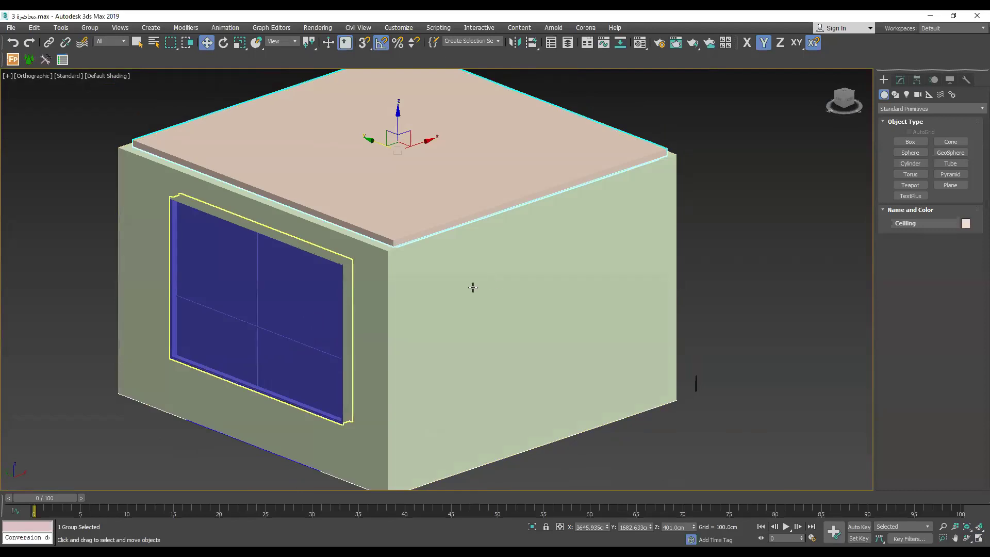
# Hide the selected ceiling group so the room's interior can be accessed from the Top view.
pyautogui.keyDown('alt'); pyautogui.moveTo(473, 287); pyautogui.dragTo(495, 214, button='middle'); pyautogui.keyUp('alt')
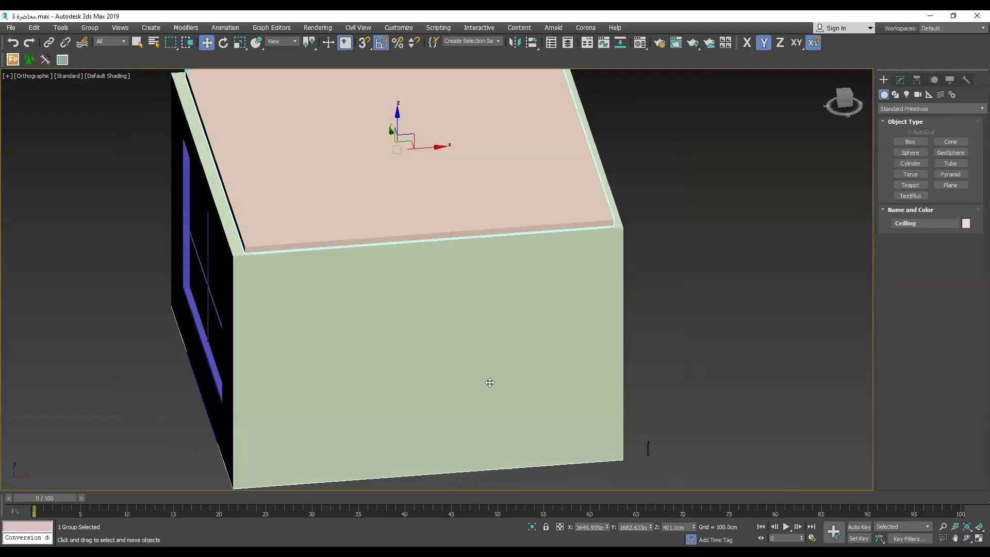
pyautogui.press('t')
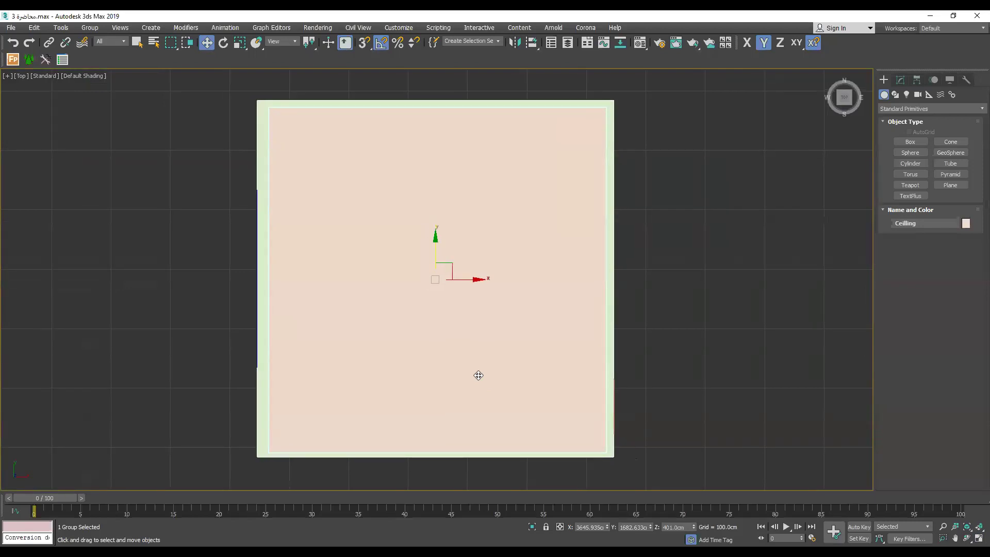
pyautogui.rightClick(474, 401)
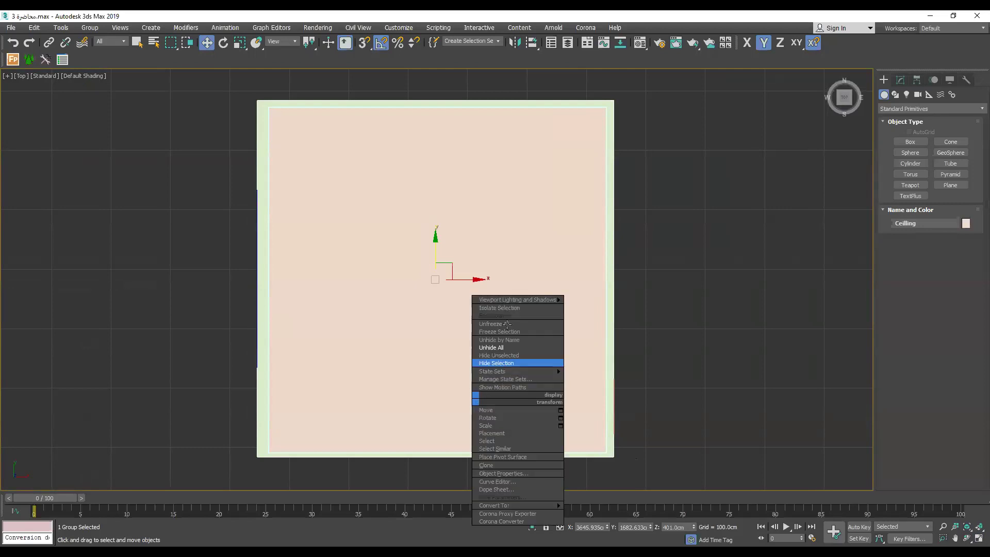
pyautogui.click(500, 363)
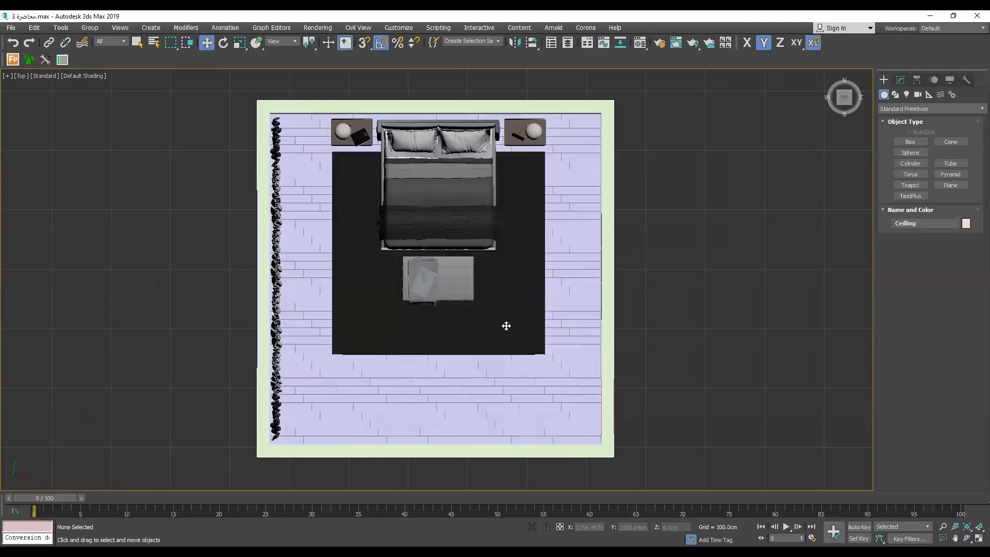
pyautogui.click(540, 276)
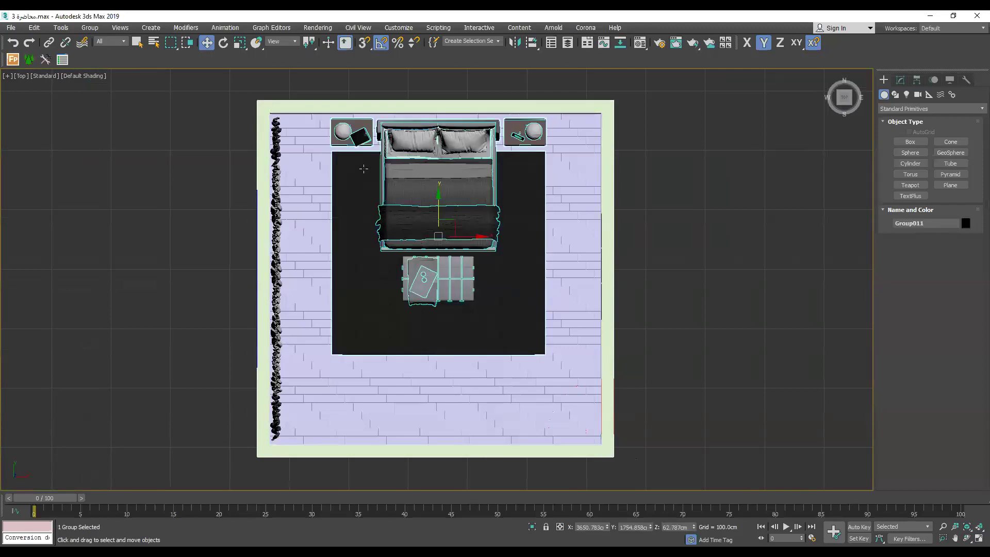
pyautogui.press('u')
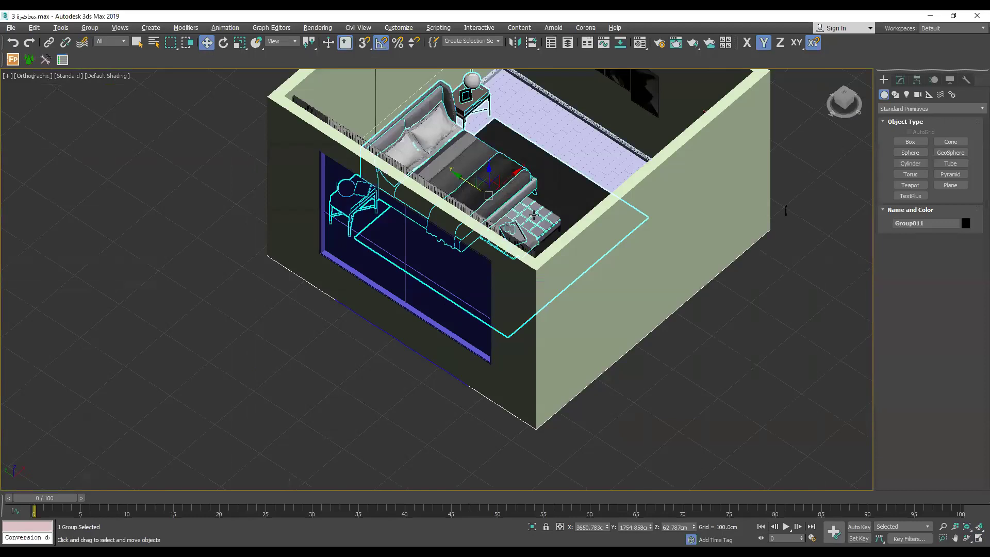
pyautogui.keyDown('alt'); pyautogui.moveTo(534, 205); pyautogui.dragTo(526, 202, button='middle'); pyautogui.keyUp('alt')
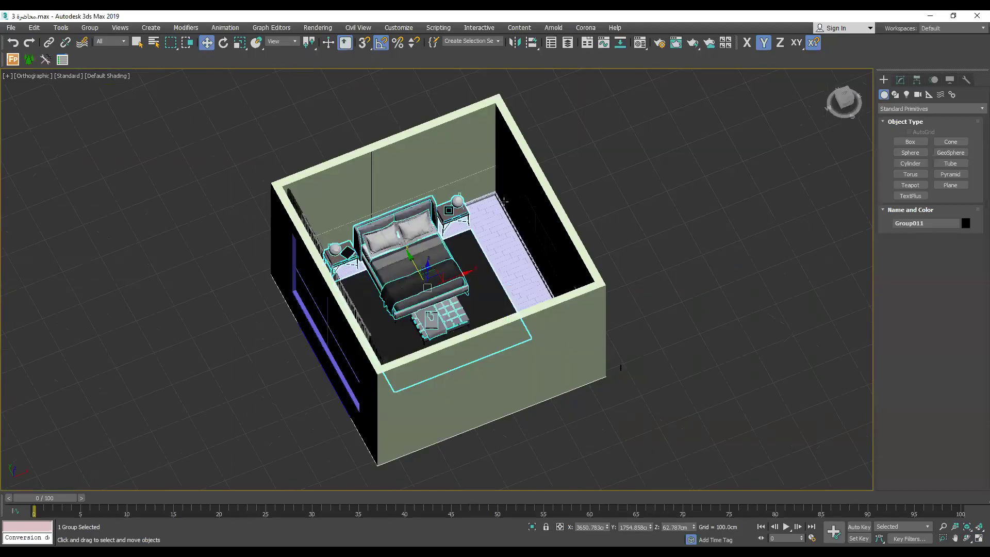
pyautogui.keyDown('alt'); pyautogui.moveTo(506, 202); pyautogui.dragTo(517, 209, button='middle'); pyautogui.keyUp('alt')
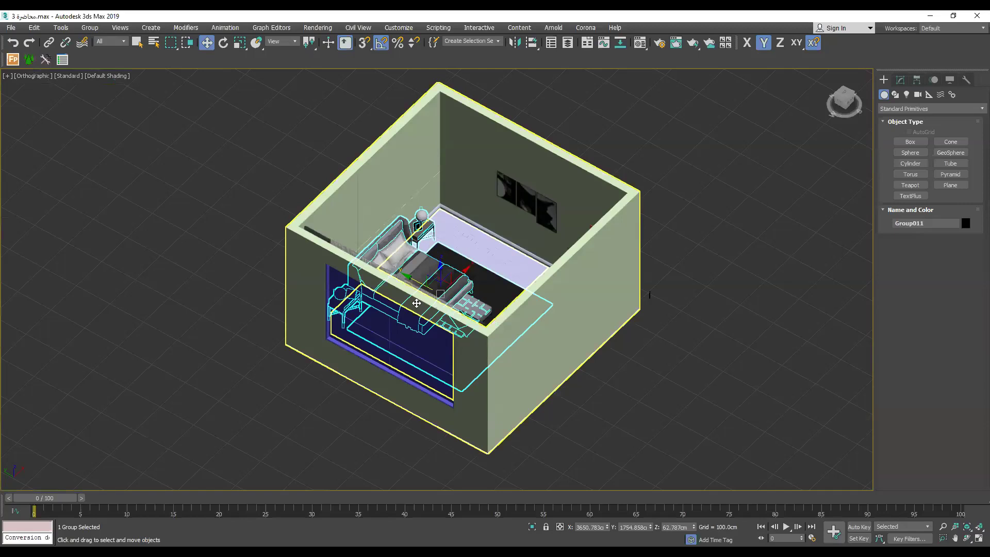
pyautogui.hotkey('shift', 'z')
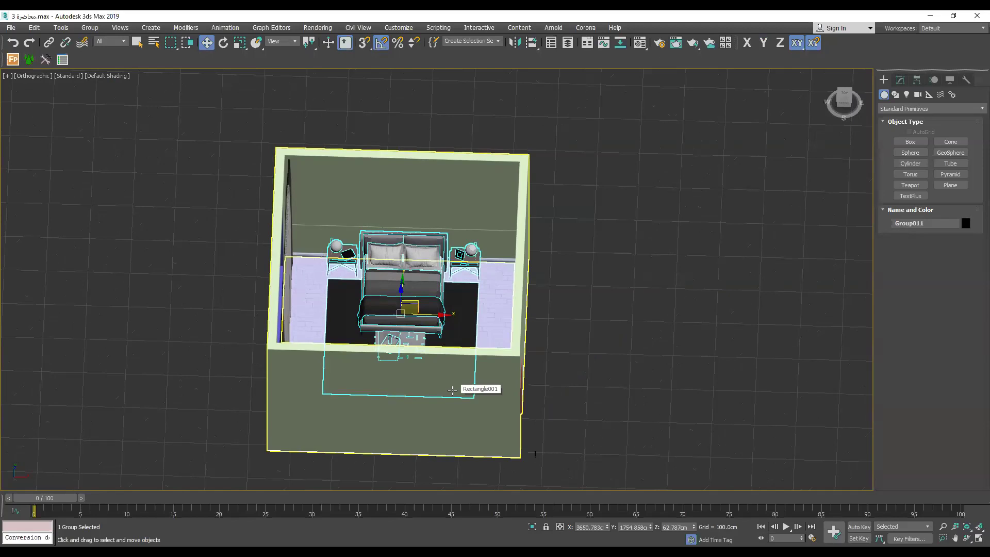
# Place a standard Physical camera at the wall opposite the bed, aiming straight past the headboard wall with a target distance of about 630 cm.
pyautogui.press('t')
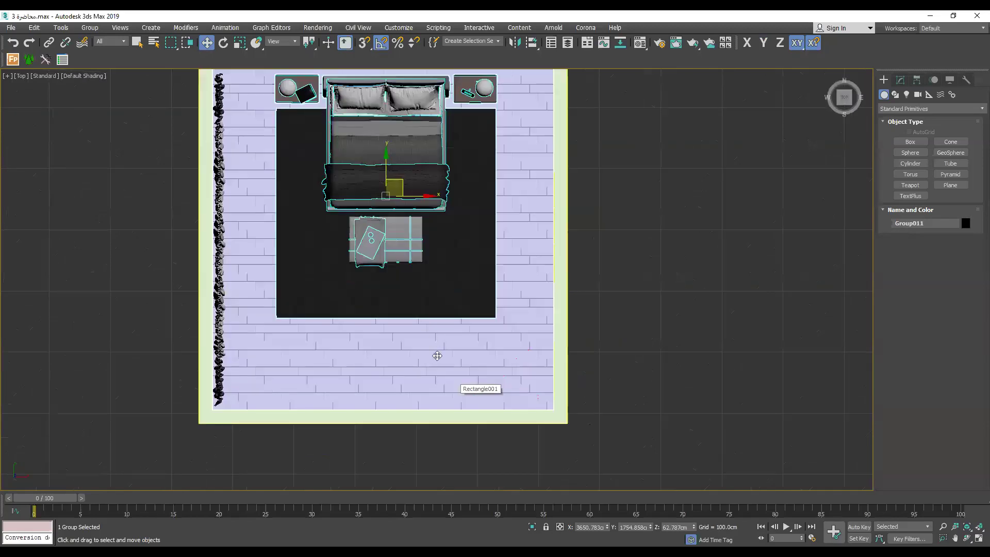
pyautogui.click(843, 99)
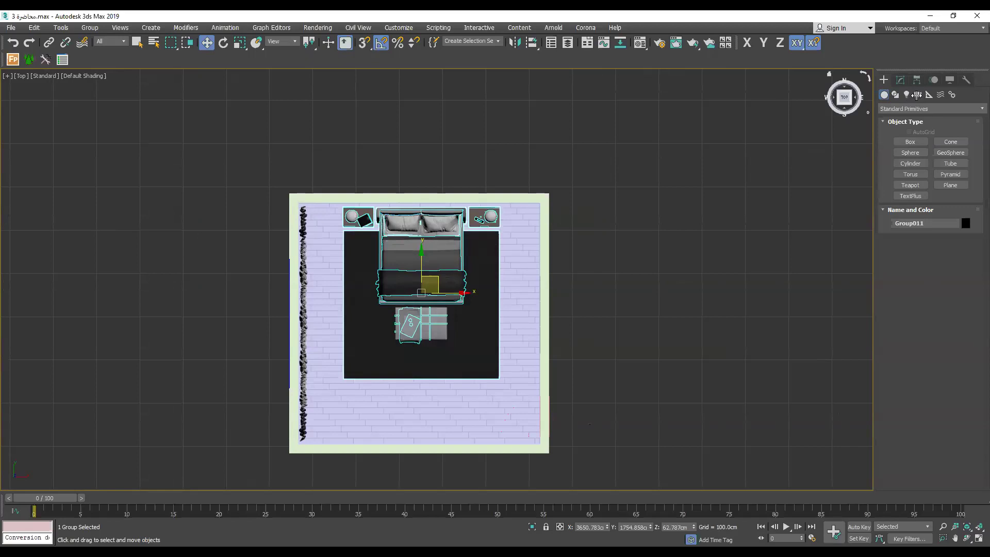
pyautogui.click(917, 95)
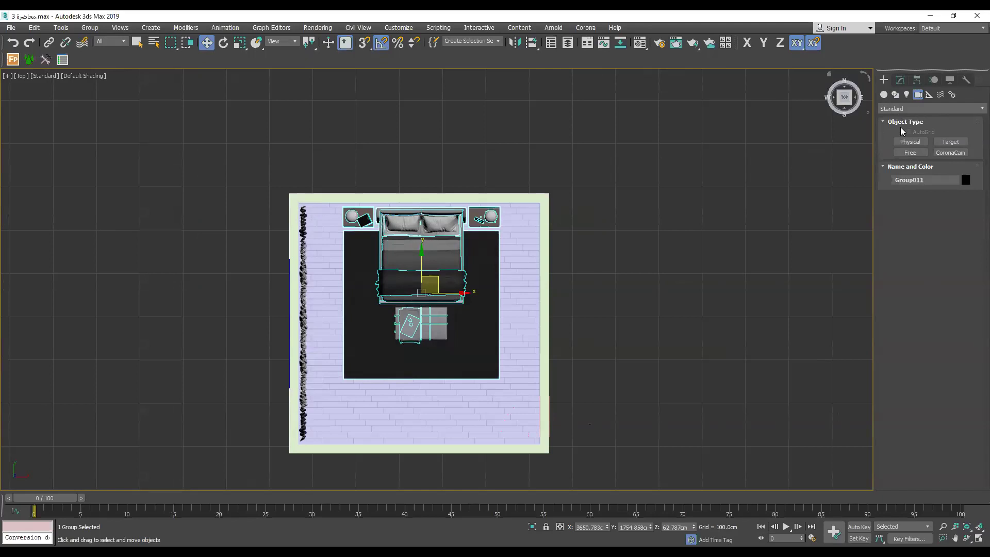
pyautogui.click(907, 109)
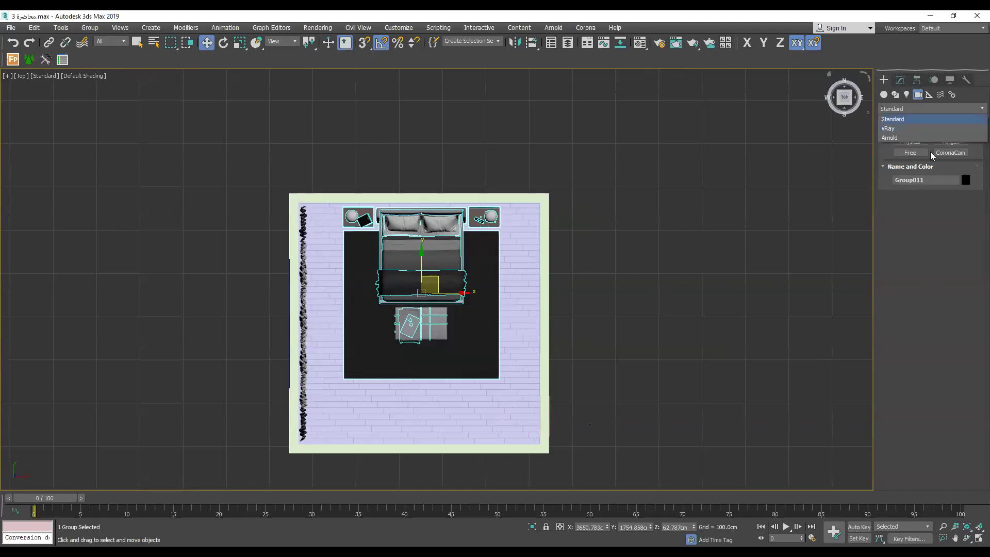
pyautogui.click(933, 156)
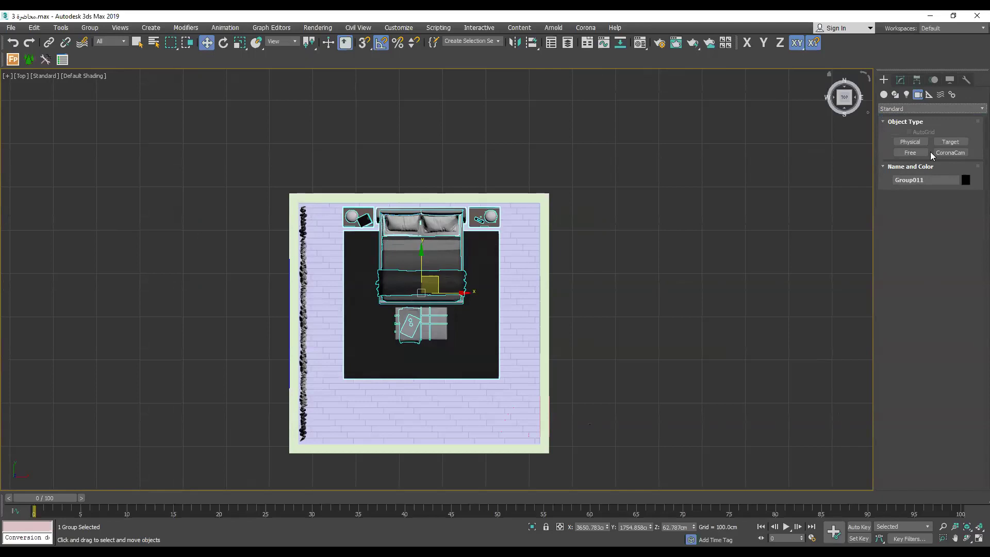
pyautogui.click(911, 142)
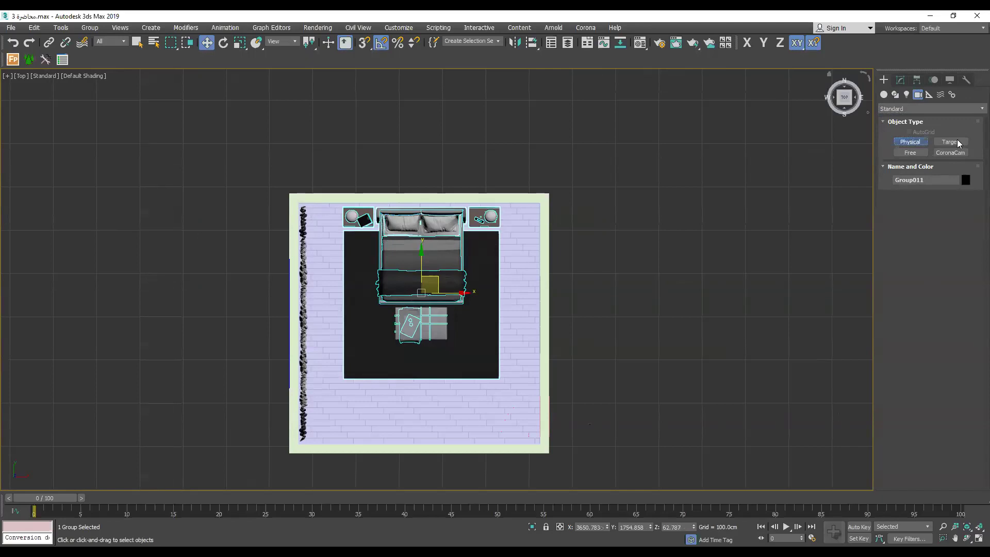
pyautogui.click(803, 312)
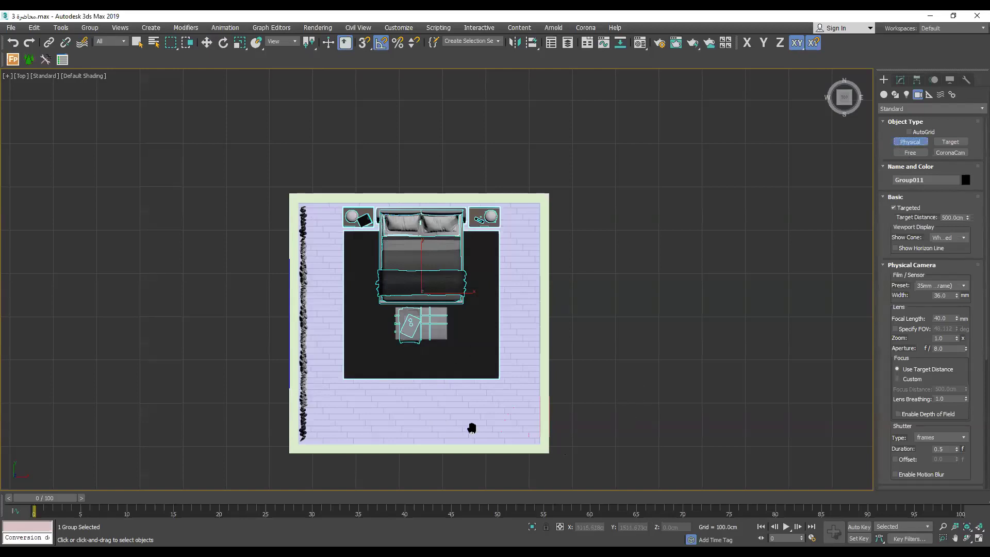
pyautogui.moveTo(479, 447)
pyautogui.mouseDown(button='middle')
pyautogui.moveTo(522, 451)
pyautogui.moveTo(466, 461)
pyautogui.mouseUp(button='middle')
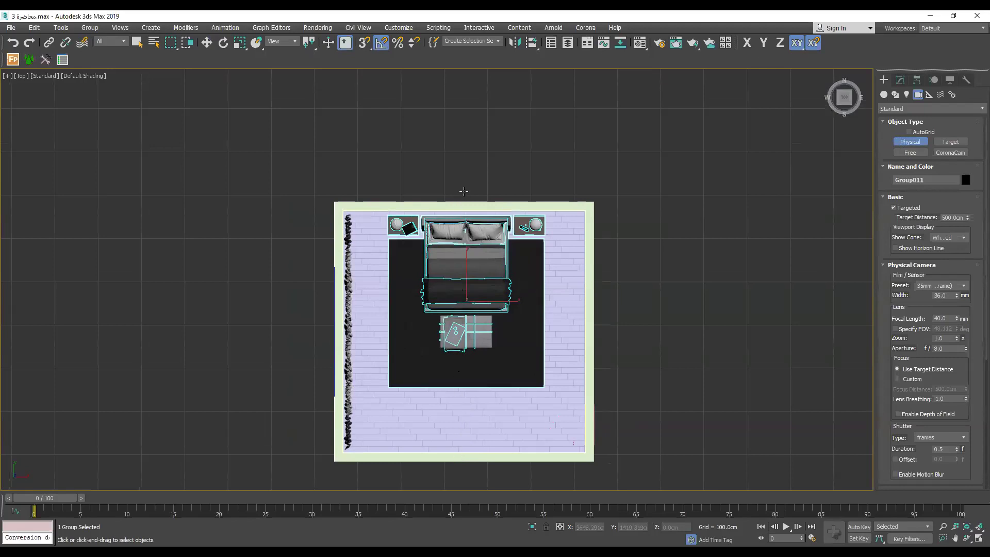
pyautogui.moveTo(466, 450); pyautogui.dragTo(462, 178)
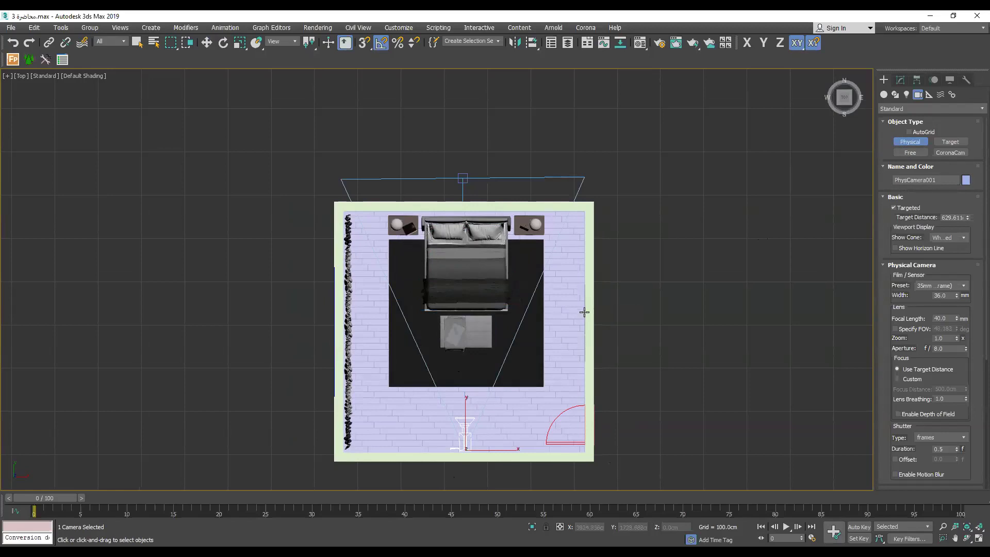
# Select the camera together with its target and raise both by an exact vertical offset of slightly more than one 100 cm grid square.
pyautogui.press('w')
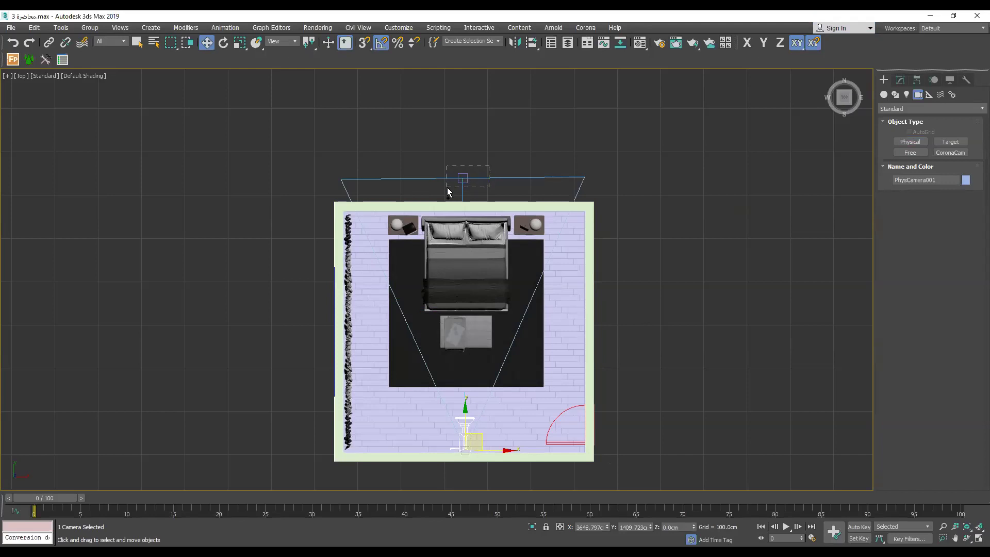
pyautogui.keyDown('ctrl'); pyautogui.moveTo(490, 165); pyautogui.dragTo(447, 187); pyautogui.keyUp('ctrl')
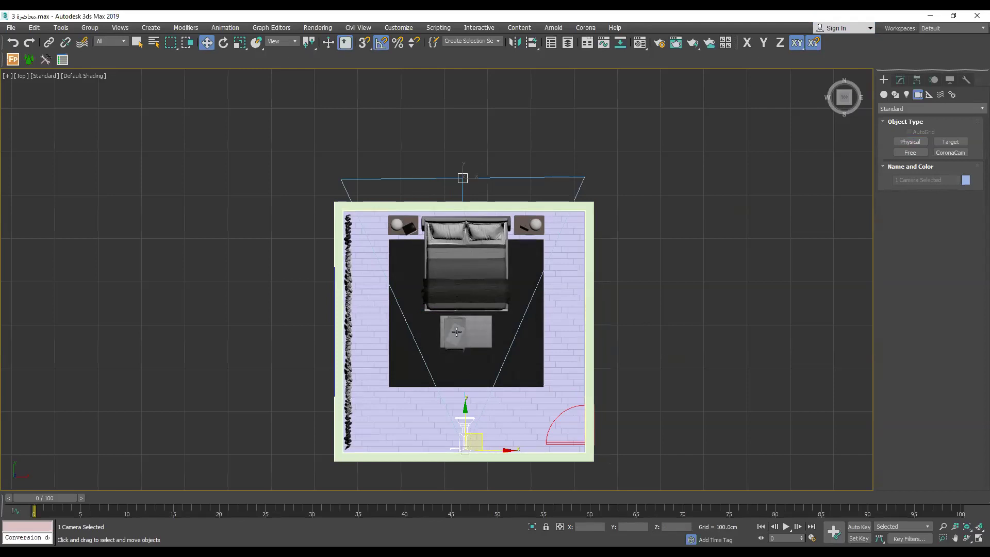
pyautogui.press('f')
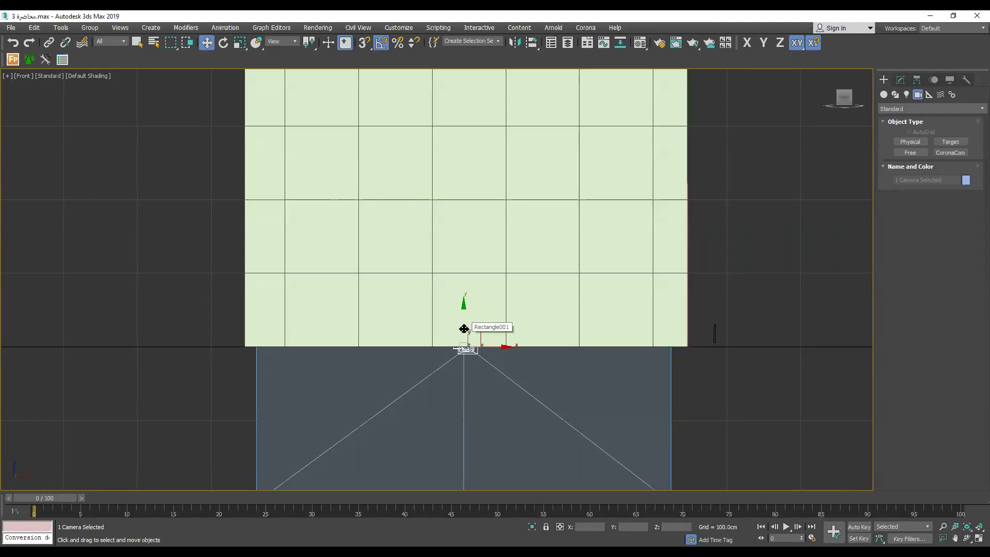
pyautogui.moveTo(465, 330); pyautogui.dragTo(485, 194)
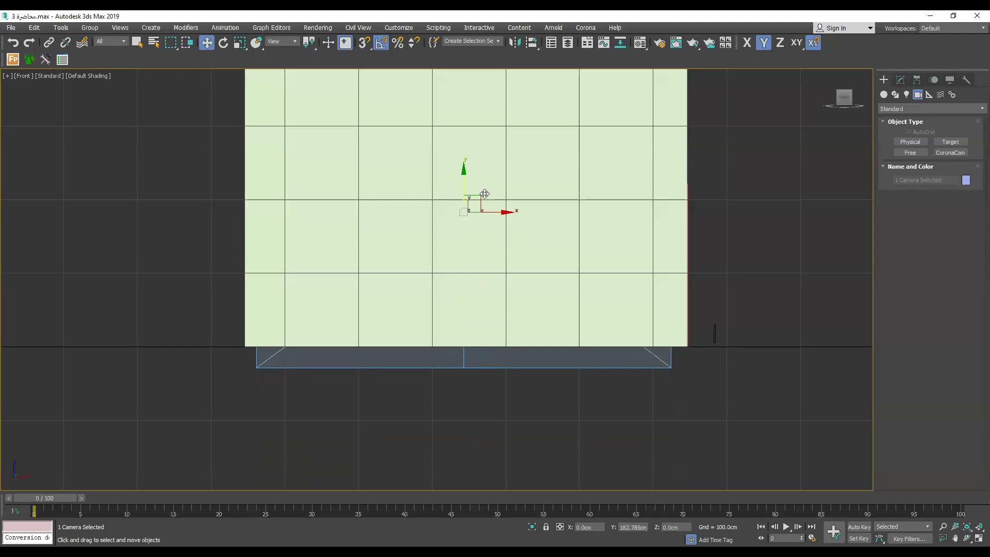
pyautogui.hotkey('ctrl', 'z')
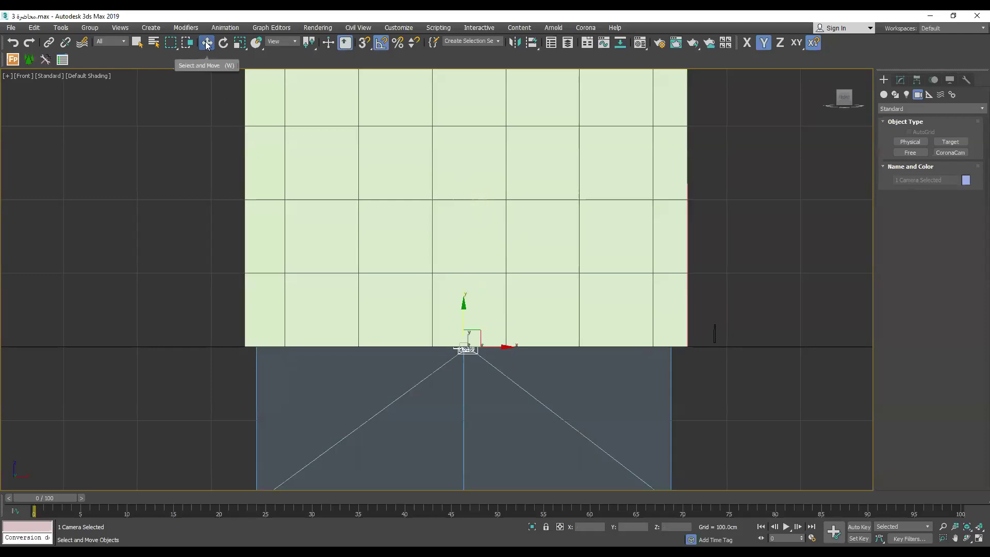
pyautogui.press('F12')
pyautogui.doubleClick(163, 125)
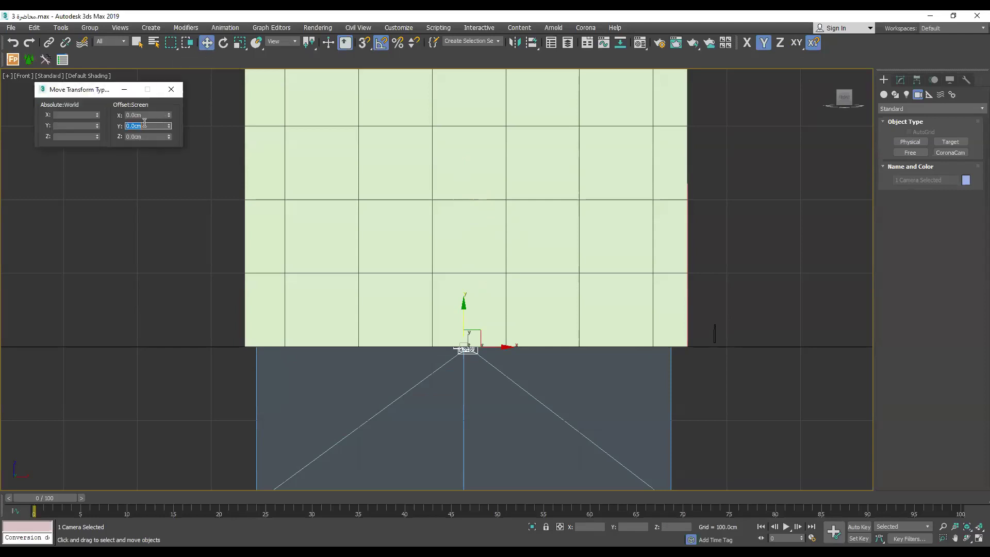
pyautogui.write('1')
pyautogui.press('Return')
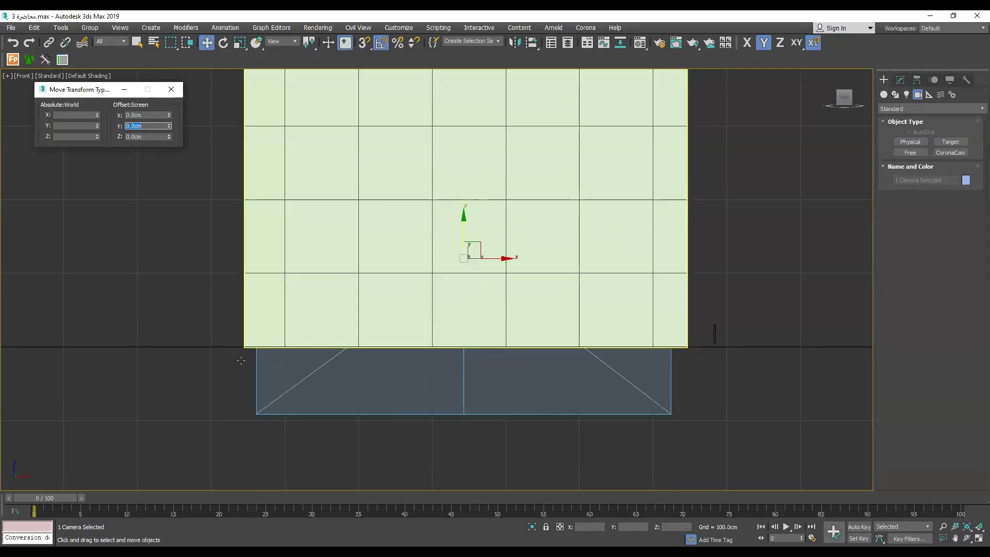
# Look through the physical camera in the viewport, dismiss the move offset dialog and show the safe frames.
pyautogui.keyDown('alt'); pyautogui.moveTo(241, 360); pyautogui.dragTo(256, 288, button='middle'); pyautogui.keyUp('alt')
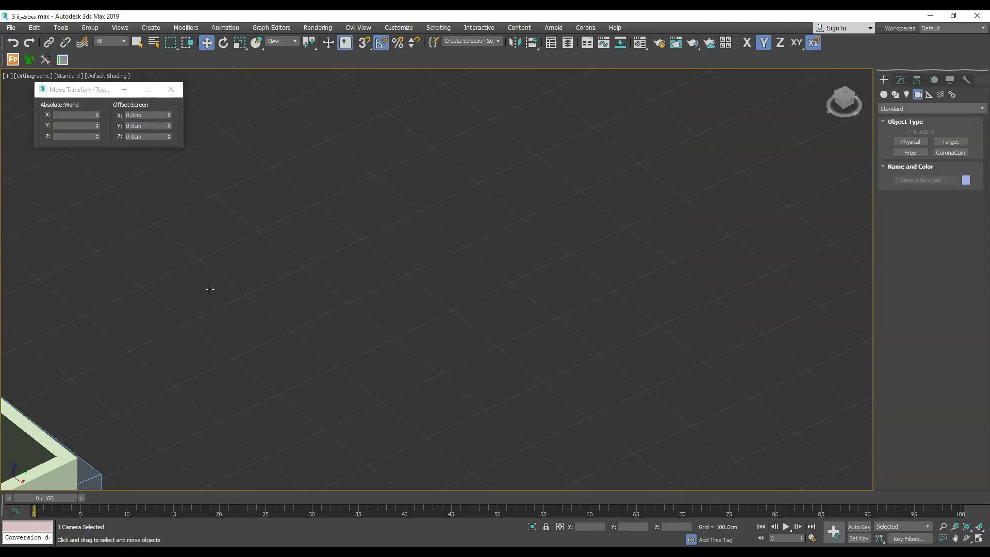
pyautogui.press('z')
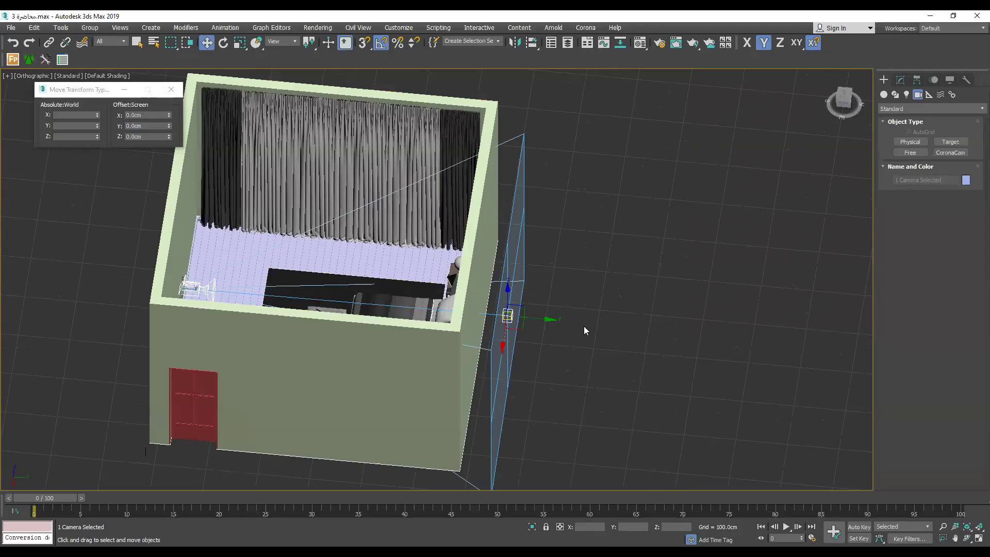
pyautogui.hotkey('ctrl', 'z')
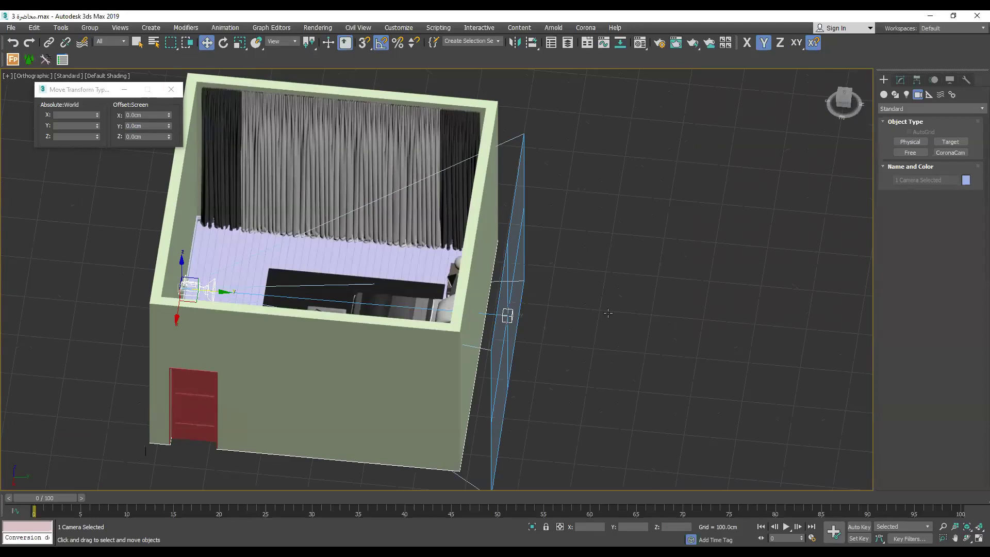
pyautogui.press('c')
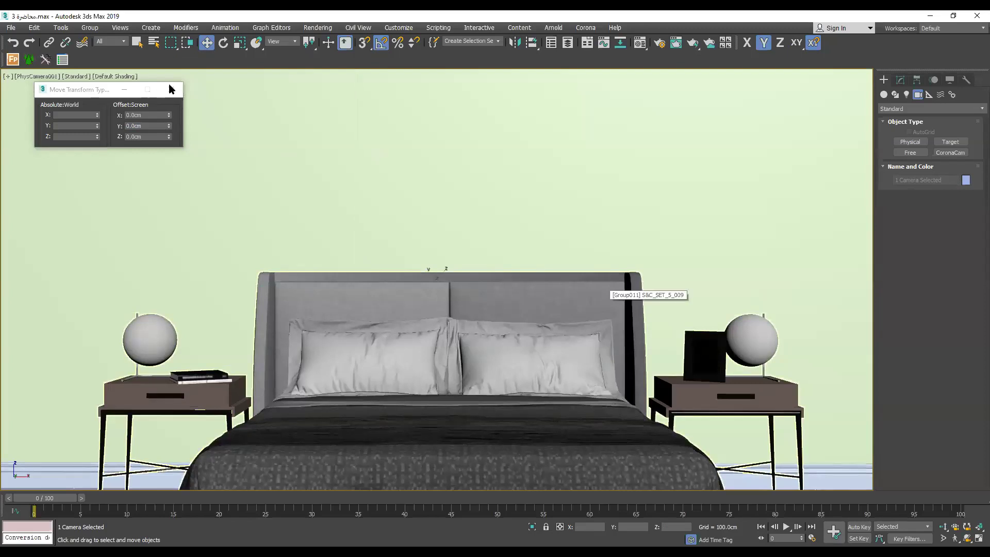
pyautogui.press('F12')
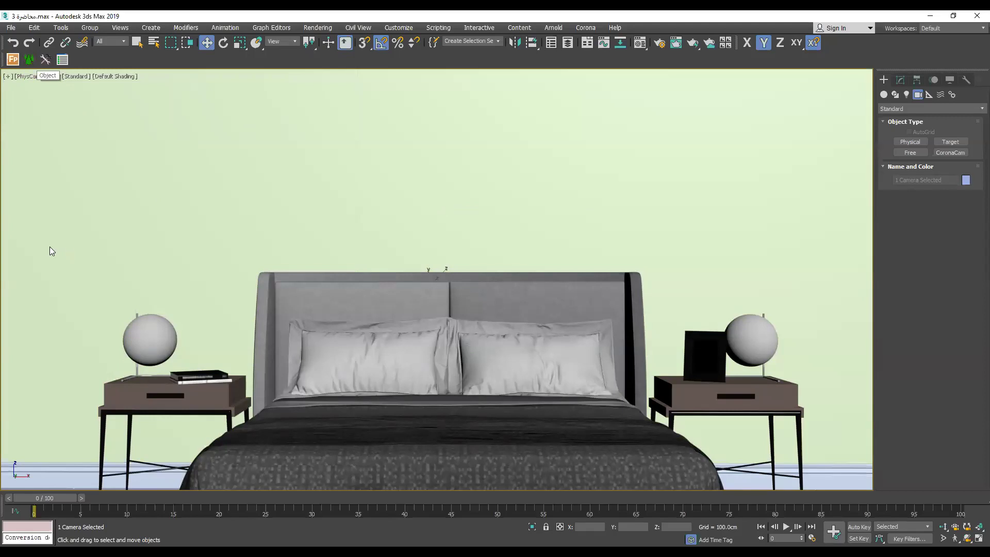
pyautogui.click(29, 77)
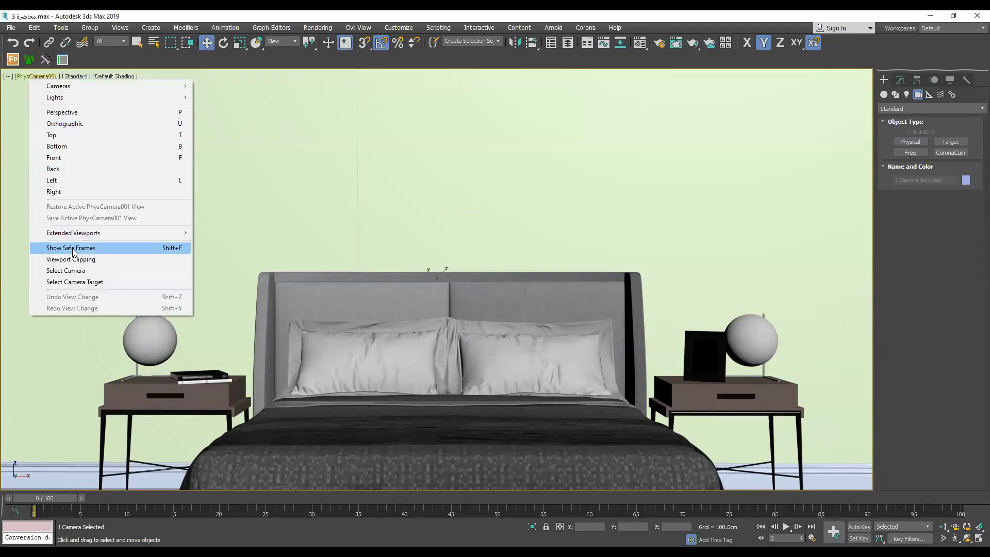
pyautogui.click(175, 253)
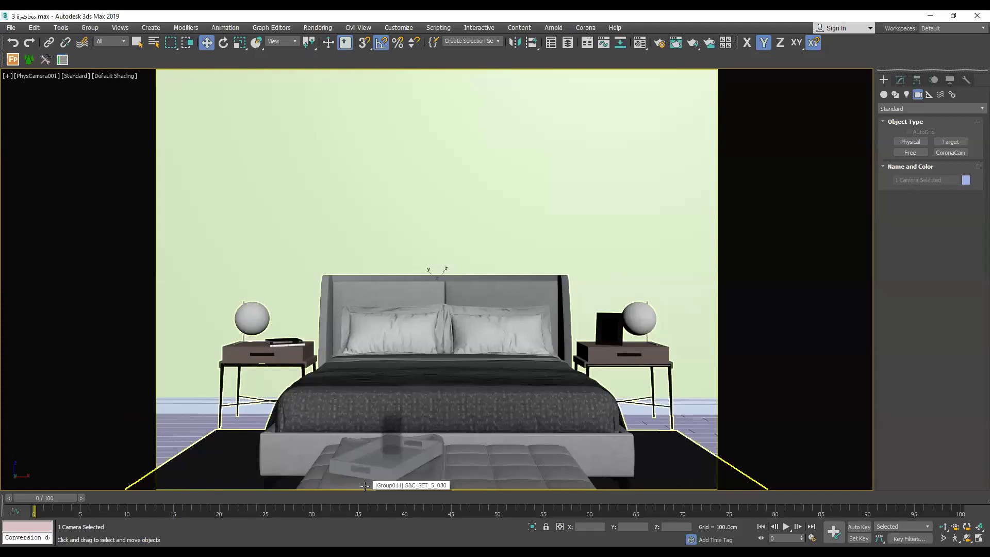
pyautogui.click(530, 467)
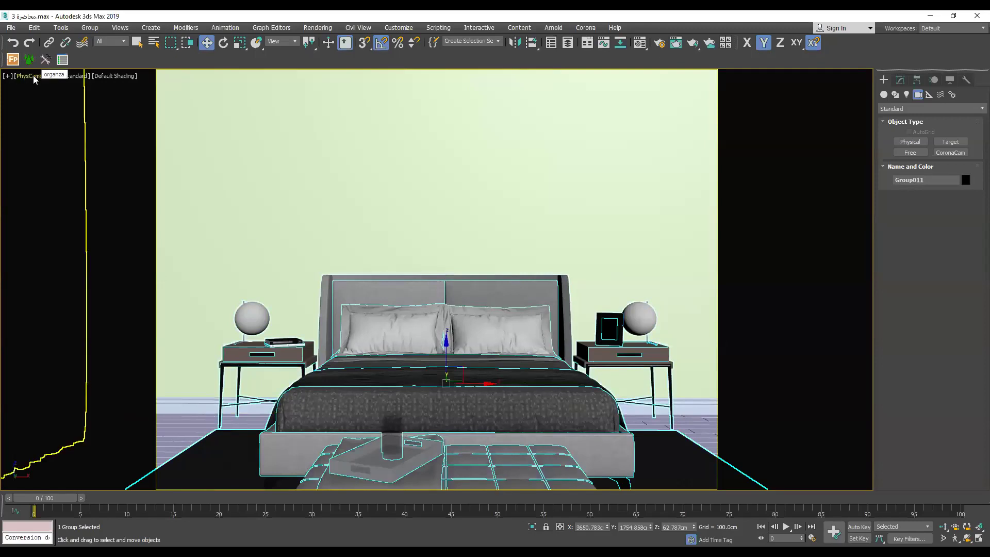
pyautogui.click(34, 78)
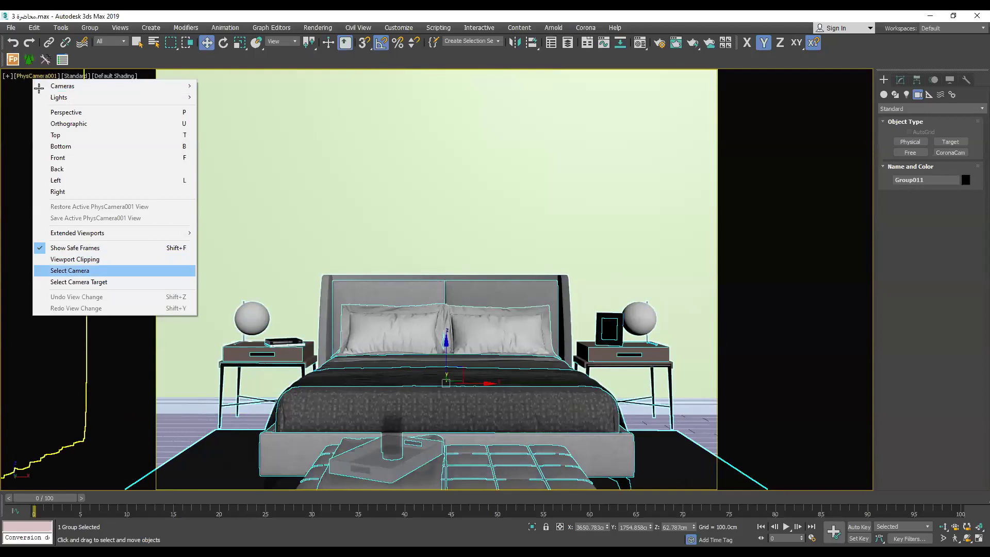
pyautogui.click(469, 294)
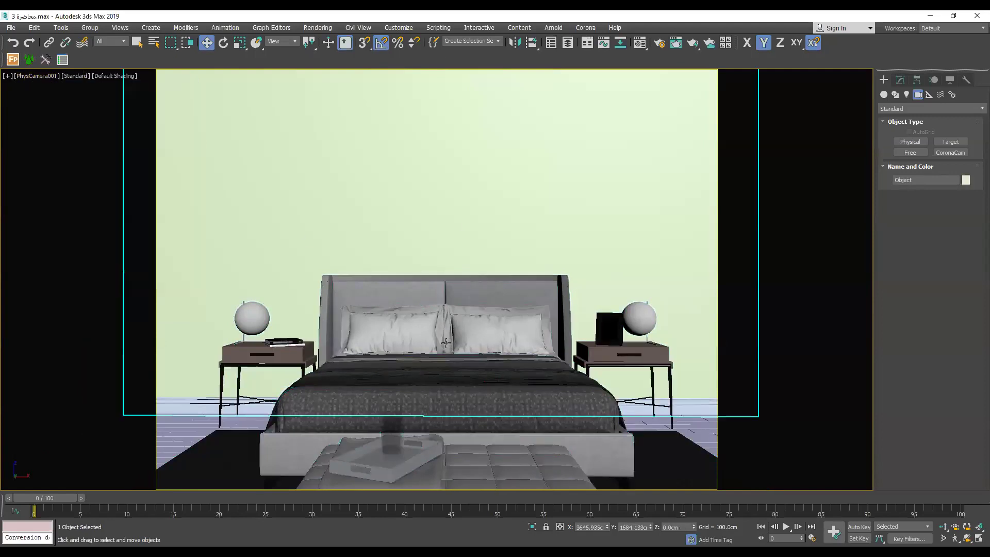
# Return to the Top view, select the physical camera and look through its lens, shutter and exposure parameters.
pyautogui.press('t')
pyautogui.scroll(-3, 445, 339)
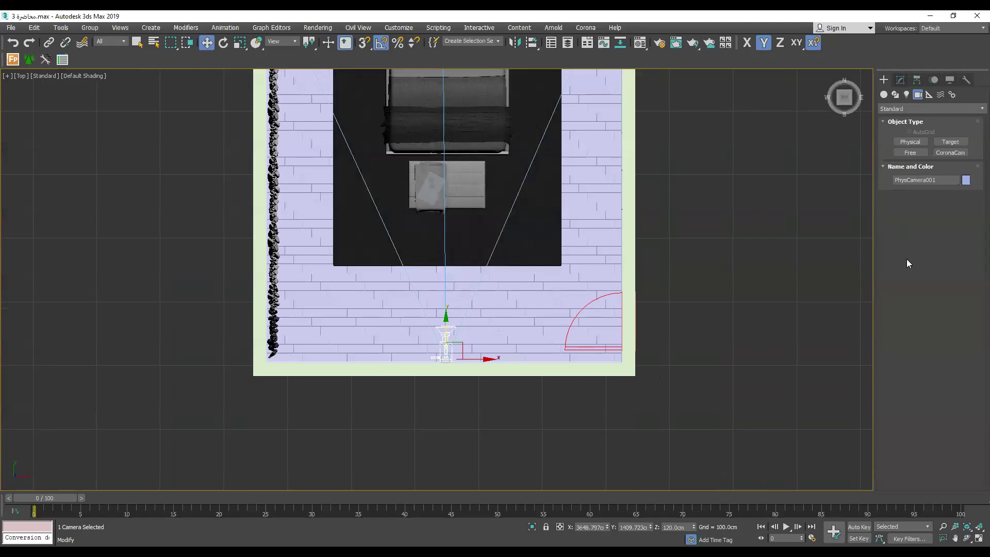
pyautogui.moveTo(880, 373); pyautogui.dragTo(880, 430)
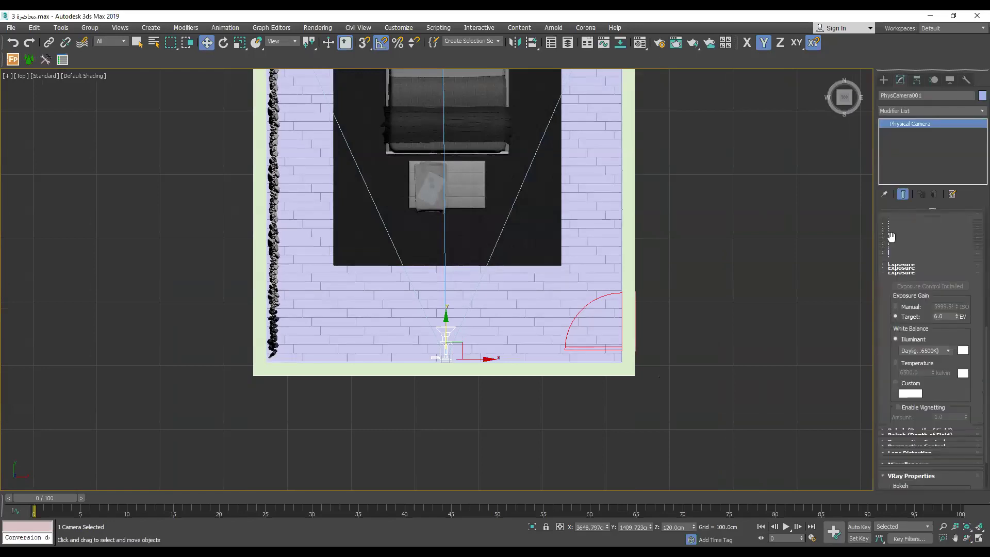
pyautogui.moveTo(888, 367); pyautogui.dragTo(887, 386)
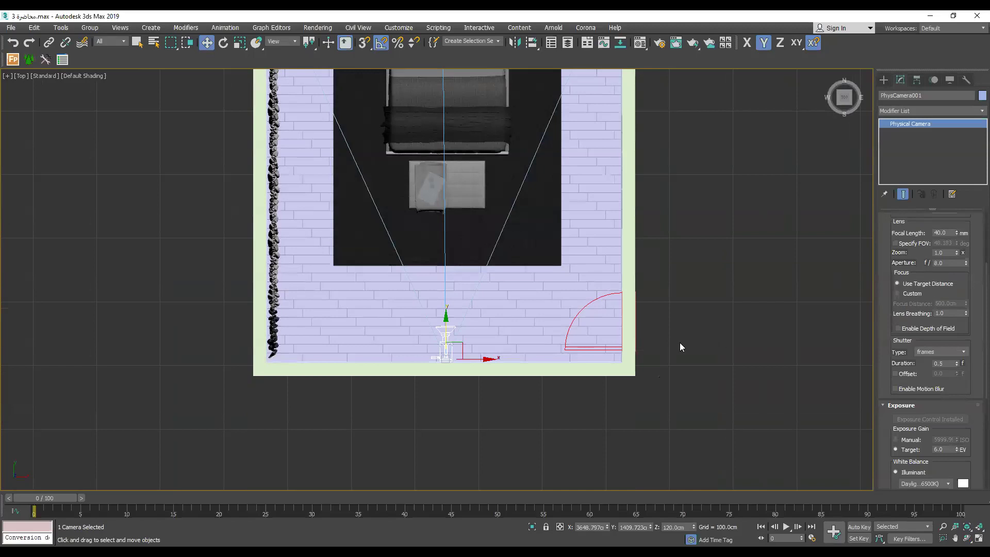
pyautogui.scroll(5, 956, 343)
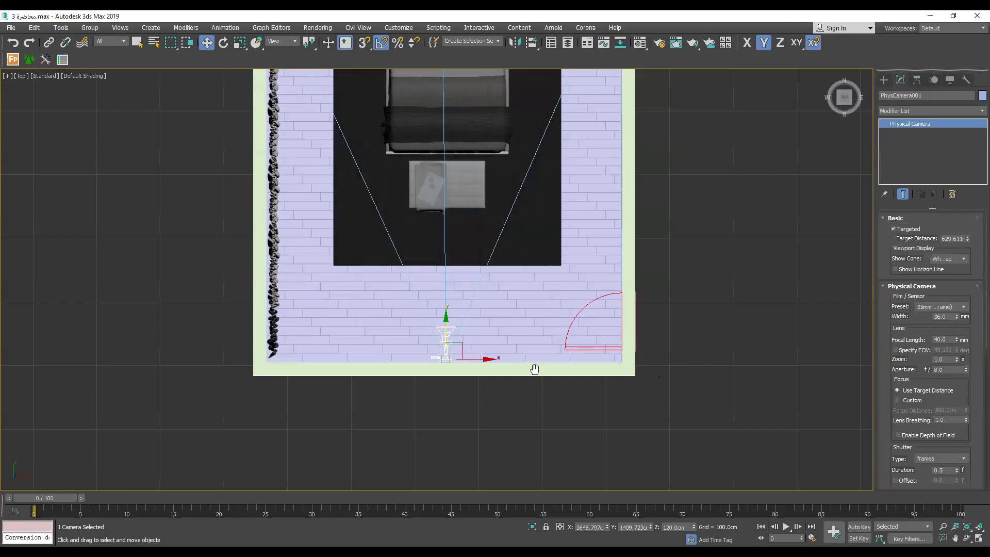
# Show four viewports, setting one orthographic viewport to the physical camera with safe frames and the original camera viewport to Top.
pyautogui.click(968, 539)
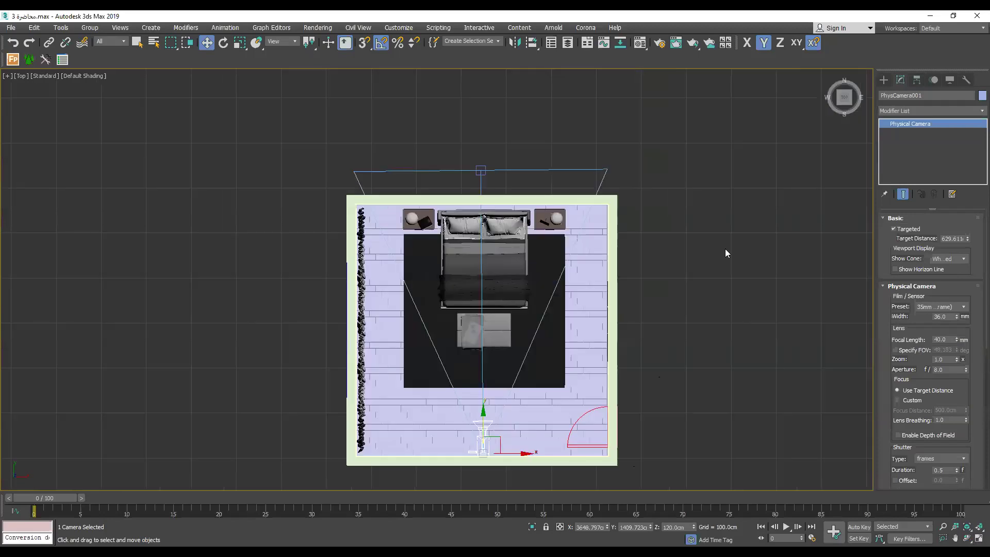
pyautogui.moveTo(690, 393); pyautogui.dragTo(689, 375, button='middle')
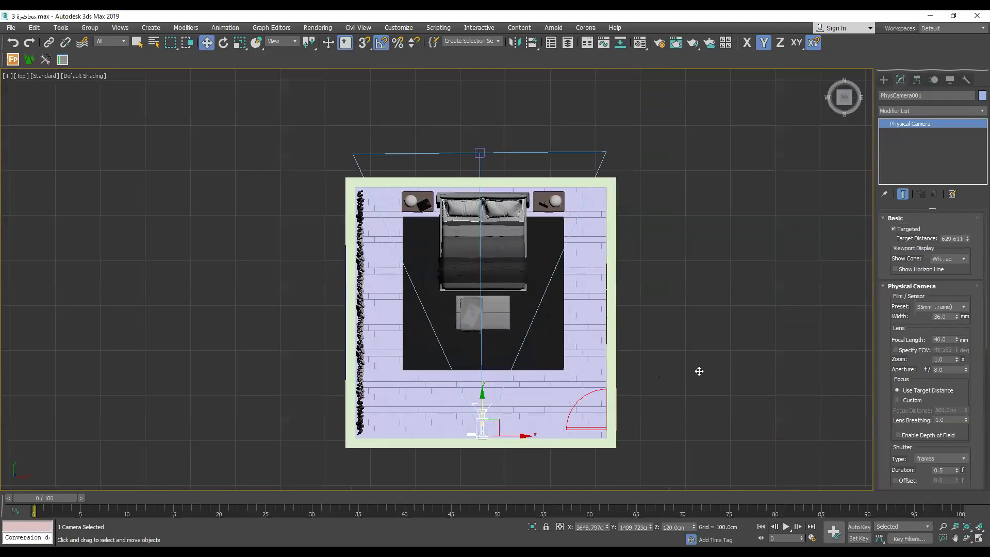
pyautogui.hotkey('alt', 'w')
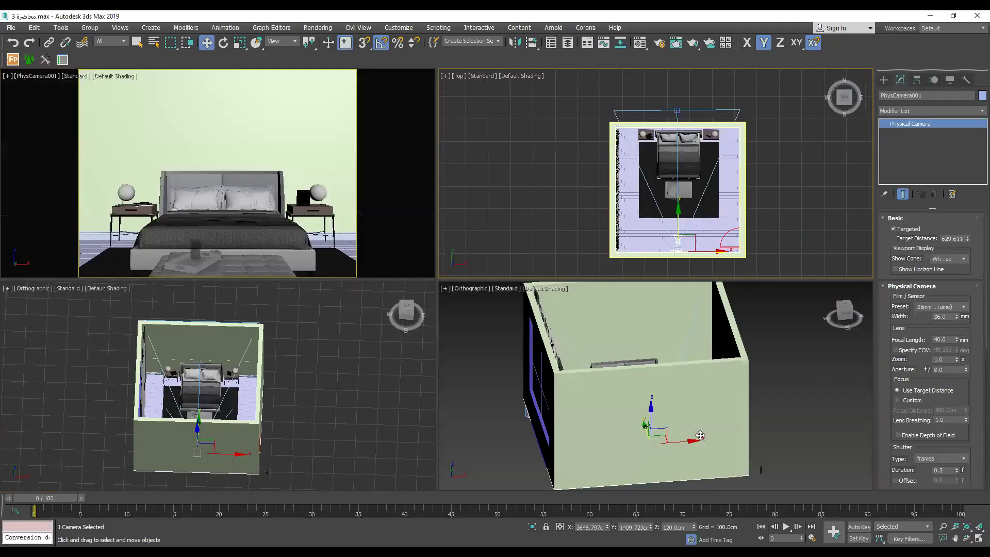
pyautogui.click(604, 362)
pyautogui.press('c')
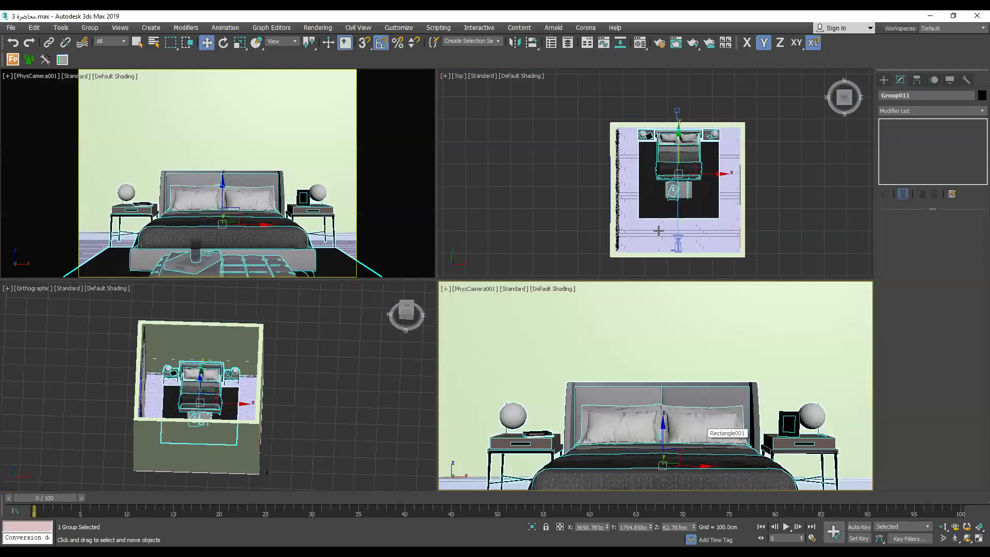
pyautogui.hotkey('shift', 'f')
pyautogui.moveTo(681, 225); pyautogui.dragTo(659, 217, button='middle')
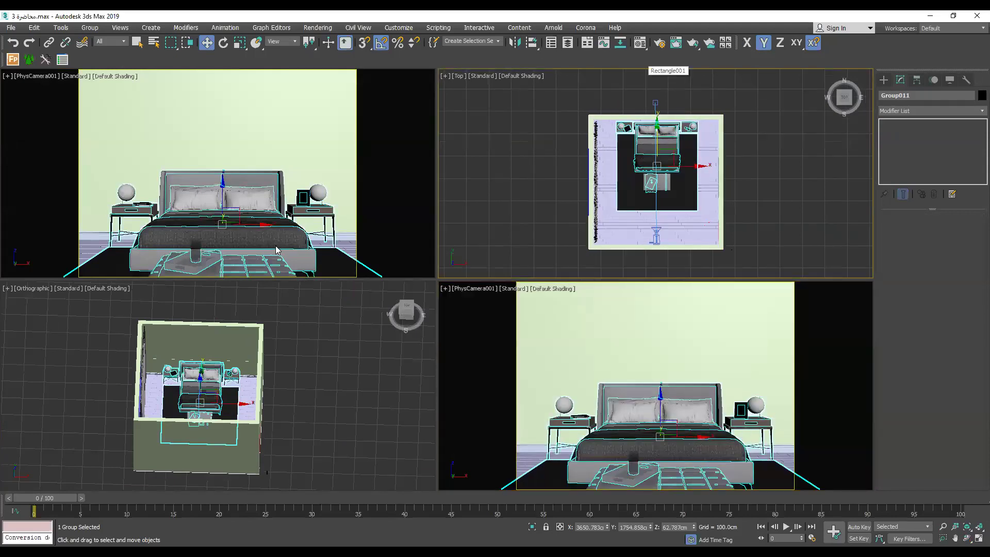
pyautogui.click(292, 208)
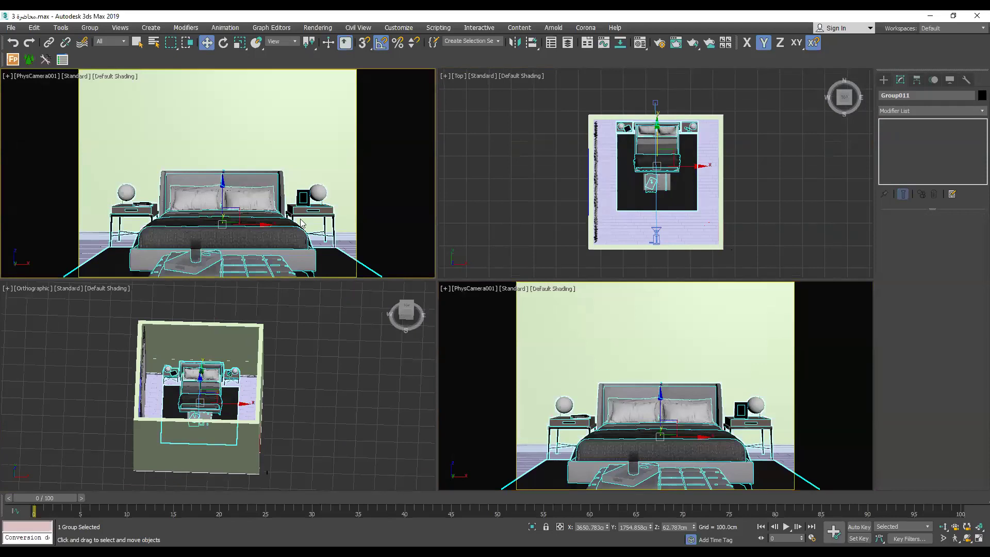
pyautogui.press('t')
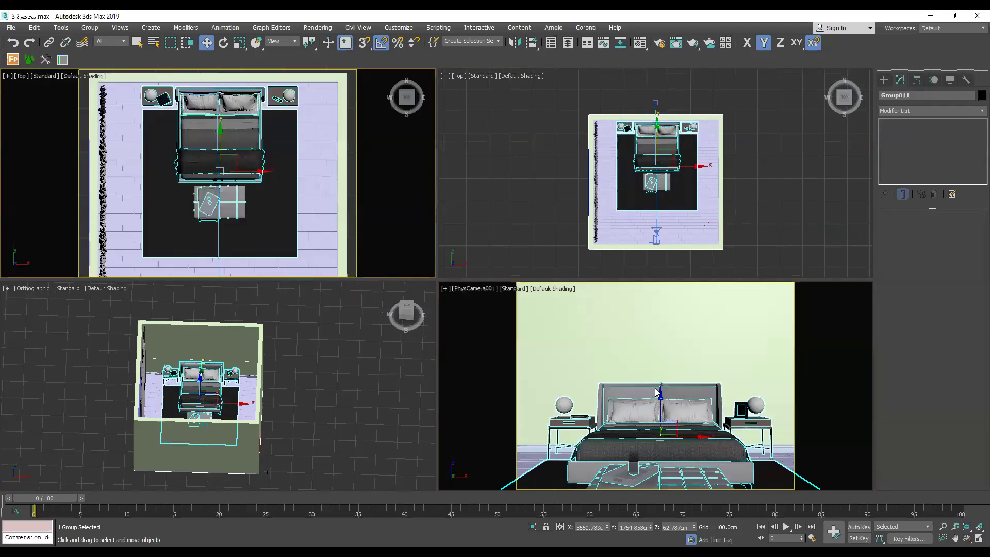
pyautogui.click(651, 395)
pyautogui.press('Delete')
pyautogui.press('F3')
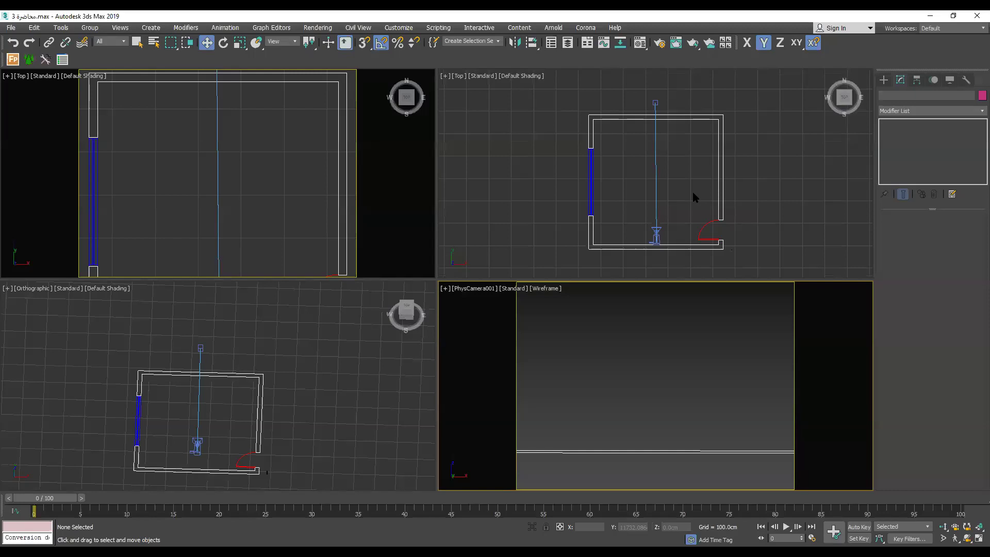
pyautogui.moveTo(774, 187); pyautogui.dragTo(774, 187, button='middle')
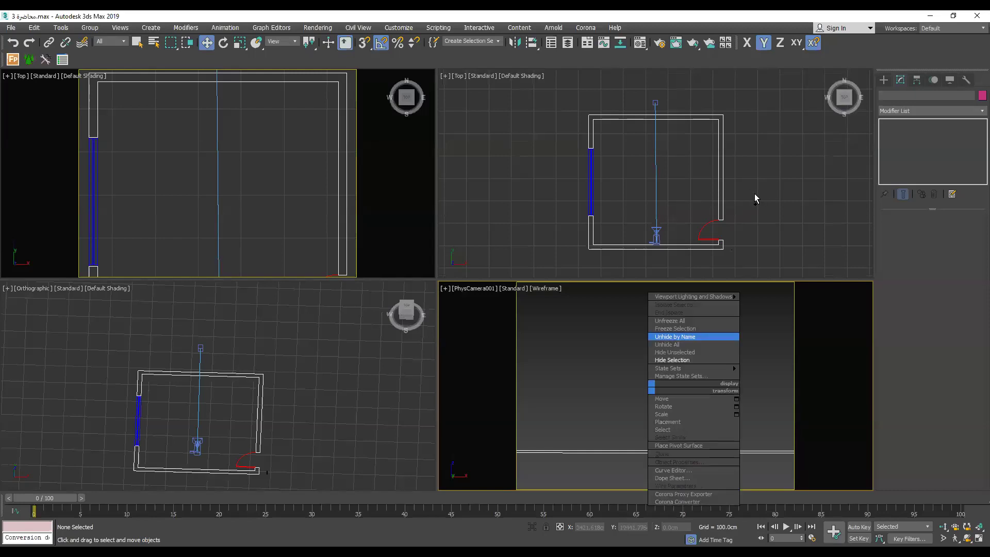
# Show the physical camera with safe frames in the remaining orthographic viewport and return the wireframe camera view to shaded display.
pyautogui.click(329, 202)
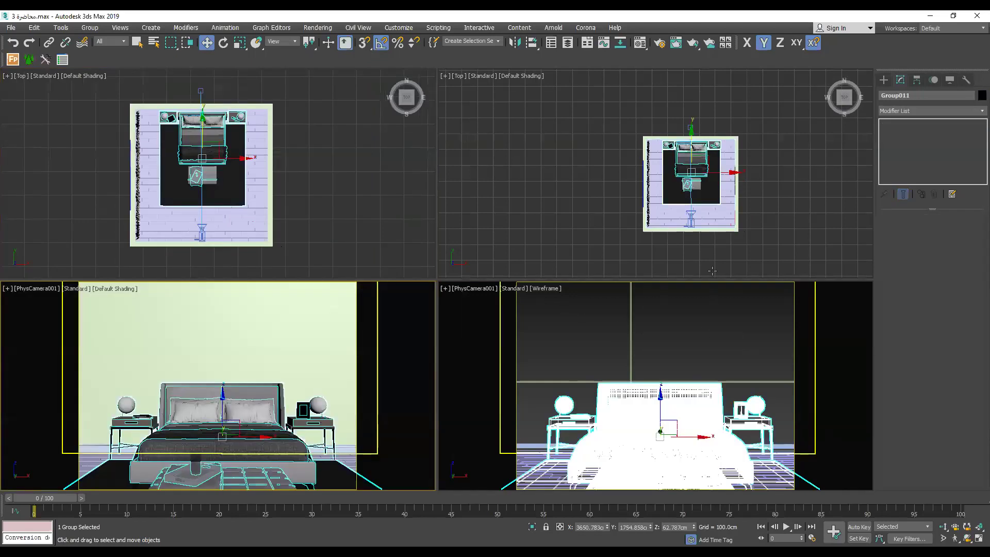
pyautogui.click(713, 271)
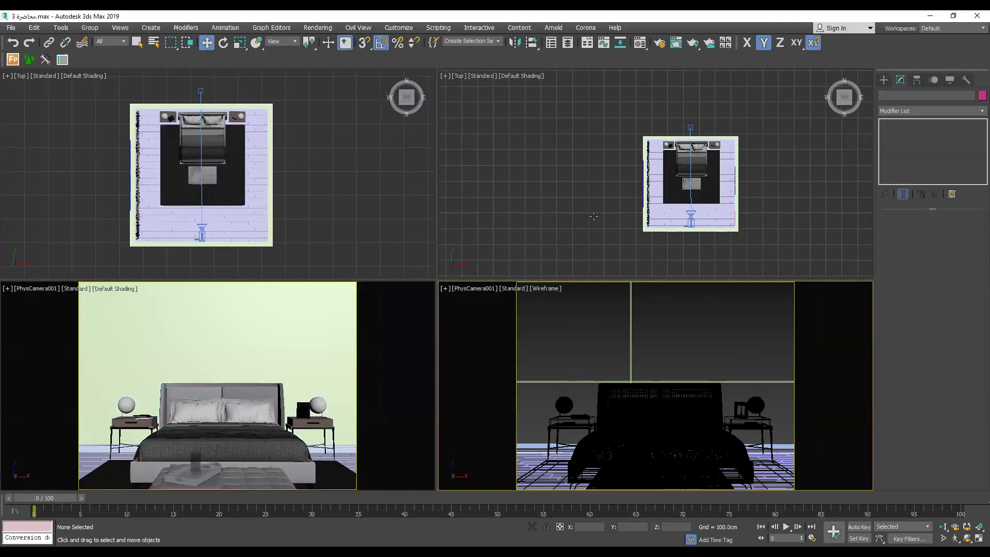
pyautogui.press('F3')
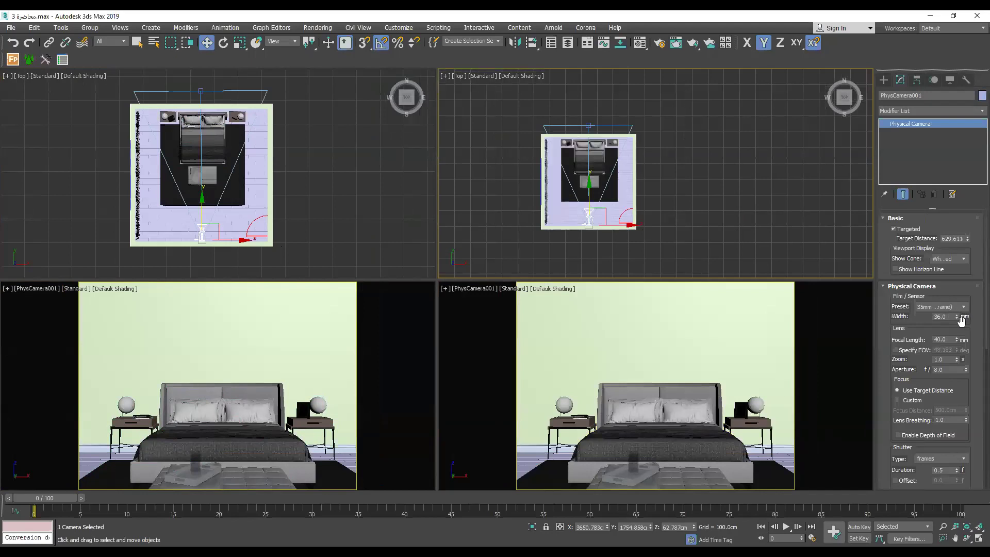
# Try widening the physical camera's view with film widths of 56, 62 and 58 mm, then undo the last width change.
pyautogui.moveTo(957, 317); pyautogui.dragTo(959, 300)
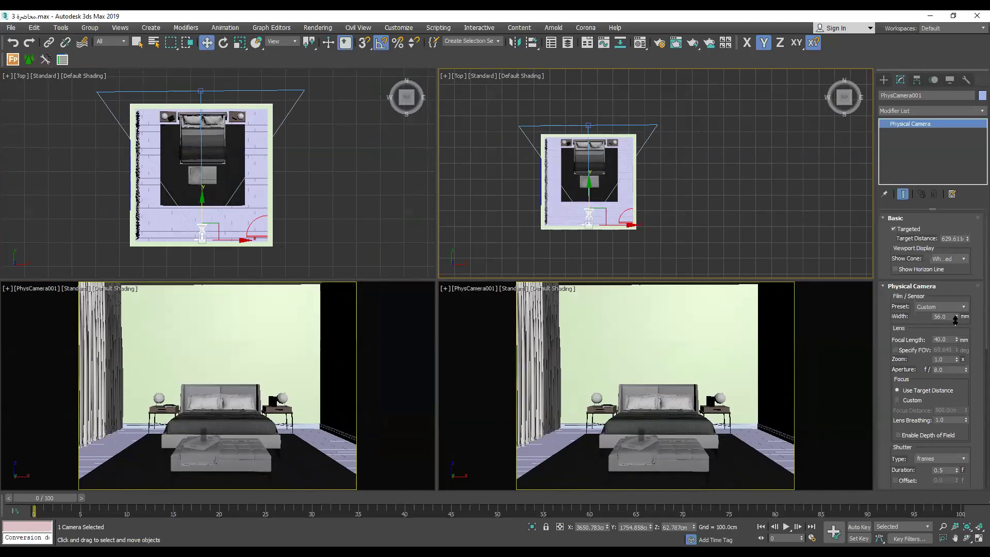
pyautogui.moveTo(955, 319); pyautogui.dragTo(956, 312)
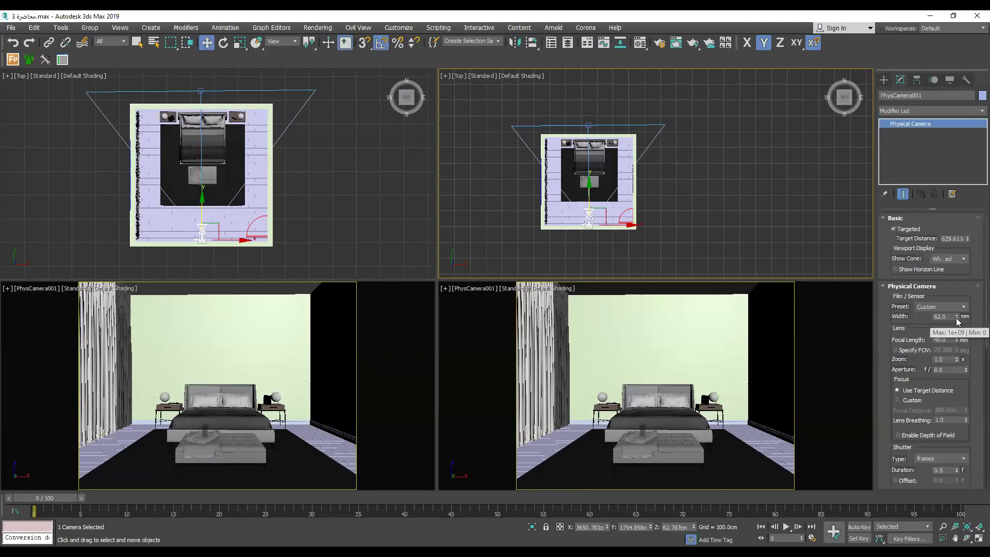
pyautogui.moveTo(957, 318); pyautogui.dragTo(956, 323)
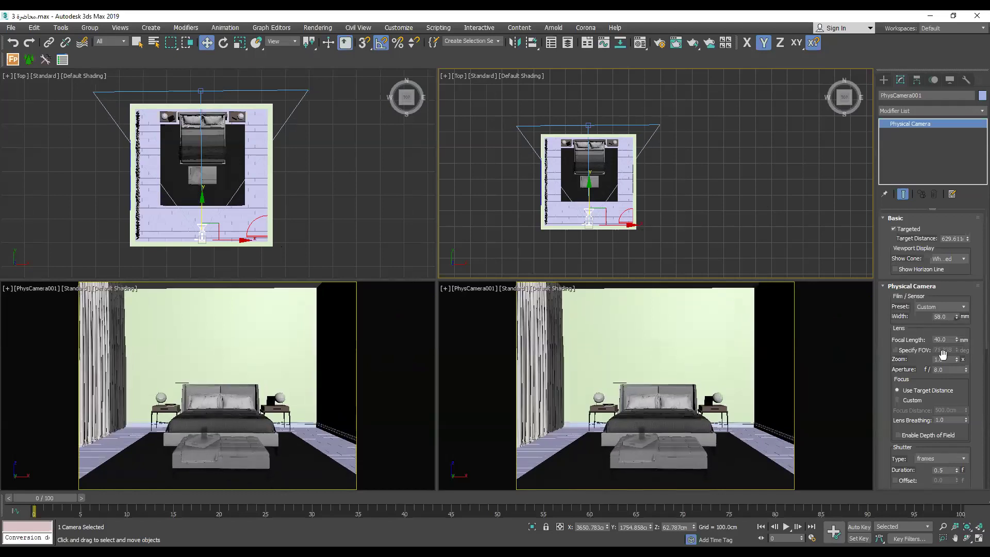
pyautogui.hotkey('ctrl', 'z')
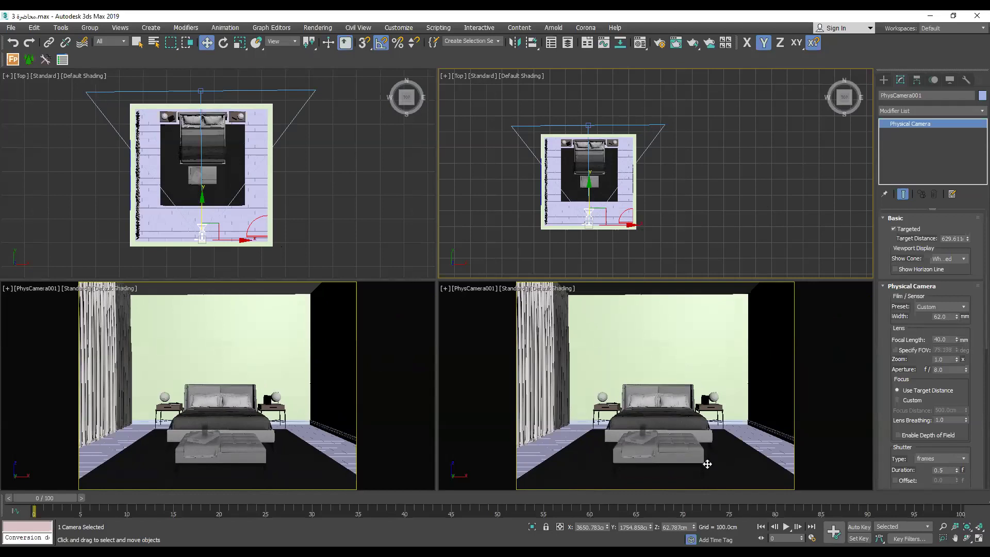
pyautogui.click(645, 455)
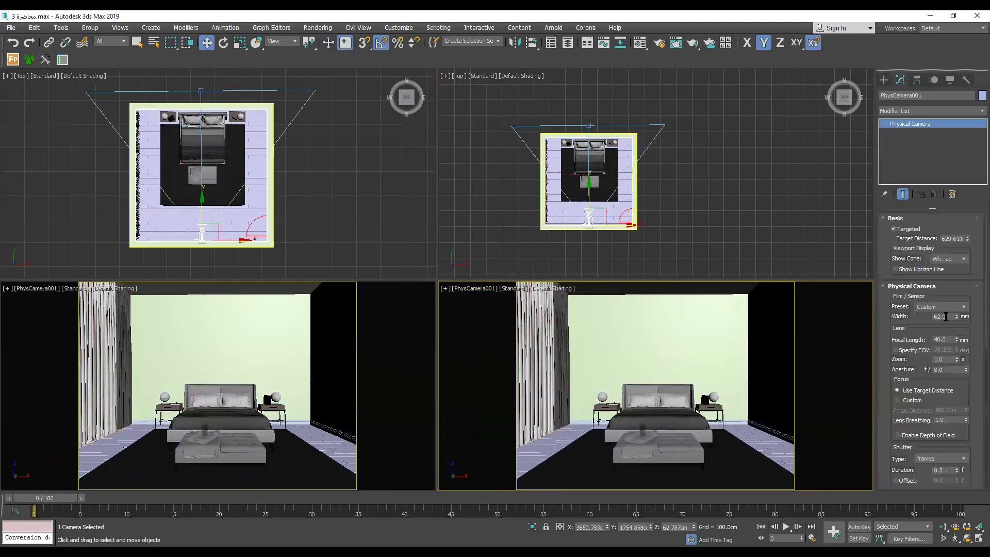
# Try a film width of 100 mm for the physical camera.
pyautogui.doubleClick(947, 317)
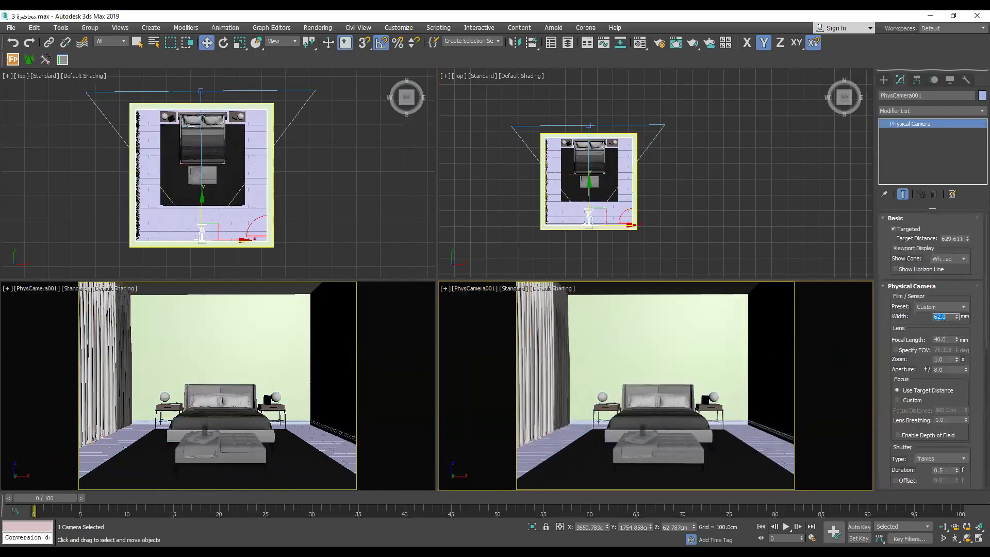
pyautogui.write('100')
pyautogui.press('Return')
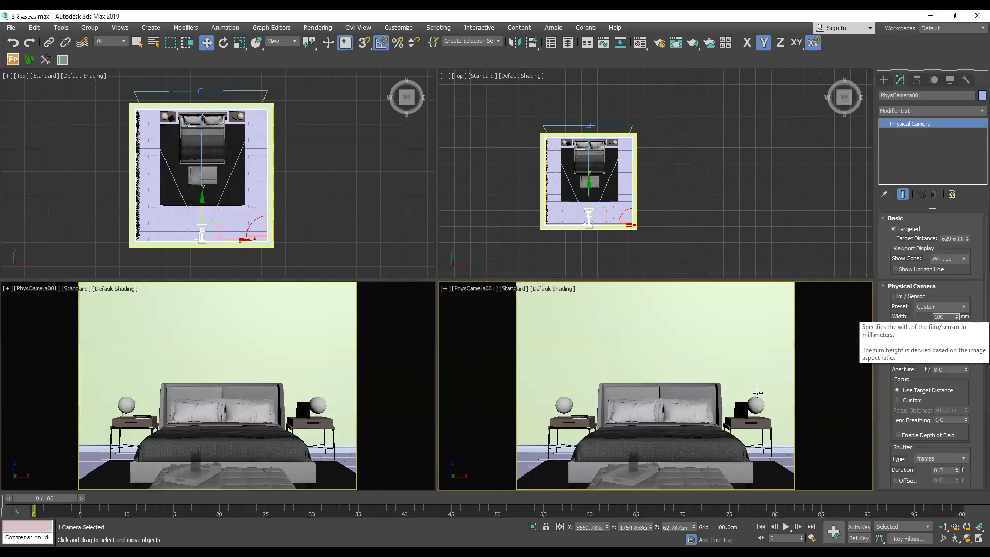
pyautogui.press('Return')
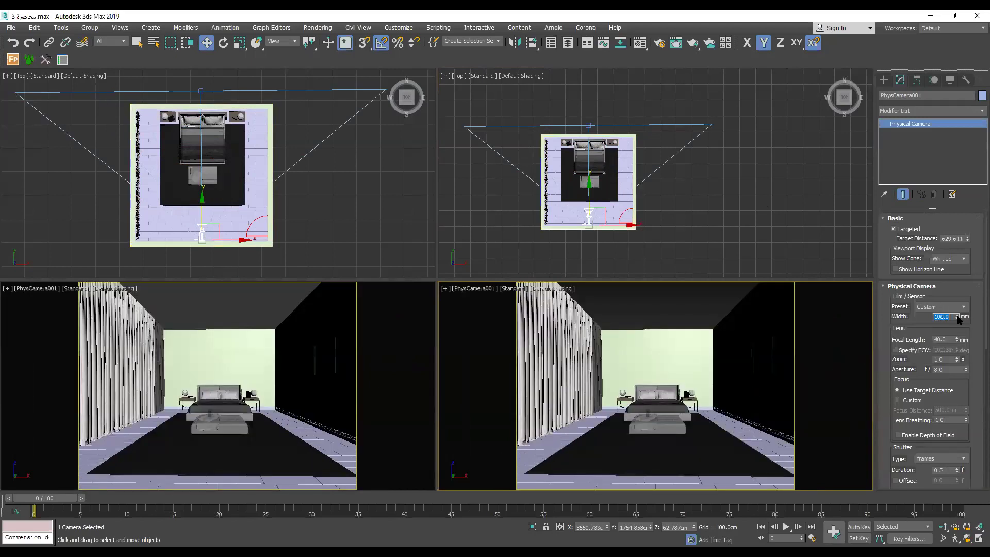
# Unhide the room's ceiling and set the physical camera's film width to 58 mm.
pyautogui.rightClick(725, 425)
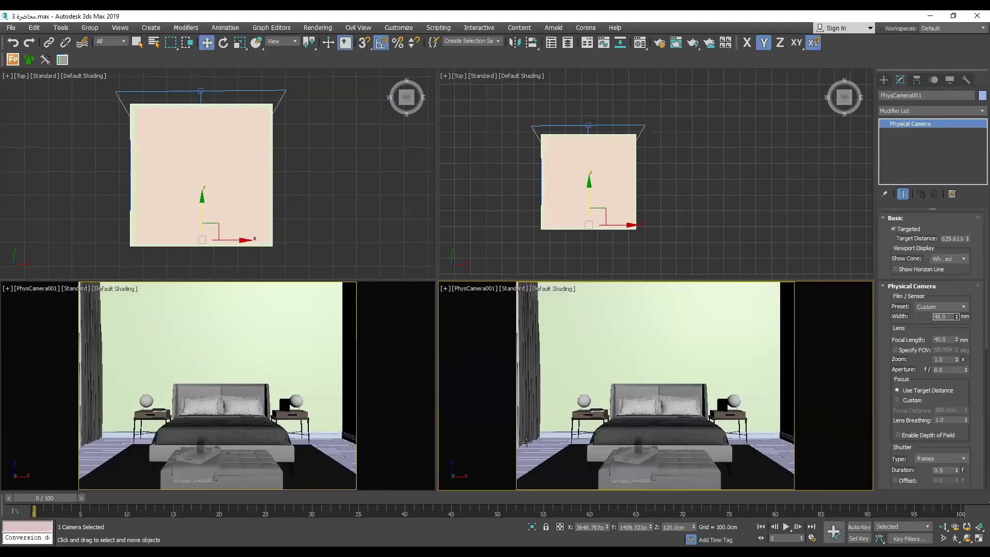
pyautogui.write('58')
pyautogui.press('Return')
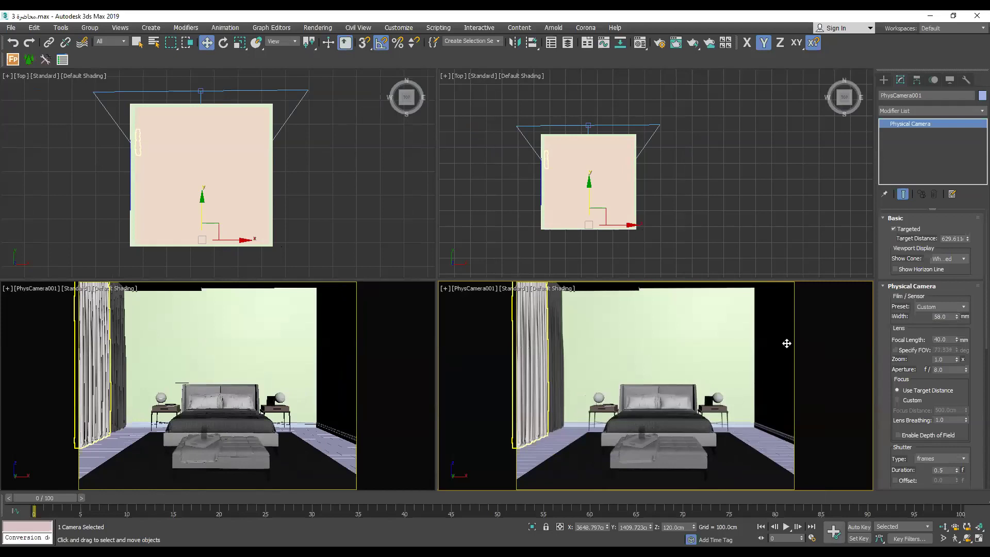
pyautogui.click(569, 155)
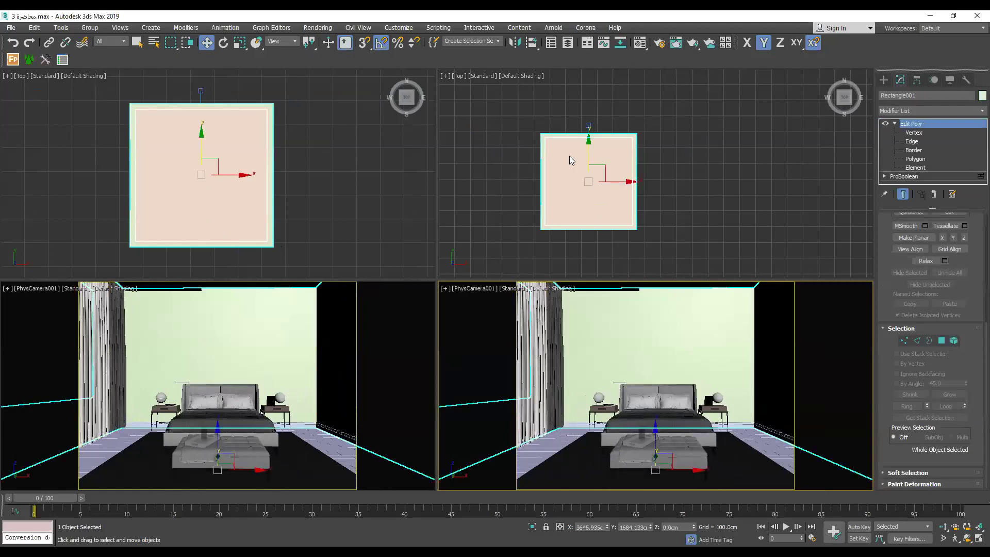
pyautogui.press('F3')
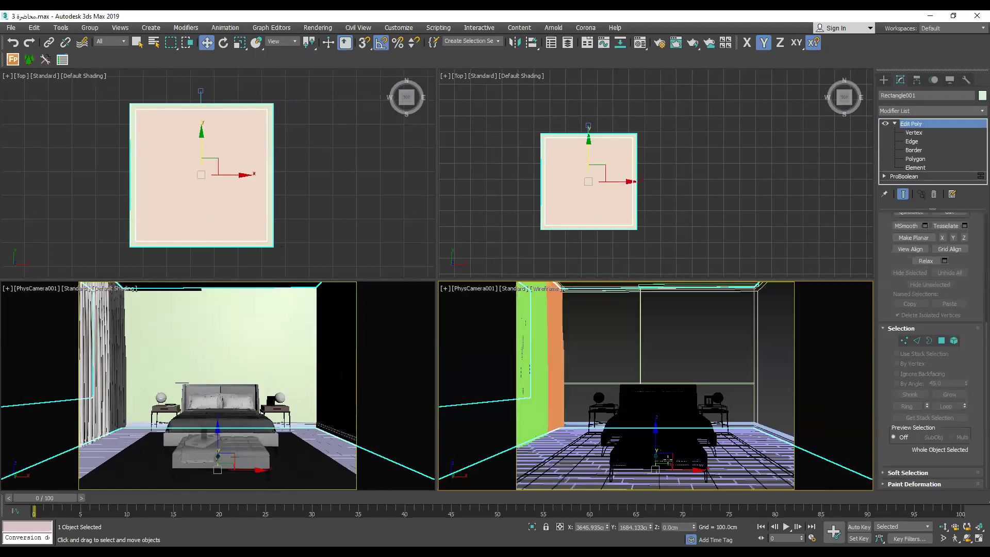
pyautogui.click(714, 439)
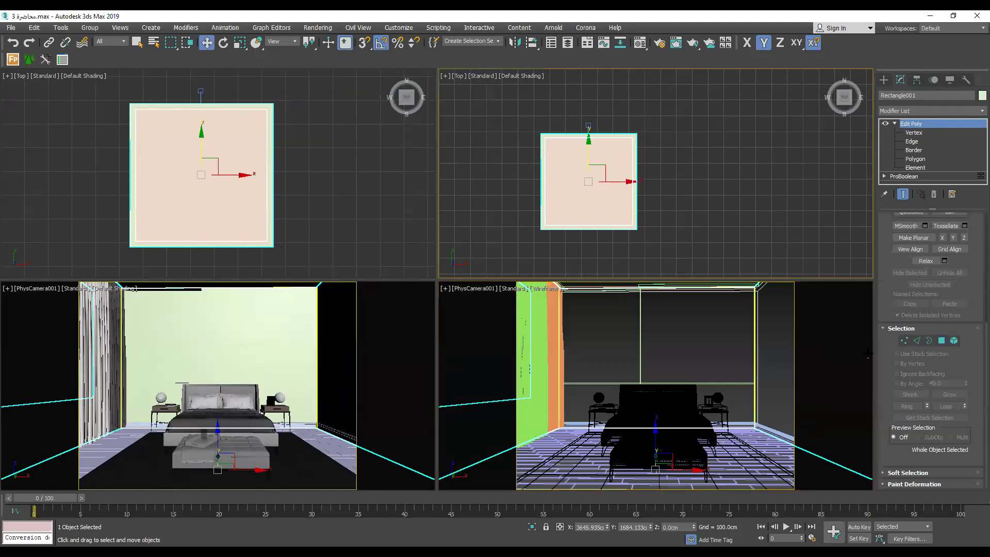
pyautogui.press('F3')
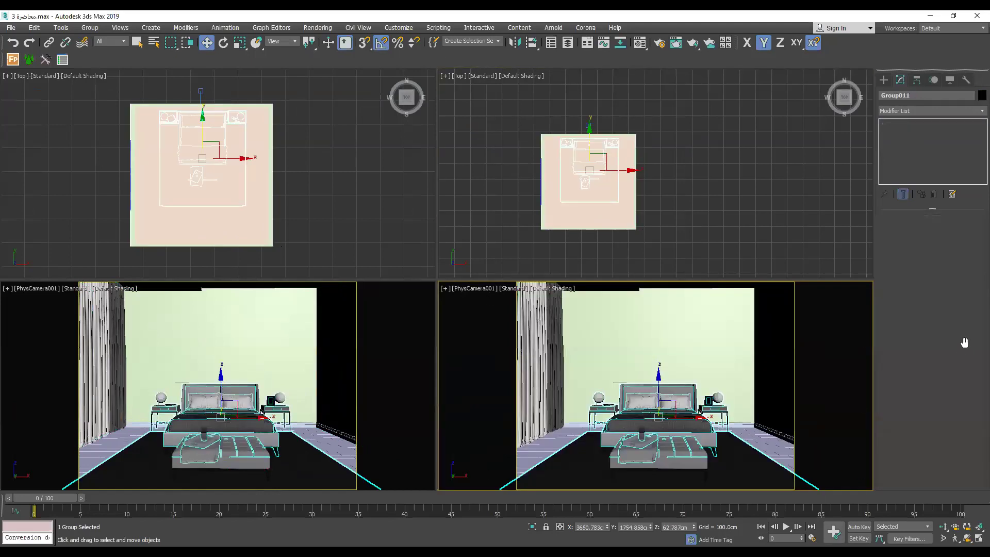
# Select the physical camera from its viewport and try shorter focal lengths of 14 mm and 23 mm.
pyautogui.click(487, 292)
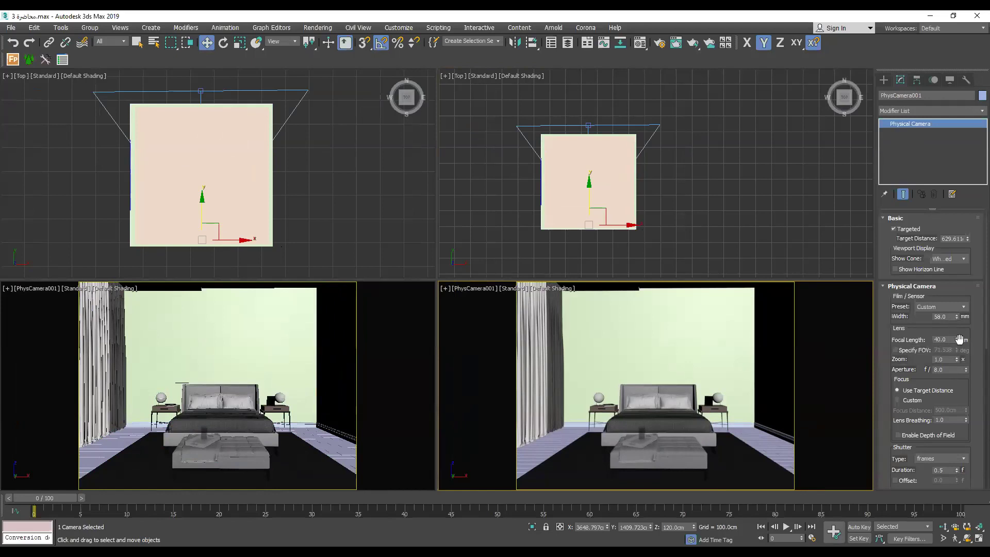
pyautogui.moveTo(957, 354); pyautogui.dragTo(958, 351)
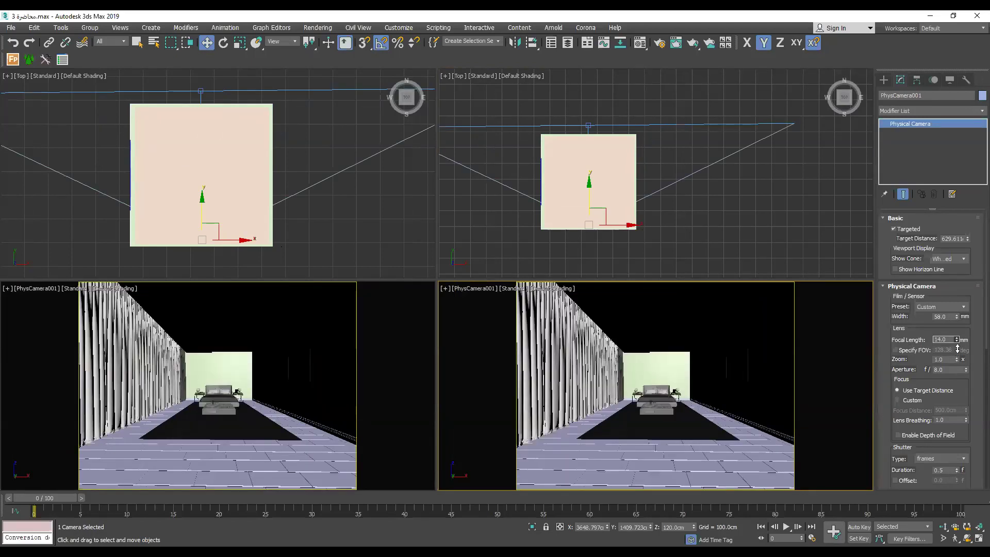
pyautogui.moveTo(958, 349)
pyautogui.mouseDown()
pyautogui.moveTo(962, 340)
pyautogui.moveTo(961, 349)
pyautogui.mouseUp()
pyautogui.hotkey('ctrl', 'z')
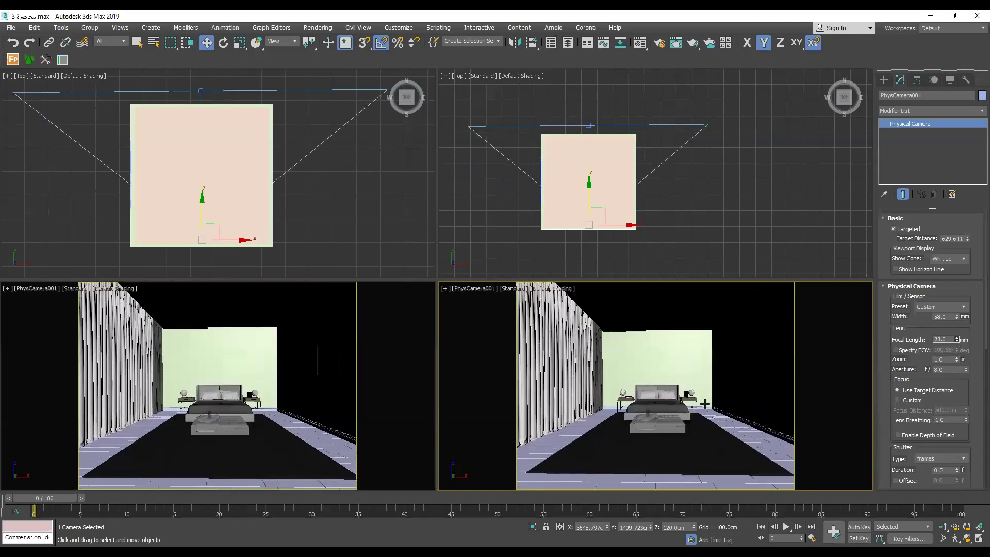
# Try a 21 mm focal length on the physical camera, then raise it to 39 mm.
pyautogui.write('21')
pyautogui.press('Return')
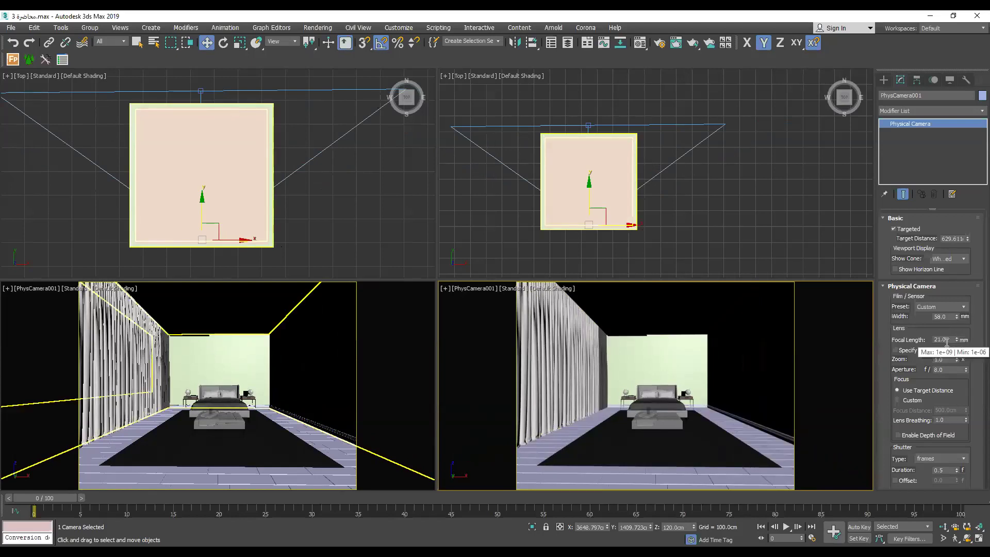
pyautogui.moveTo(957, 340); pyautogui.dragTo(957, 306)
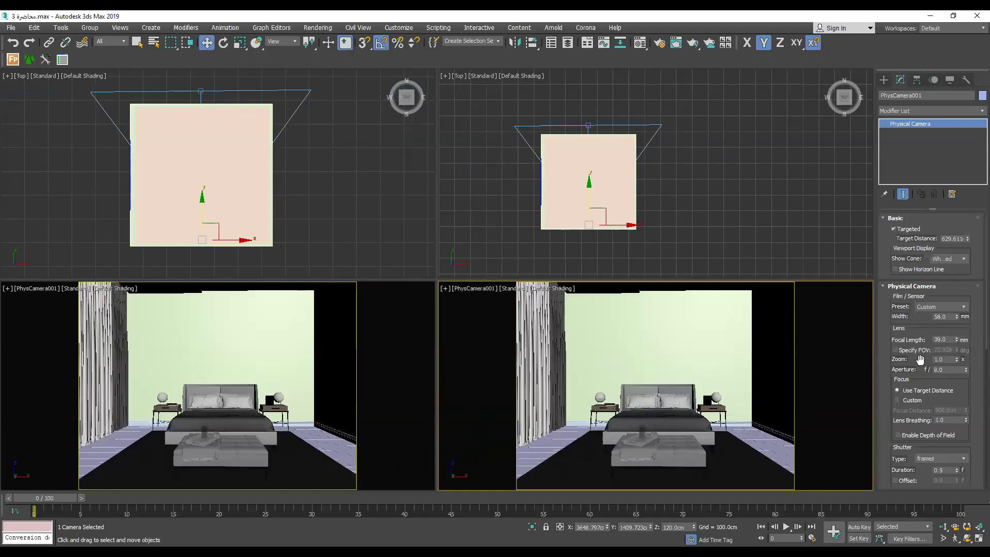
# Try dollying the physical camera backward out of the room, then undo the dolly.
pyautogui.click(944, 527)
pyautogui.moveTo(734, 414); pyautogui.dragTo(739, 402)
pyautogui.scroll(-1, 739, 403)
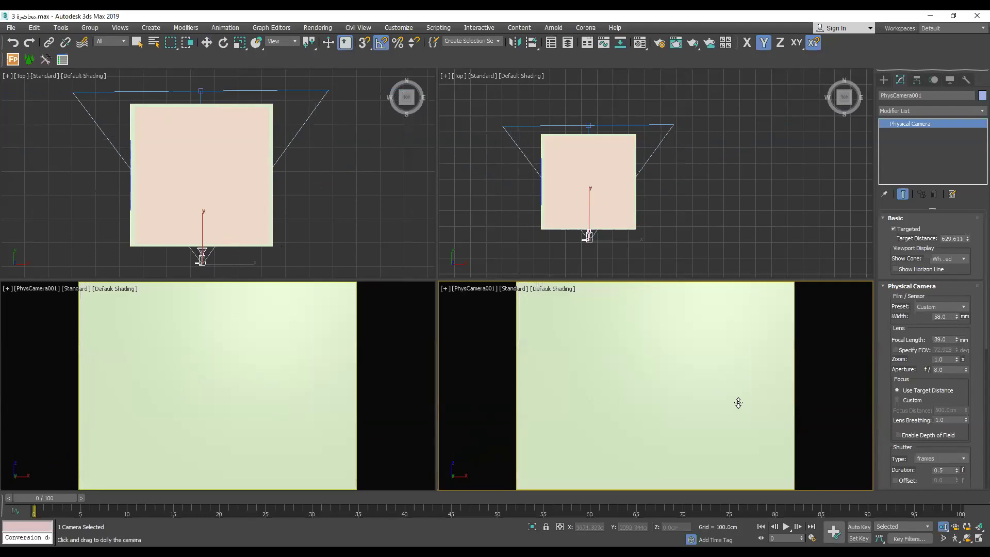
pyautogui.hotkey('ctrl', 'z')
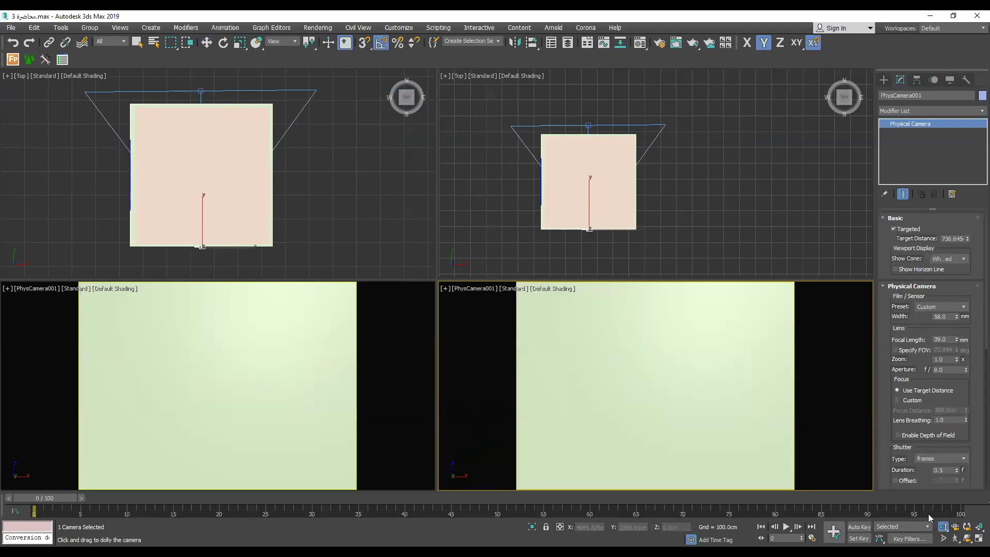
pyautogui.hotkey('ctrl', 'z')
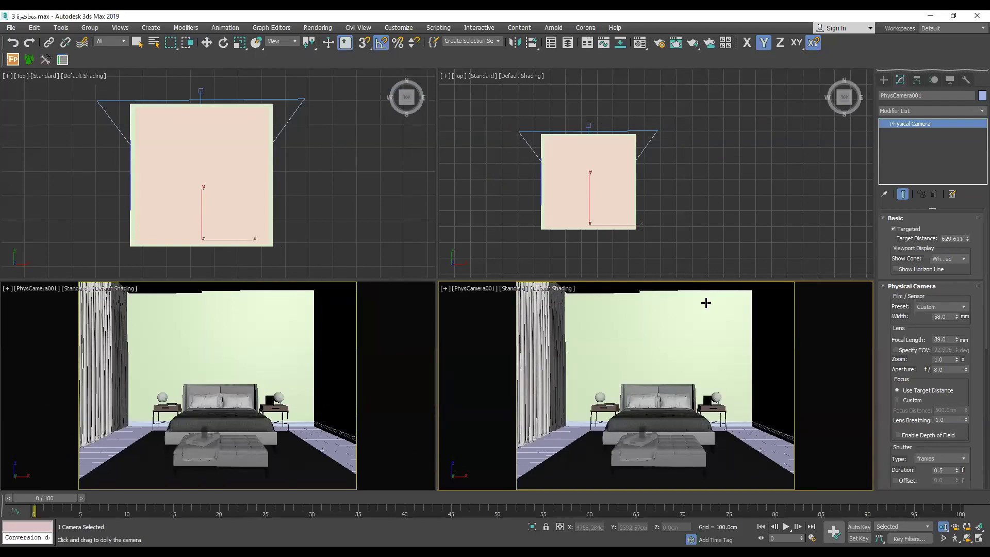
# Select the physical camera from its viewport and open its Perspective Control settings.
pyautogui.click(485, 288)
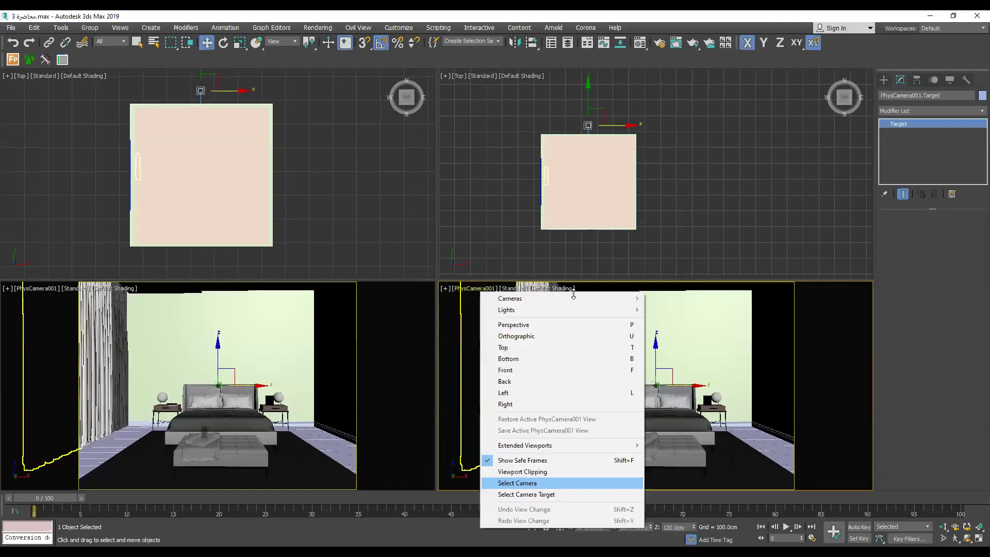
pyautogui.click(521, 513)
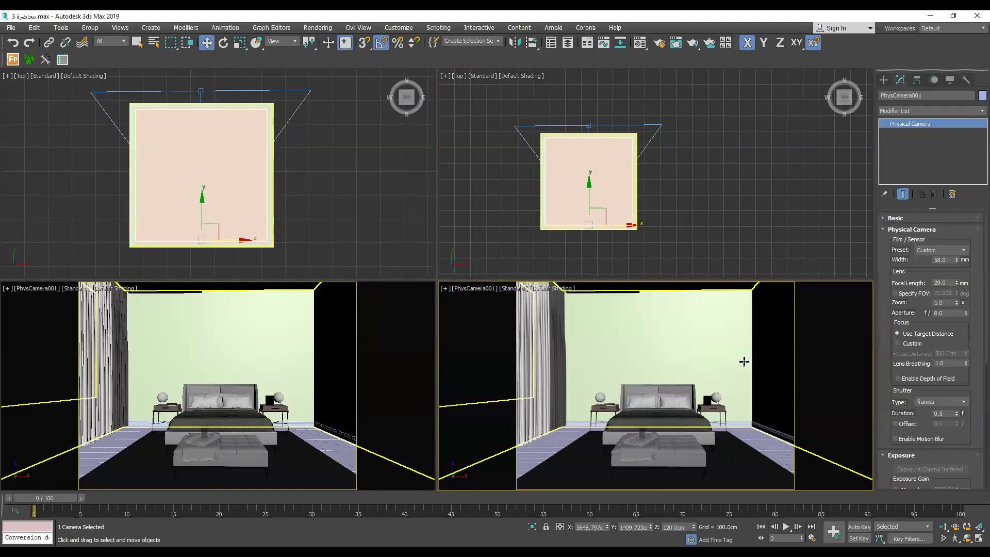
pyautogui.click(907, 229)
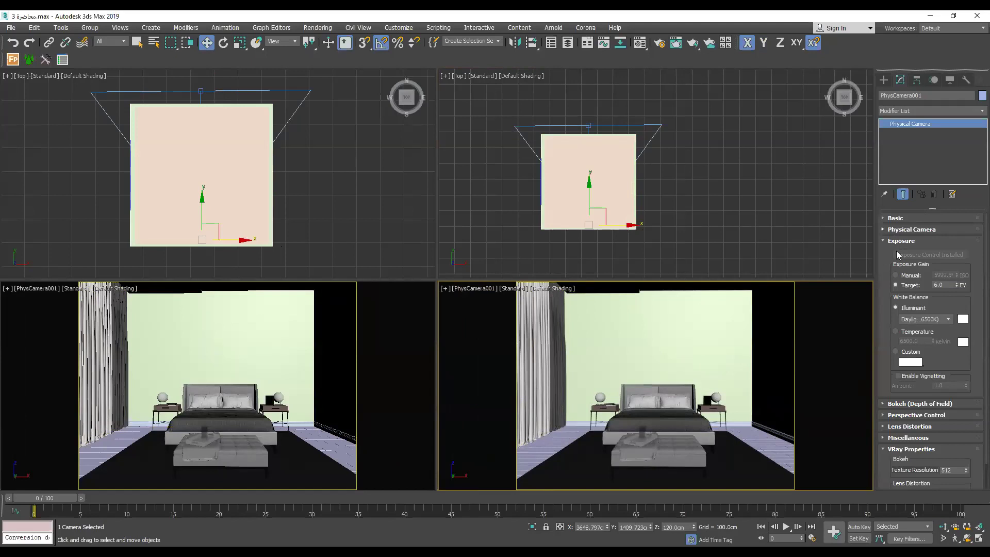
pyautogui.click(908, 241)
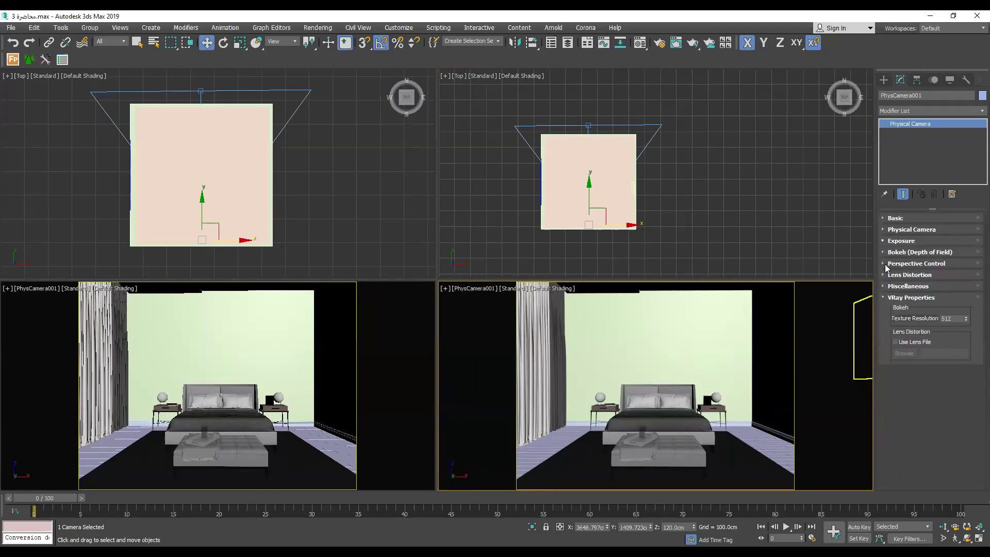
pyautogui.click(936, 264)
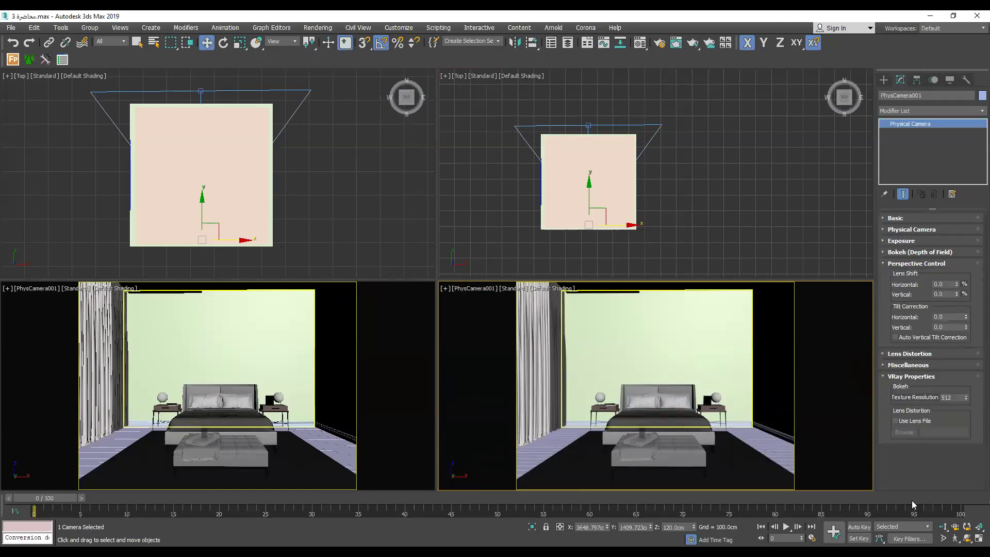
# Orbit the camera view vertically to tilt it, then reselect the physical camera and toggle Auto Vertical Tilt Correction.
pyautogui.click(674, 355)
pyautogui.keyDown('alt'); pyautogui.moveTo(653, 408); pyautogui.dragTo(653, 396, button='middle'); pyautogui.keyUp('alt')
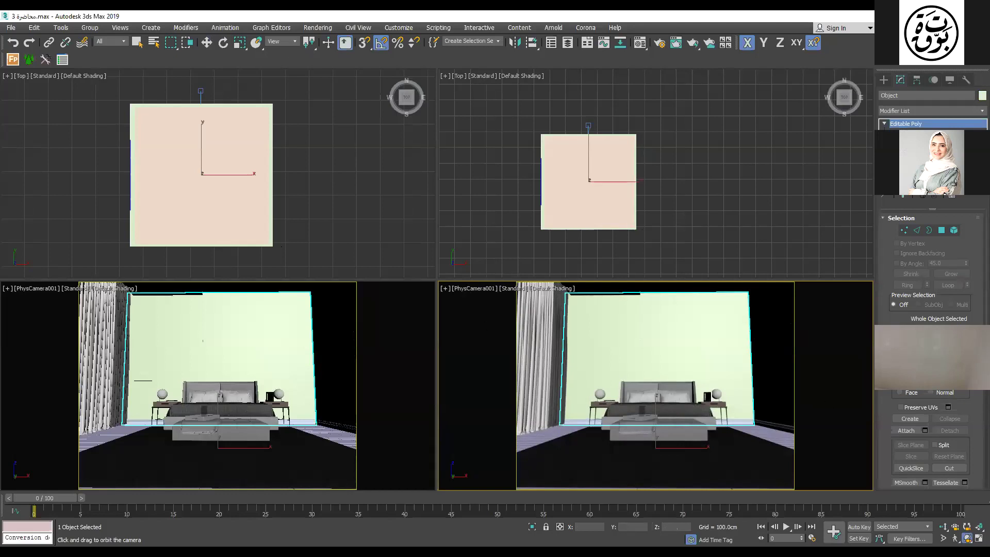
pyautogui.click(467, 288)
pyautogui.click(515, 481)
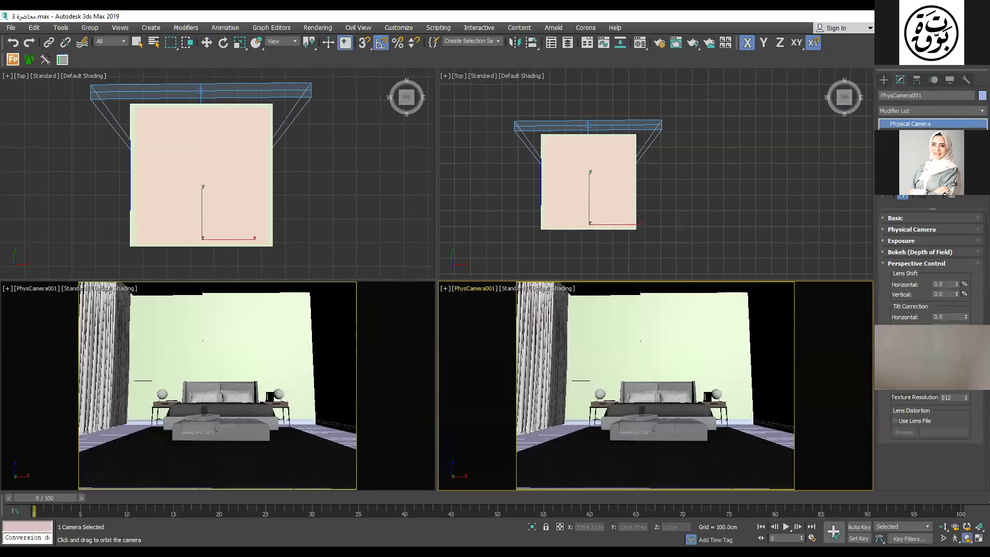
pyautogui.click(896, 338)
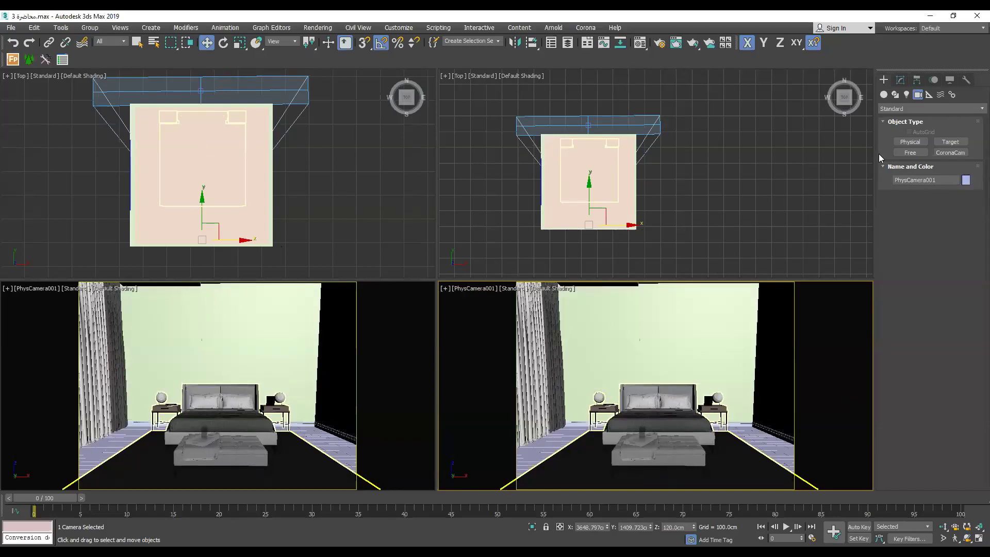
# Try zooming the camera view in on the bed and reselect the physical camera.
pyautogui.click(531, 325)
pyautogui.scroll(5, 532, 325)
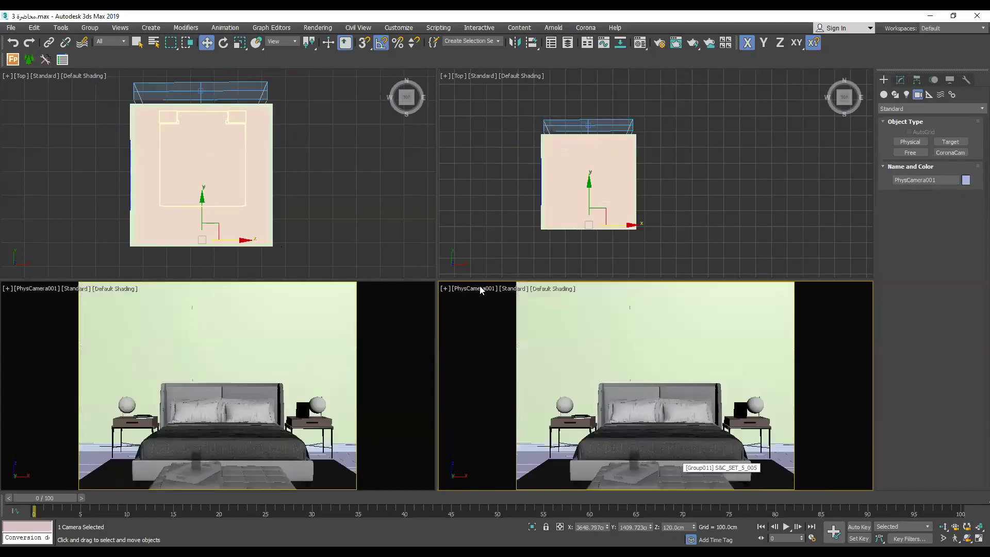
pyautogui.click(587, 125)
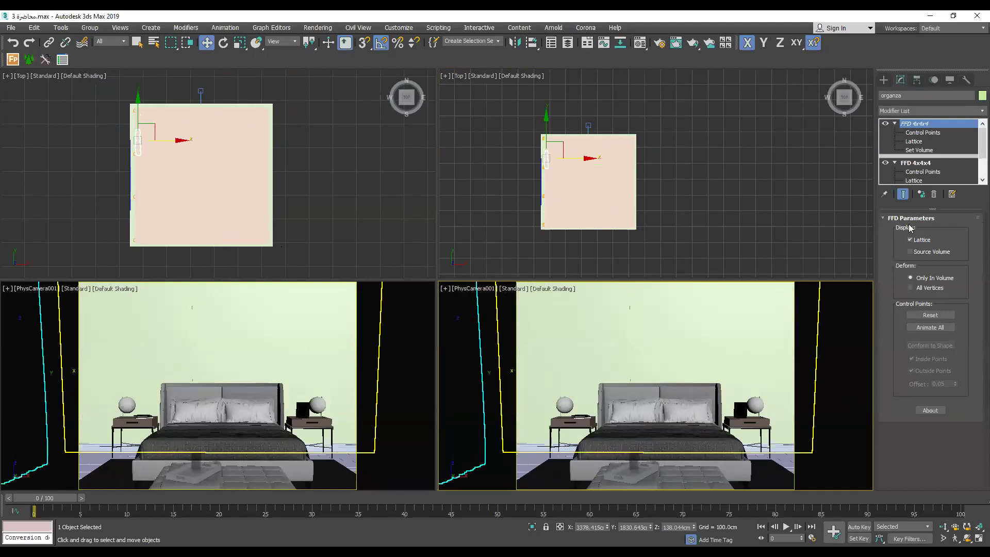
pyautogui.hotkey('ctrl', 'y')
pyautogui.hotkey('ctrl', 'y')
# Try a 25 mm film width on the physical camera, then use a 56 mm width with a 41 mm focal length.
pyautogui.moveTo(957, 254); pyautogui.dragTo(956, 250)
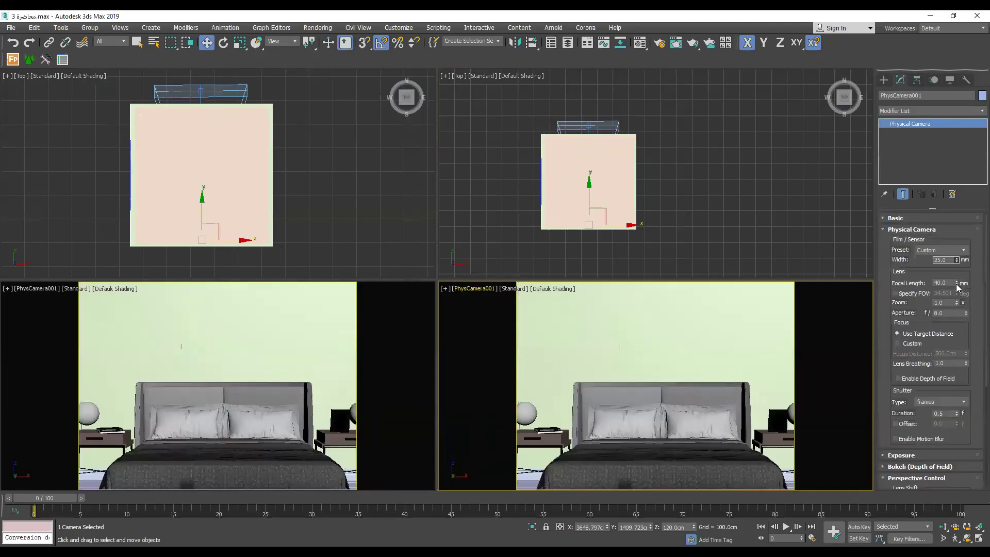
pyautogui.hotkey('ctrl', 'z')
pyautogui.click(956, 282)
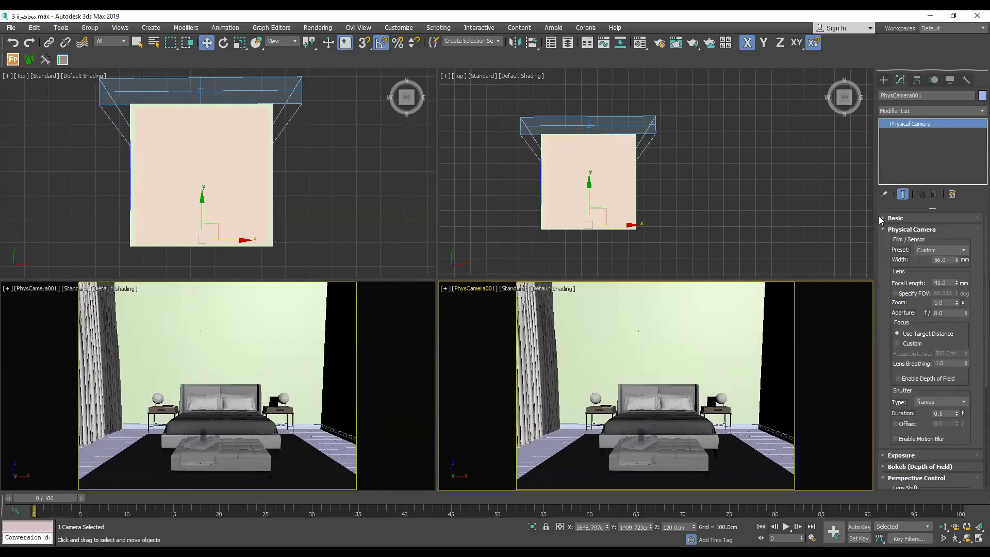
# Enable Auto Vertical Tilt Correction on the physical camera and reframe the bed with a 63 mm film width.
pyautogui.click(912, 229)
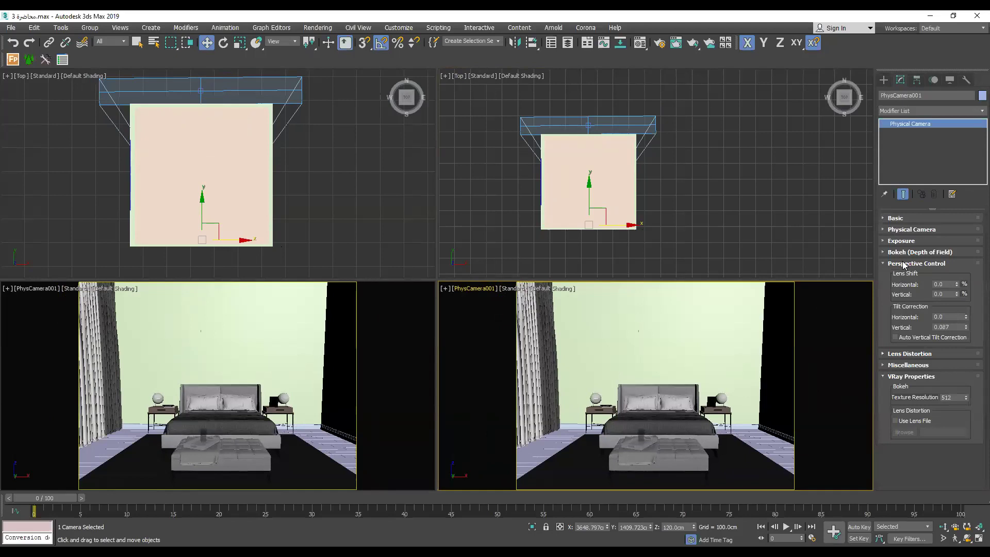
pyautogui.click(895, 338)
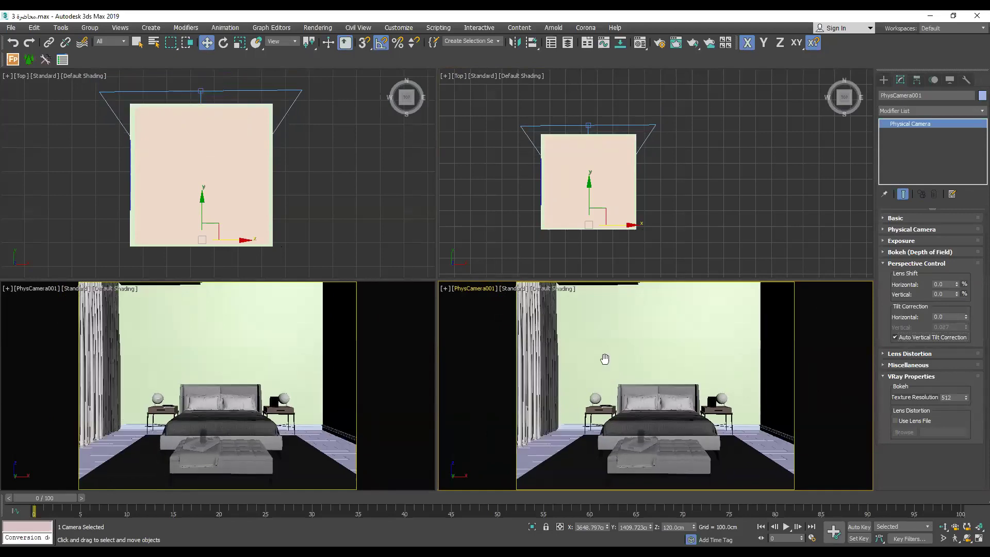
pyautogui.moveTo(604, 360); pyautogui.dragTo(604, 361, button='middle')
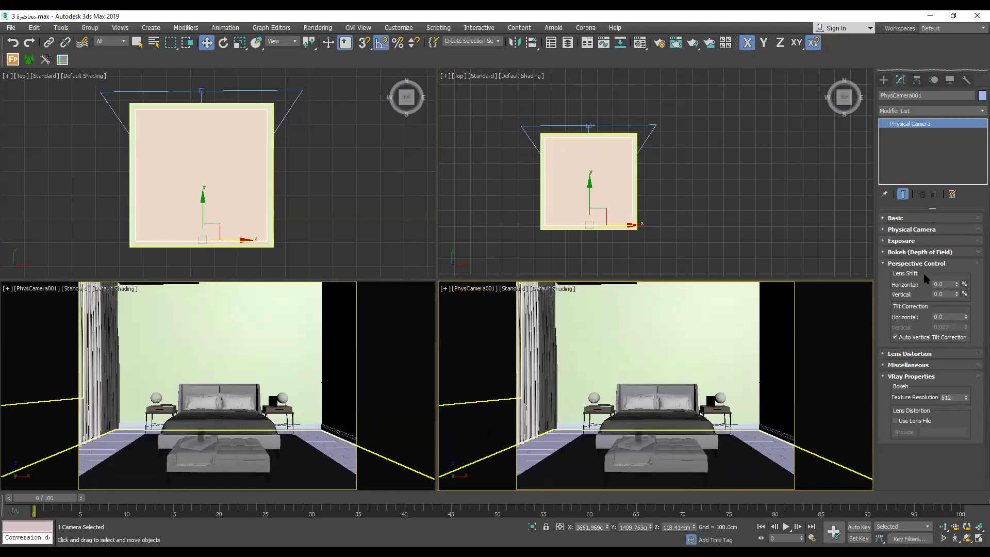
pyautogui.click(936, 218)
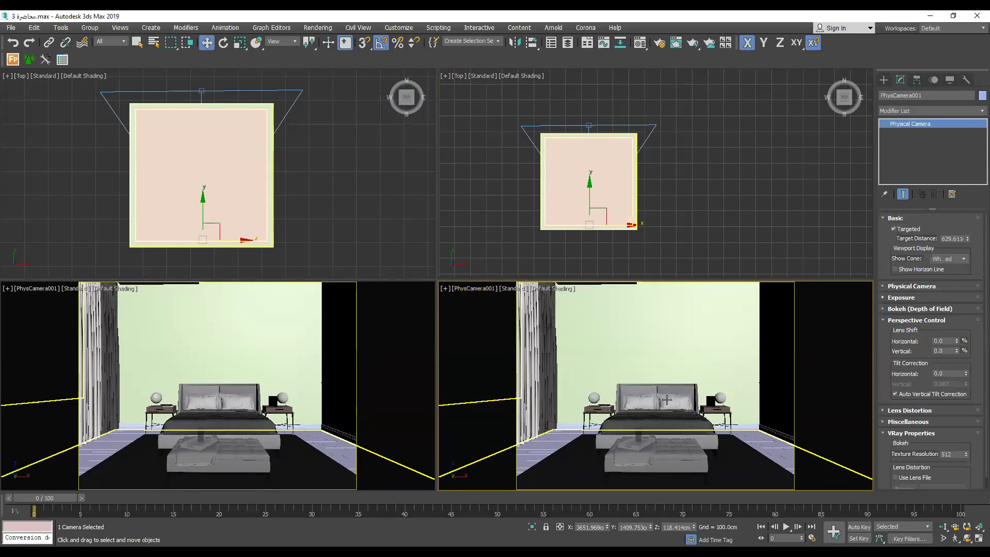
pyautogui.moveTo(667, 400); pyautogui.dragTo(663, 400, button='middle')
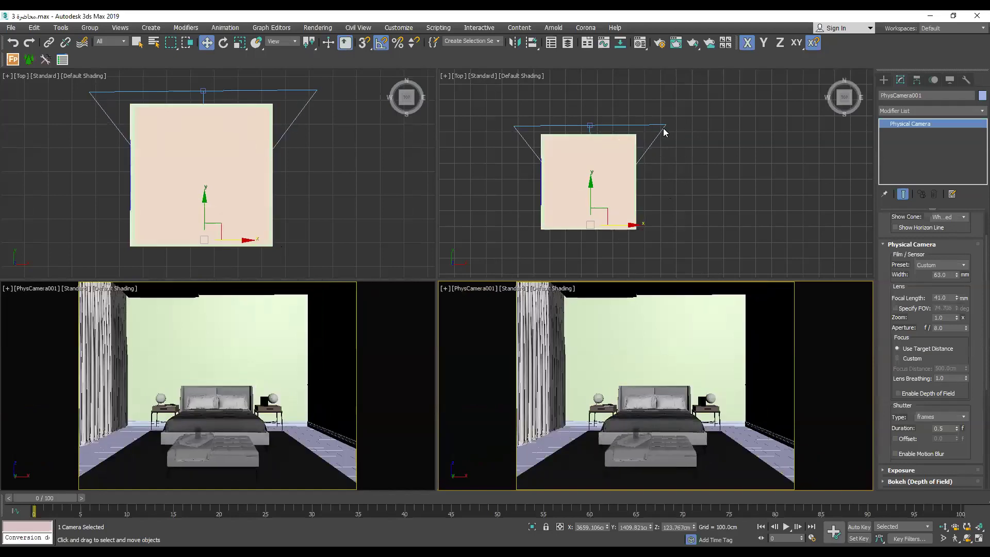
# Turn the second top viewport into an orbited wireframe view of the room and raise the camera target slightly.
pyautogui.keyDown('alt'); pyautogui.moveTo(665, 133); pyautogui.dragTo(593, 123, button='middle'); pyautogui.keyUp('alt')
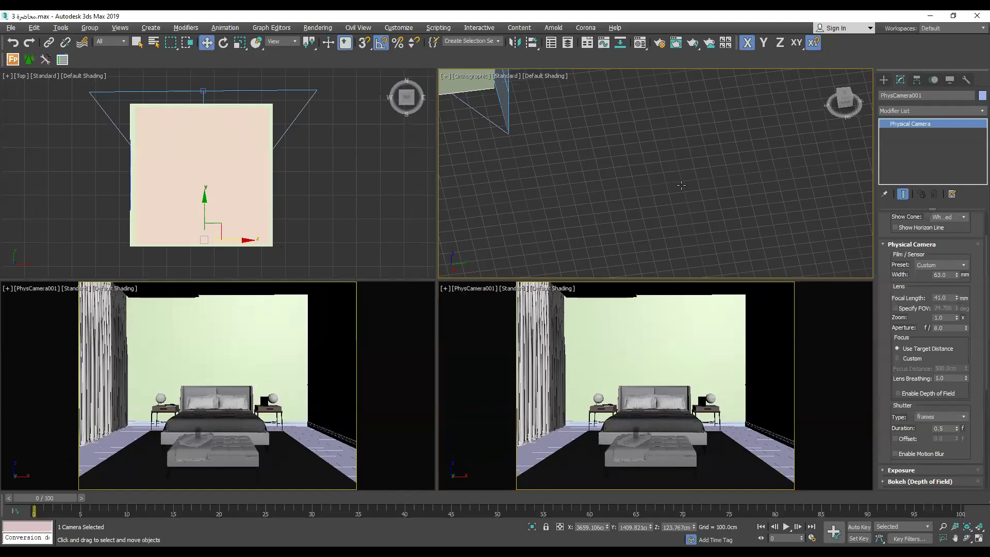
pyautogui.press('f')
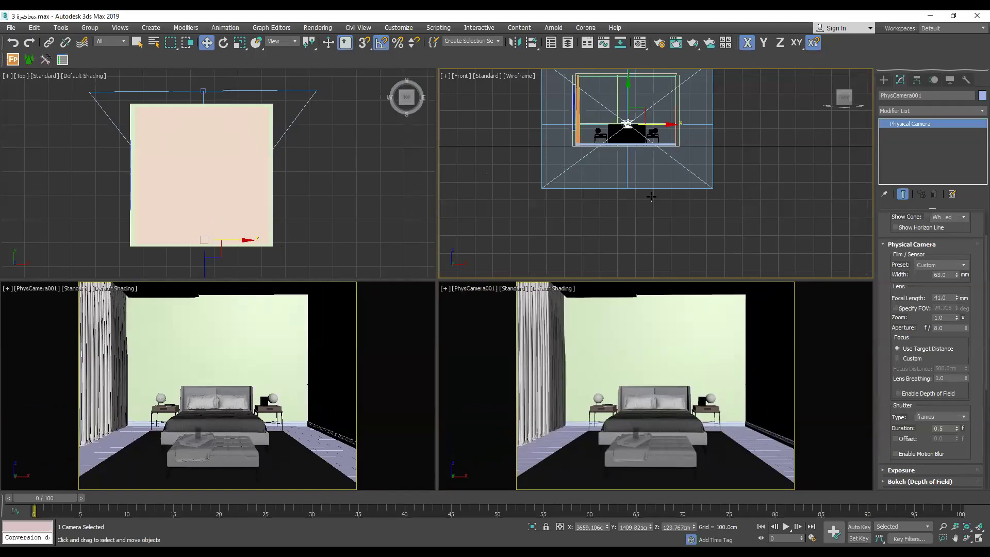
pyautogui.keyDown('alt'); pyautogui.moveTo(665, 212); pyautogui.dragTo(537, 252, button='middle'); pyautogui.keyUp('alt')
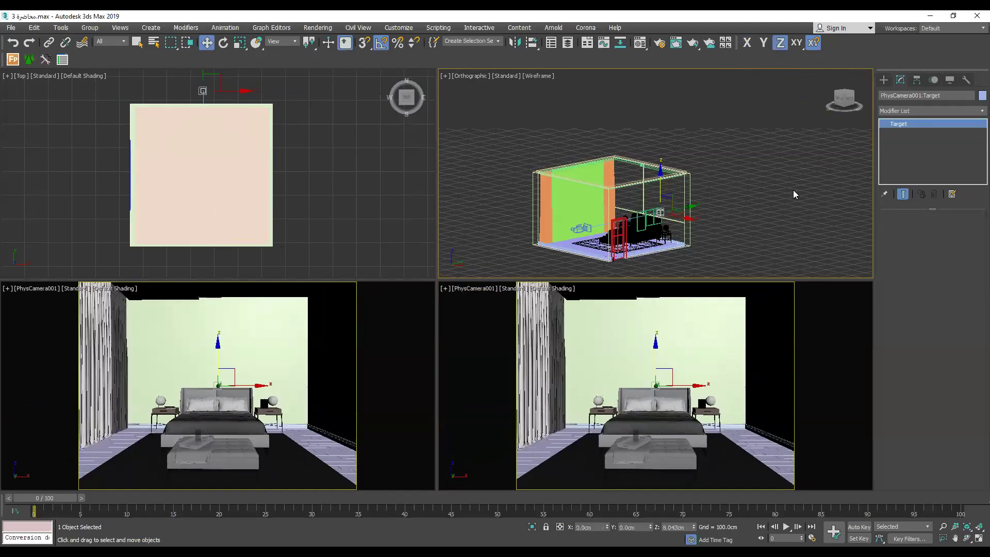
pyautogui.click(793, 194)
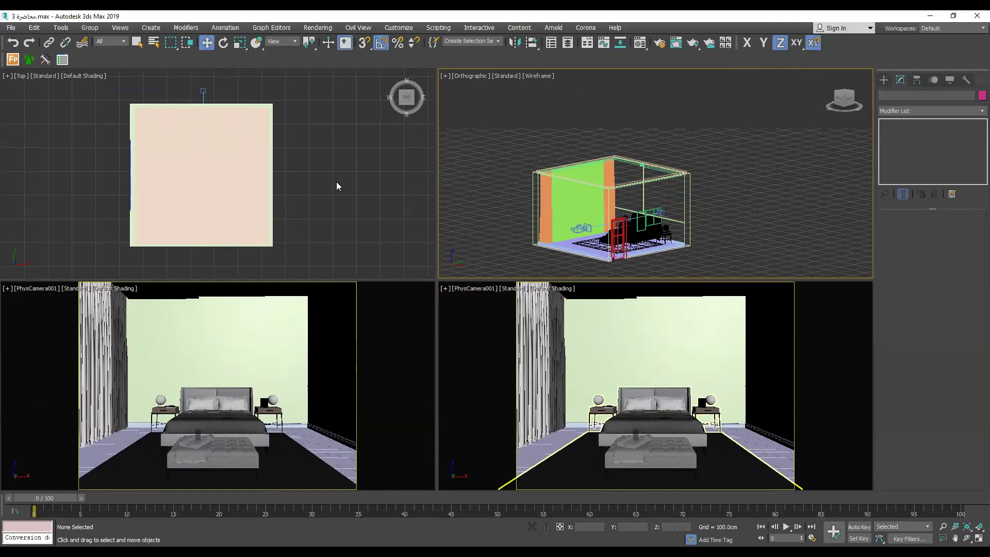
# Maximize the physical camera viewport and switch the renderer in Render Setup to CoronaRenderer.
pyautogui.click(639, 401)
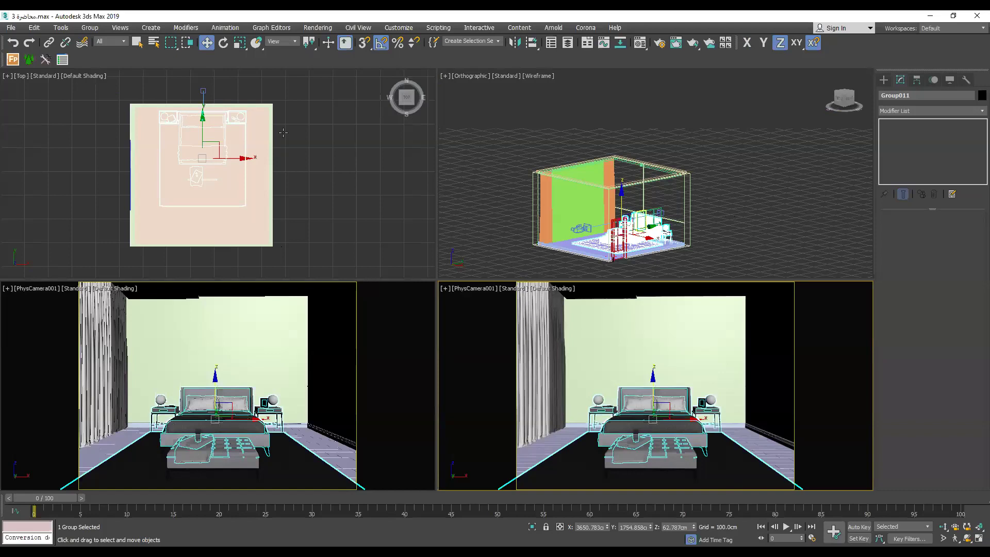
pyautogui.hotkey('alt', 'w')
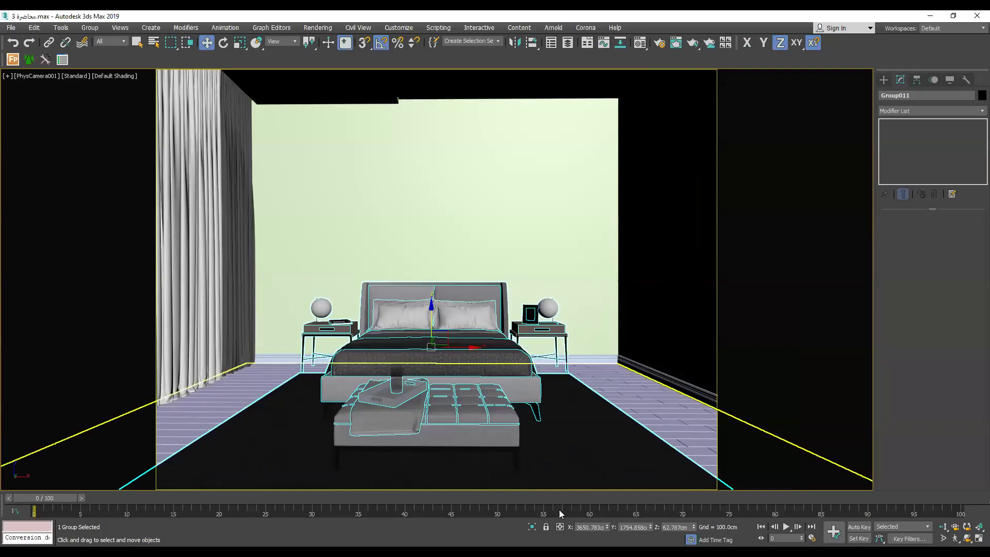
pyautogui.click(317, 27)
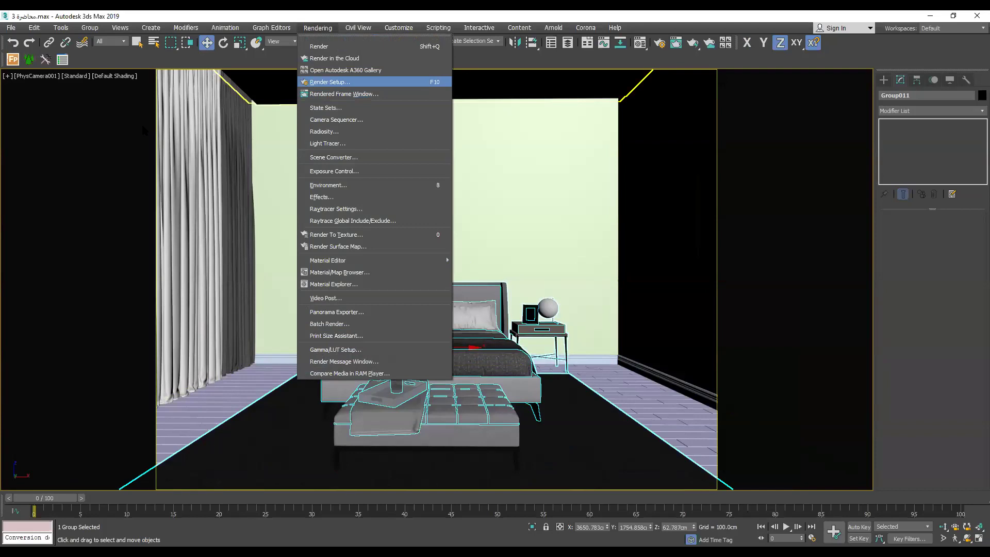
pyautogui.moveTo(124, 50); pyautogui.dragTo(75, 44)
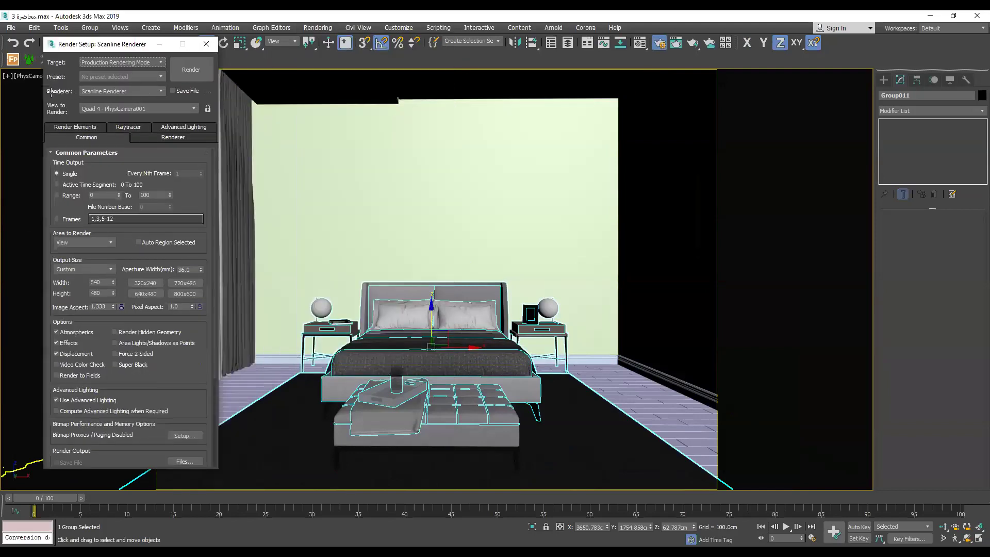
pyautogui.click(101, 91)
pyautogui.click(103, 119)
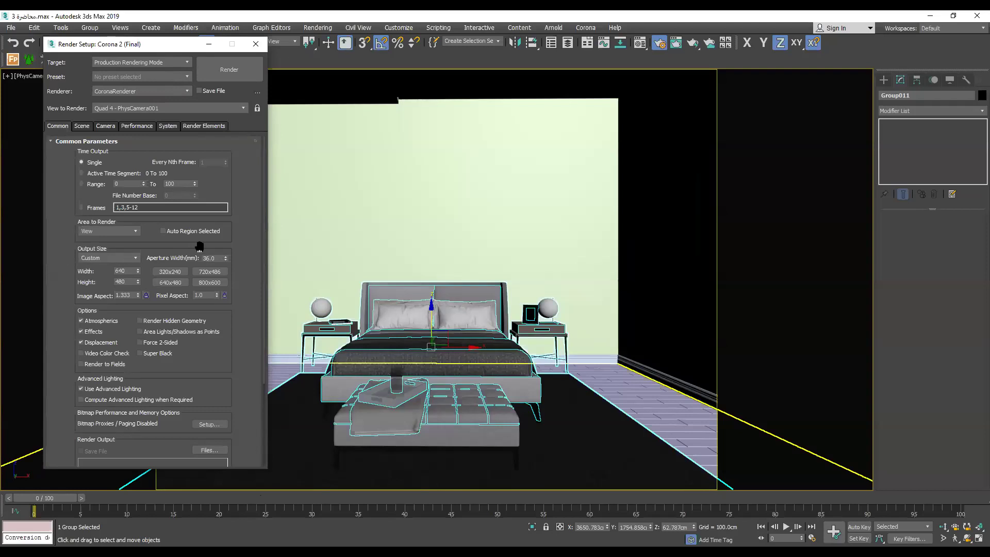
# Try a custom render output size 800 wide and 150 high.
pyautogui.doubleClick(127, 270)
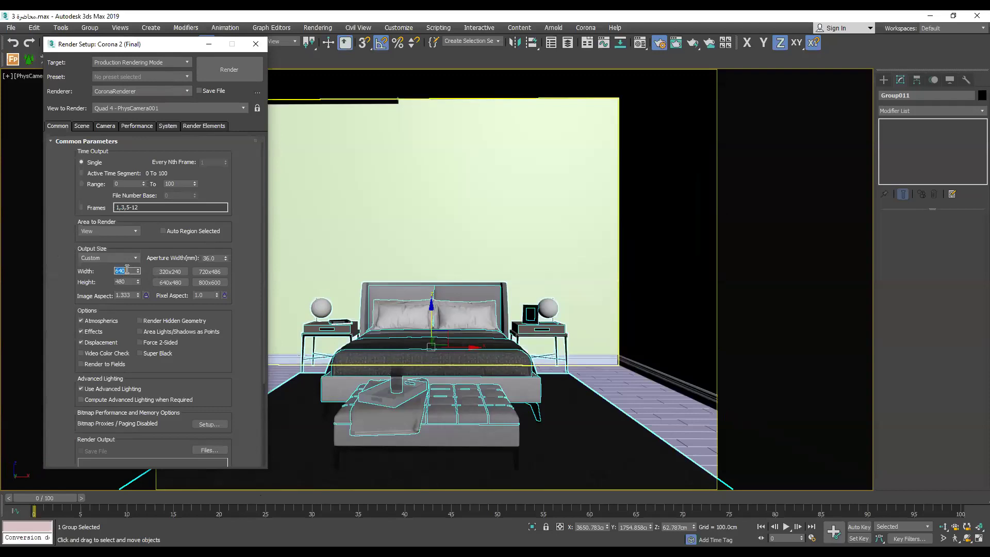
pyautogui.write('800')
pyautogui.press('Return')
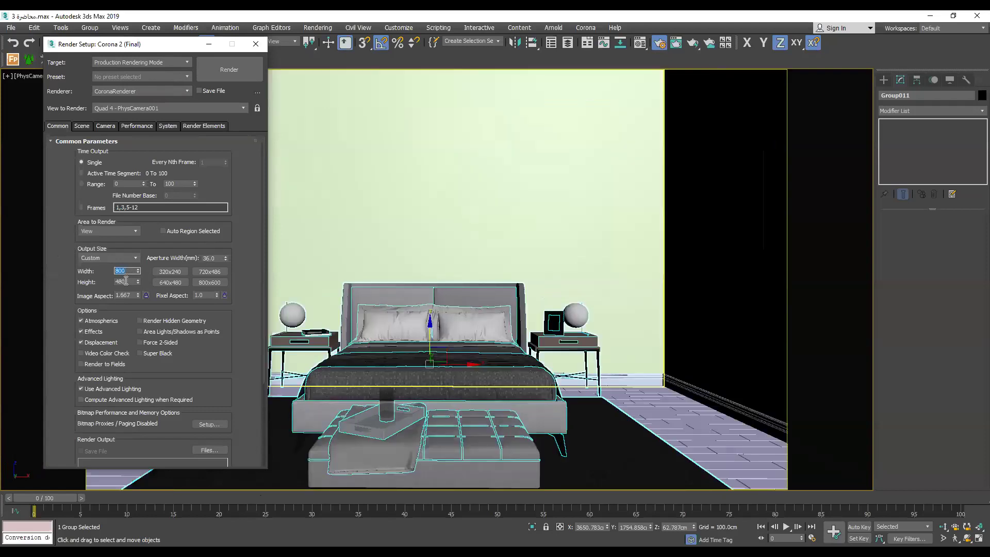
pyautogui.press('Tab')
pyautogui.write('150')
pyautogui.press('Return')
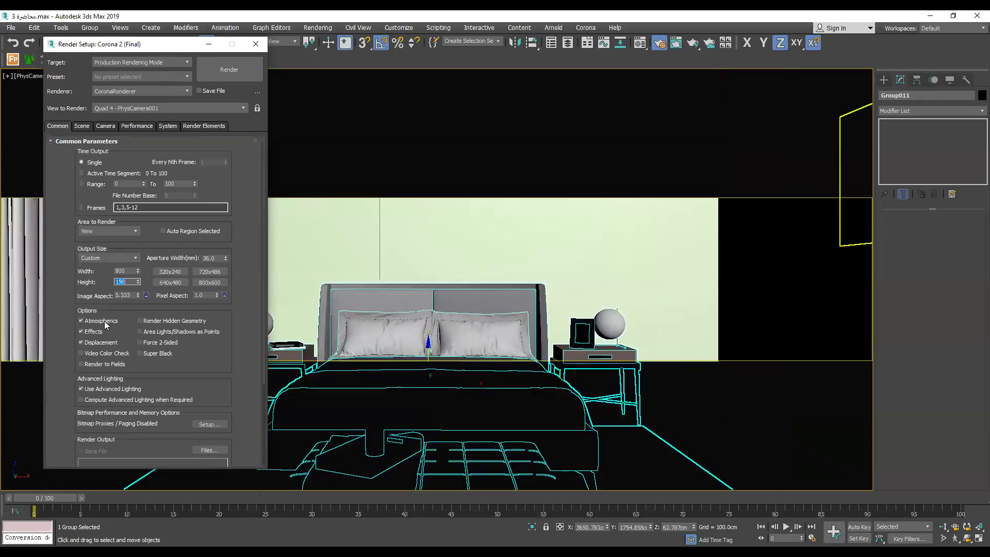
# Set the render output size to the HDTV (video) preset at 1920 by 1080 and close Render Setup.
pyautogui.click(108, 258)
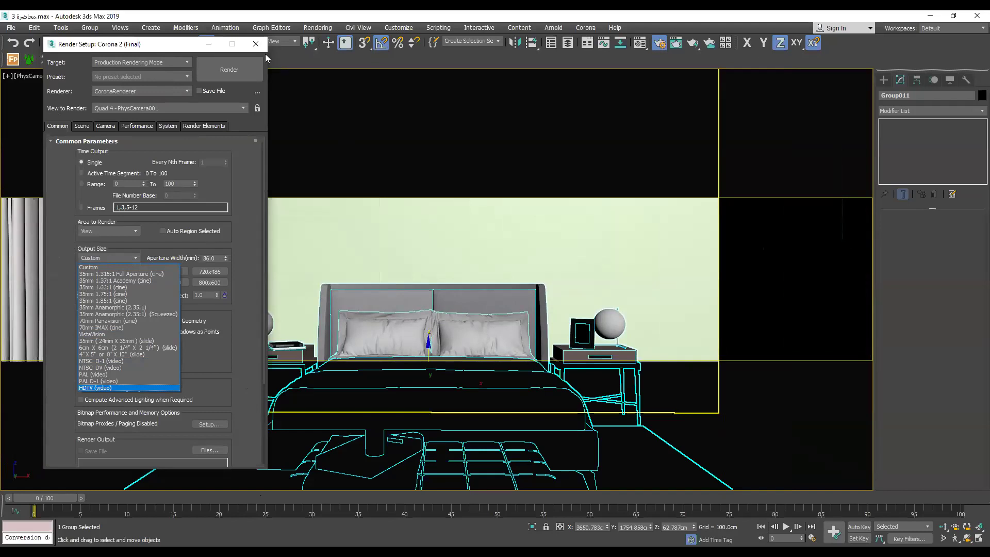
pyautogui.press('Return')
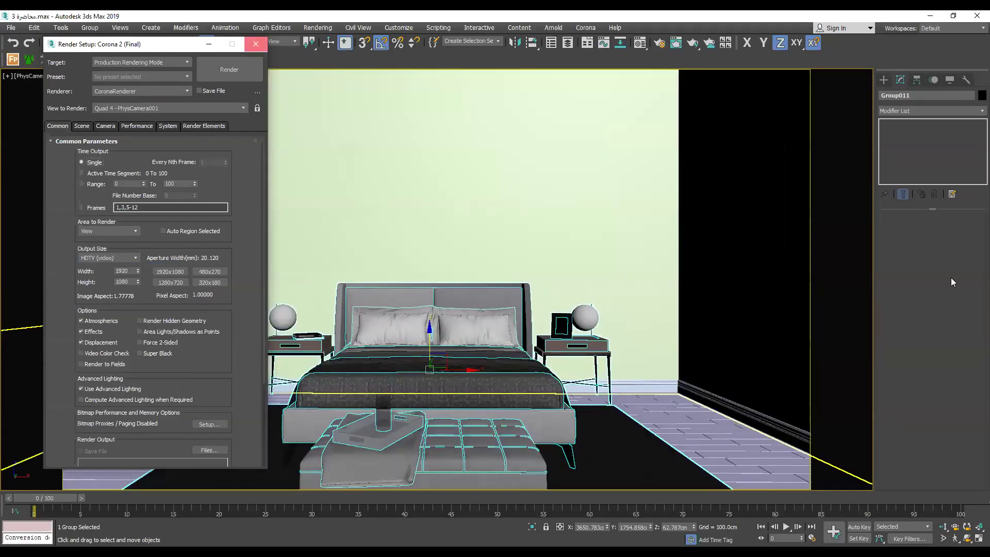
pyautogui.press('F10')
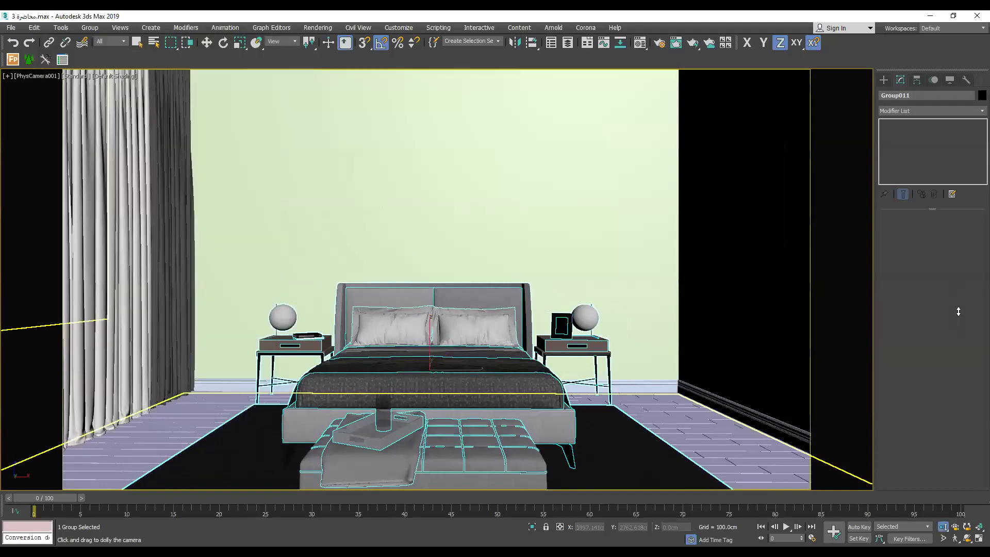
# Select the physical camera, set its sensor width to 79 mm and focal length to 38 mm, and shift the framing slightly sideways.
pyautogui.click(37, 76)
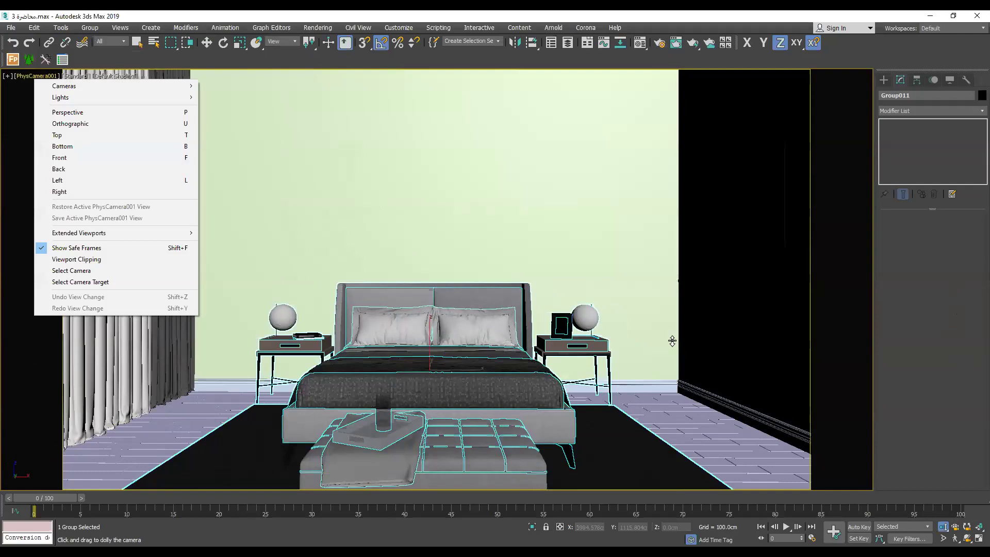
pyautogui.click(71, 270)
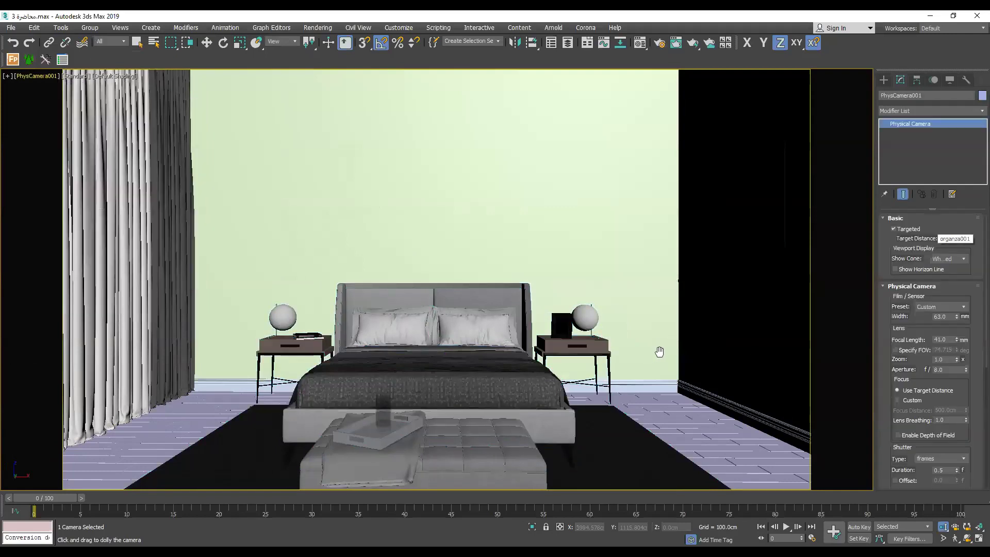
pyautogui.moveTo(957, 316); pyautogui.dragTo(957, 308)
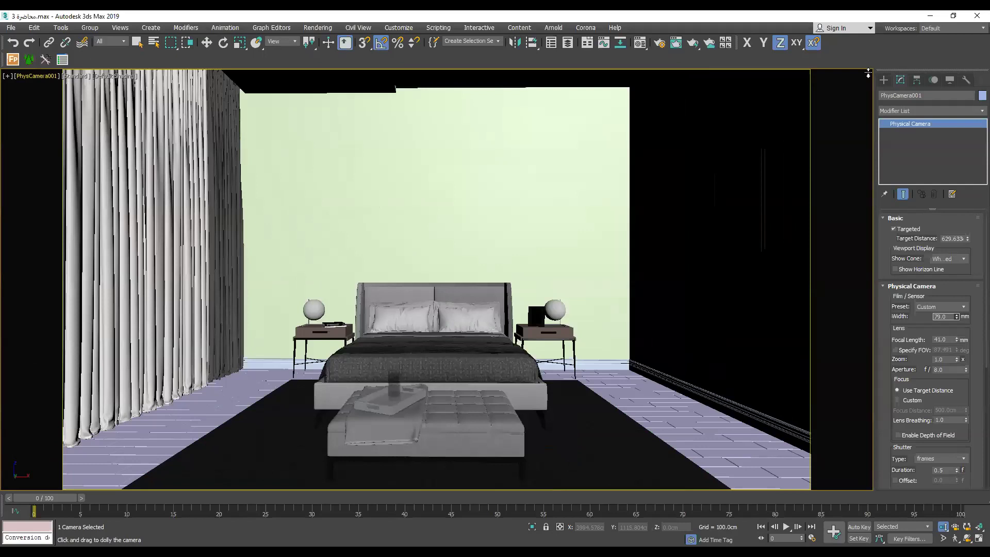
pyautogui.moveTo(868, 73); pyautogui.dragTo(882, 78)
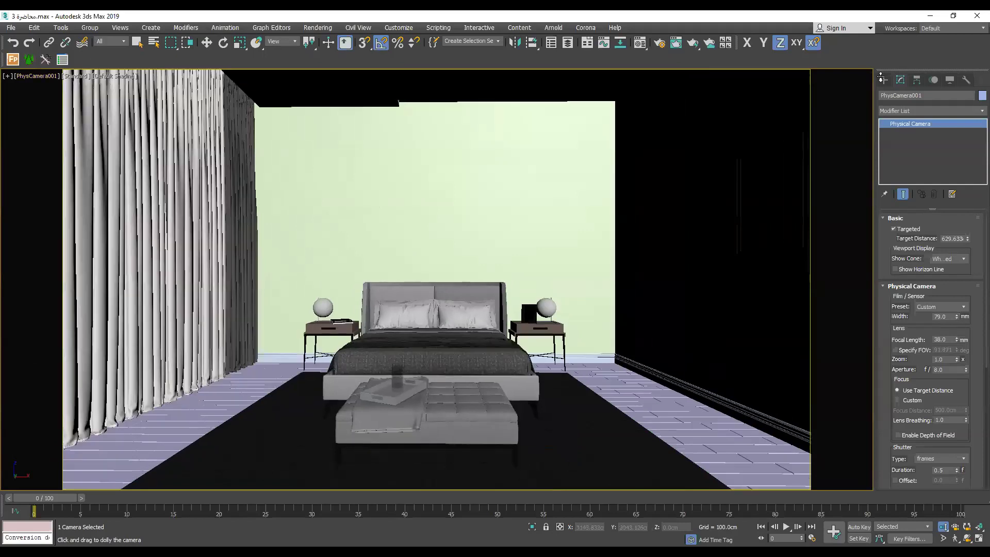
pyautogui.moveTo(437, 281); pyautogui.dragTo(447, 281, button='middle')
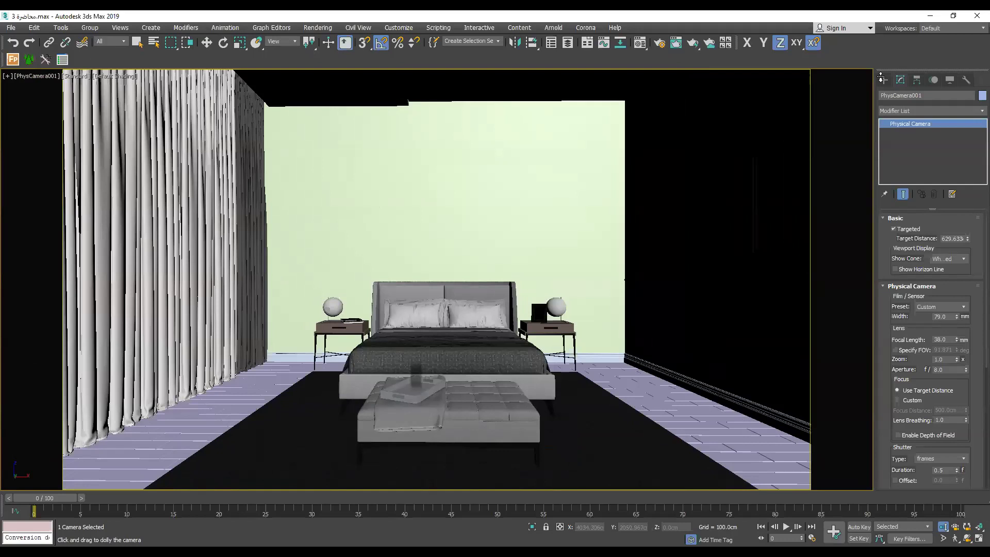
pyautogui.click(882, 77)
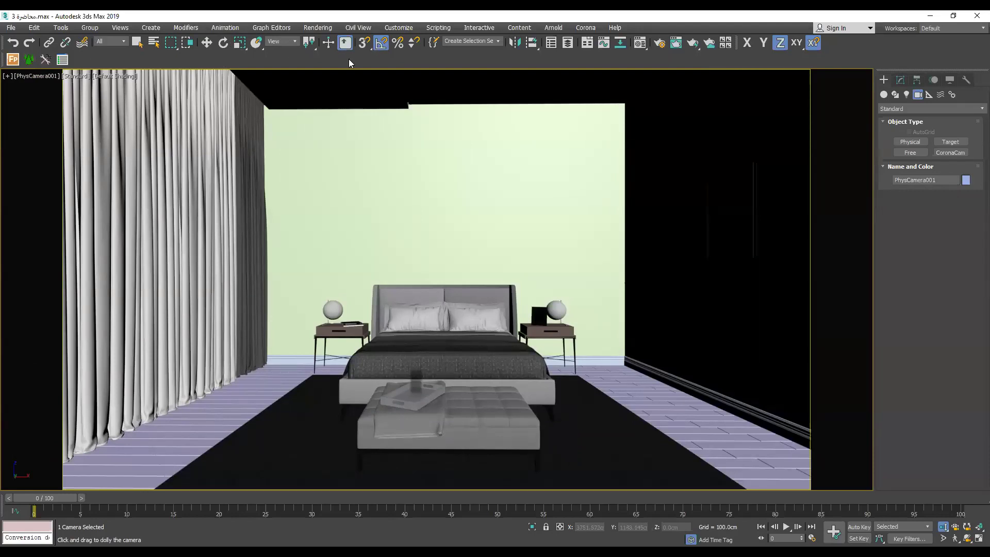
# Open the Compact Material Editor and check the assigned renderer in Render Setup, closing Render Setup again.
pyautogui.click(318, 28)
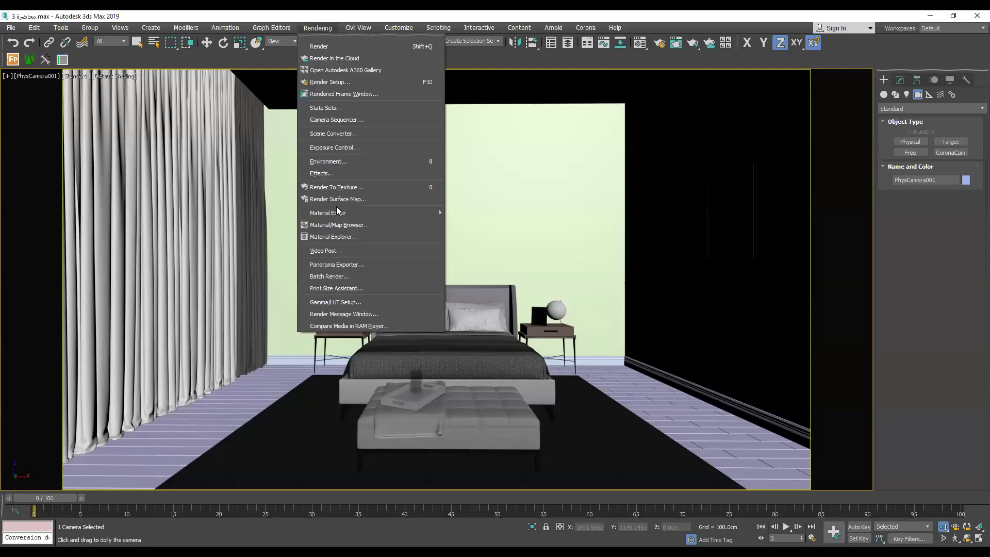
pyautogui.moveTo(338, 211)
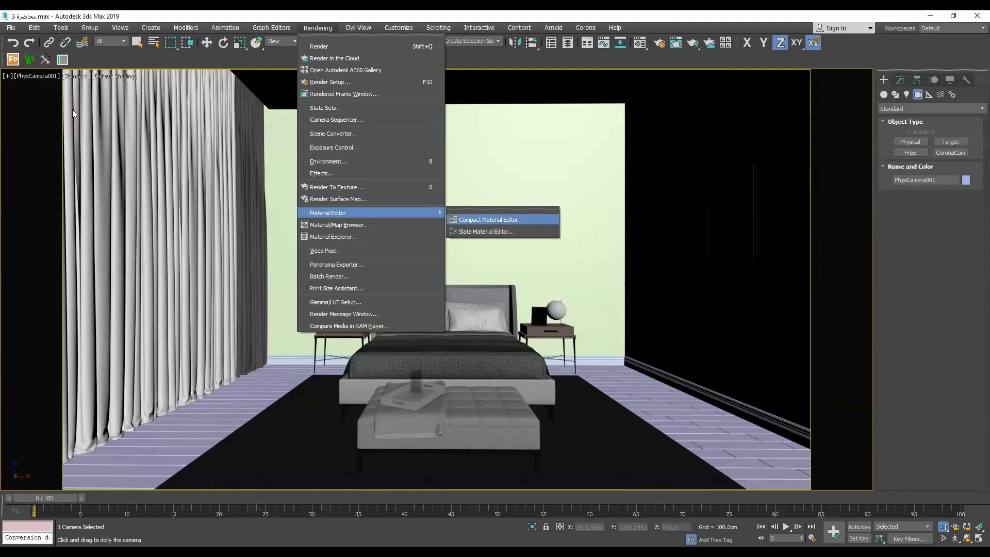
pyautogui.press('Return')
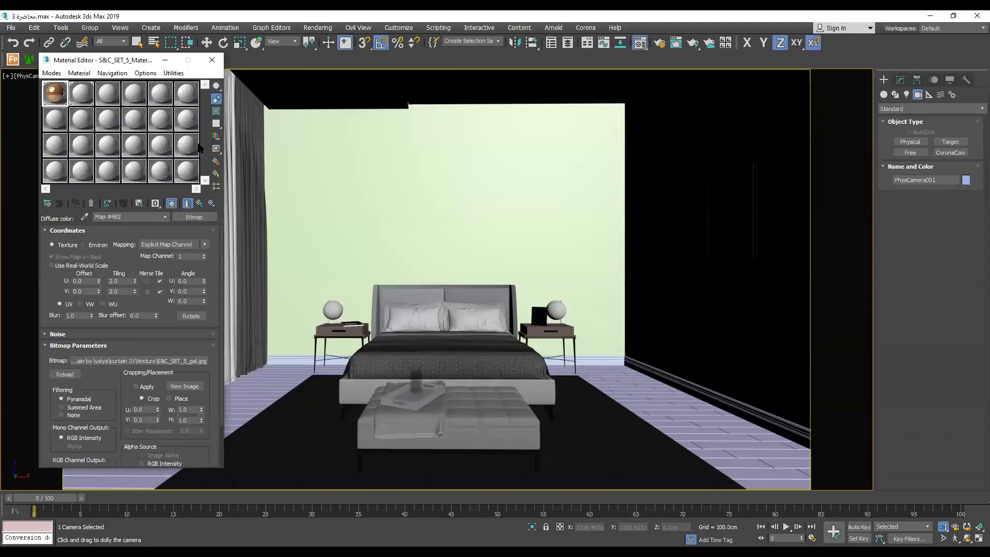
pyautogui.hotkey('alt', 'r')
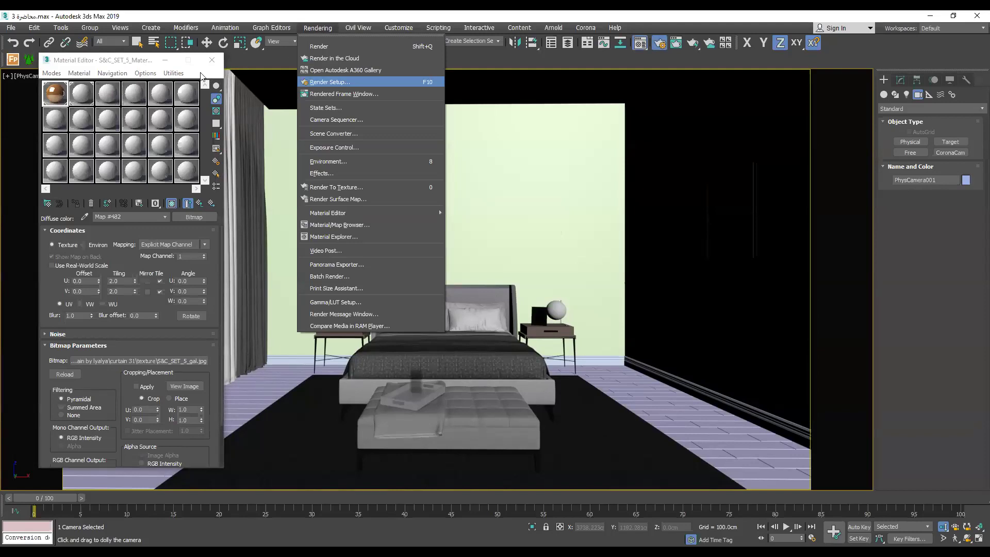
pyautogui.press('Return')
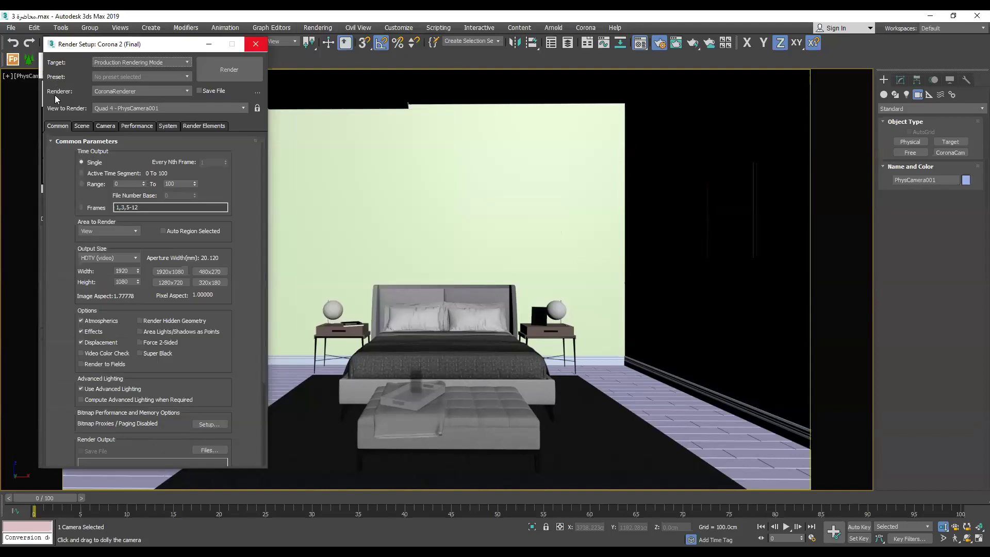
pyautogui.click(255, 44)
# Try the Slate Material Editor mode and return to the Compact Material Editor.
pyautogui.click(51, 74)
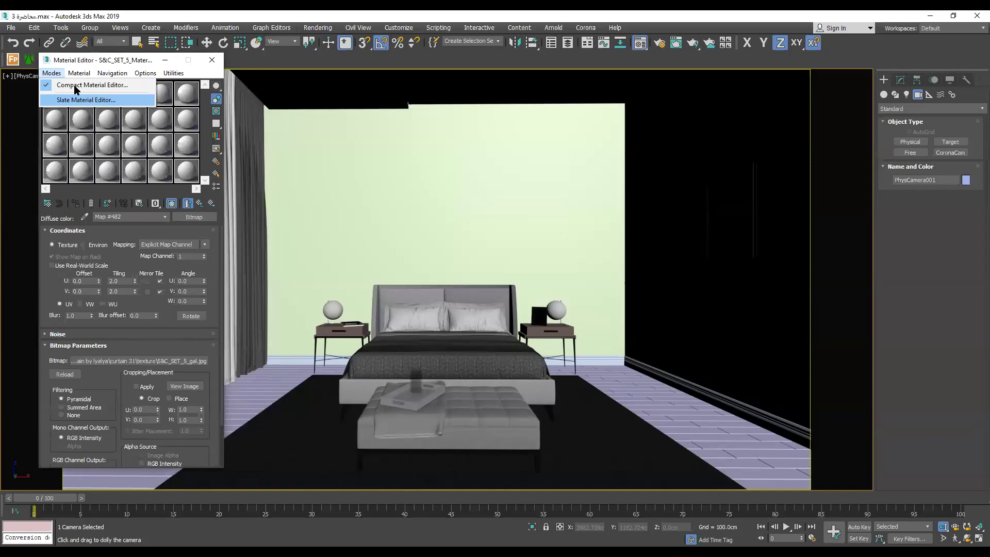
pyautogui.click(78, 100)
pyautogui.click(69, 83)
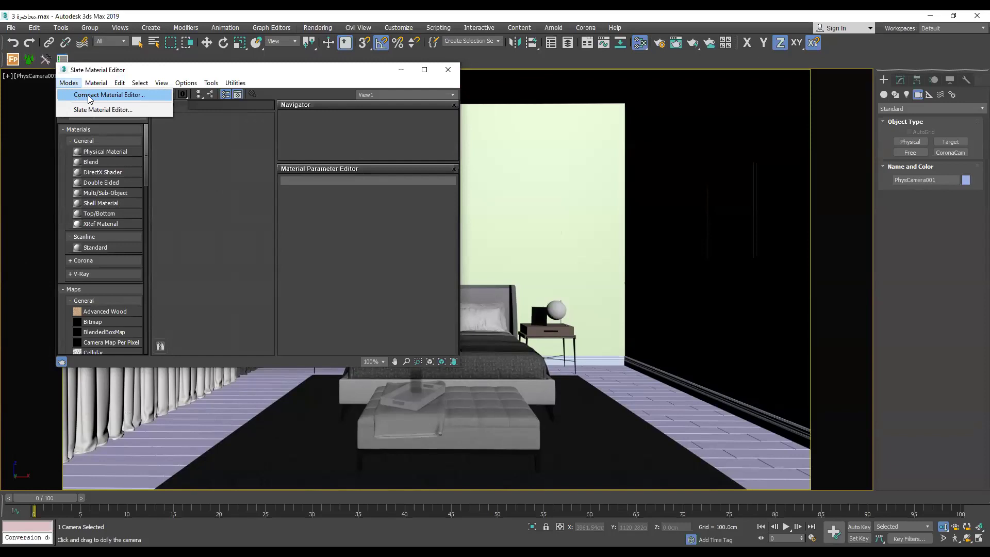
pyautogui.click(77, 98)
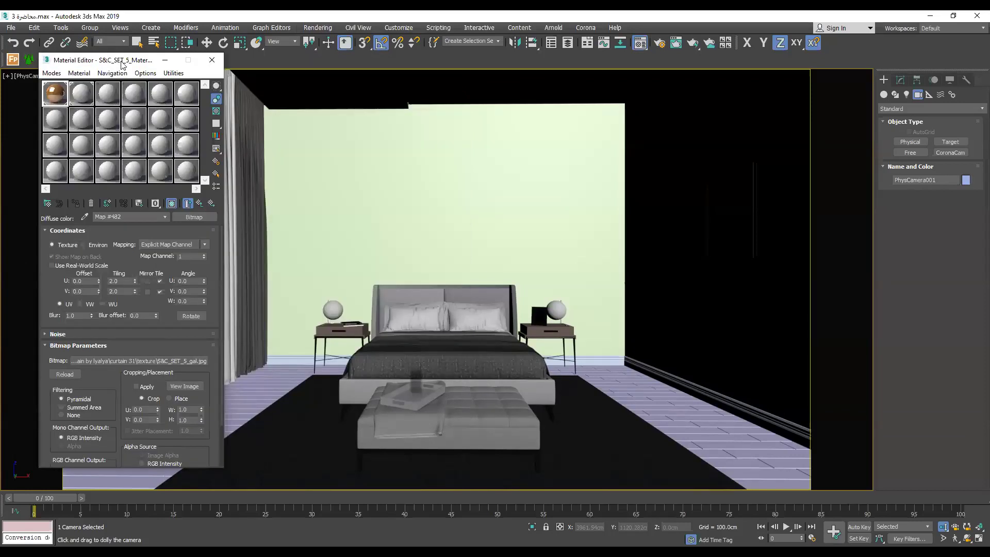
# Move the Material Editor clear of the bed and open the Corona Material Library.
pyautogui.moveTo(122, 61); pyautogui.dragTo(85, 79)
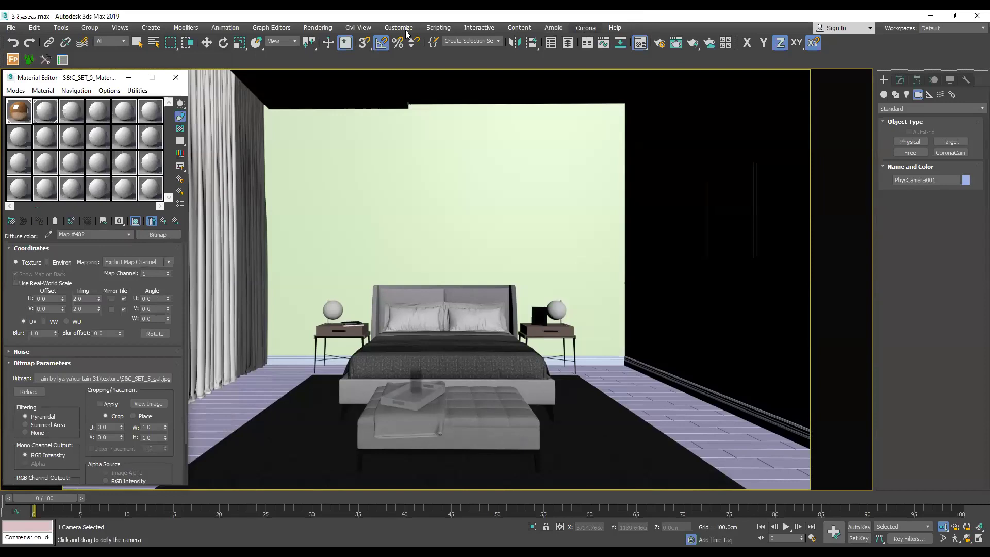
pyautogui.click(578, 43)
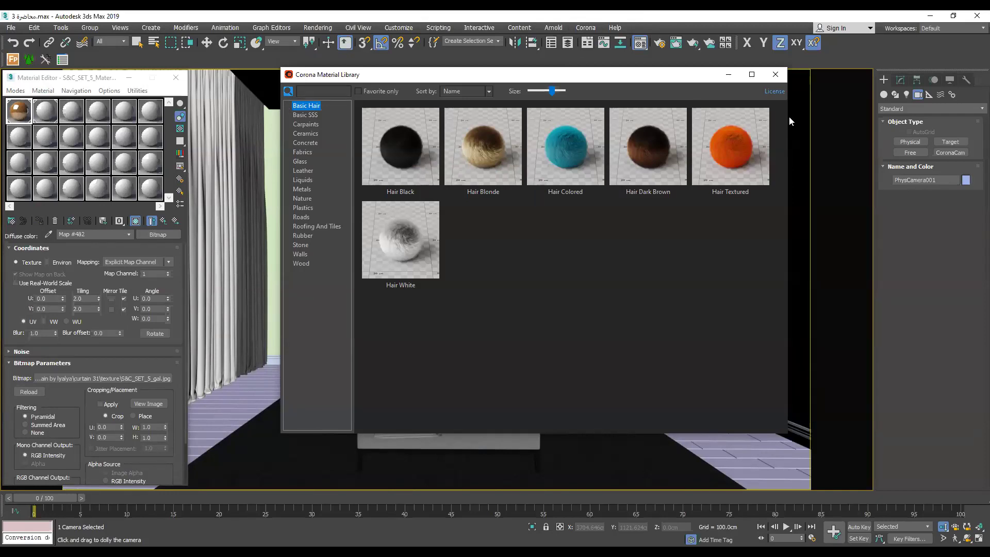
# Browse the Corona material categories from Basic SSS through Ceramics, Fabrics, Liquids and Metals to Nature.
pyautogui.click(306, 115)
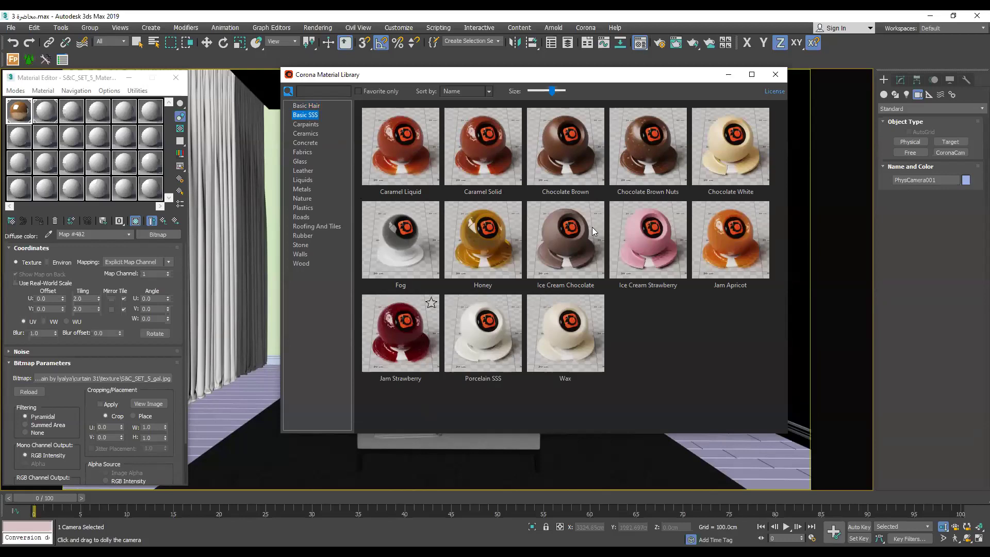
pyautogui.press('Down')
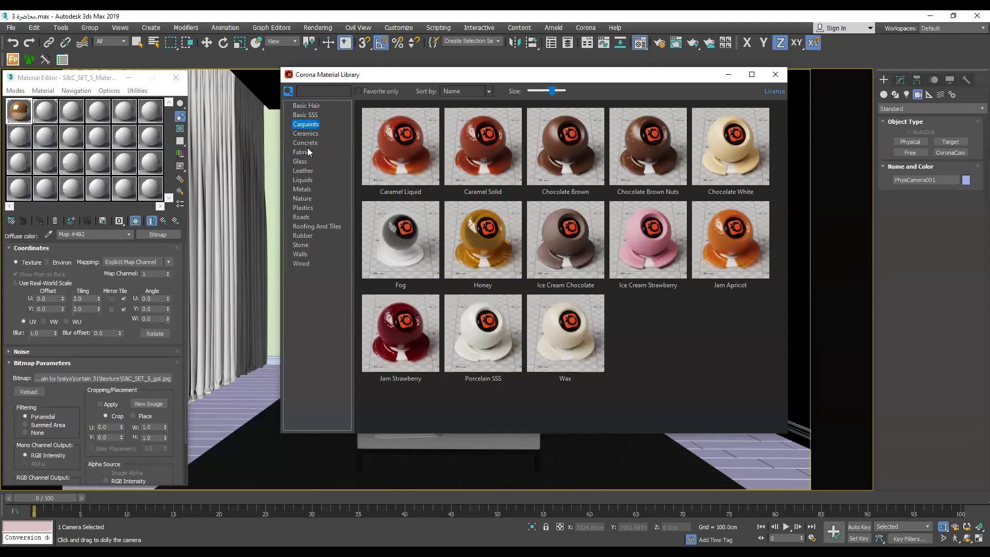
pyautogui.press('Down')
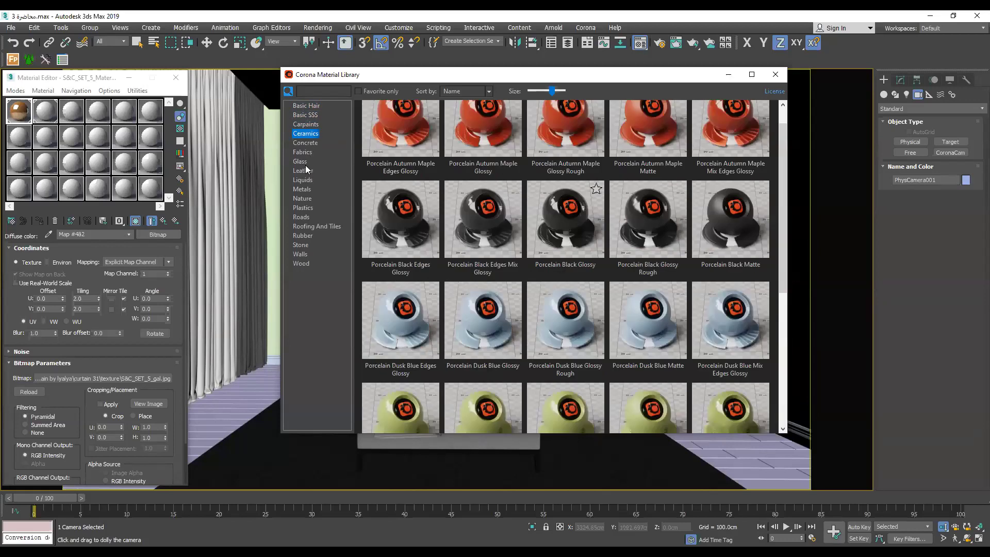
pyautogui.press('Down')
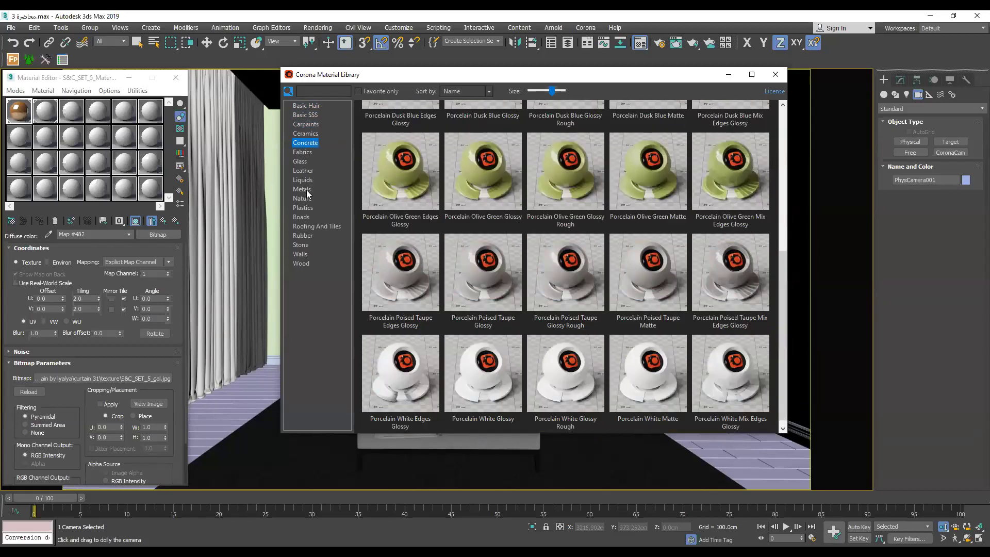
pyautogui.press('Down')
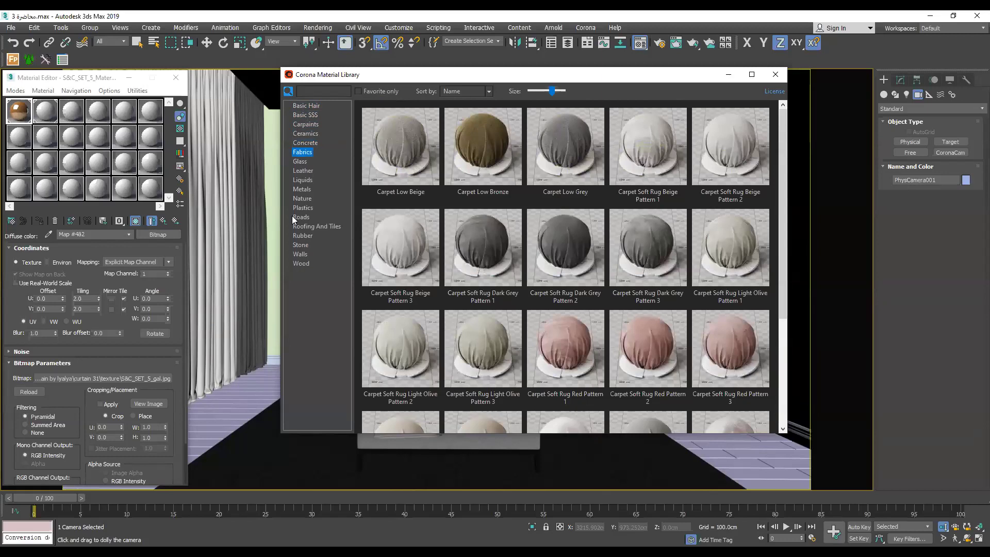
pyautogui.press('Down')
pyautogui.press('Down')
pyautogui.press('Down')
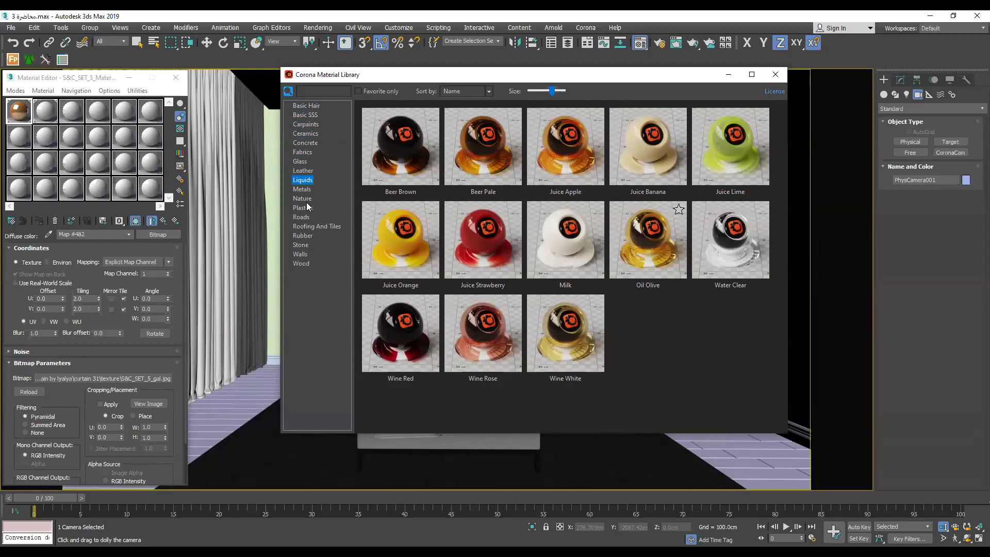
pyautogui.press('Down')
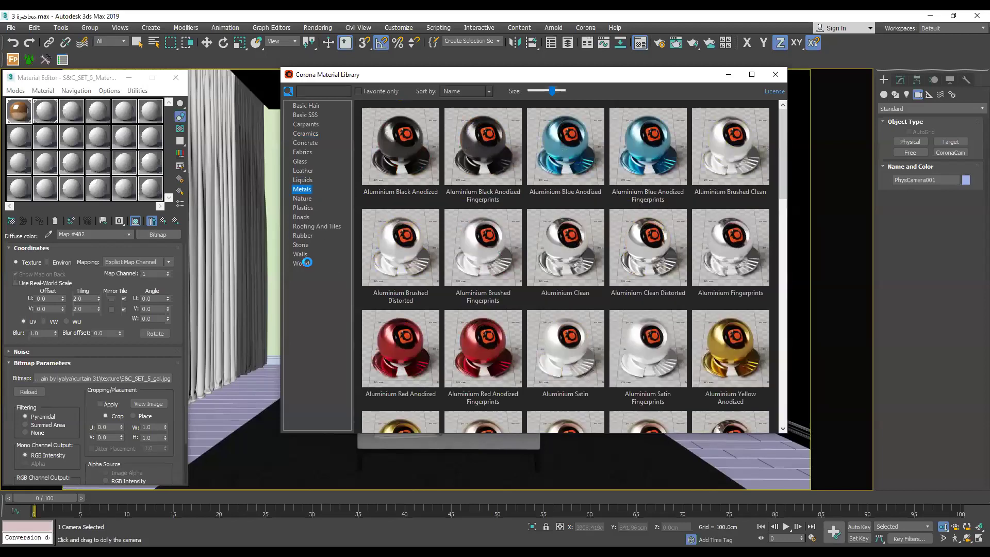
pyautogui.press('Down')
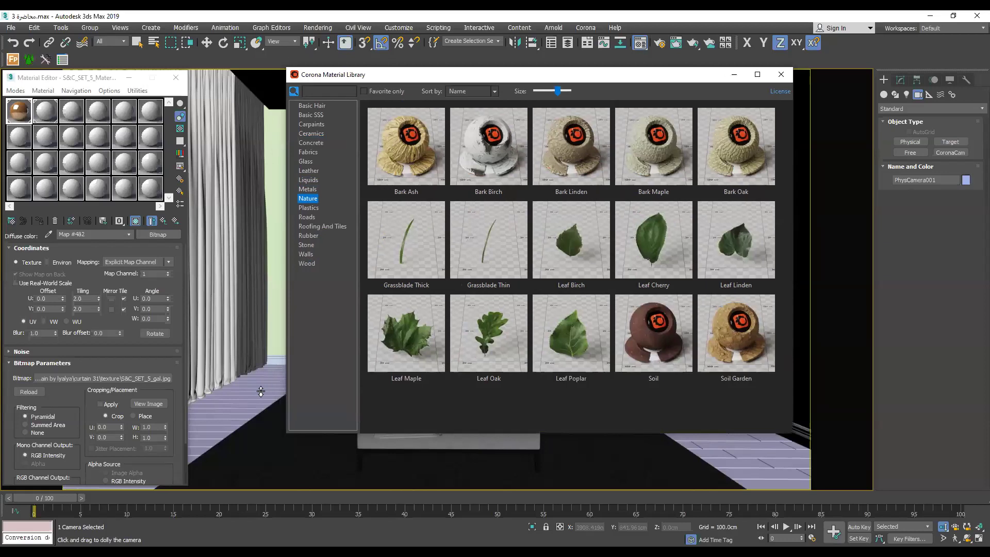
# Move the material library off the bed and apply the Cherry Matte material from the Wood category to the bedroom floor.
pyautogui.moveTo(419, 78); pyautogui.dragTo(734, 61)
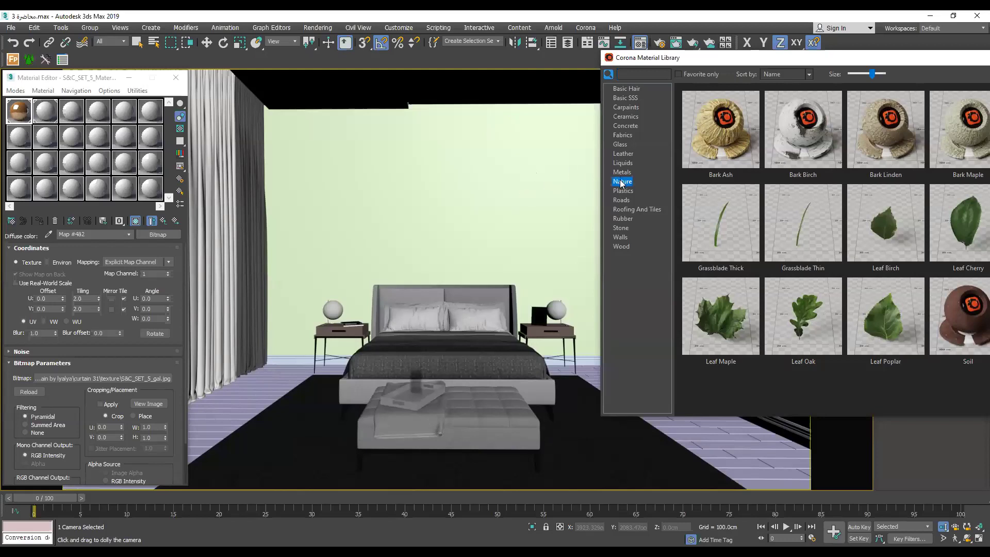
pyautogui.press('w')
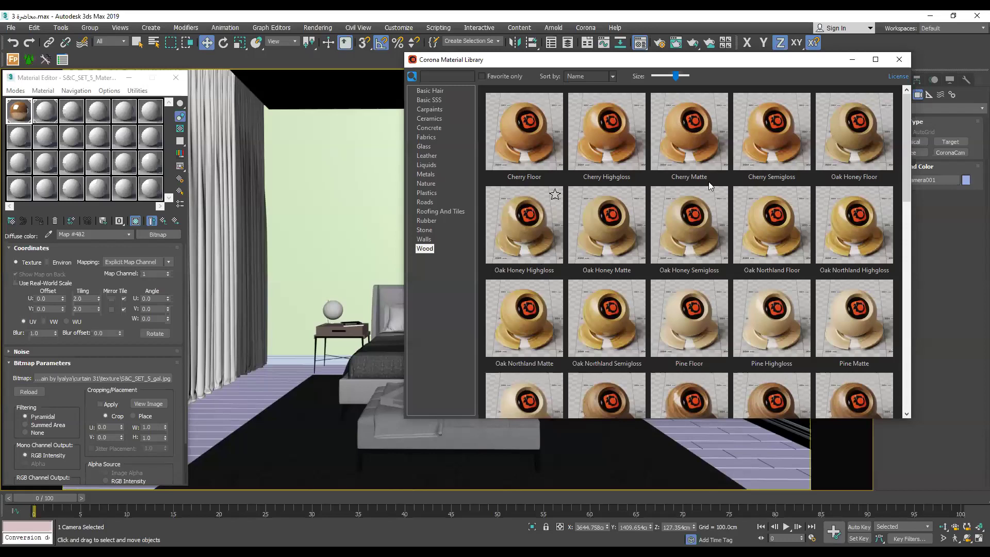
pyautogui.moveTo(699, 132); pyautogui.dragTo(272, 357)
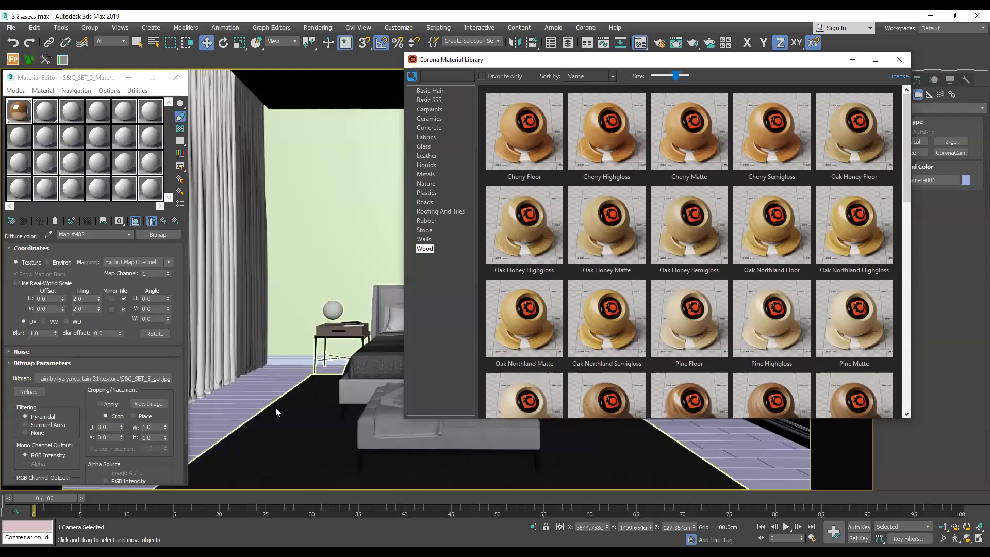
# Try a real-world size of 300 cm by 300 cm and map channel 2 on the Cherry Matte diffuse bitmap.
pyautogui.click(25, 118)
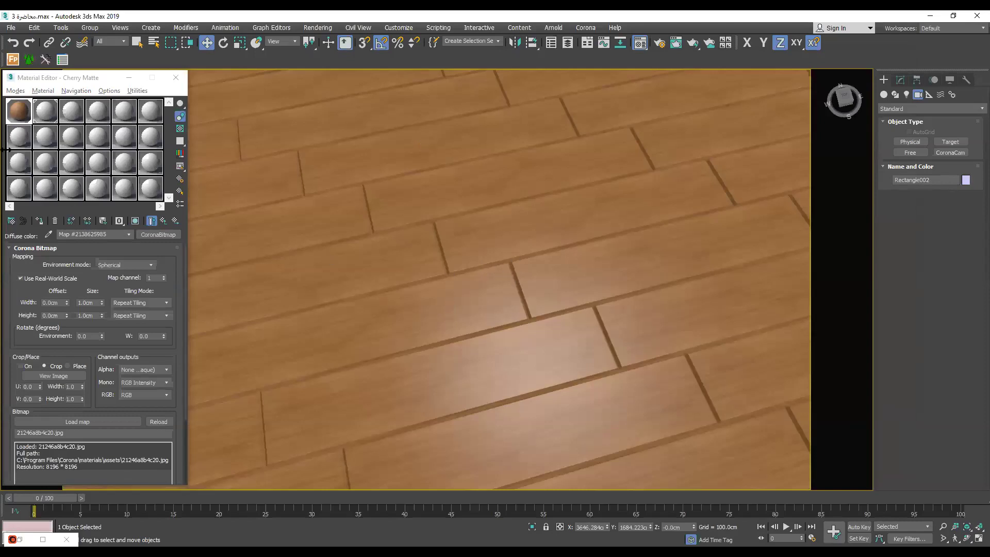
pyautogui.press('z')
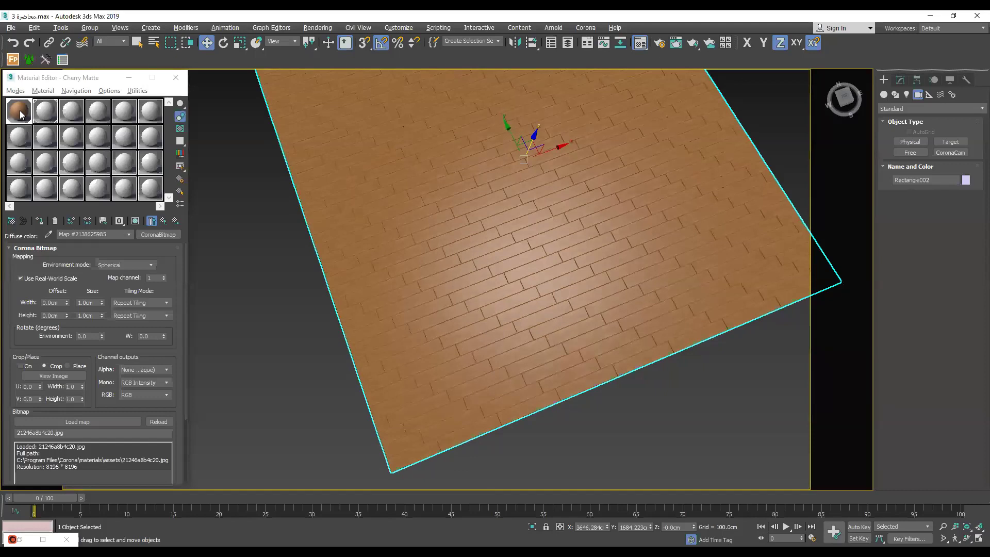
pyautogui.hotkey('shift', 'z')
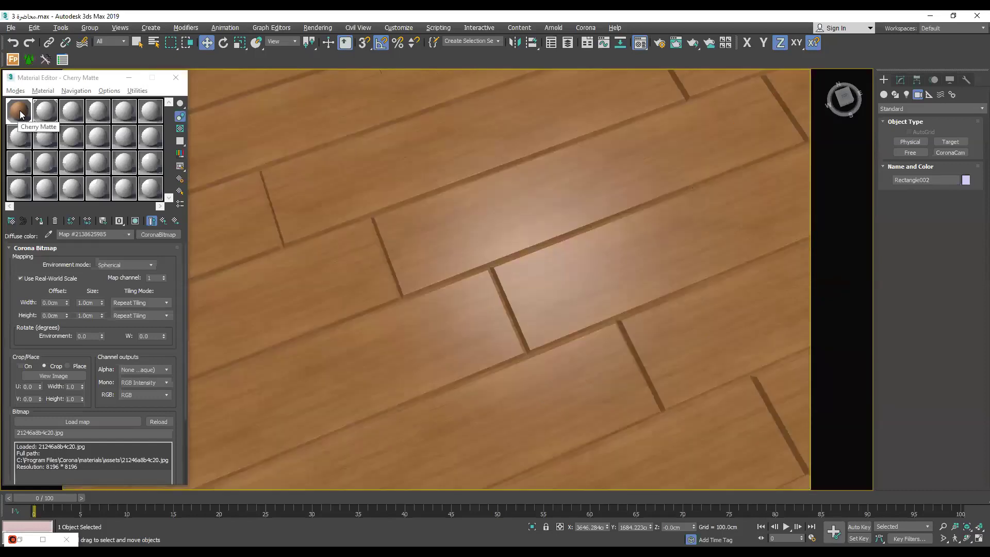
pyautogui.doubleClick(87, 303)
pyautogui.write('3')
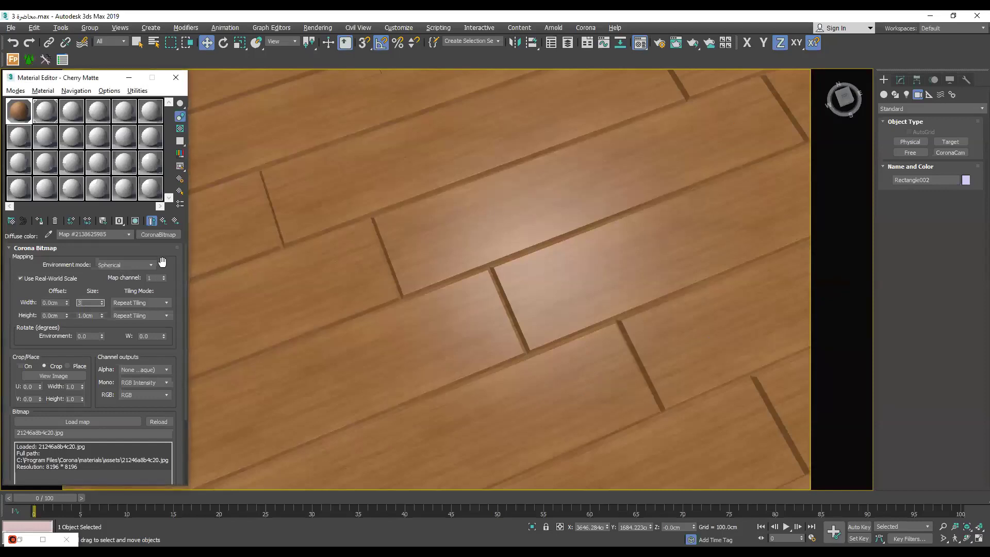
pyautogui.write('00')
pyautogui.press('Tab')
pyautogui.doubleClick(152, 277)
pyautogui.write('2')
pyautogui.press('Return')
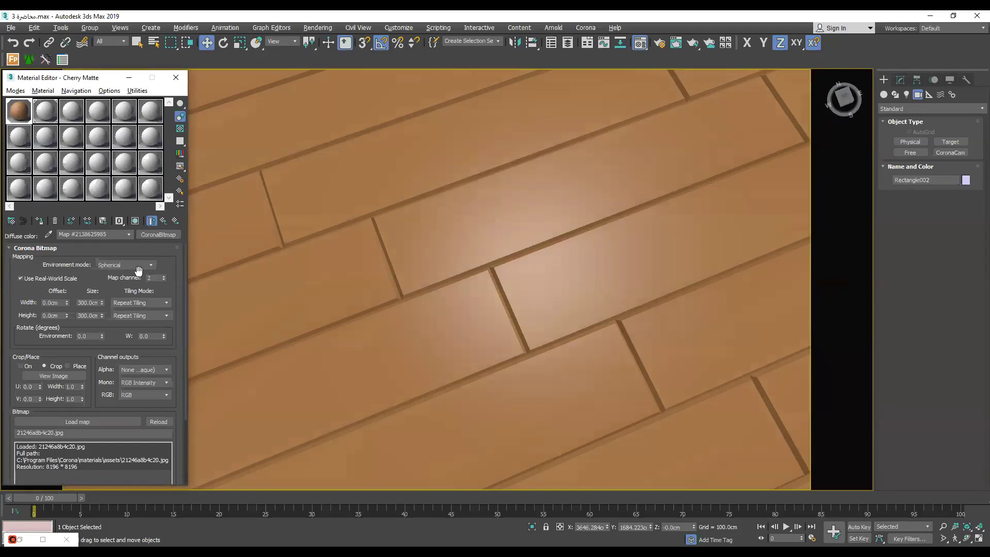
# Return the diffuse bitmap's map channel to 1 and undo the width and height size changes.
pyautogui.click(163, 221)
pyautogui.click(164, 279)
pyautogui.click(158, 263)
pyautogui.press('z')
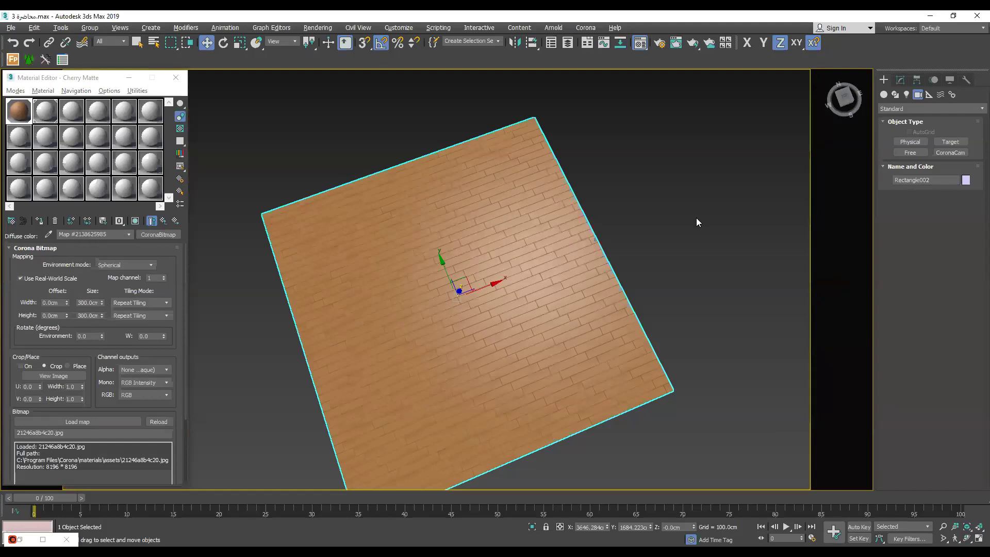
pyautogui.hotkey('ctrl', 'z')
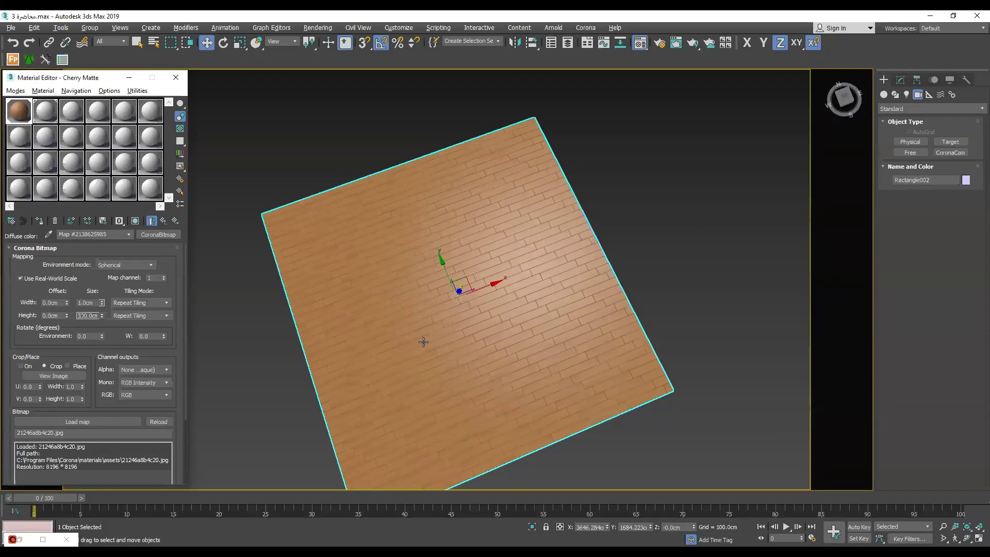
pyautogui.hotkey('ctrl', 'z')
pyautogui.hotkey('ctrl', 'z')
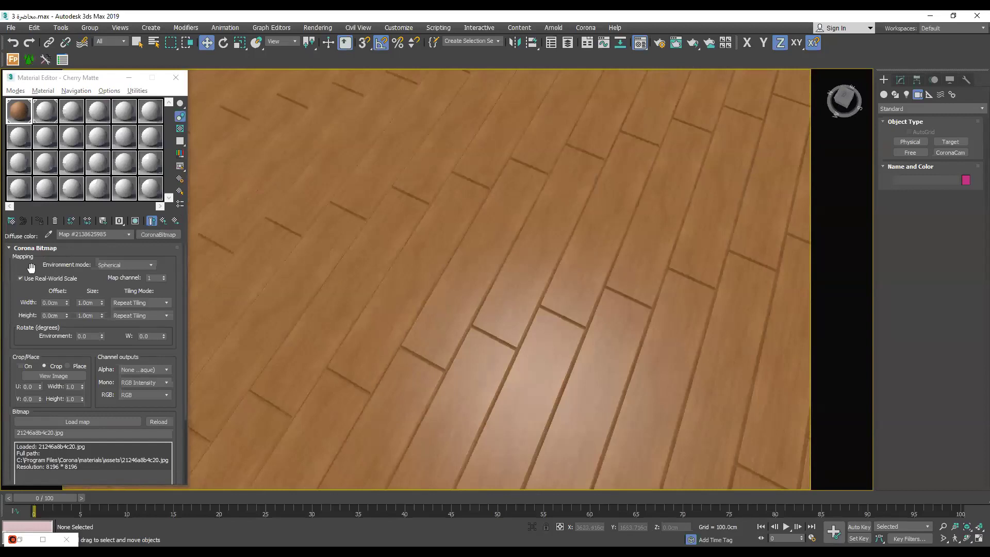
# Examine the Cherry Matte material's diffuse bitmap, its map list and the bitmap in its bump slot.
pyautogui.click(49, 249)
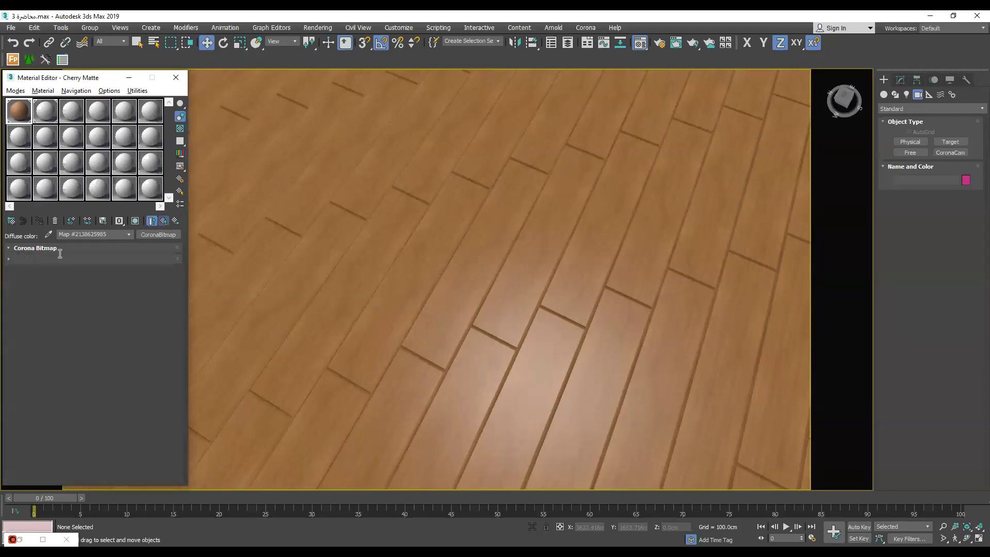
pyautogui.click(164, 220)
pyautogui.click(50, 249)
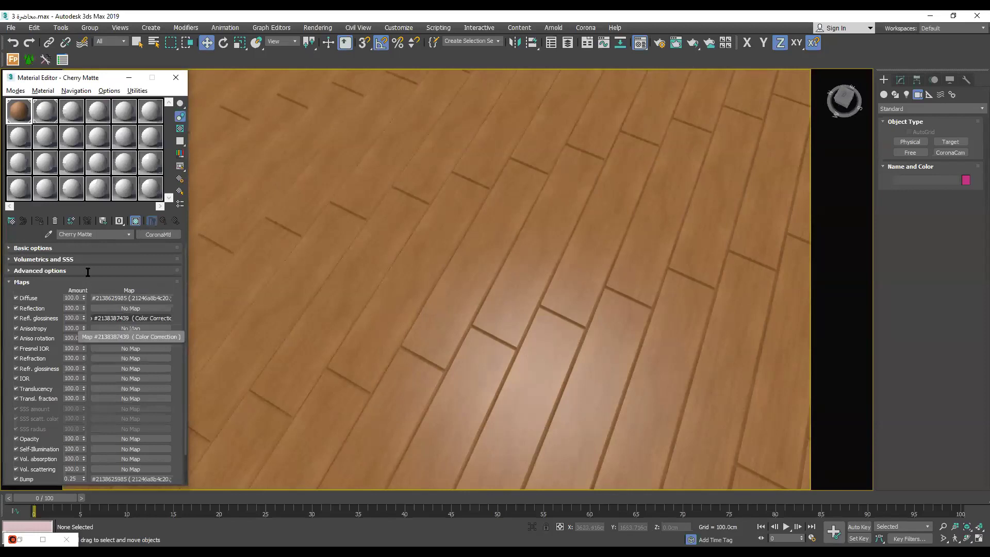
pyautogui.click(174, 222)
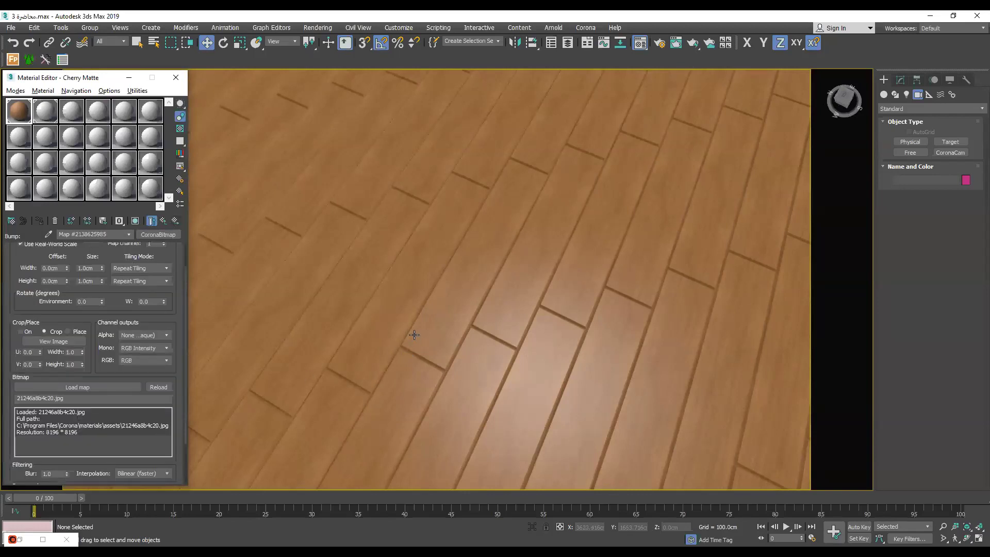
pyautogui.press('Up')
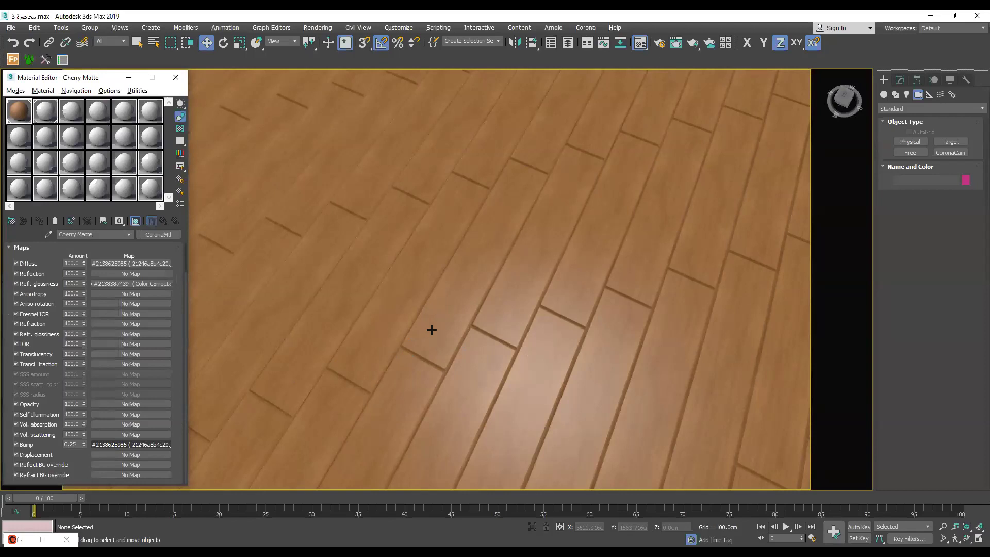
# Add a UVW Map modifier on top of the bedroom floor's FloorGenerator modifier.
pyautogui.keyDown('alt'); pyautogui.moveTo(392, 358); pyautogui.dragTo(356, 324, button='middle'); pyautogui.keyUp('alt')
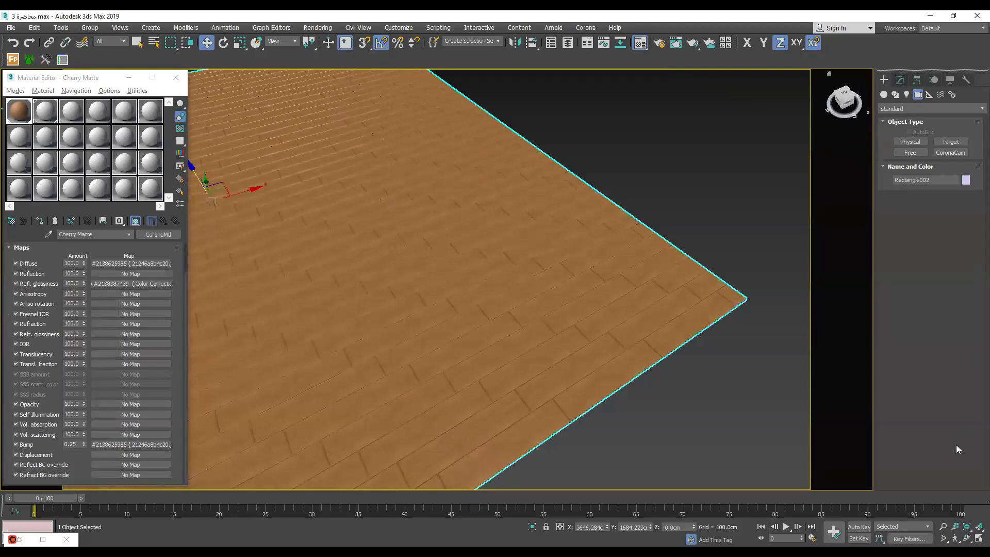
pyautogui.click(901, 80)
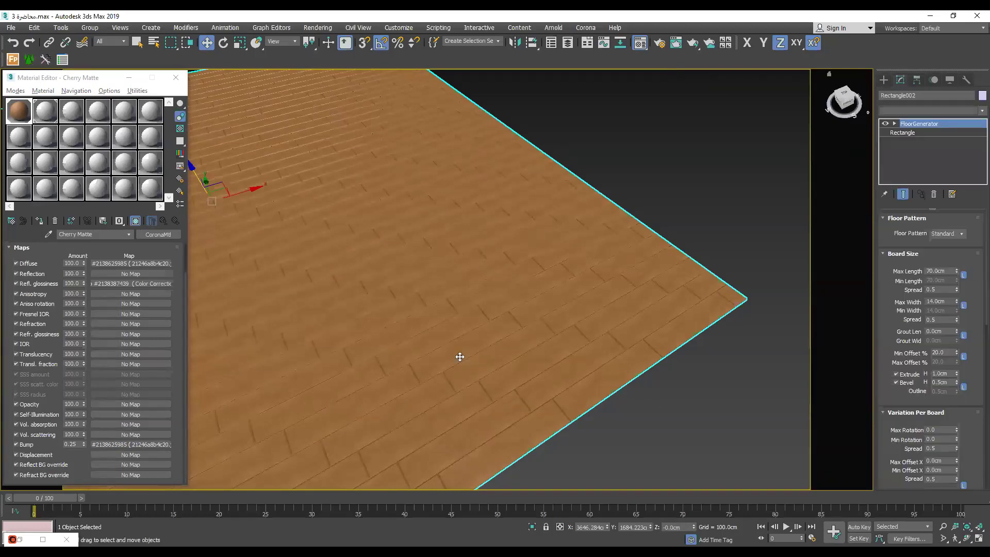
pyautogui.press('u')
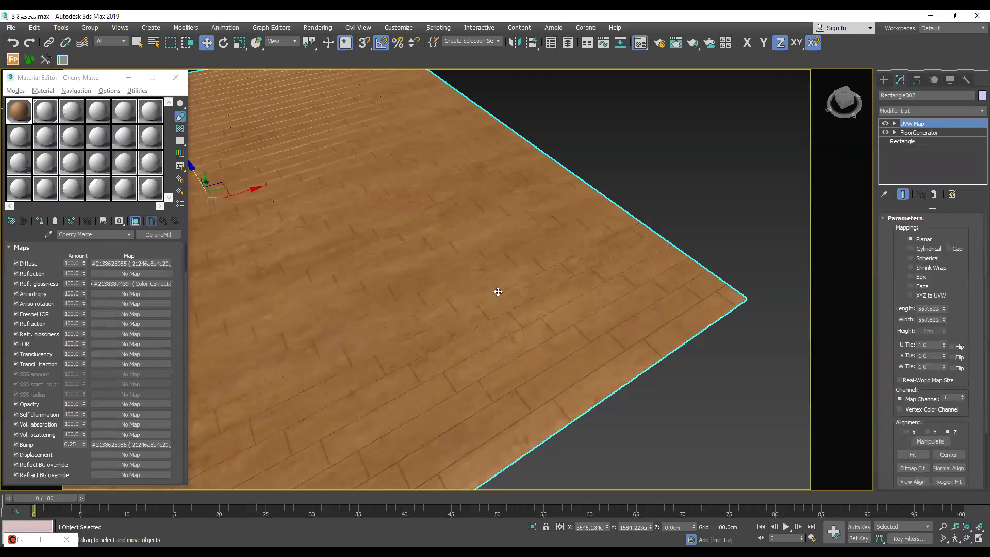
pyautogui.scroll(-3, 366, 279)
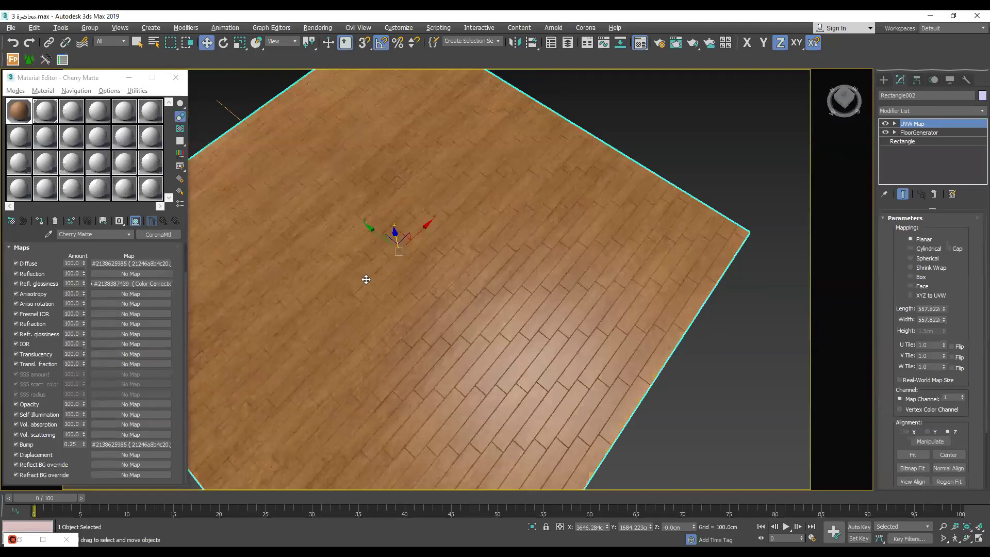
pyautogui.scroll(2, 366, 279)
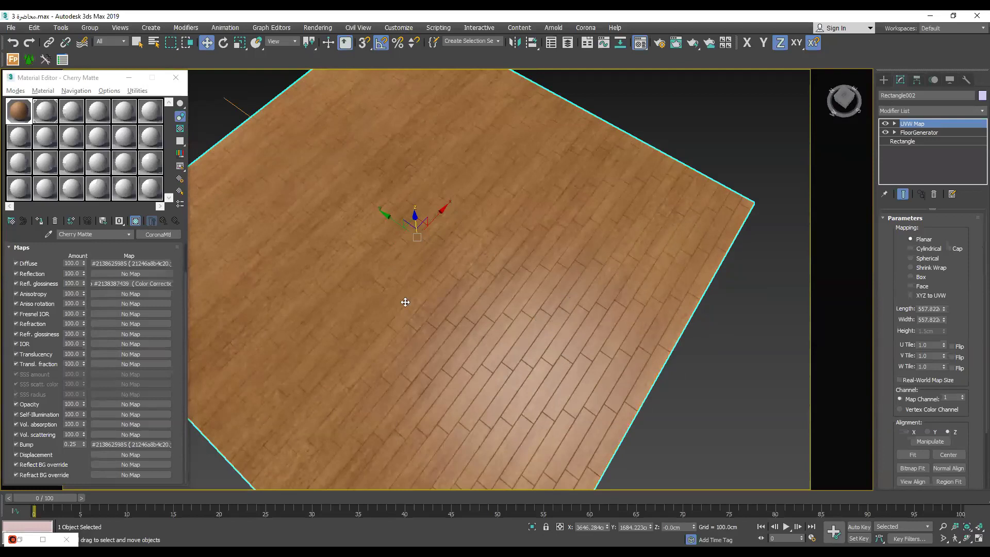
# Try Cylindrical mapping on the floor's UVW Map modifier and set the mapping to Box.
pyautogui.click(926, 249)
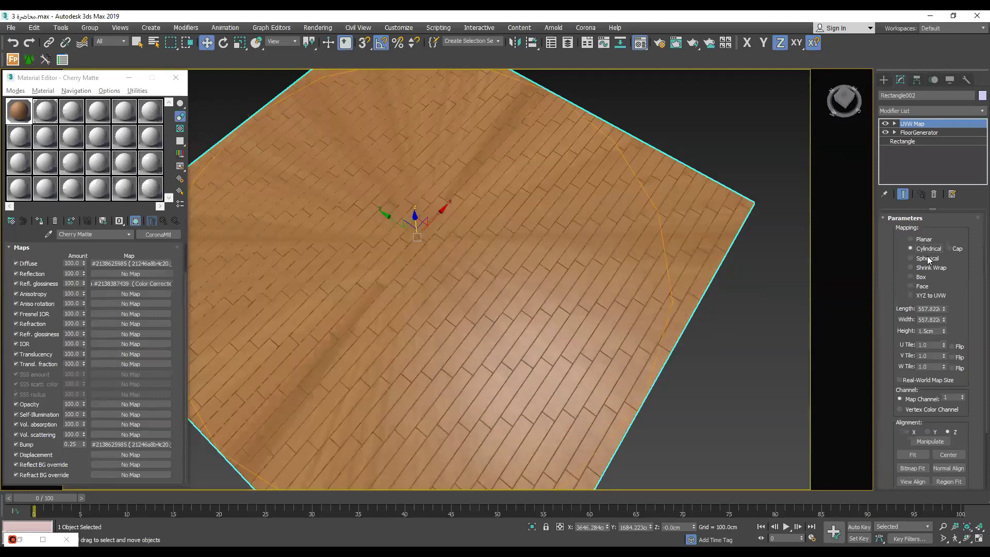
pyautogui.scroll(-5, 609, 314)
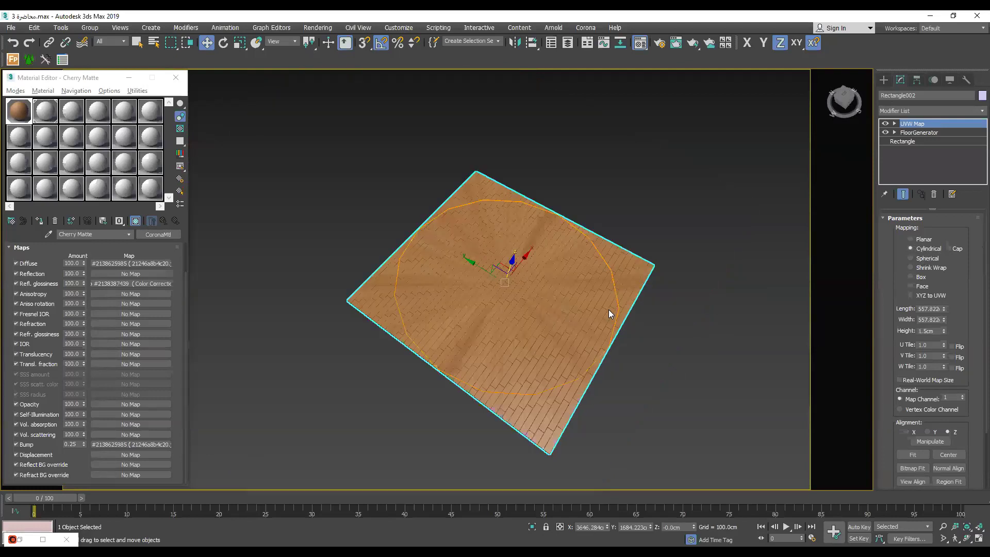
pyautogui.click(911, 277)
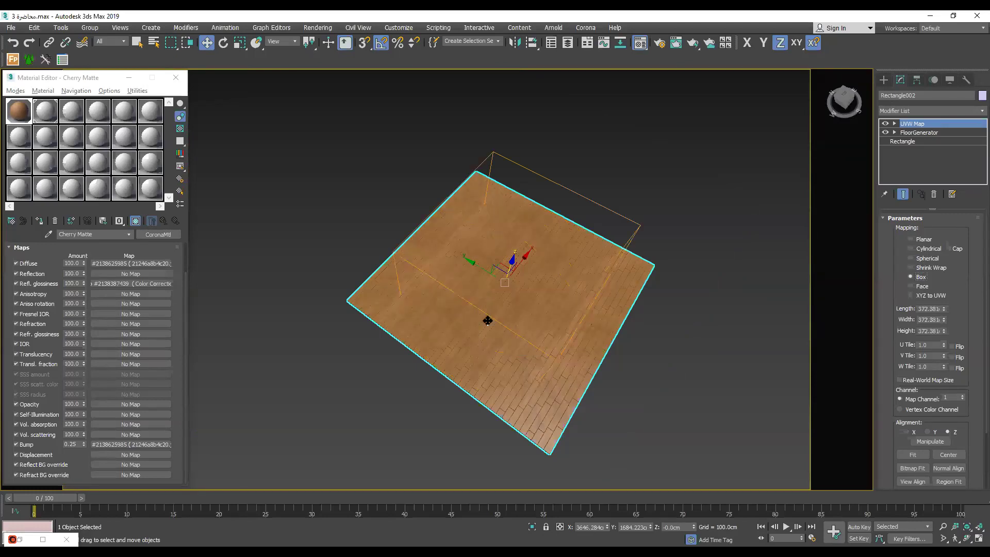
pyautogui.scroll(4, 464, 319)
# Inspect the floor's plank texture in top and angled views and return to the bedroom camera view.
pyautogui.press('t')
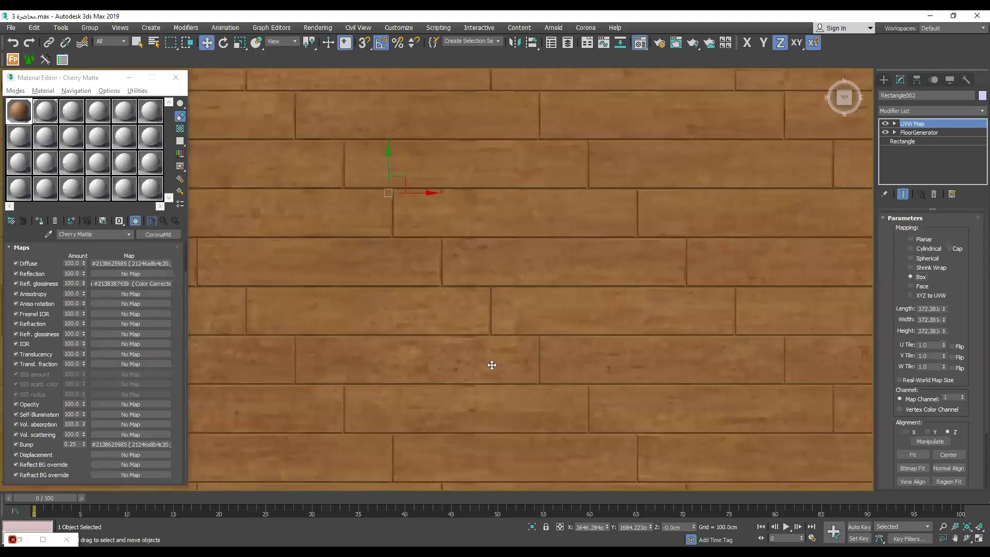
pyautogui.scroll(-1, 492, 365)
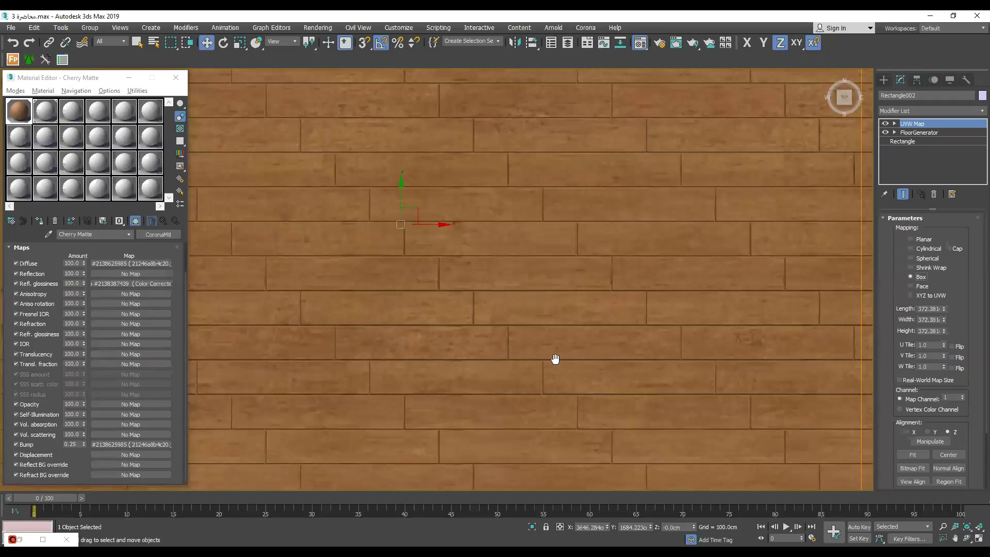
pyautogui.press('u')
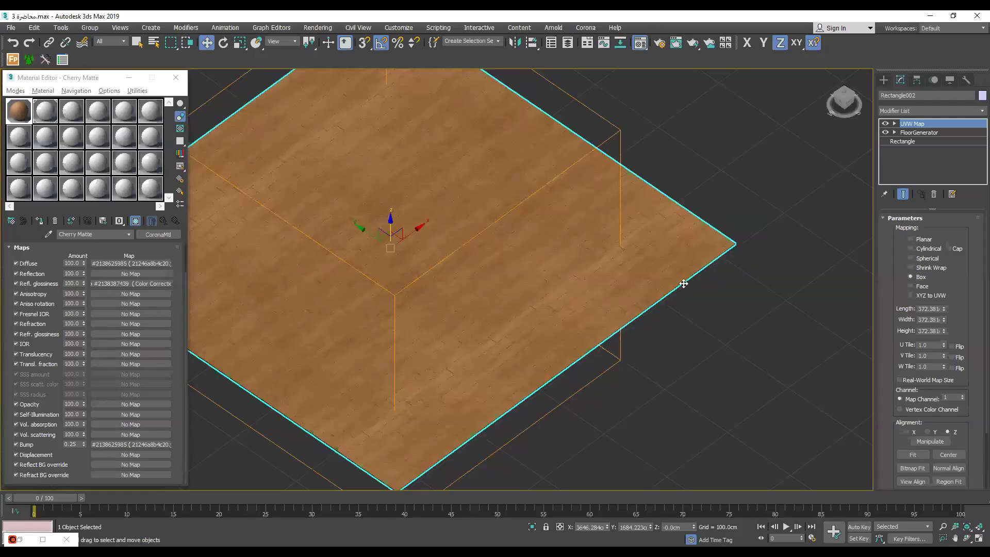
pyautogui.keyDown('alt'); pyautogui.moveTo(683, 283); pyautogui.dragTo(654, 287, button='middle'); pyautogui.keyUp('alt')
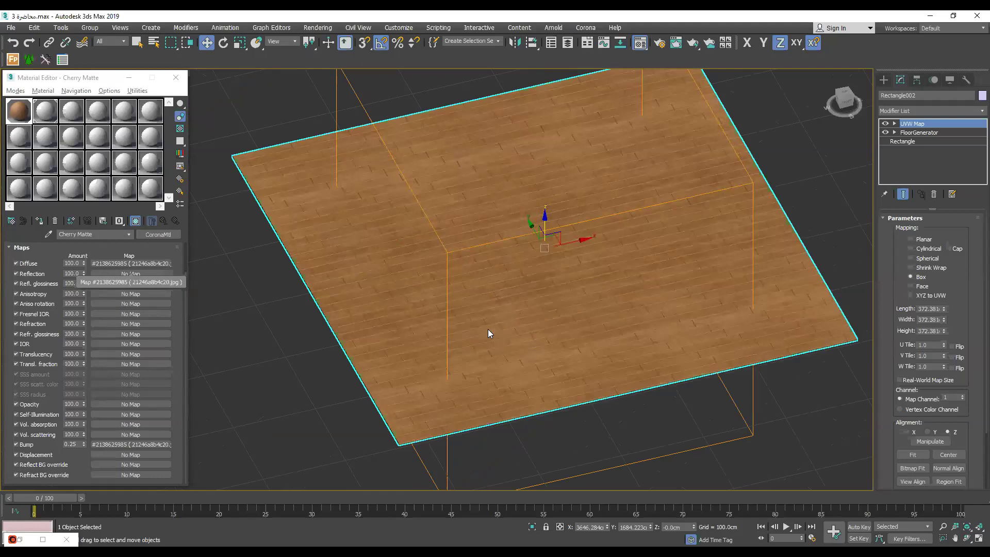
pyautogui.keyDown('alt'); pyautogui.moveTo(488, 331); pyautogui.dragTo(852, 174, button='middle'); pyautogui.keyUp('alt')
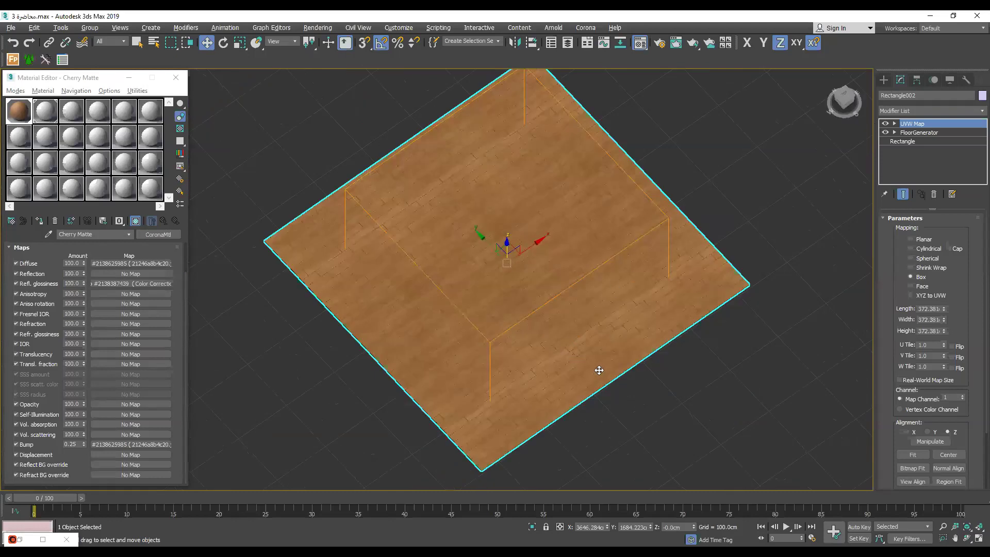
pyautogui.scroll(5, 750, 266)
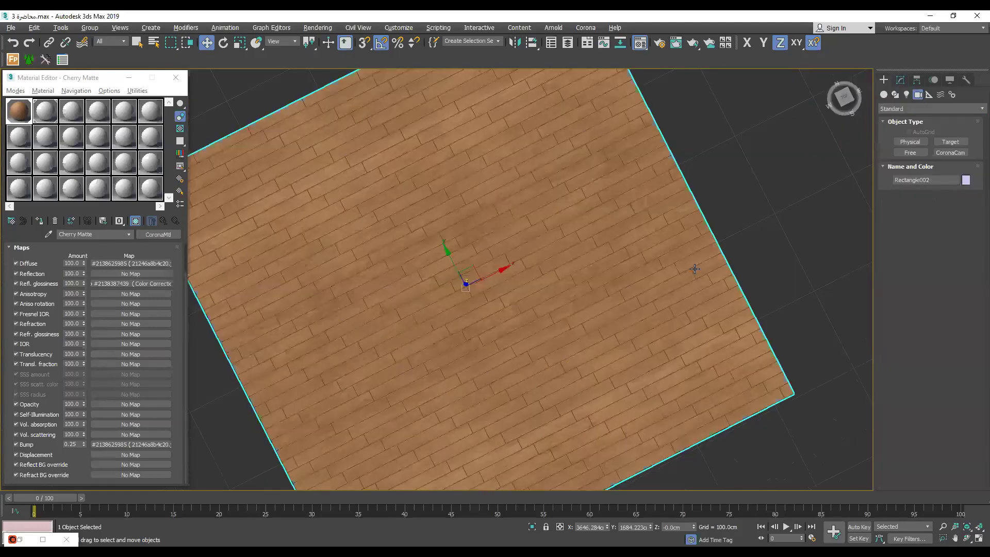
pyautogui.keyDown('alt'); pyautogui.moveTo(695, 269); pyautogui.dragTo(615, 279, button='middle'); pyautogui.keyUp('alt')
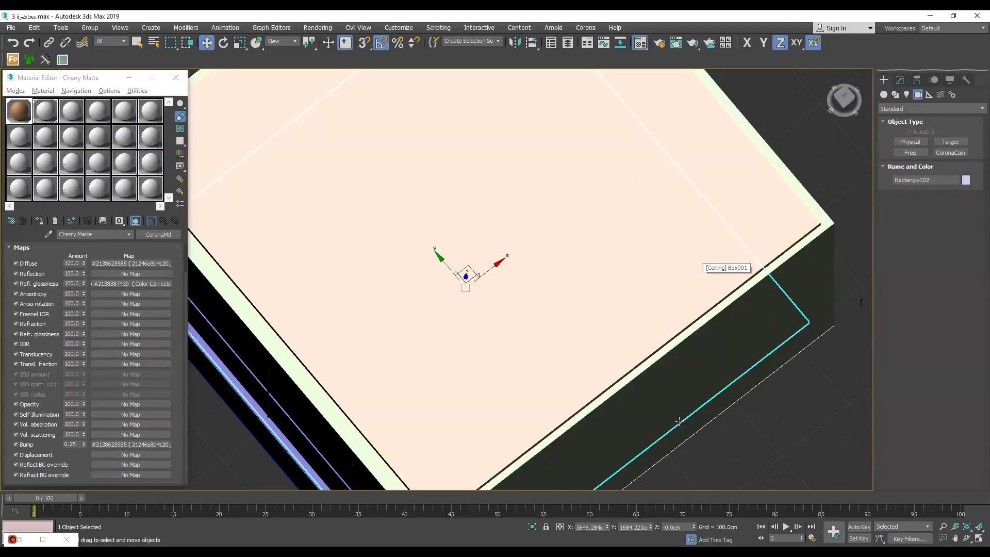
pyautogui.press('c')
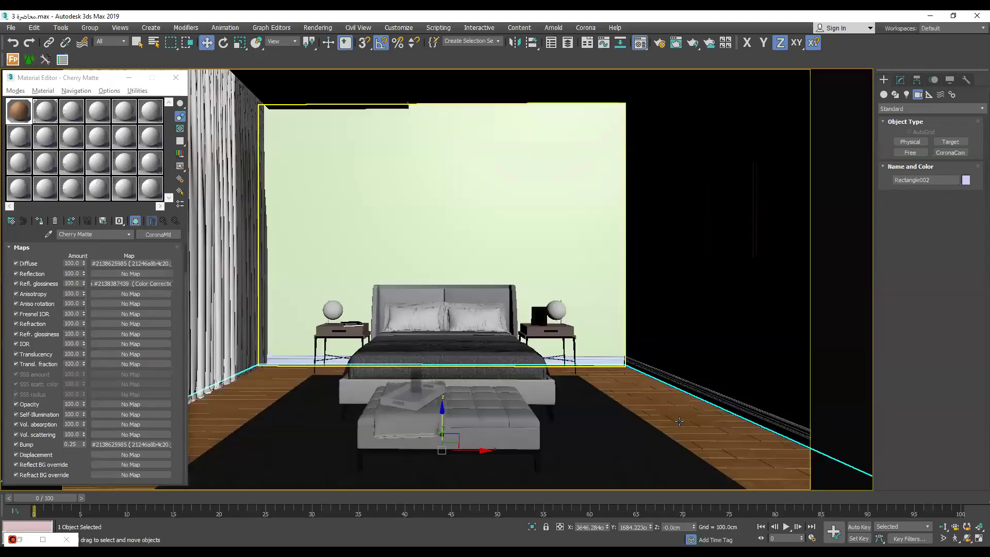
# Load Plaster White Smooth from the Corona Material Library's Walls category into the second material slot.
pyautogui.click(645, 367)
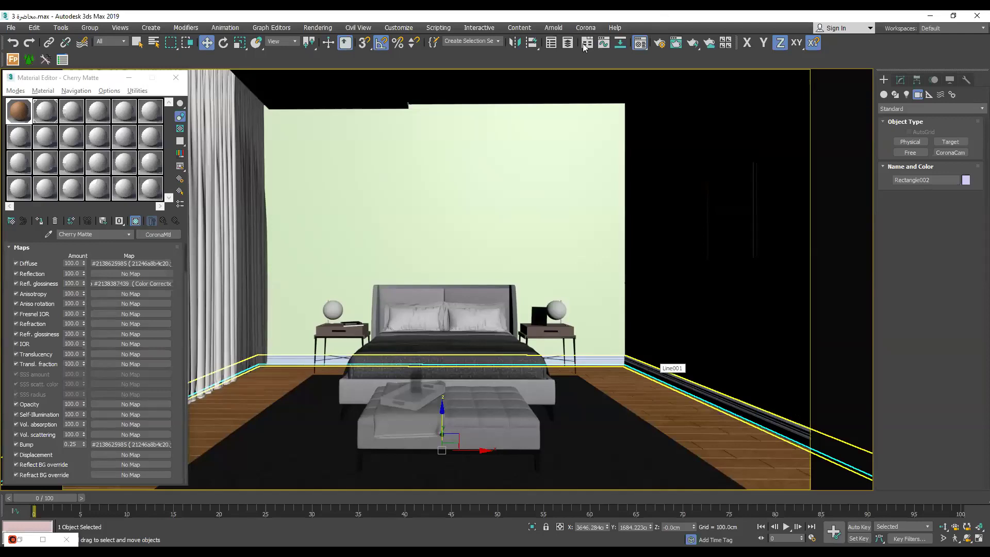
pyautogui.click(585, 28)
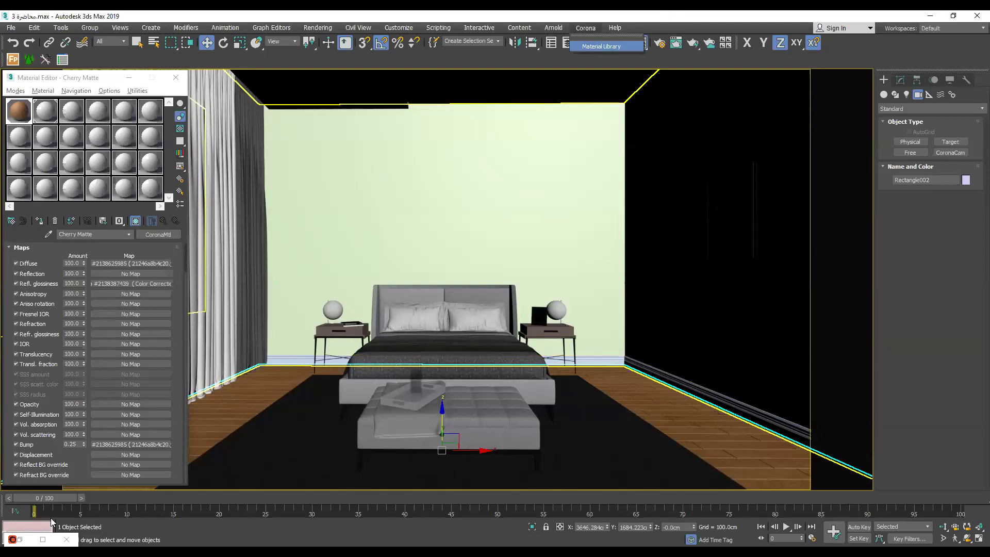
pyautogui.click(749, 69)
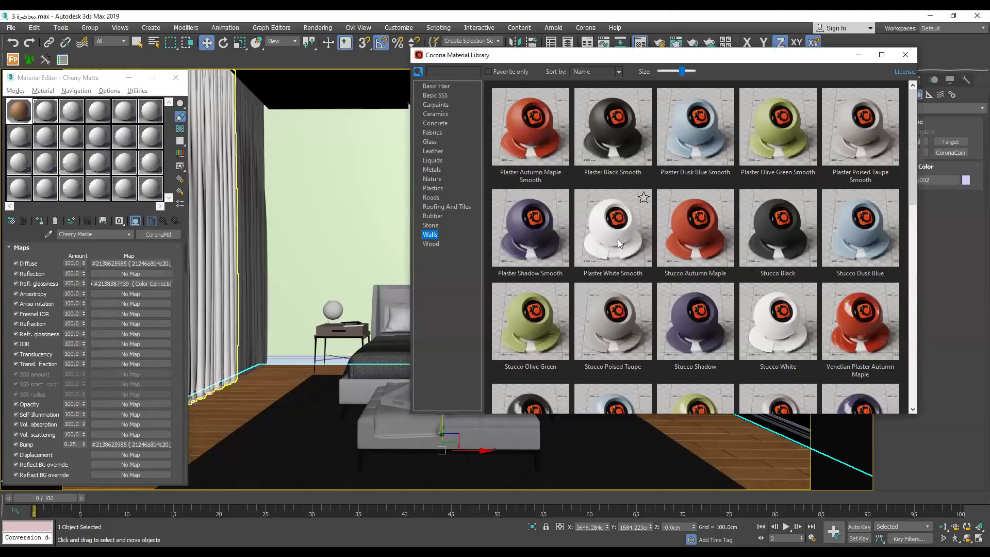
pyautogui.moveTo(615, 235); pyautogui.dragTo(50, 116)
pyautogui.moveTo(605, 223); pyautogui.dragTo(46, 112)
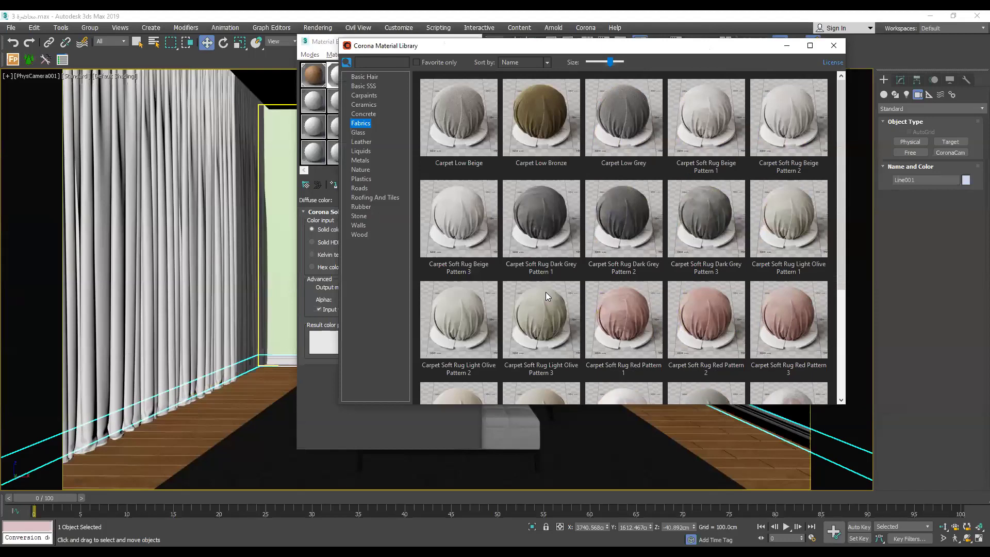
# Browse the Fabrics category for a curtain material and move the material library aside.
pyautogui.scroll(-1, 546, 292)
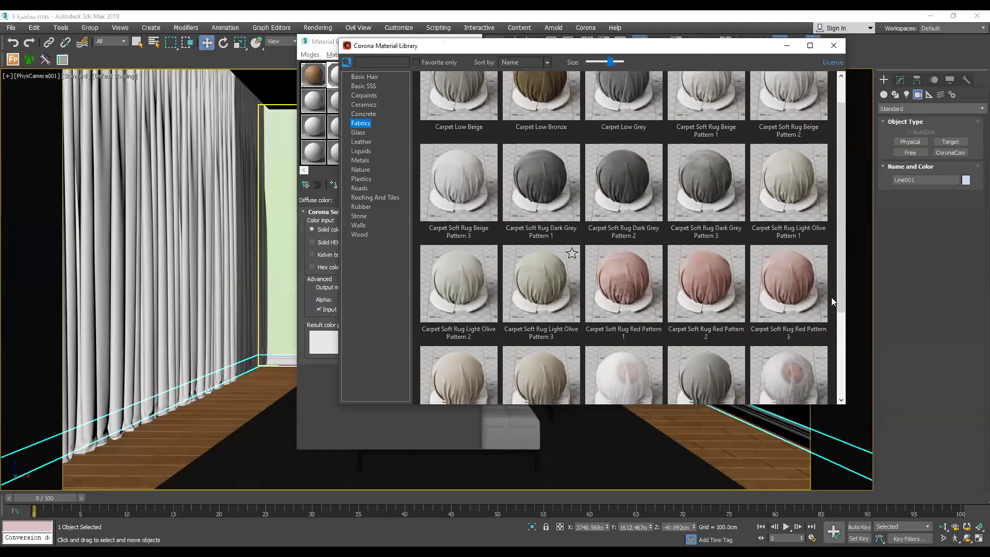
pyautogui.scroll(-3, 823, 299)
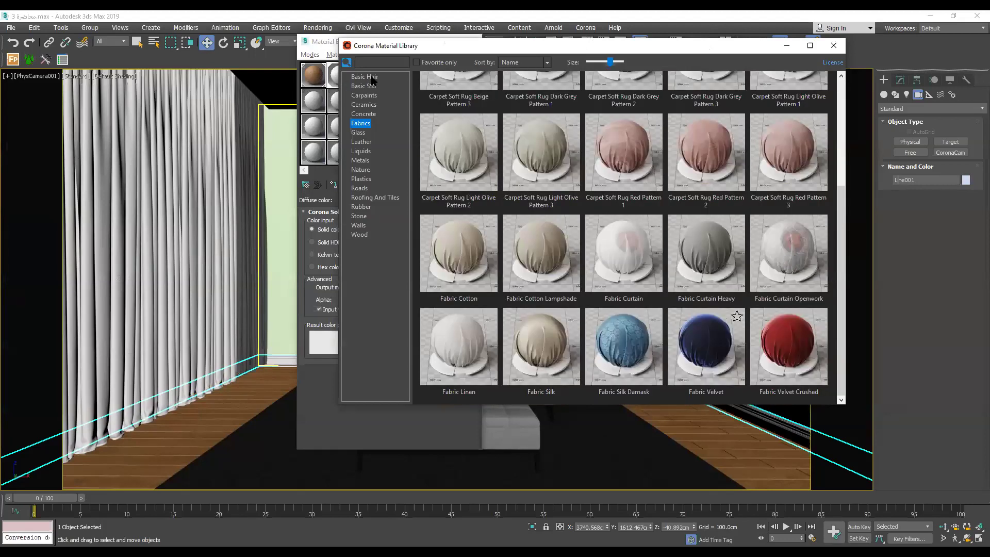
pyautogui.moveTo(413, 46); pyautogui.dragTo(567, 47)
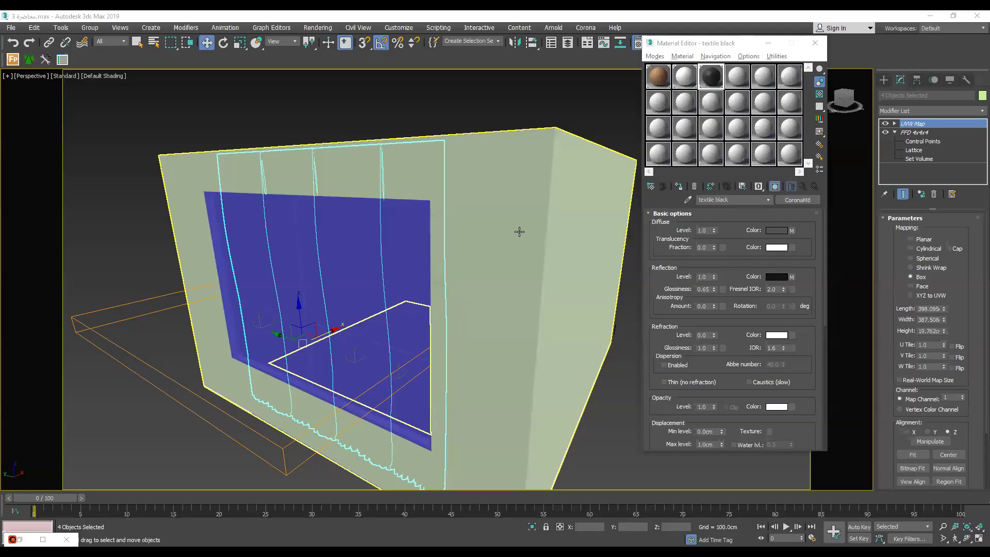
# Bring the Fabric Curtain material from the Corona library's Fabrics category into the second material slot.
pyautogui.scroll(-2, 520, 231)
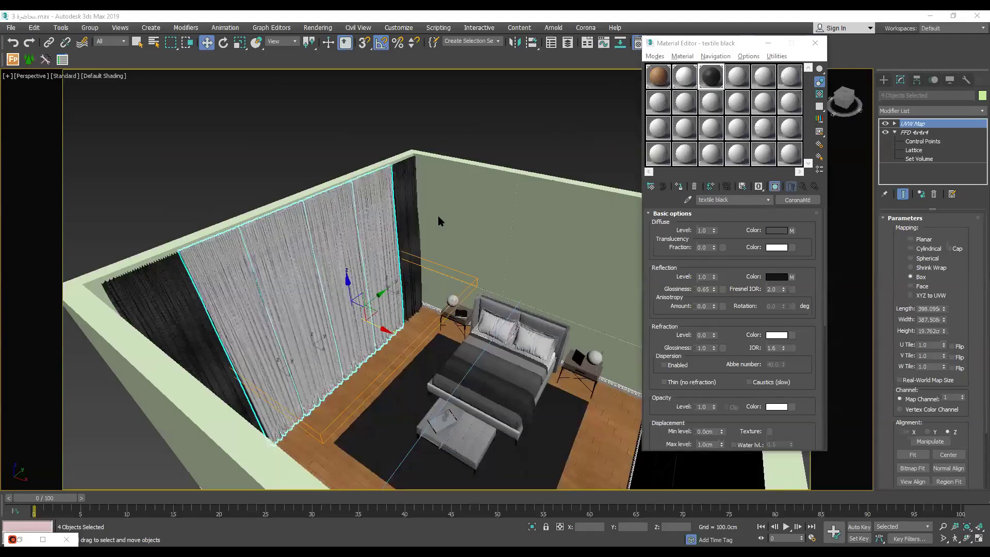
pyautogui.keyDown('alt'); pyautogui.moveTo(439, 218); pyautogui.dragTo(484, 150, button='middle'); pyautogui.keyUp('alt')
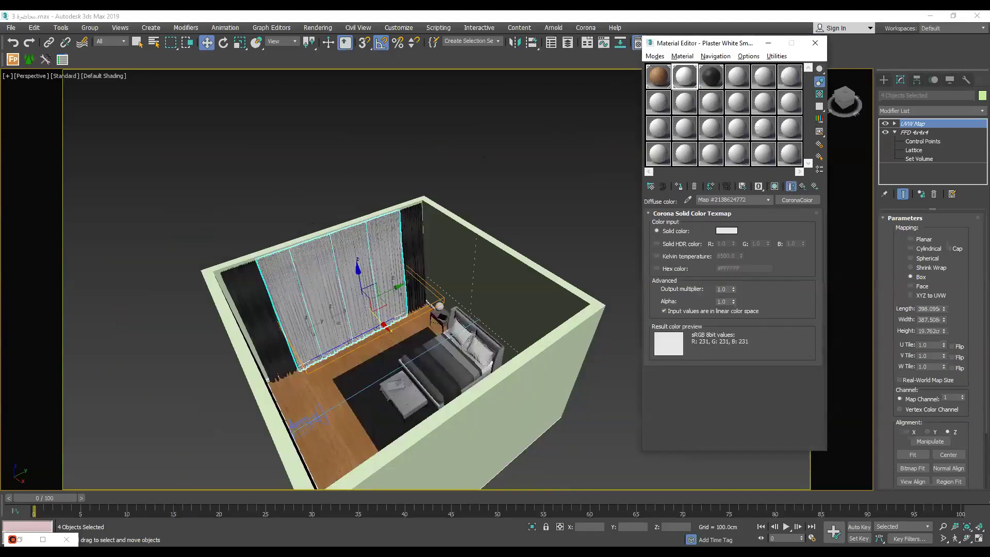
pyautogui.click(578, 147)
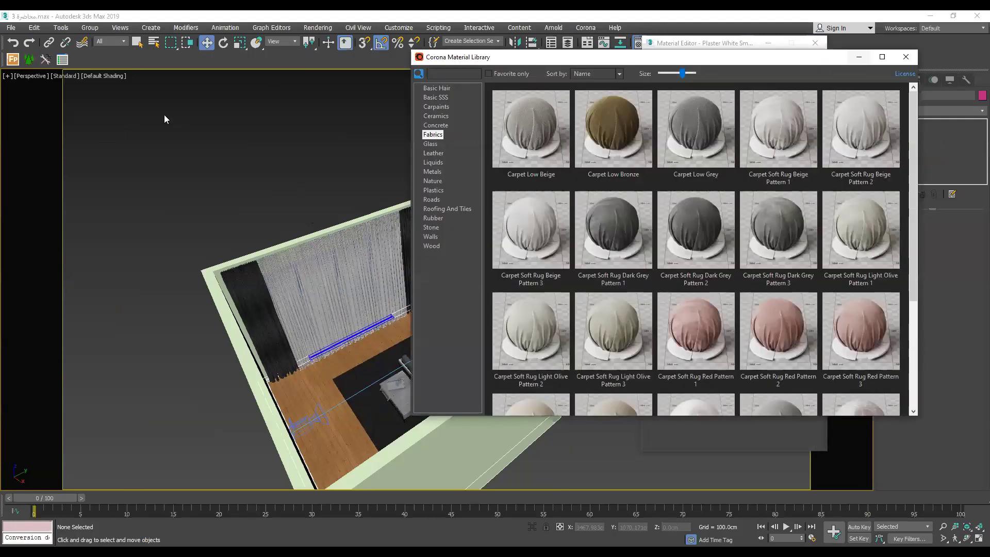
pyautogui.moveTo(619, 57); pyautogui.dragTo(340, 31)
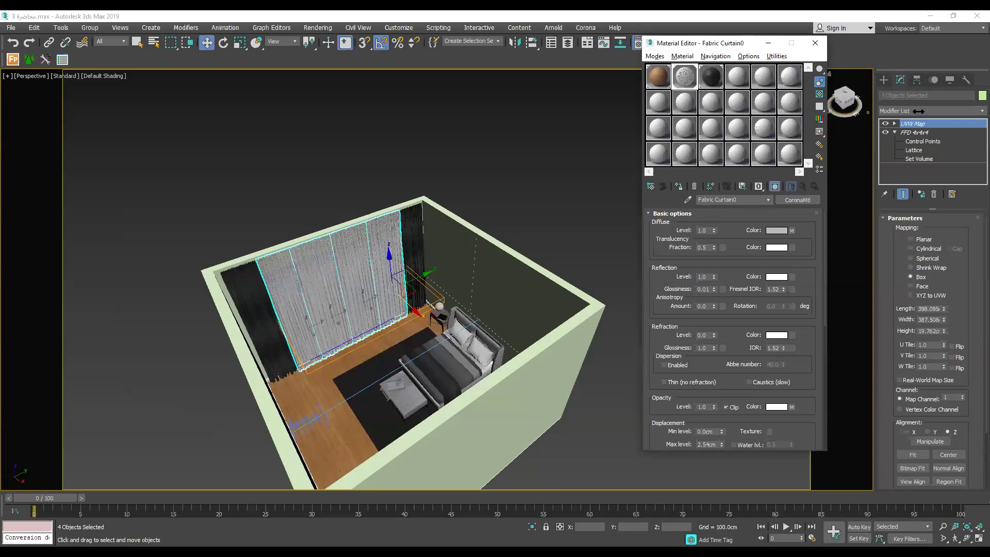
# Try to add another UVW Map modifier to the four selected white curtain panels.
pyautogui.click(918, 111)
pyautogui.press('u')
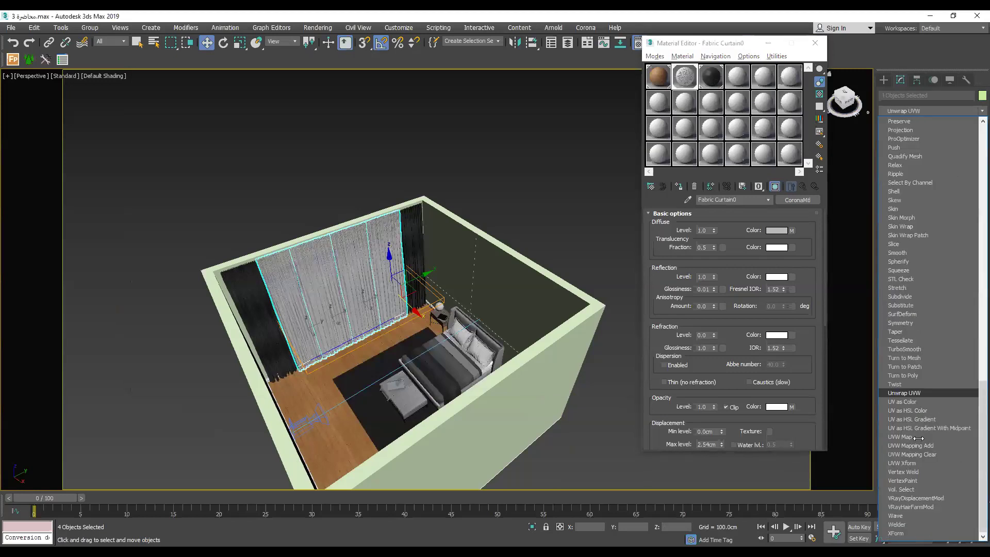
pyautogui.click(905, 437)
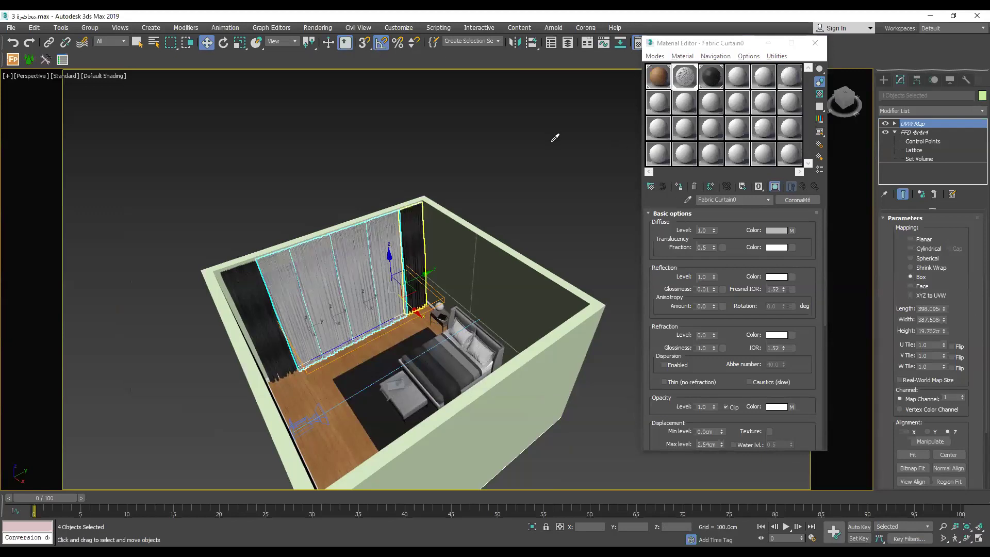
# Sample the textile black material from the dark curtain into the second material slot.
pyautogui.scroll(5, 552, 141)
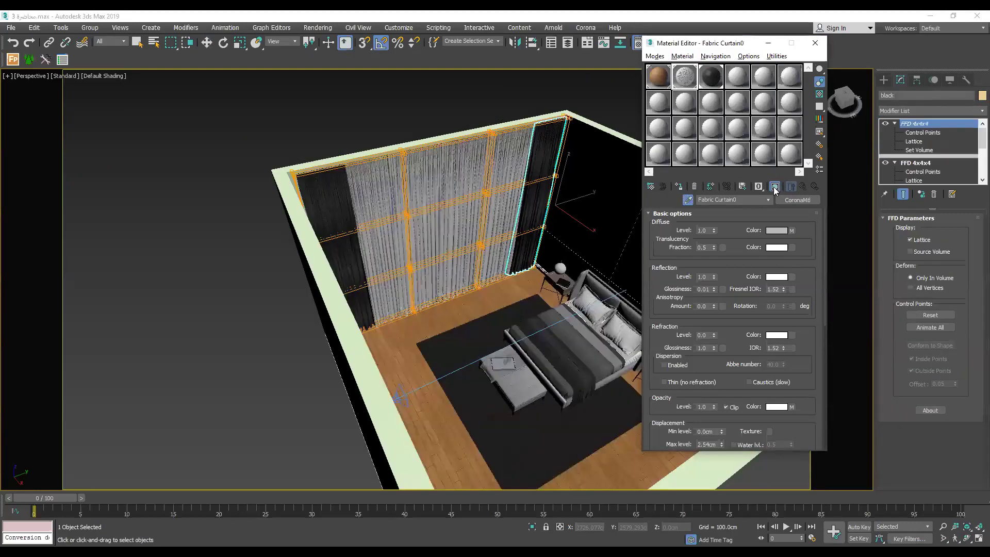
pyautogui.click(479, 188)
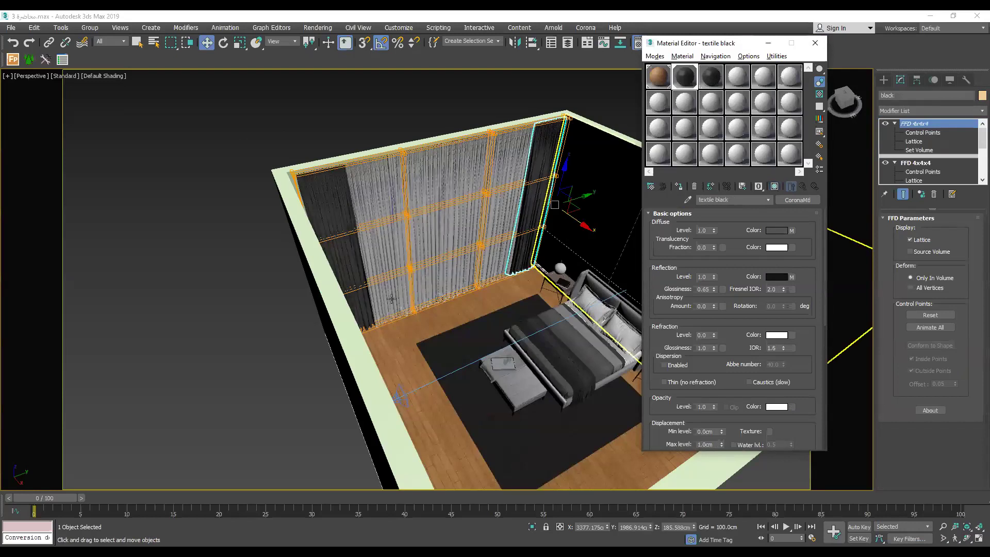
# Select the window in the room's outer wall and frame it from outside.
pyautogui.scroll(4, 467, 246)
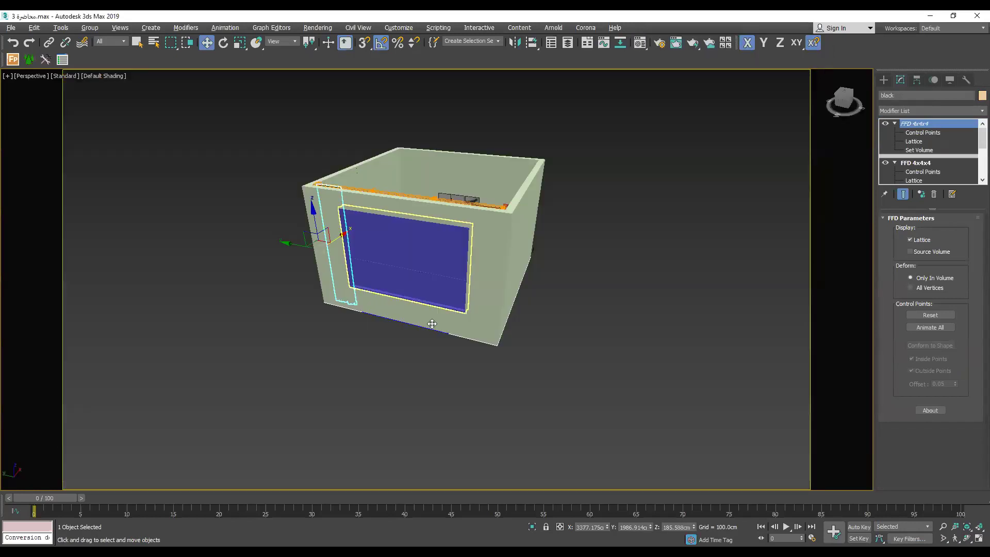
pyautogui.moveTo(433, 324); pyautogui.dragTo(383, 356, button='middle')
pyautogui.click(430, 324)
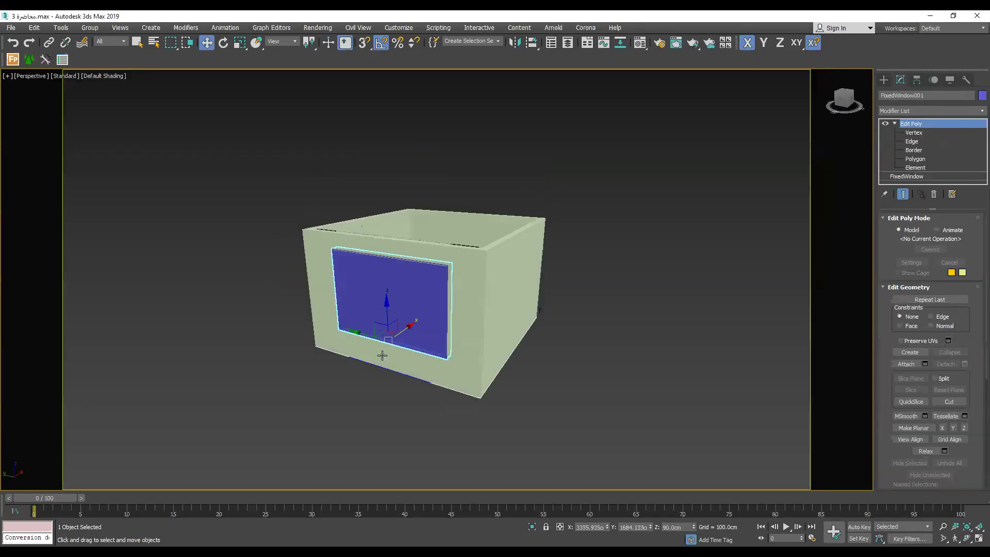
pyautogui.hotkey('alt', 'x')
pyautogui.scroll(5, 455, 293)
pyautogui.hotkey('alt', 'x')
pyautogui.keyDown('alt'); pyautogui.moveTo(442, 294); pyautogui.dragTo(588, 45, button='middle'); pyautogui.keyUp('alt')
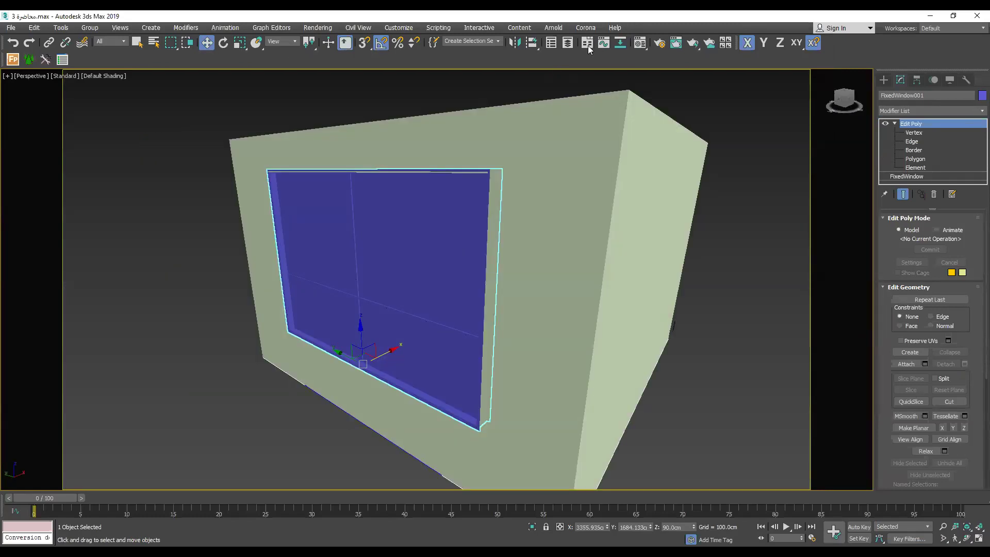
# Bring Glass Clear from the Corona library's Glass category into the fourth material slot and apply it to the window.
pyautogui.click(588, 45)
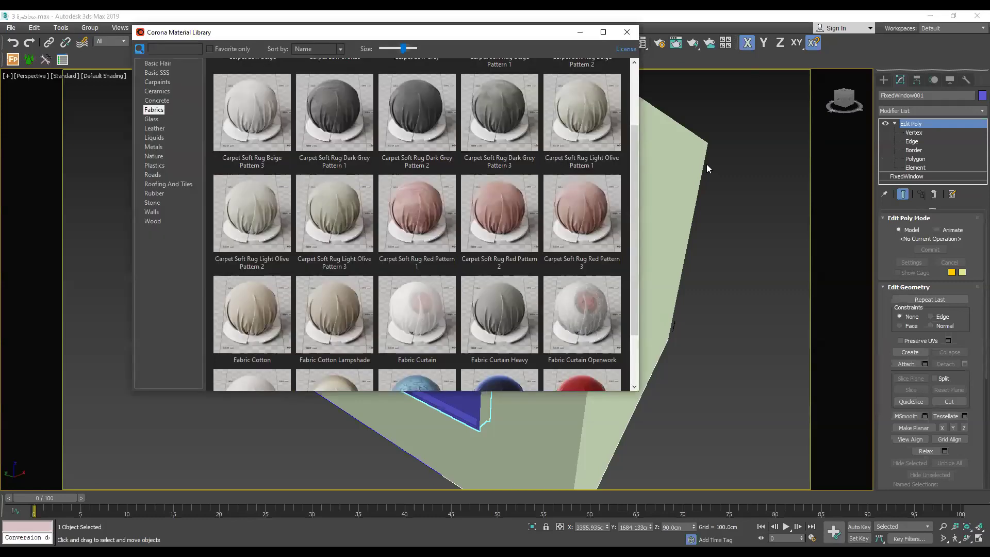
pyautogui.moveTo(302, 32); pyautogui.dragTo(702, 67)
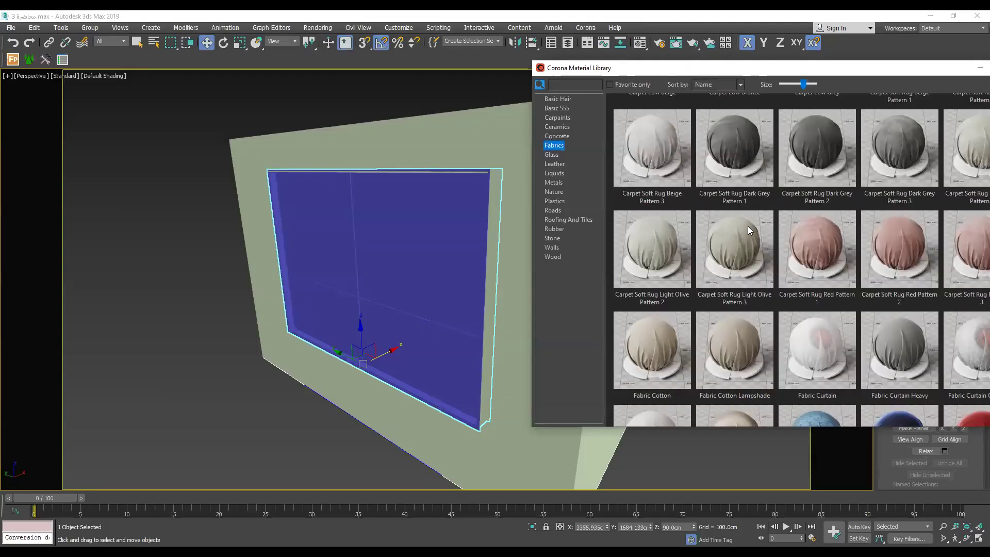
pyautogui.press('m')
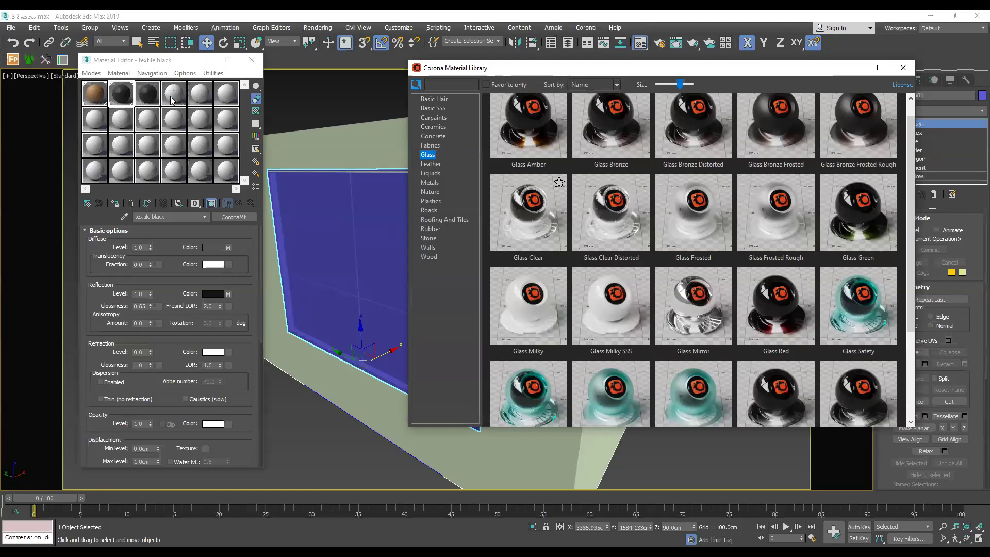
pyautogui.click(172, 98)
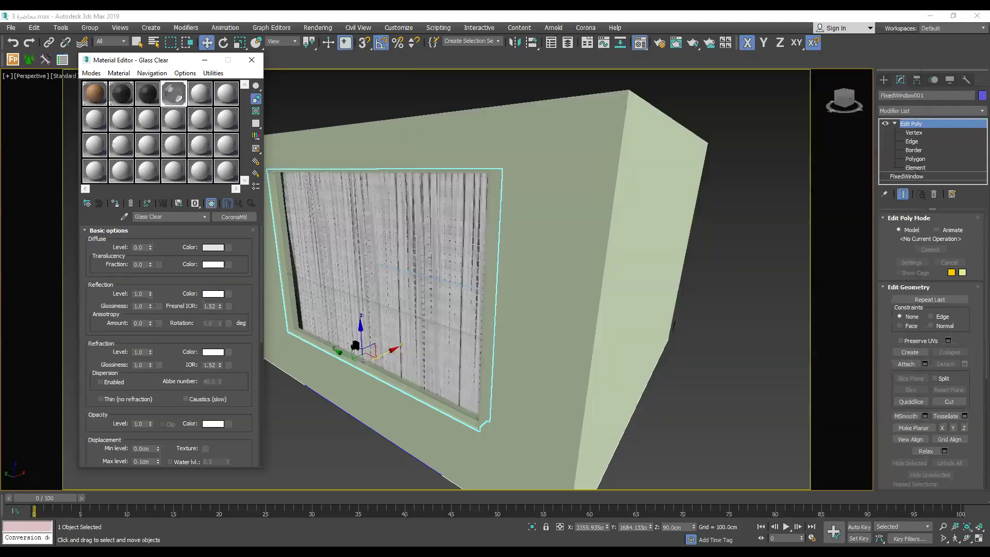
# Inspect the glazed window and curtains from outside and inside the room.
pyautogui.scroll(5, 386, 316)
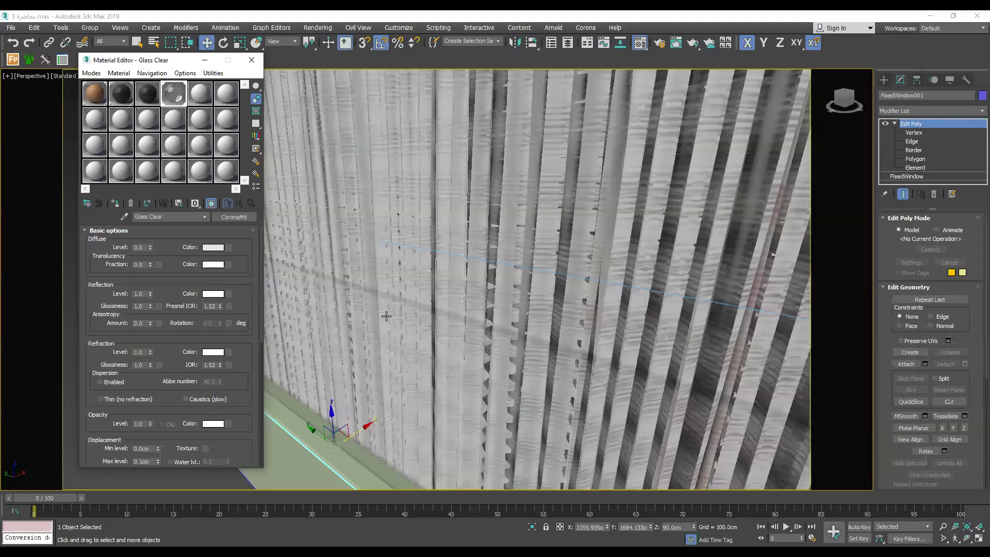
pyautogui.scroll(-5, 552, 391)
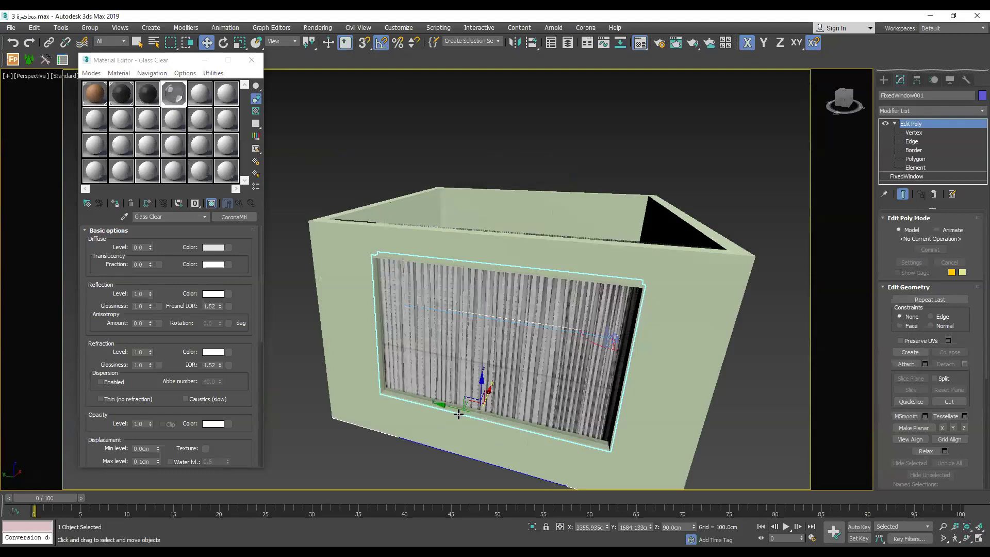
pyautogui.keyDown('alt'); pyautogui.moveTo(520, 388); pyautogui.dragTo(386, 364, button='middle'); pyautogui.keyUp('alt')
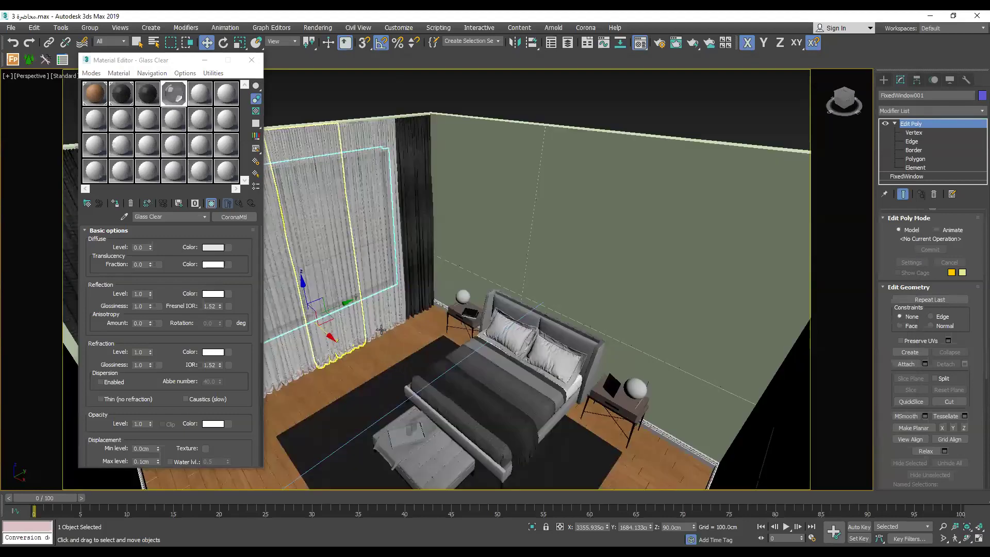
pyautogui.keyDown('alt'); pyautogui.moveTo(460, 380); pyautogui.dragTo(474, 382, button='middle'); pyautogui.keyUp('alt')
pyautogui.scroll(-4, 474, 382)
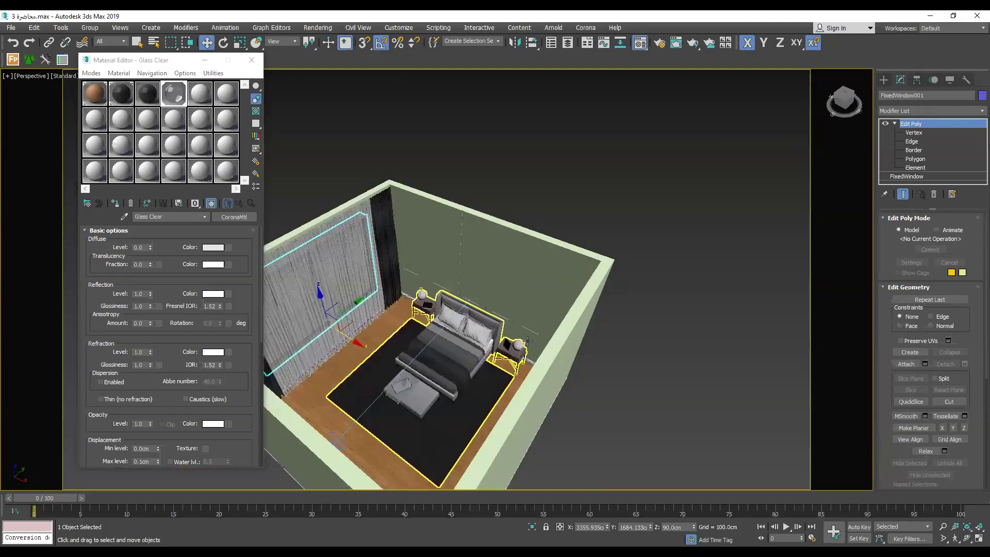
pyautogui.hotkey('shift', 'z')
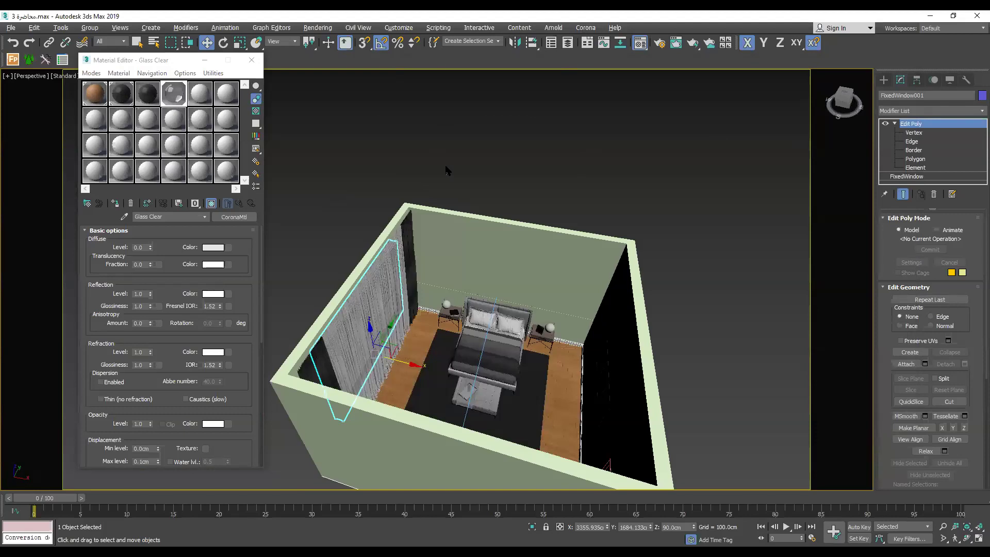
# Bring Stucco Poised Taupe from the Corona library into the fifth material slot and apply it to the wall beside the door.
pyautogui.press('c')
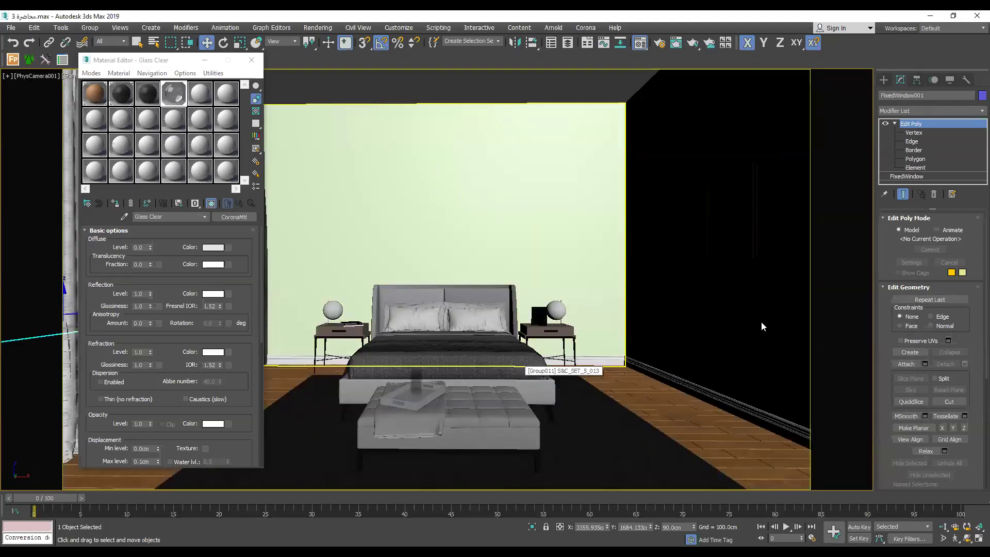
pyautogui.hotkey('alt', 'Tab')
pyautogui.moveTo(636, 340); pyautogui.dragTo(196, 94)
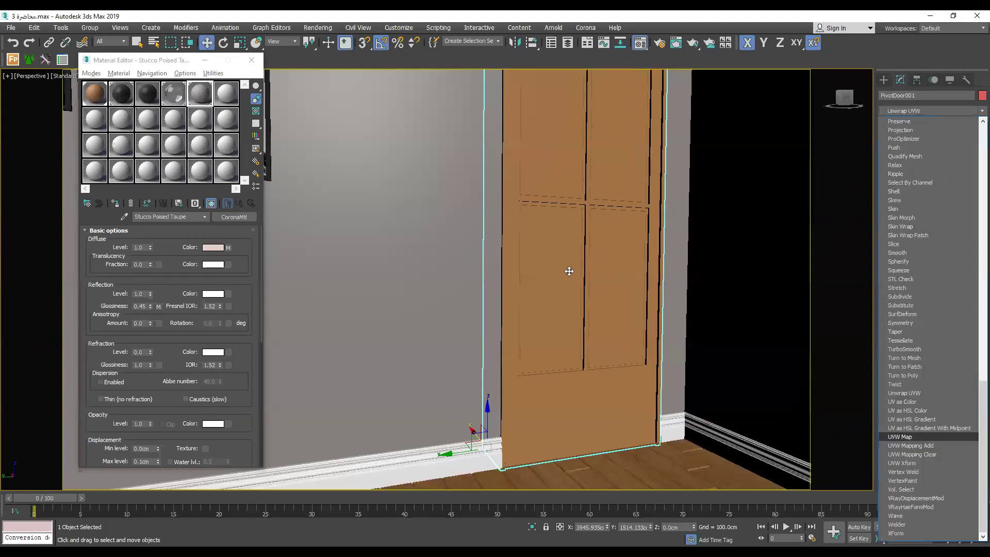
# Add a UVW Map modifier with Box mapping to the wooden door.
pyautogui.press('Return')
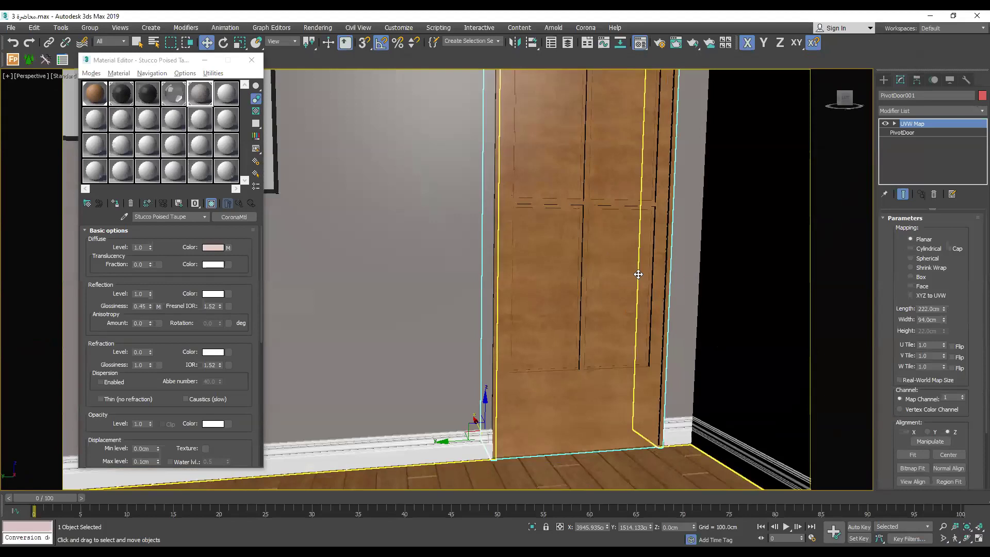
pyautogui.click(920, 277)
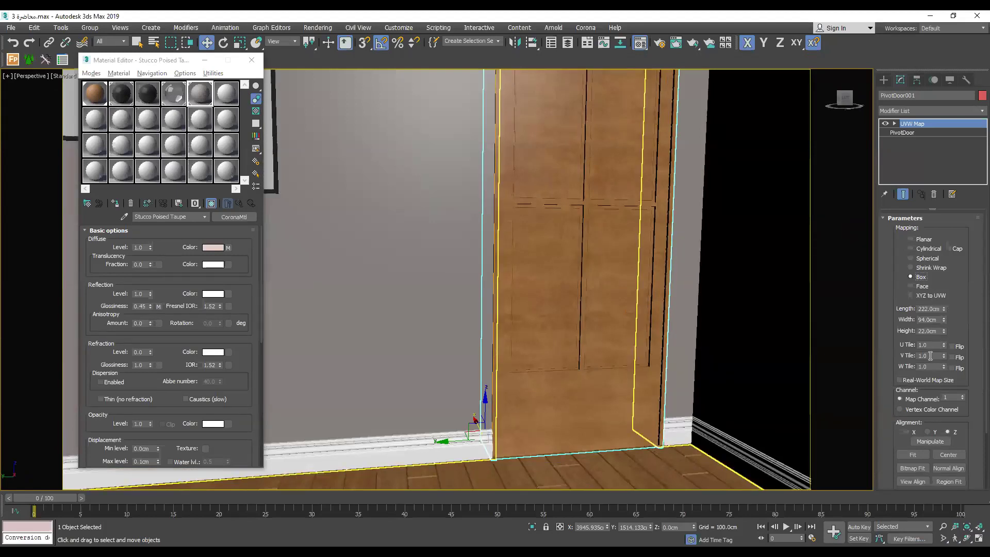
# Try U and V tiling of 2 on the door's mapping and undo it.
pyautogui.doubleClick(933, 346)
pyautogui.write('2')
pyautogui.press('Tab')
pyautogui.write('2')
pyautogui.press('Return')
pyautogui.hotkey('ctrl', 'z')
pyautogui.hotkey('ctrl', 'z')
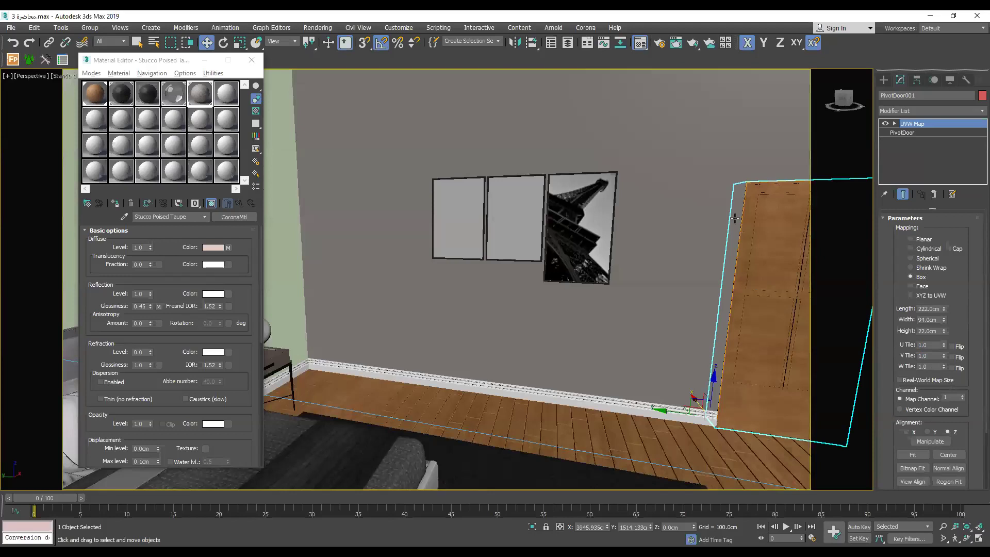
# Return to the camera view, preview the Stucco Poised Taupe sample enlarged, and apply that material to the ceiling.
pyautogui.hotkey('shift', 'z')
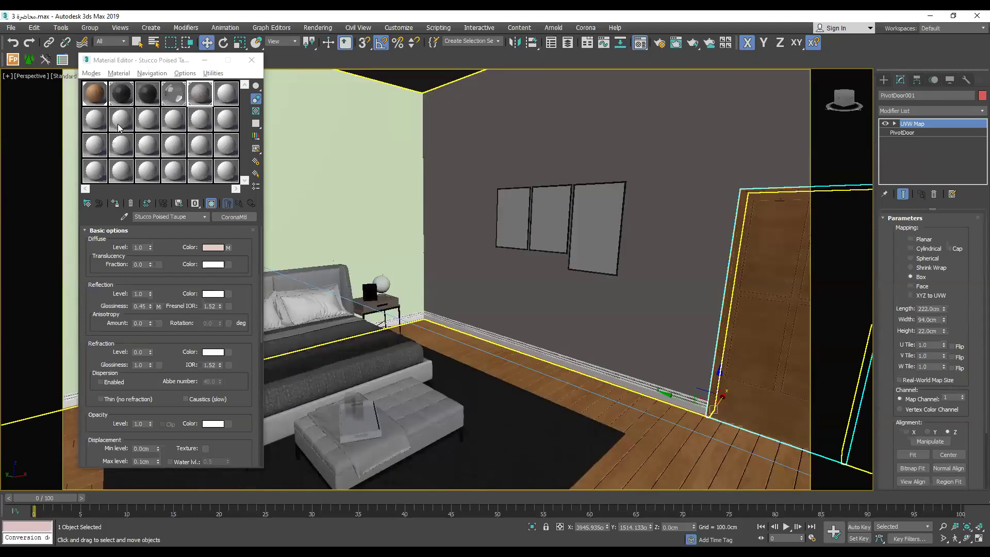
pyautogui.press('c')
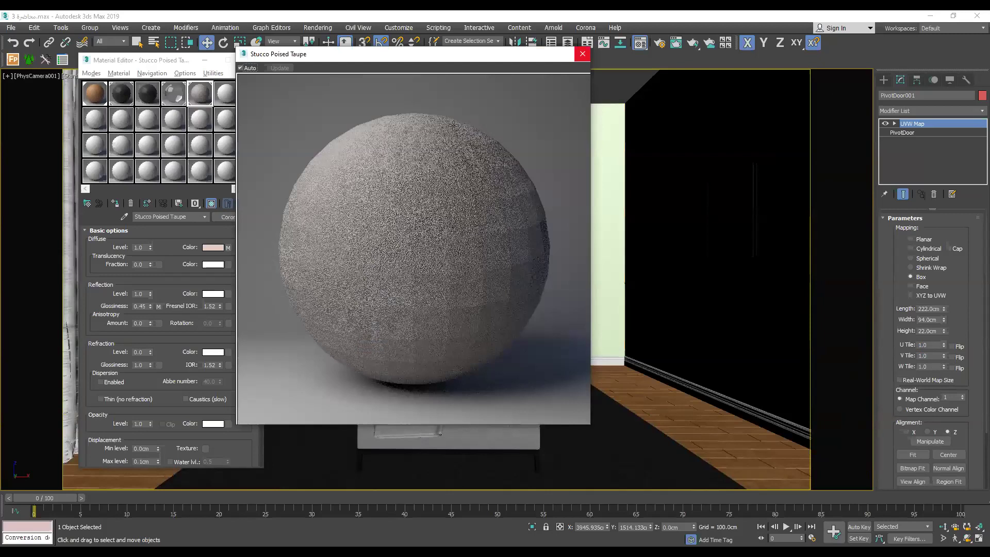
pyautogui.press('Escape')
pyautogui.moveTo(202, 94); pyautogui.dragTo(397, 99)
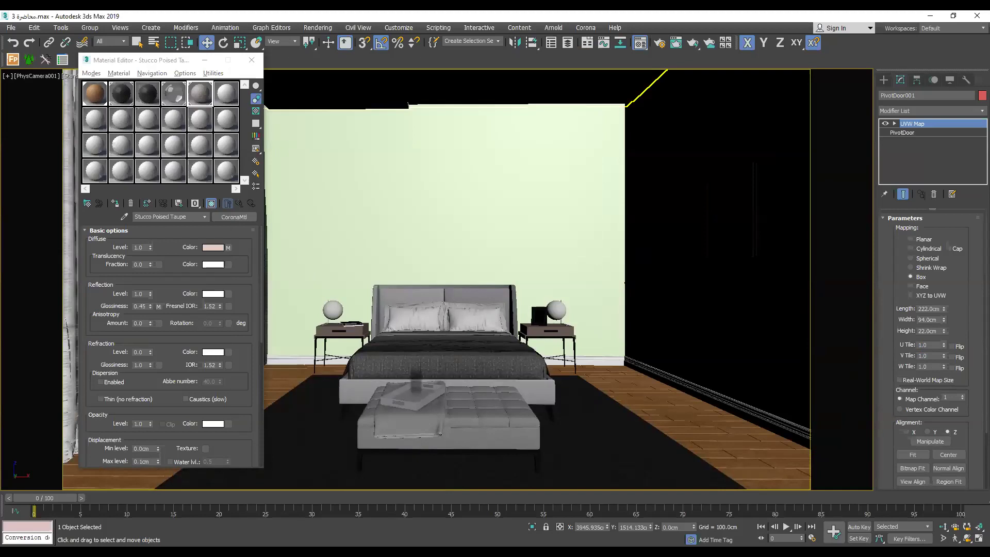
# Select the wall behind the bed and check its finishes in the annotated reference image of the lecture PDF.
pyautogui.click(542, 181)
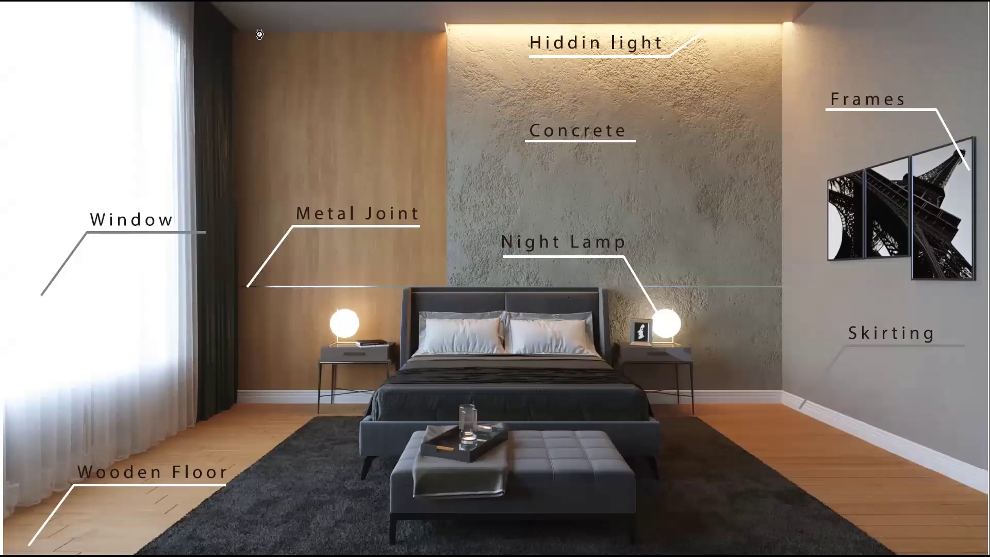
pyautogui.press('Escape')
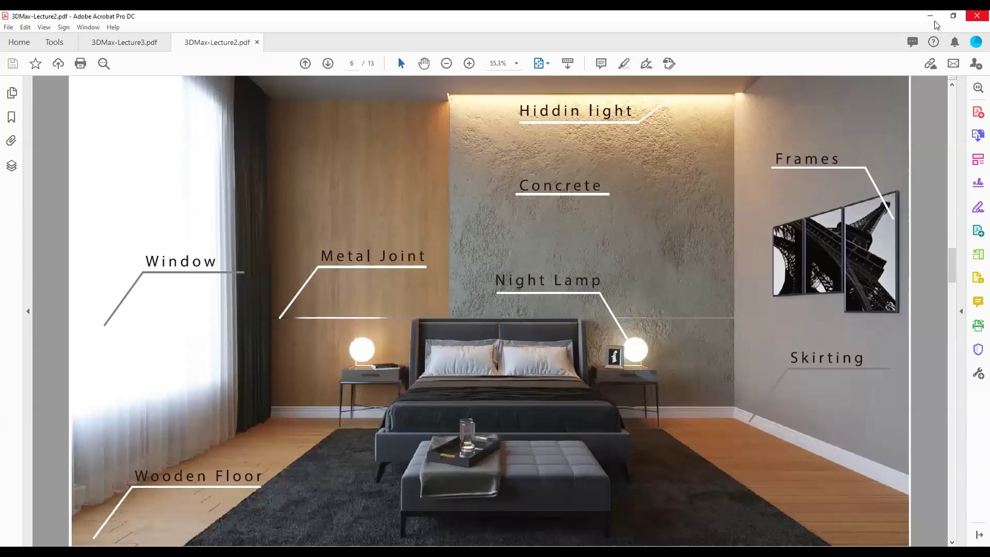
pyautogui.hotkey('ctrl', 'w')
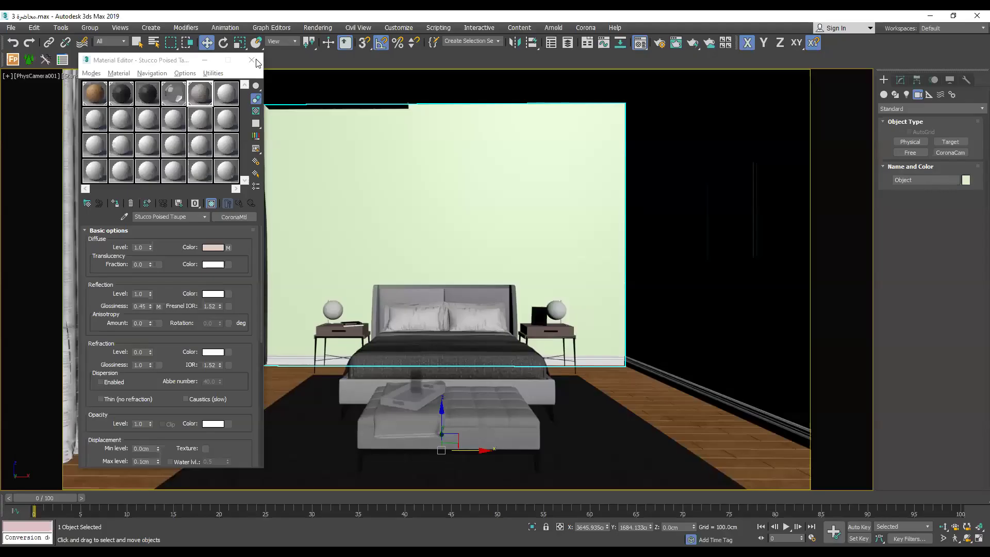
# Show the isolated bed wall at an angle, shaded with edged faces, and close the material editor.
pyautogui.press('f')
pyautogui.press('F3')
pyautogui.click(257, 62)
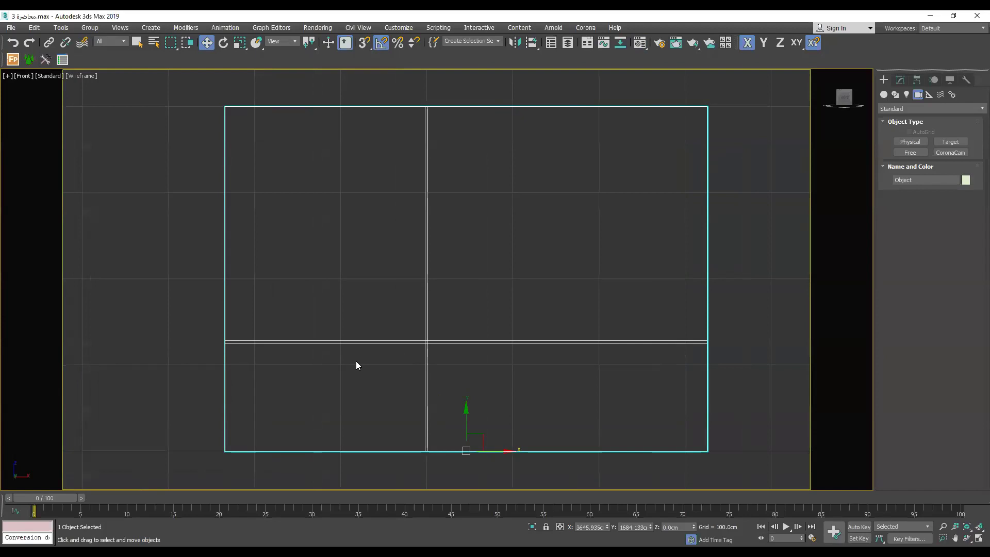
pyautogui.press('F3')
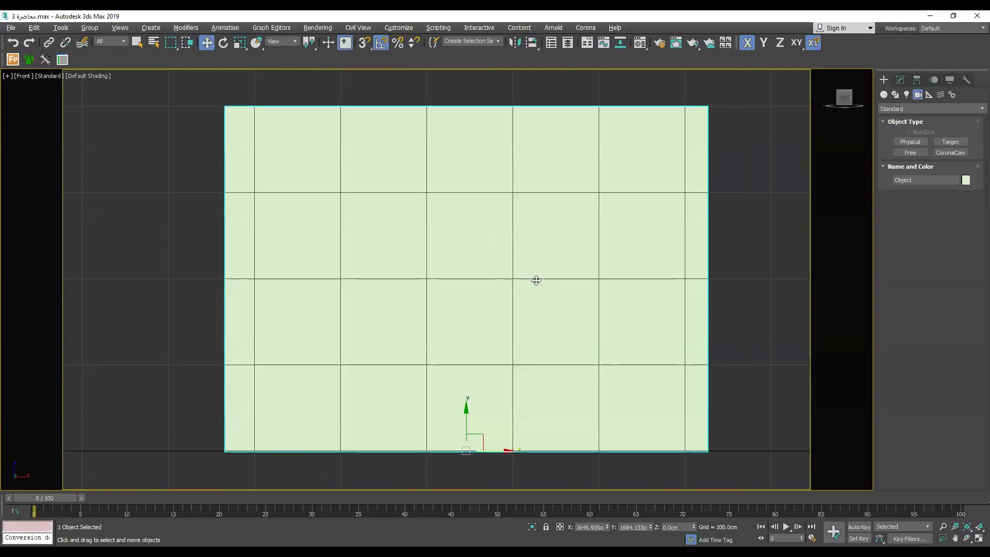
pyautogui.keyDown('alt'); pyautogui.moveTo(535, 278); pyautogui.dragTo(500, 289, button='middle'); pyautogui.keyUp('alt')
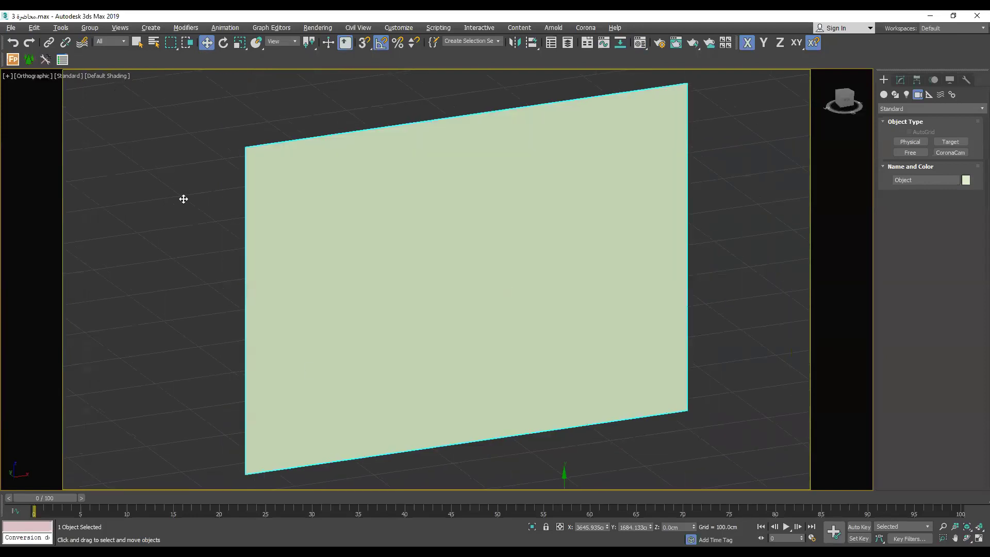
pyautogui.keyDown('alt'); pyautogui.moveTo(183, 199); pyautogui.dragTo(183, 201, button='middle'); pyautogui.keyUp('alt')
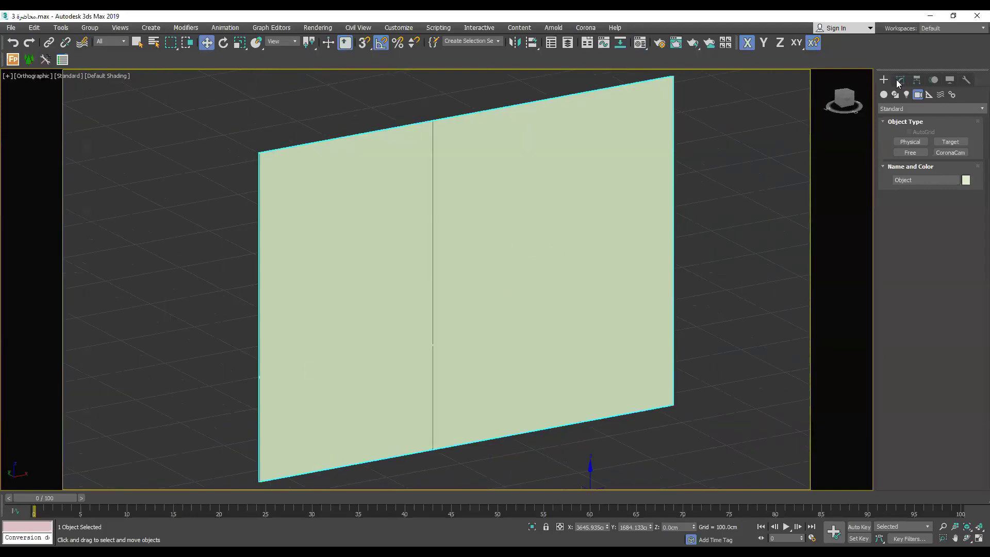
pyautogui.click(107, 76)
pyautogui.keyDown('alt'); pyautogui.moveTo(331, 398); pyautogui.dragTo(364, 404, button='middle'); pyautogui.keyUp('alt')
pyautogui.press('F4')
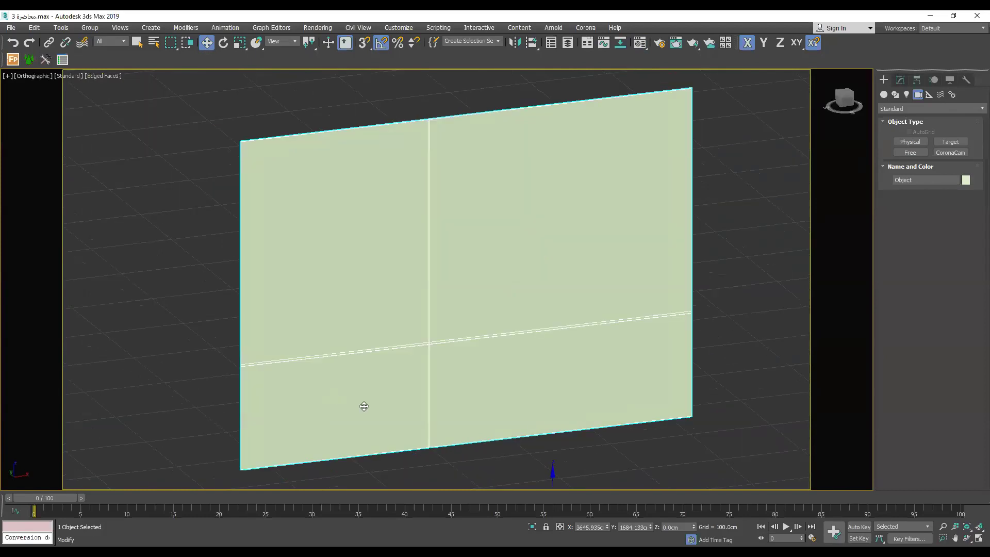
# Detach the two large polygons right of the bed wall's vertical joint as a separate object.
pyautogui.click(901, 79)
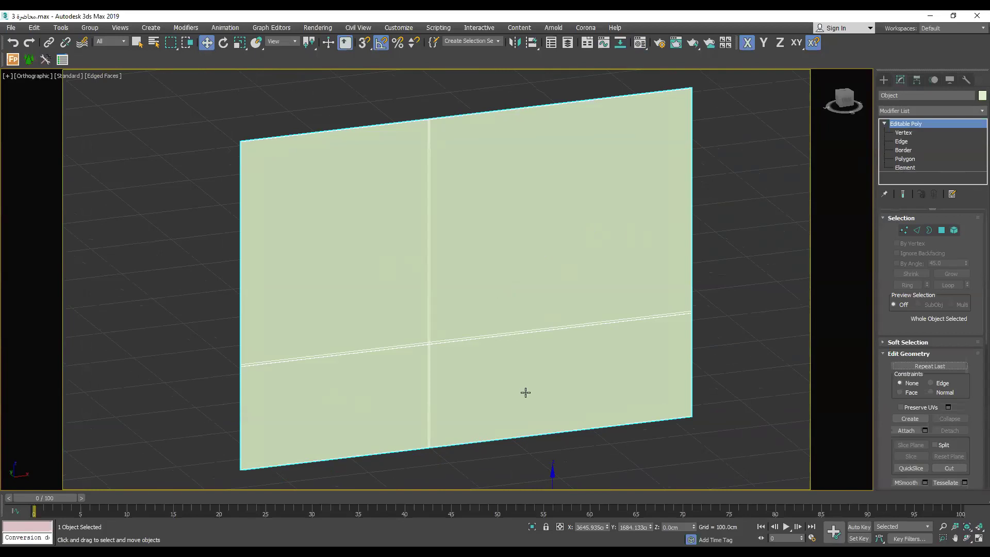
pyautogui.press('4')
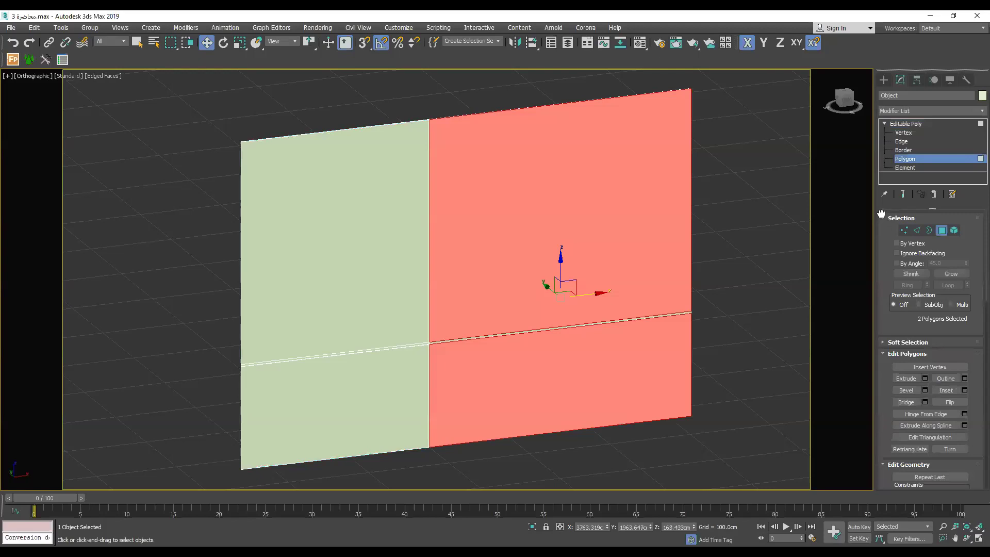
pyautogui.scroll(-3, 961, 322)
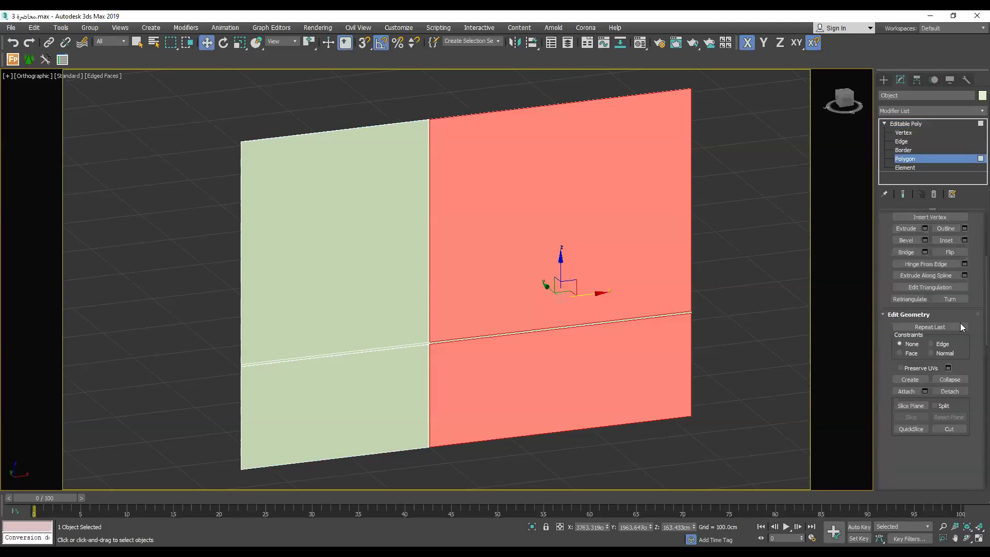
pyautogui.scroll(-2, 950, 361)
pyautogui.click(950, 323)
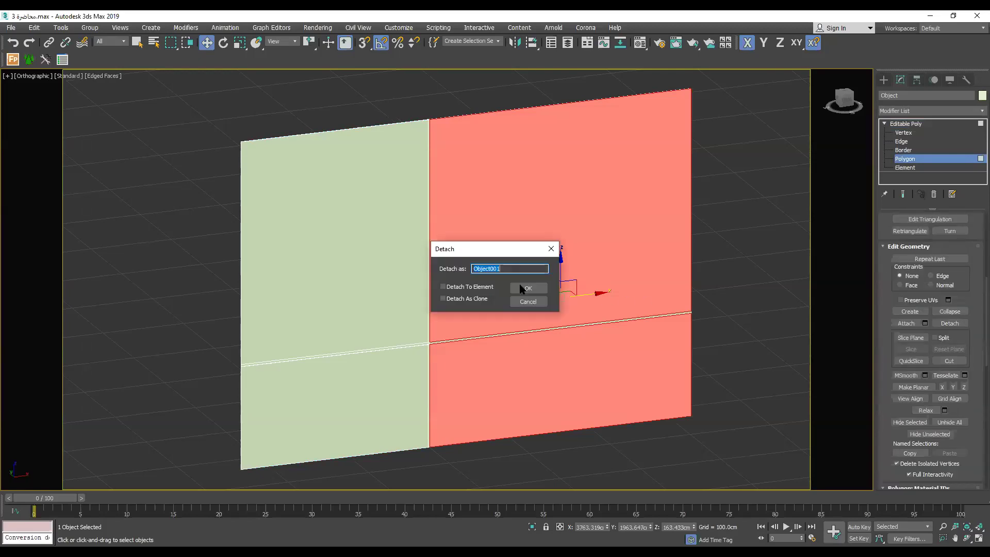
pyautogui.click(524, 288)
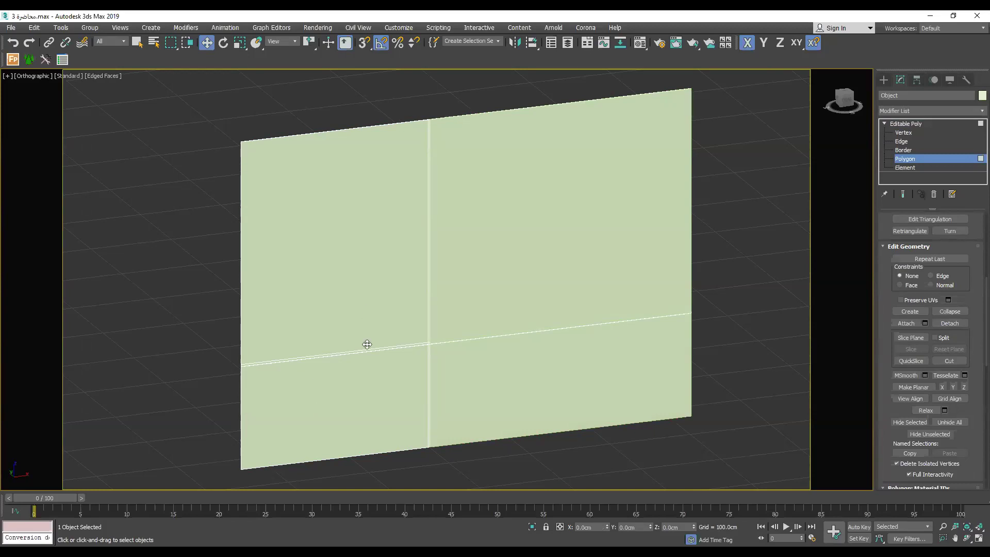
# Detach the two large polygons left of the bed wall's vertical joint as a separate object.
pyautogui.moveTo(380, 407); pyautogui.dragTo(220, 123)
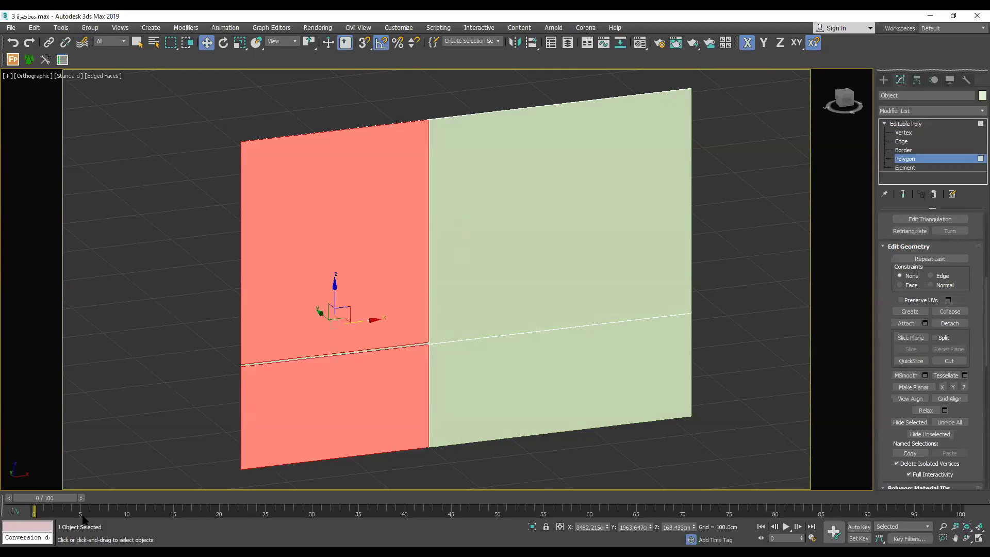
pyautogui.click(951, 324)
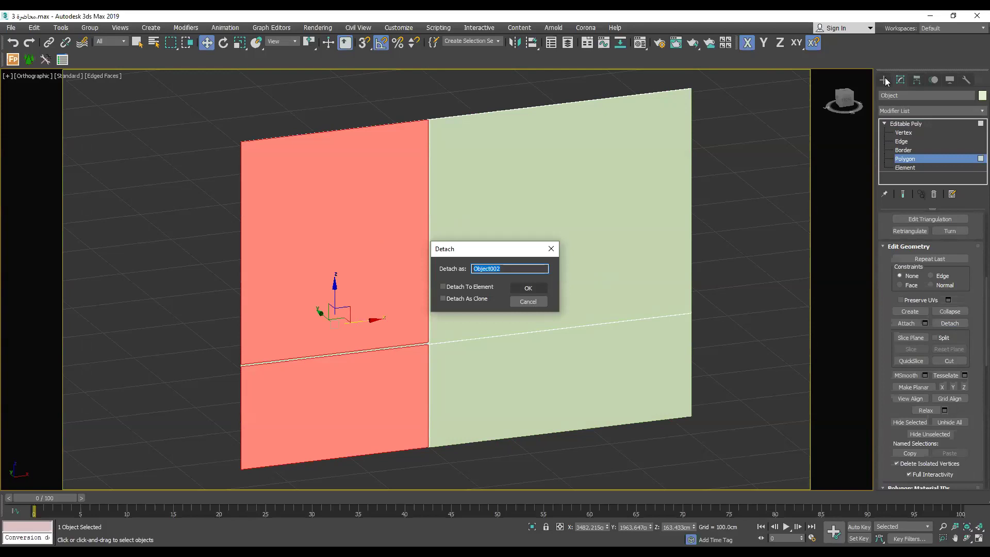
pyautogui.press('Return')
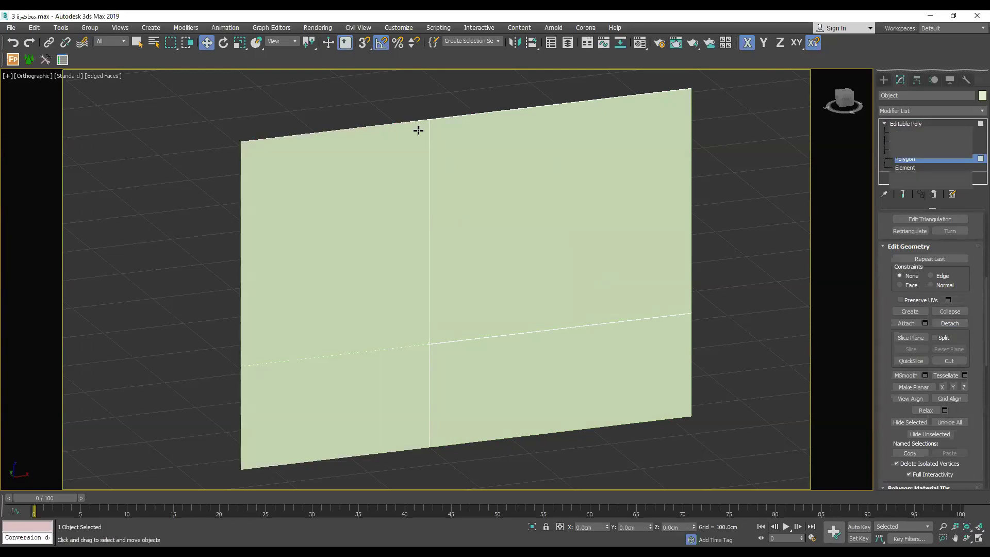
# Apply the brown wood material from the first sample slot to the detached panel left of the bed wall's vertical joint.
pyautogui.scroll(4, 422, 119)
pyautogui.scroll(3, 425, 108)
pyautogui.scroll(-3, 425, 107)
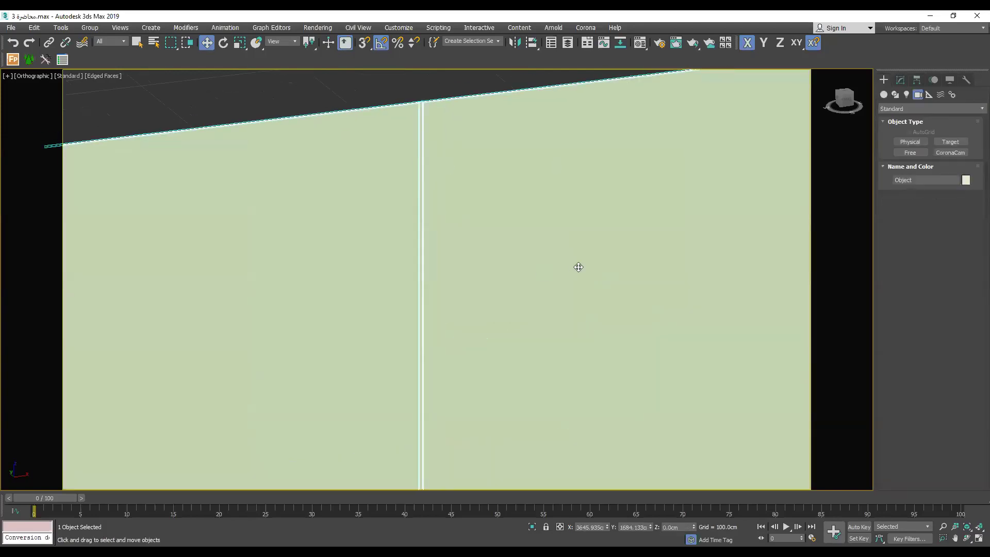
pyautogui.scroll(-10, 448, 292)
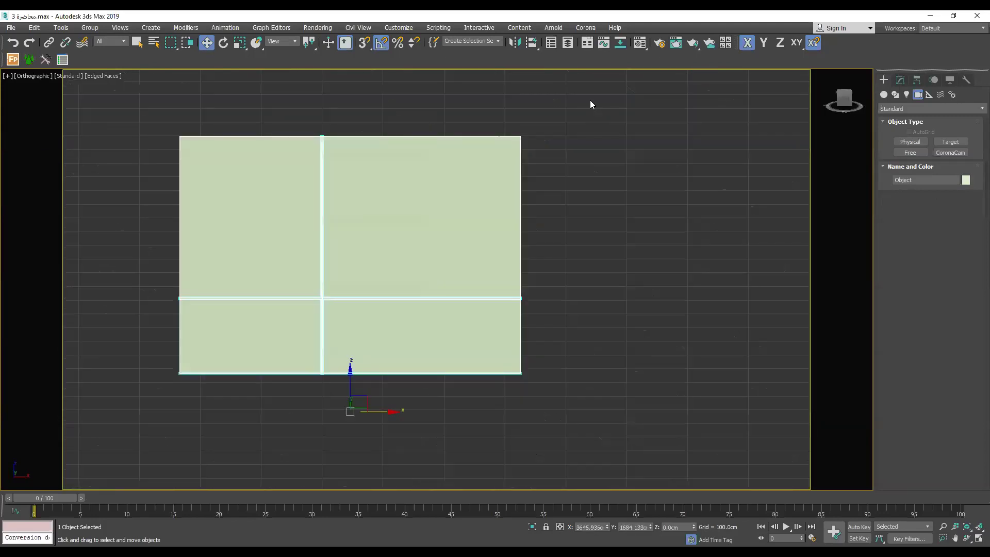
pyautogui.keyDown('alt'); pyautogui.moveTo(168, 56); pyautogui.dragTo(156, 61, button='middle'); pyautogui.keyUp('alt')
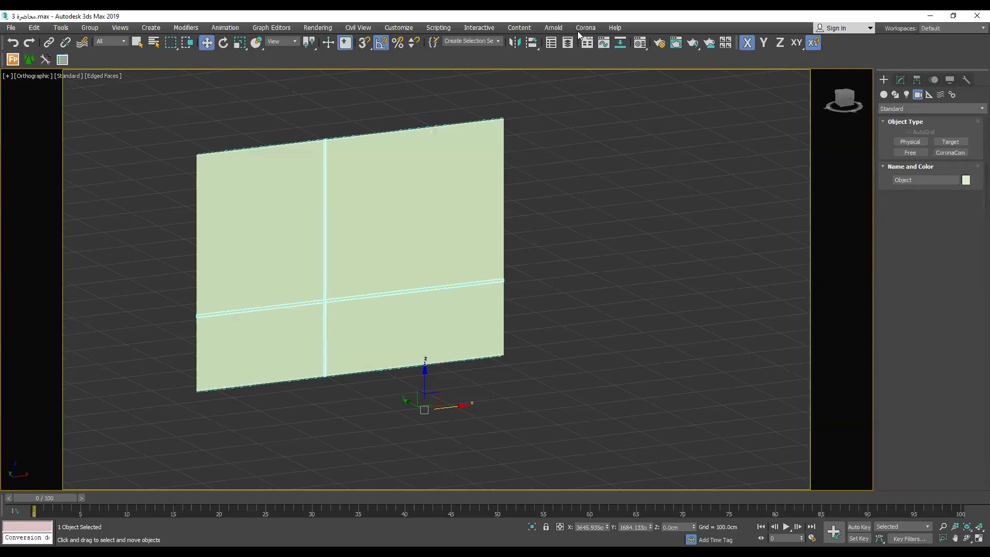
pyautogui.press('m')
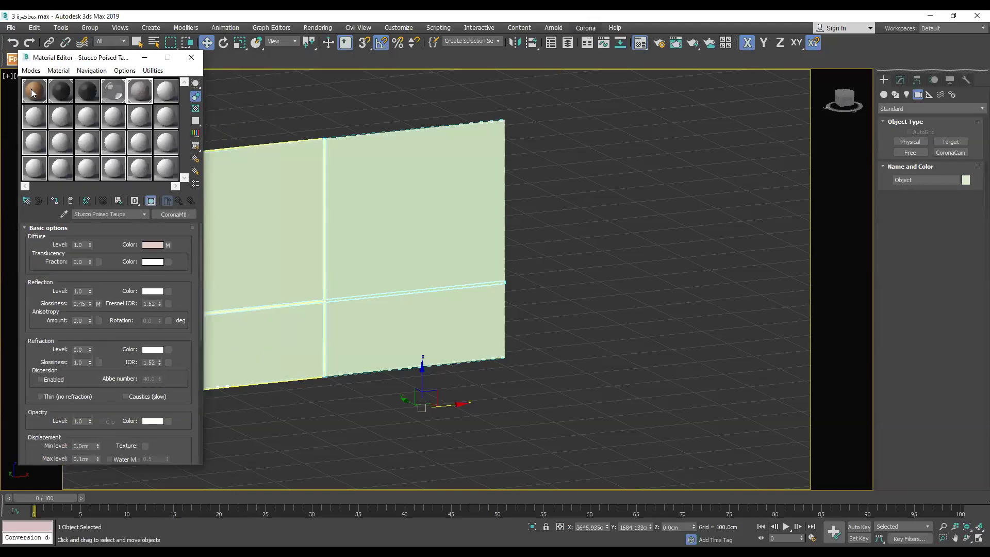
pyautogui.moveTo(34, 91); pyautogui.dragTo(301, 238)
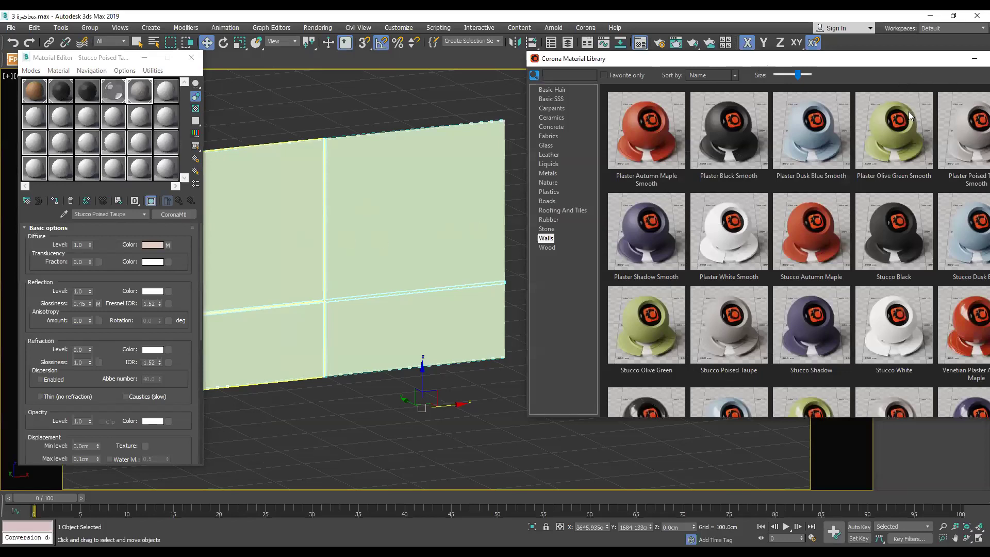
# Add a UVW Map modifier to the wood panel left of the vertical joint.
pyautogui.press('Down')
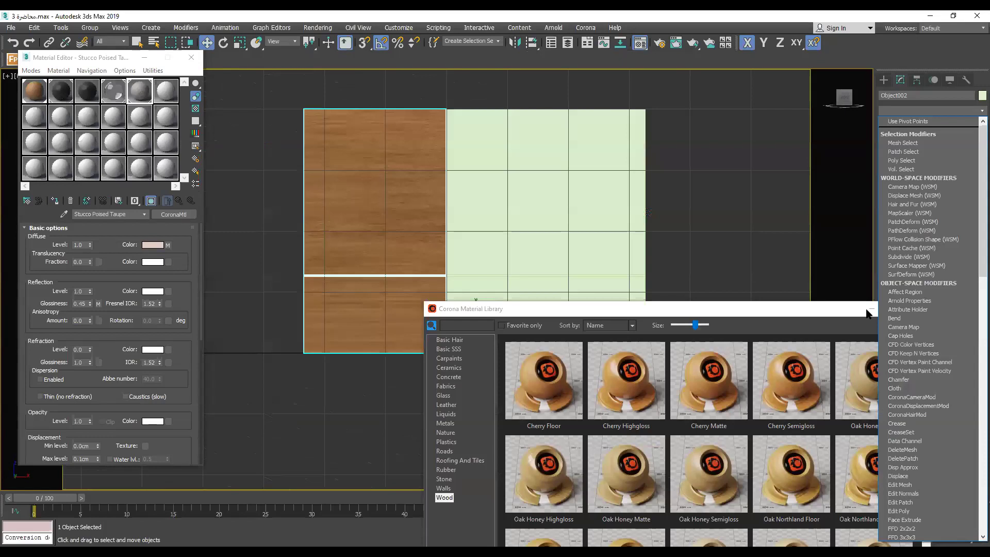
pyautogui.write('uvw')
pyautogui.press('Return')
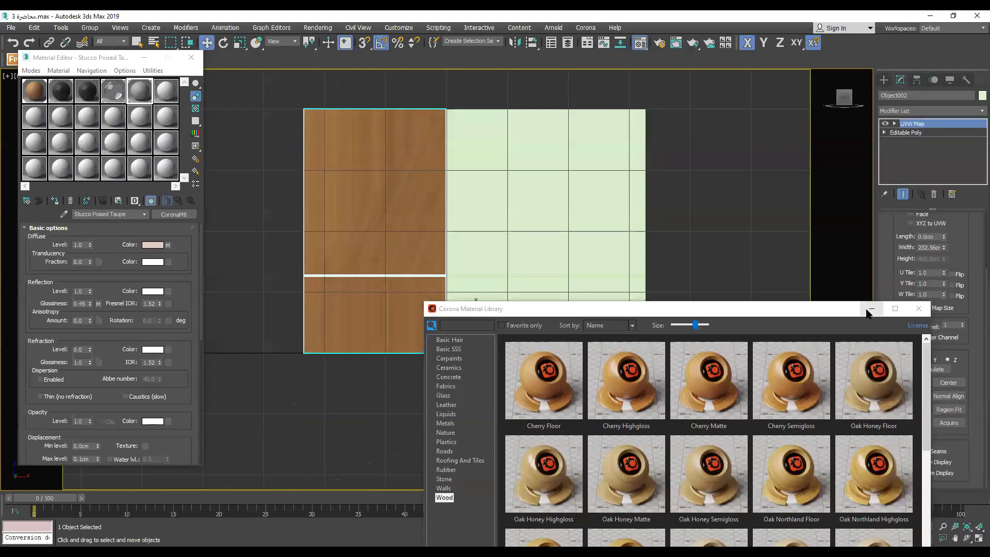
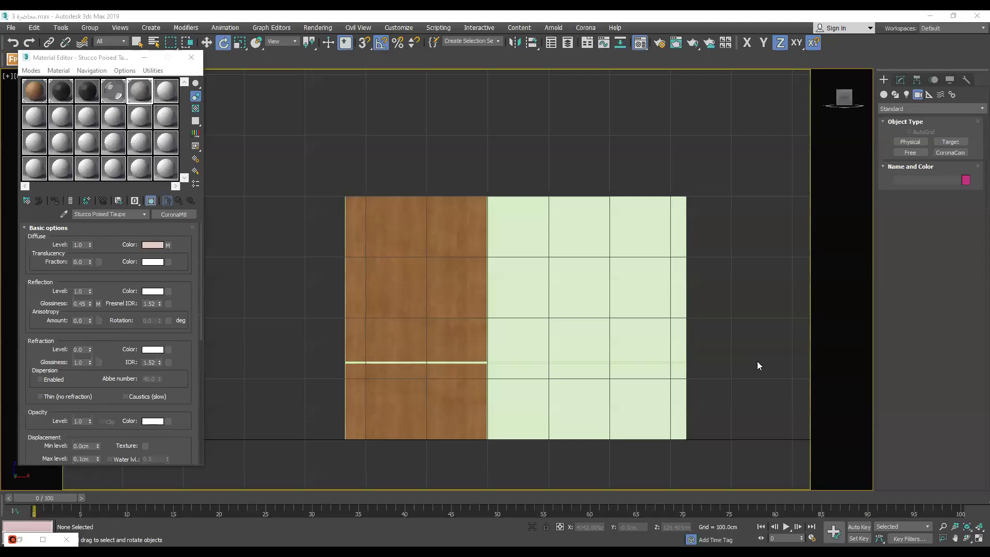
# Rotate the UVW Map gizmo of the left wood panel in the front view so the grain runs vertically.
pyautogui.click(447, 224)
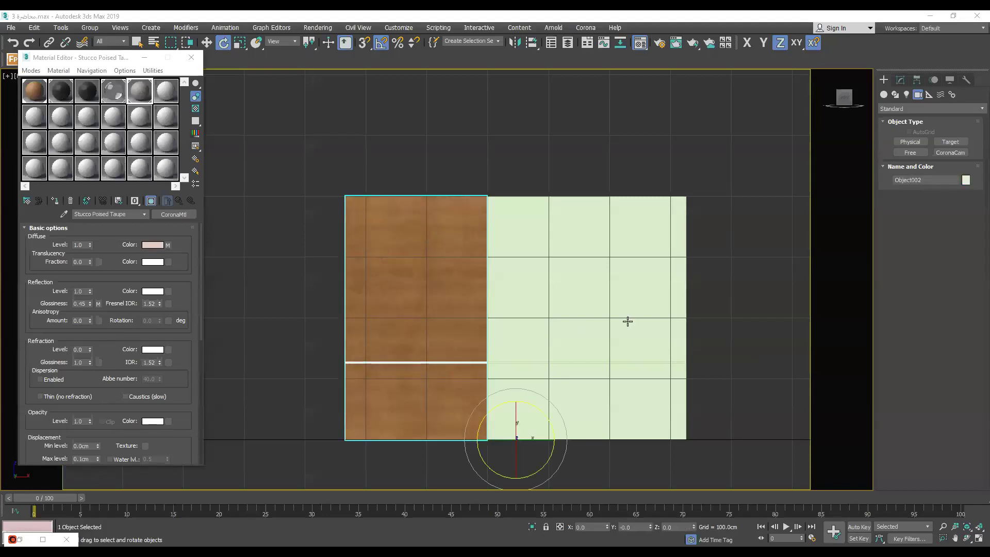
pyautogui.moveTo(908, 70); pyautogui.dragTo(906, 73, button='middle')
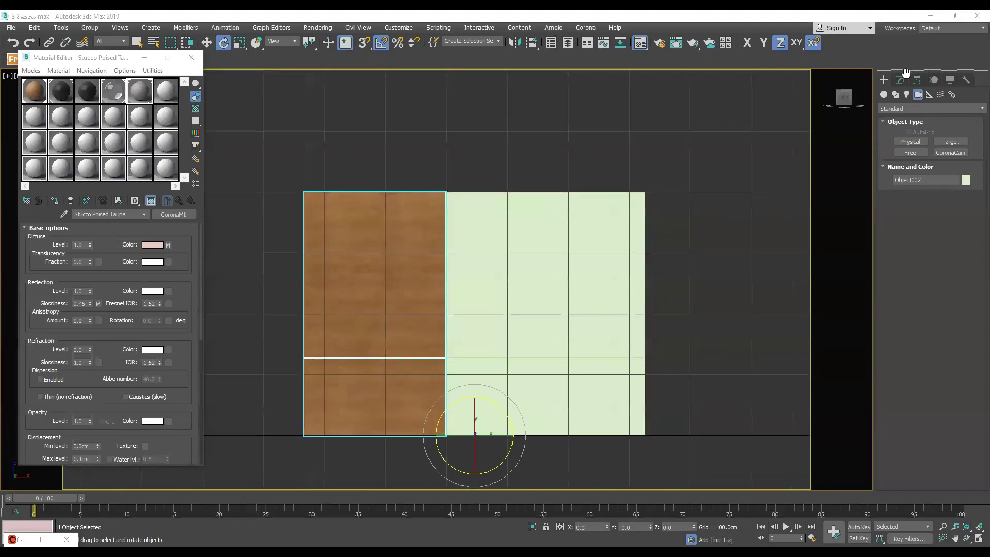
pyautogui.click(902, 78)
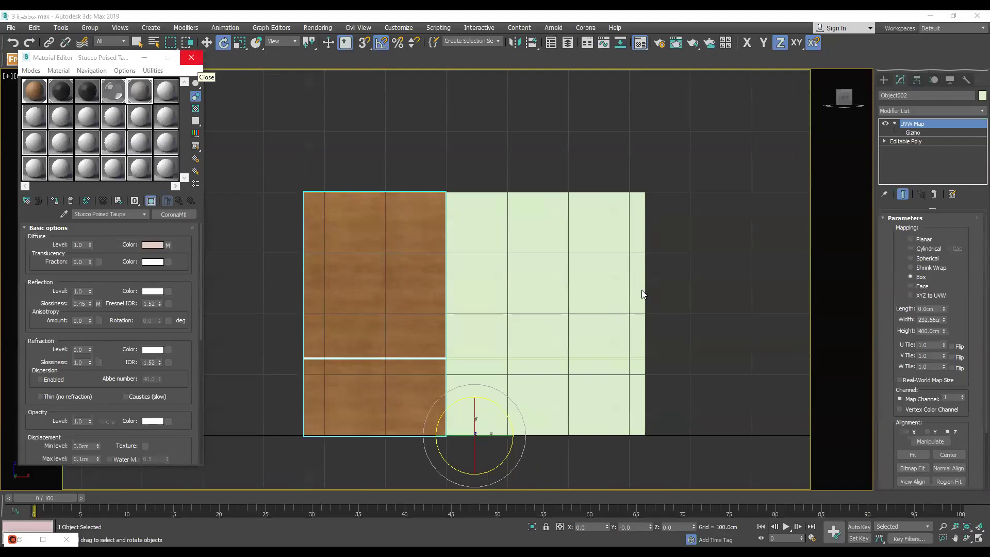
pyautogui.press('m')
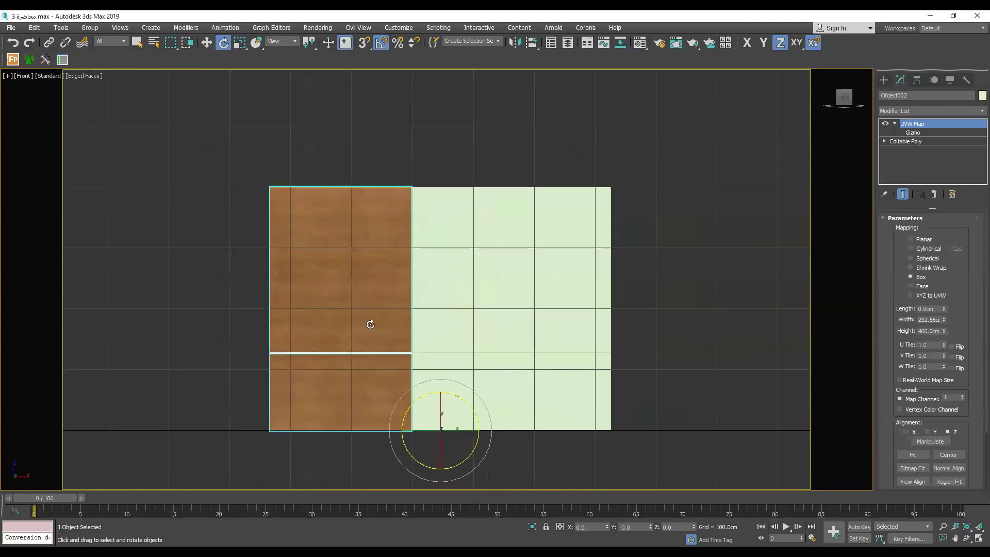
pyautogui.moveTo(370, 324); pyautogui.dragTo(365, 322, button='middle')
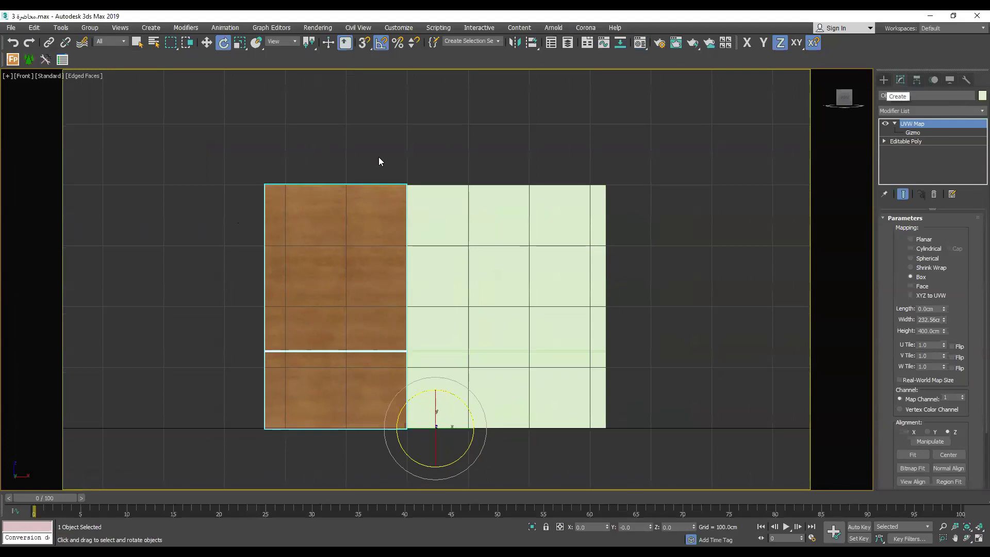
pyautogui.click(435, 267)
pyautogui.click(906, 132)
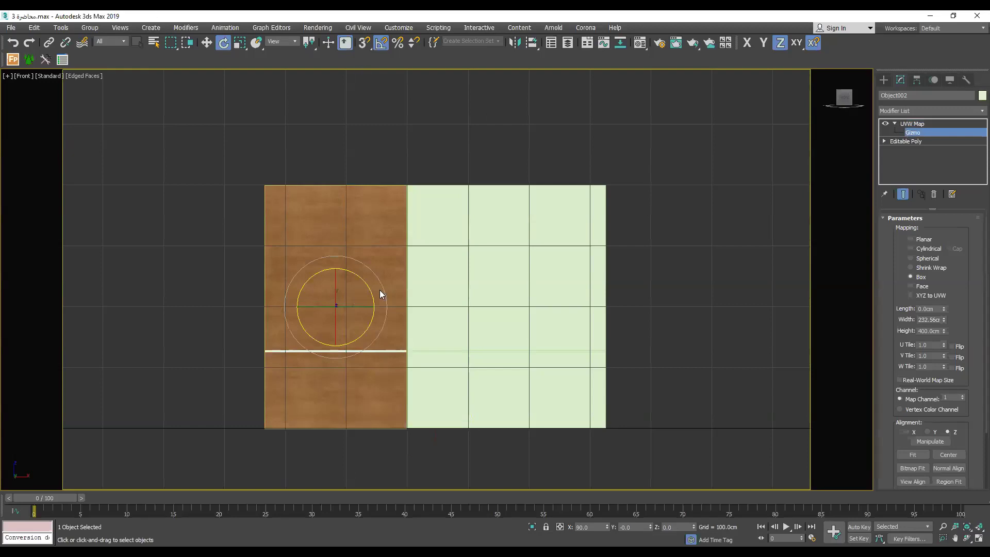
pyautogui.press('w')
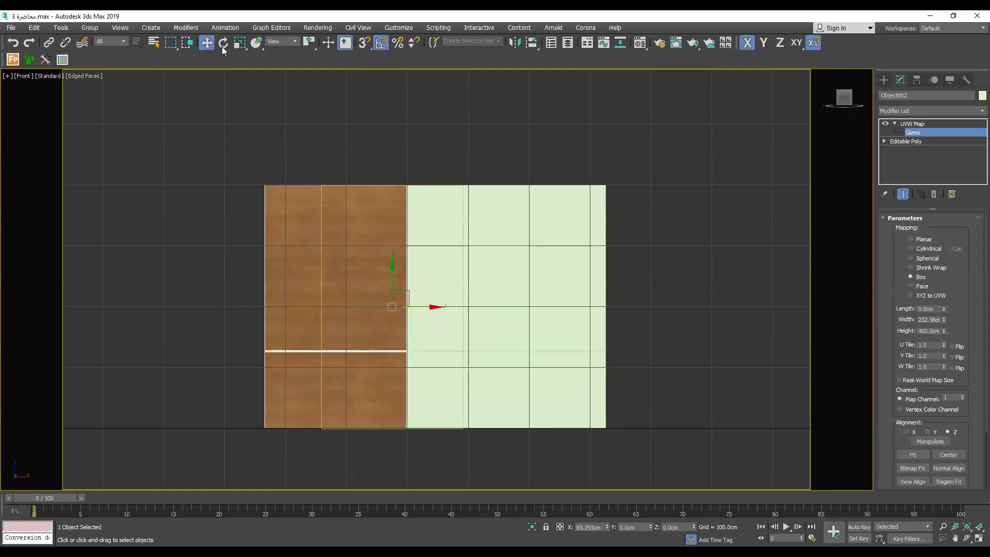
pyautogui.press('e')
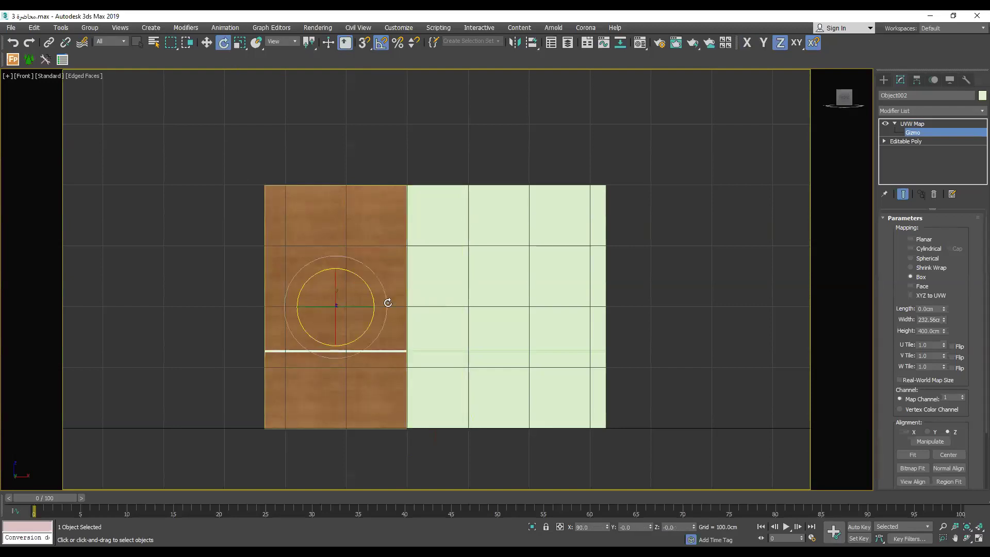
pyautogui.moveTo(366, 283); pyautogui.dragTo(391, 313)
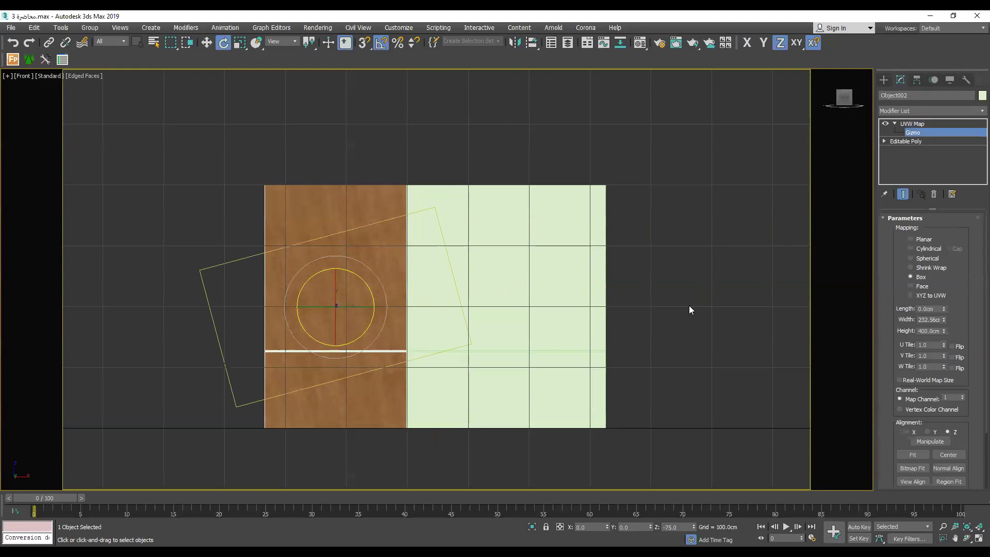
pyautogui.click(411, 438)
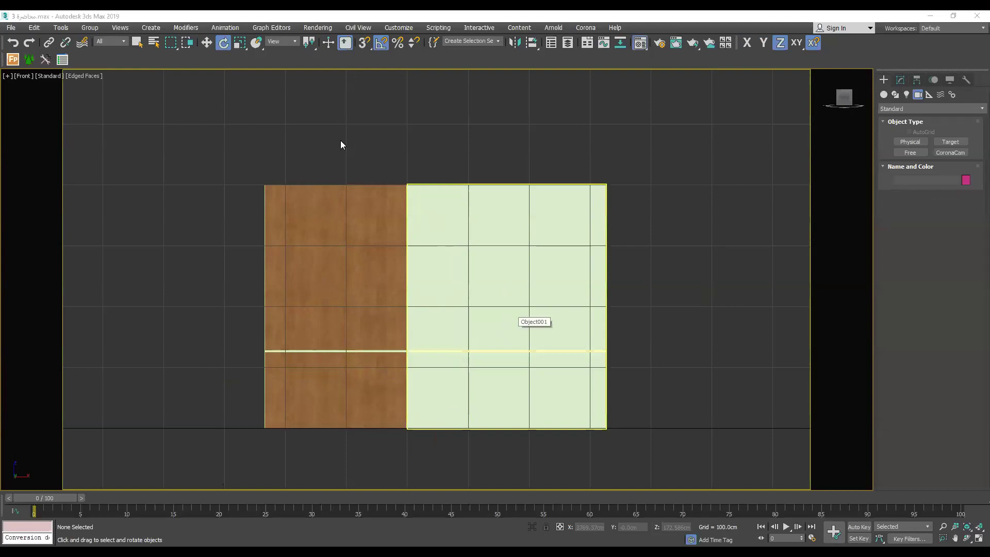
# Load the Concrete Weathered material from the Corona Material Library's Concrete category into the sixth sample slot.
pyautogui.press('m')
pyautogui.click(585, 28)
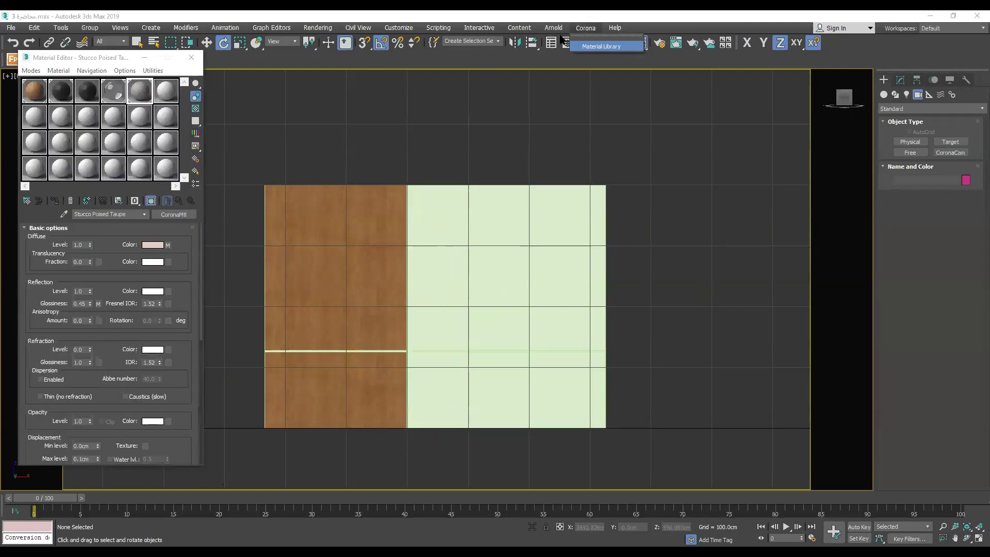
pyautogui.click(602, 46)
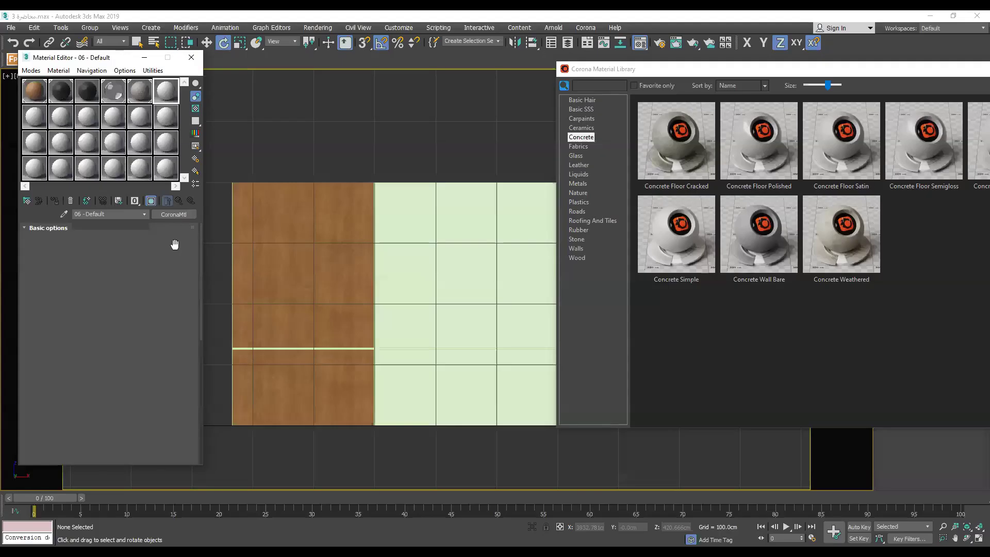
pyautogui.moveTo(175, 244); pyautogui.dragTo(163, 247)
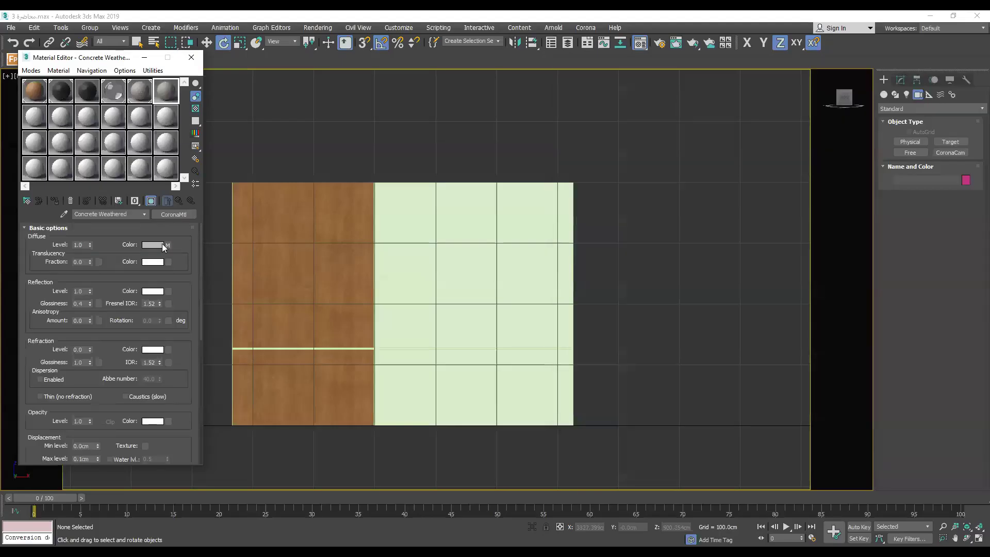
# Set the size of the Concrete Weathered material's diffuse bitmap to 1 and return to the material's main level.
pyautogui.doubleClick(104, 283)
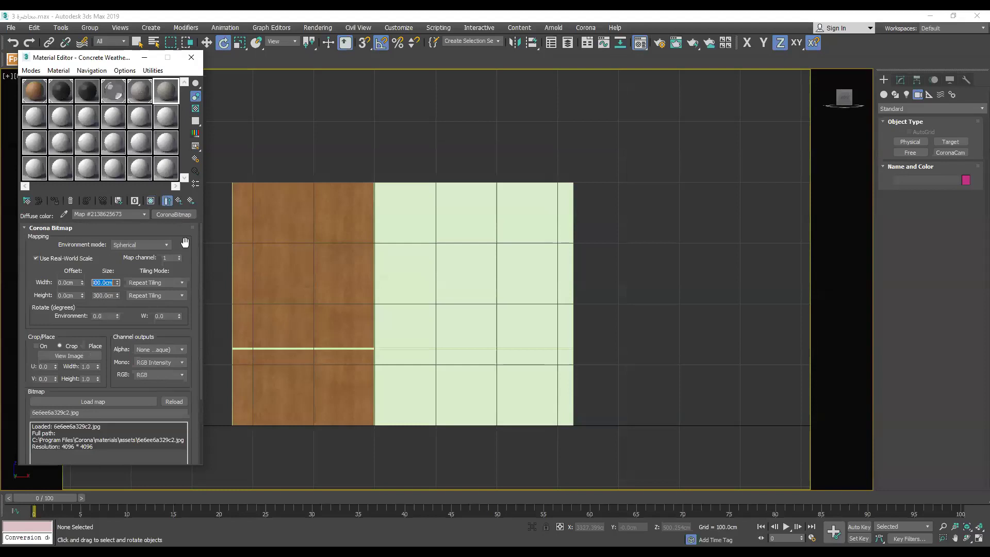
pyautogui.write('1')
pyautogui.press('Return')
pyautogui.click(179, 200)
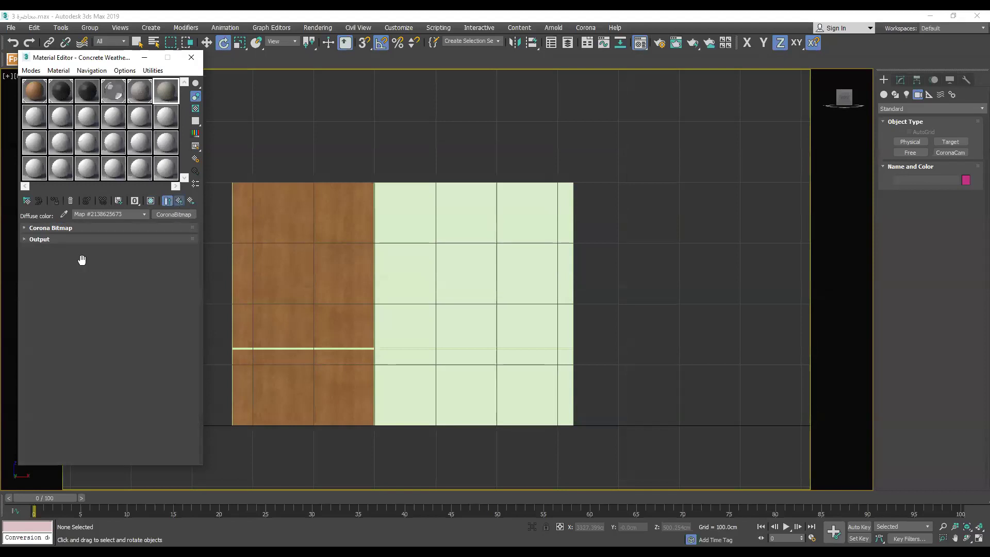
pyautogui.press('Up')
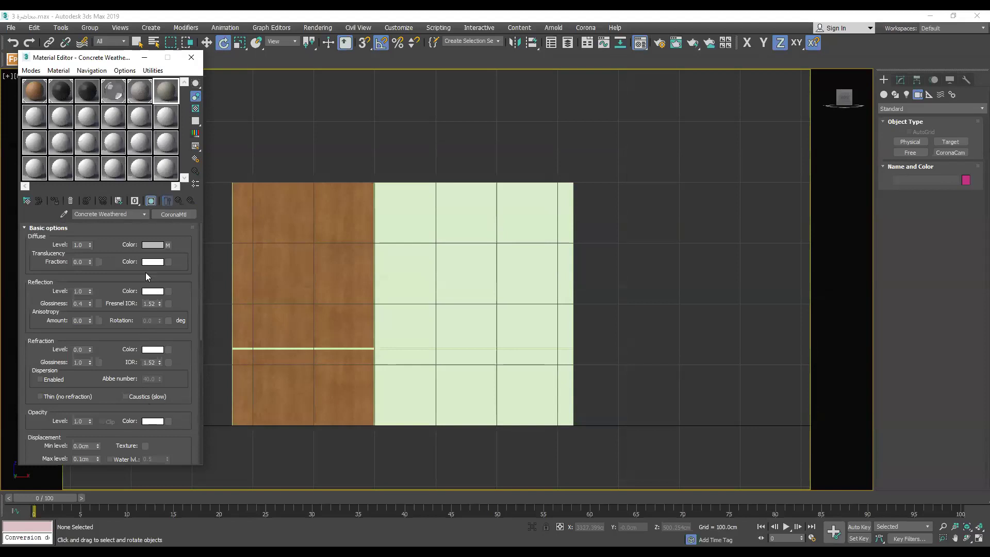
# Set the width and height of the bitmap inside the Concrete Weathered bump normal map to 1.
pyautogui.scroll(-10, 146, 272)
pyautogui.click(92, 242)
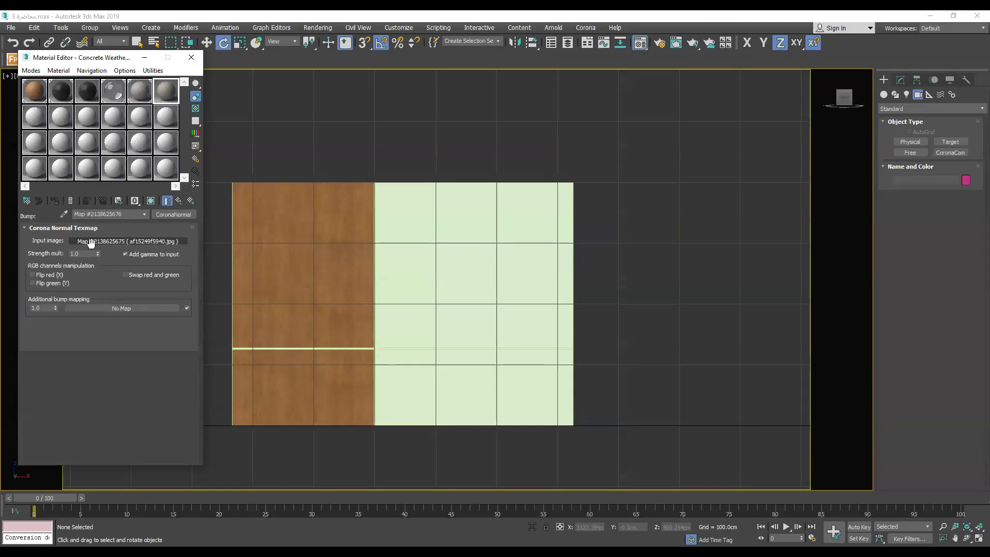
pyautogui.click(91, 243)
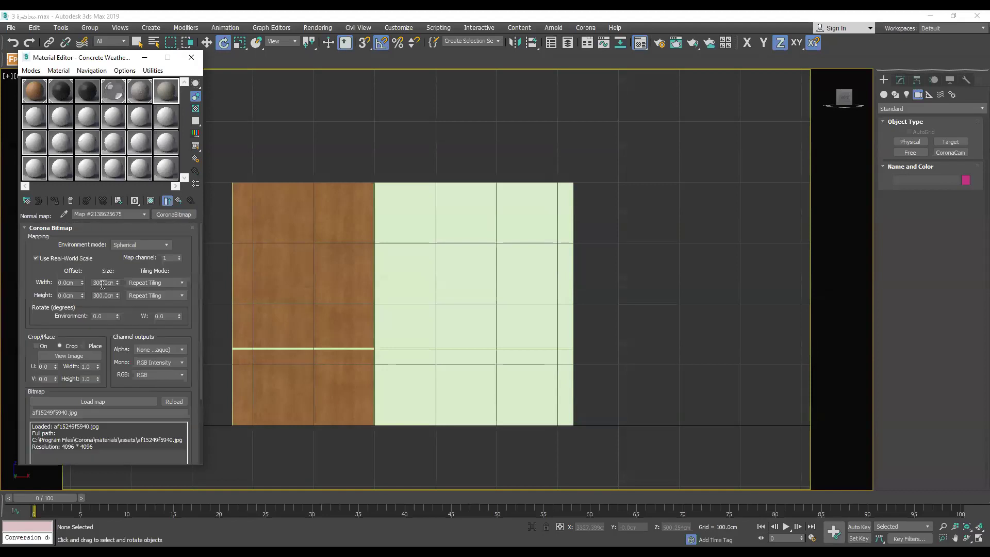
pyautogui.write('1')
pyautogui.press('Tab')
pyautogui.write('1')
pyautogui.click(178, 200)
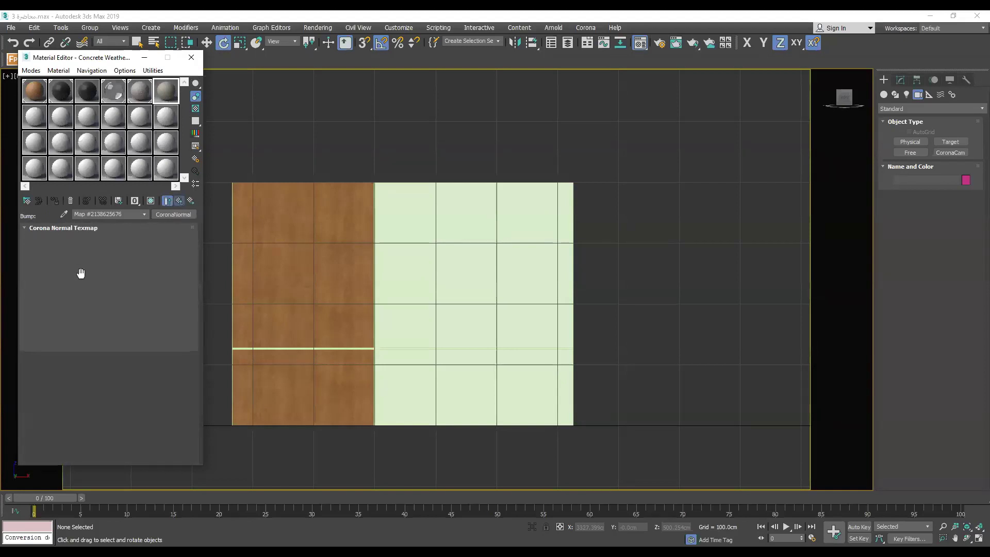
# Apply Concrete Weathered to the large panel right of the vertical joint and add a UVW Map modifier to it.
pyautogui.moveTo(164, 100); pyautogui.dragTo(446, 308)
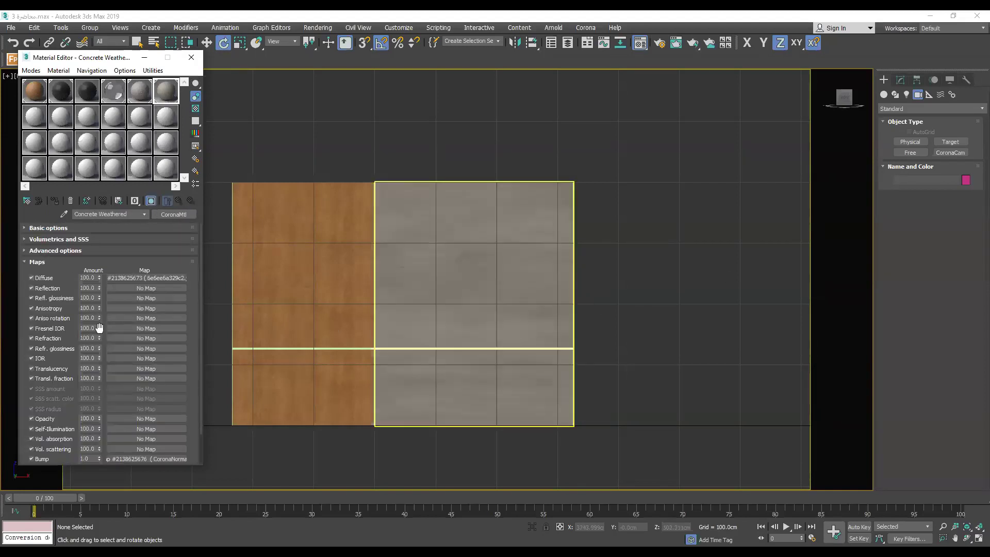
pyautogui.click(537, 291)
pyautogui.press('w')
pyautogui.hotkey('ctrl', 'z')
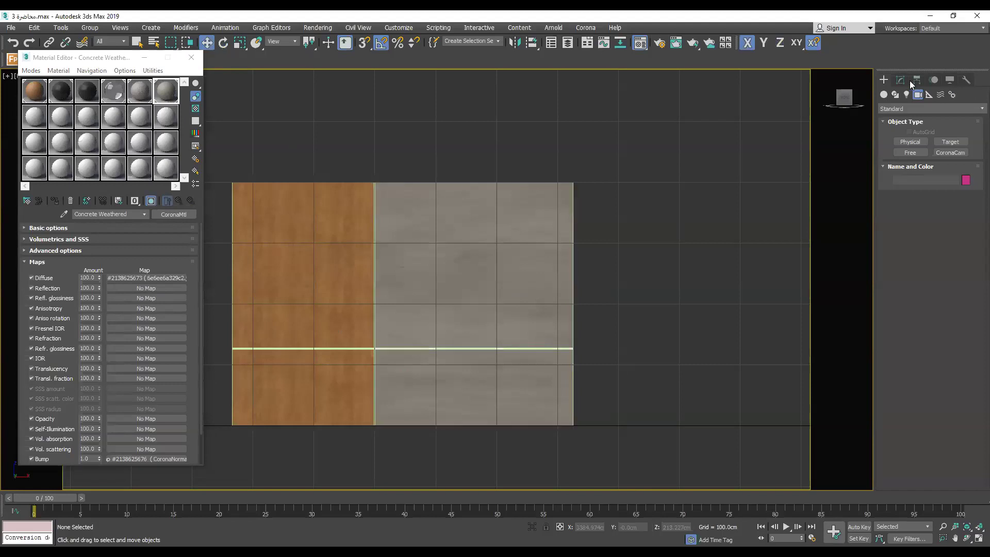
pyautogui.hotkey('ctrl', 'z')
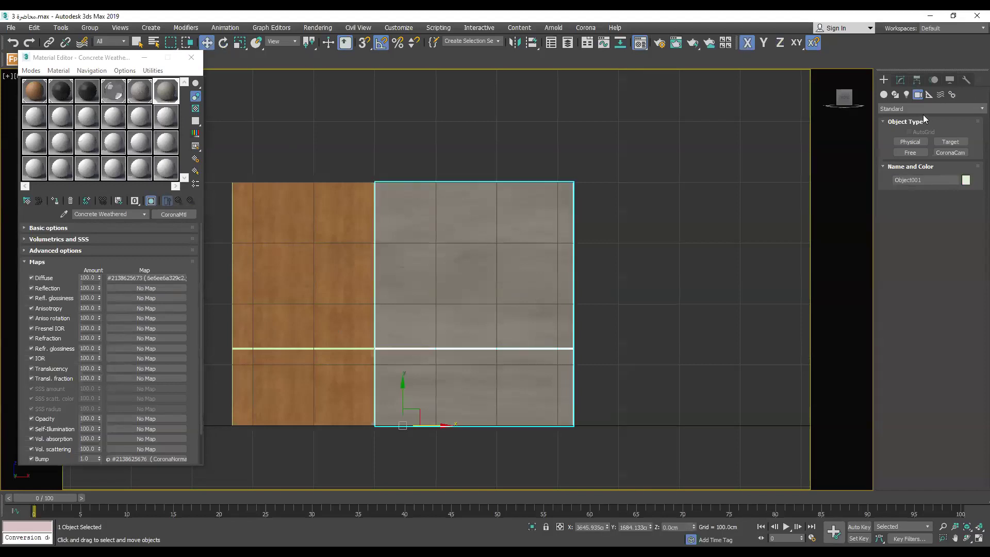
pyautogui.click(923, 115)
pyautogui.scroll(-9, 924, 115)
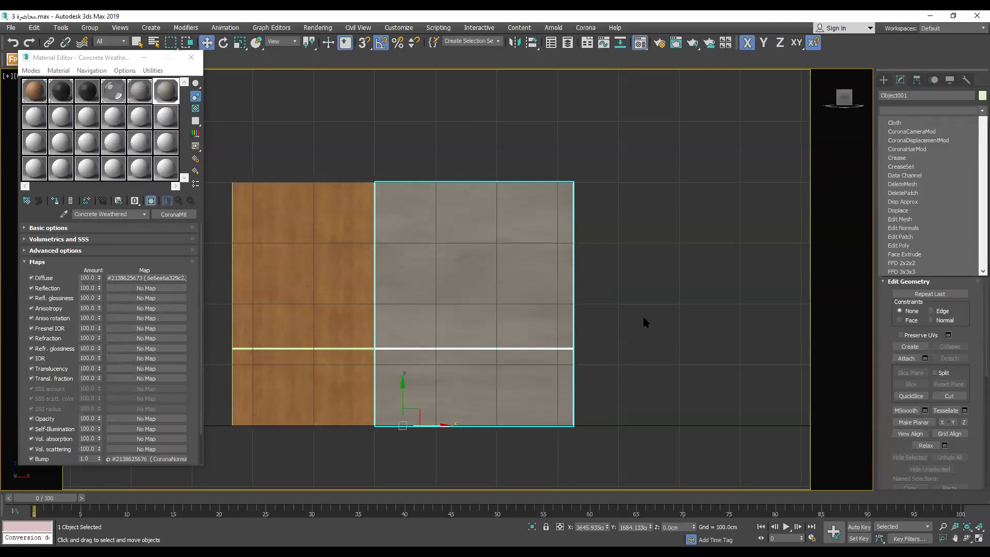
pyautogui.write('uv')
# Load another Concrete Weathered from the Corona Material Library into the seventh sample slot and apply it to the large concrete wall panel.
pyautogui.click(499, 153)
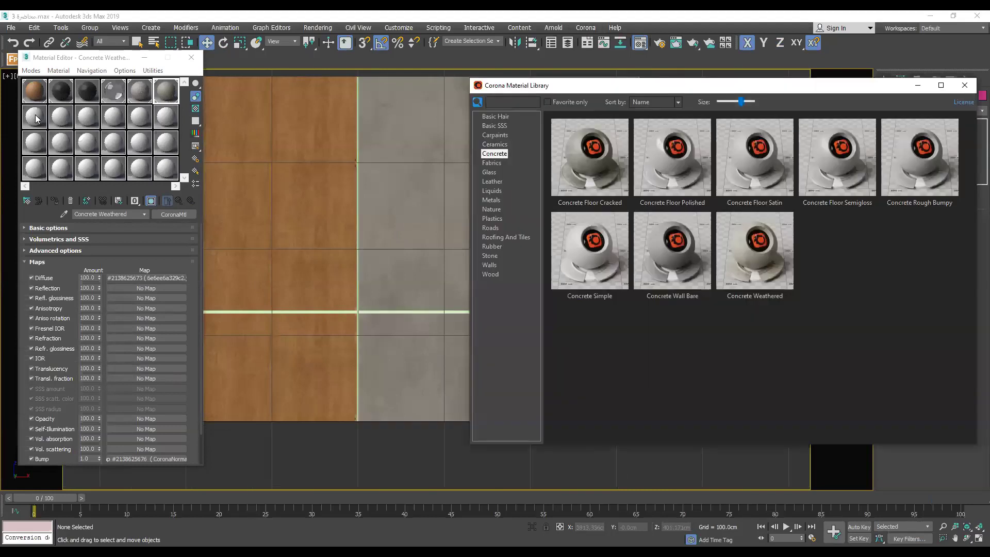
pyautogui.click(35, 118)
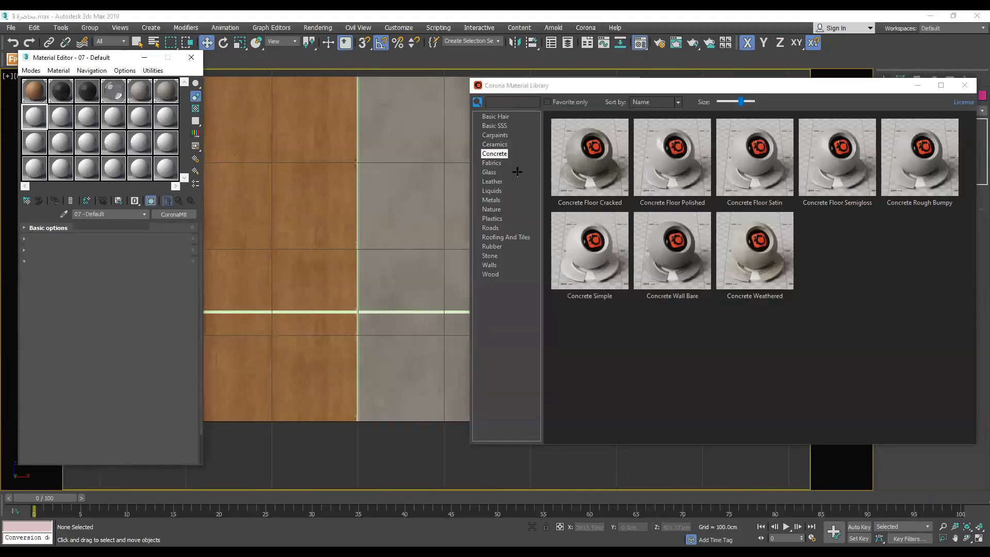
pyautogui.moveTo(755, 251); pyautogui.dragTo(629, 367)
pyautogui.click(965, 85)
pyautogui.click(477, 107)
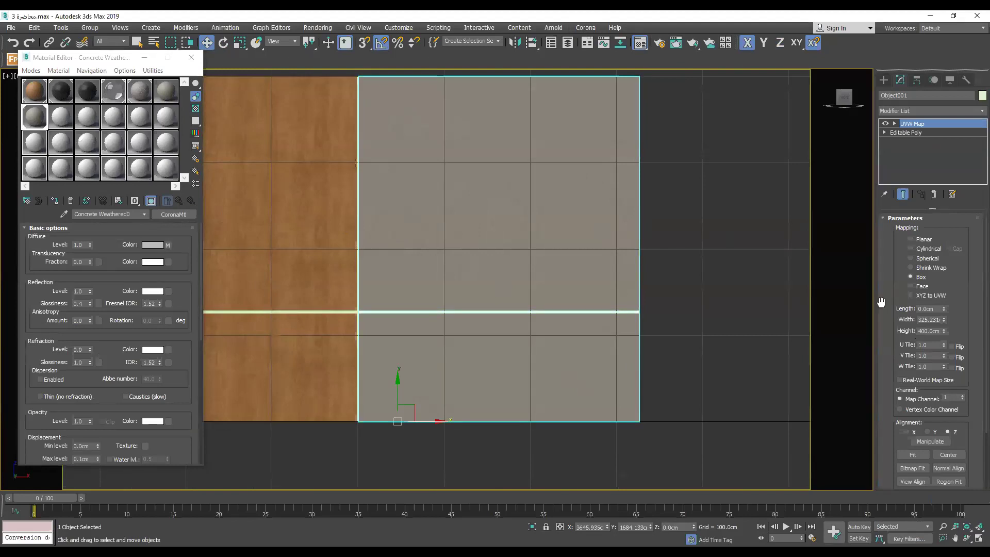
# Set the U and V tiling of the concrete panel's UVW Map to 50.
pyautogui.doubleClick(928, 344)
pyautogui.write('50')
pyautogui.press('Tab')
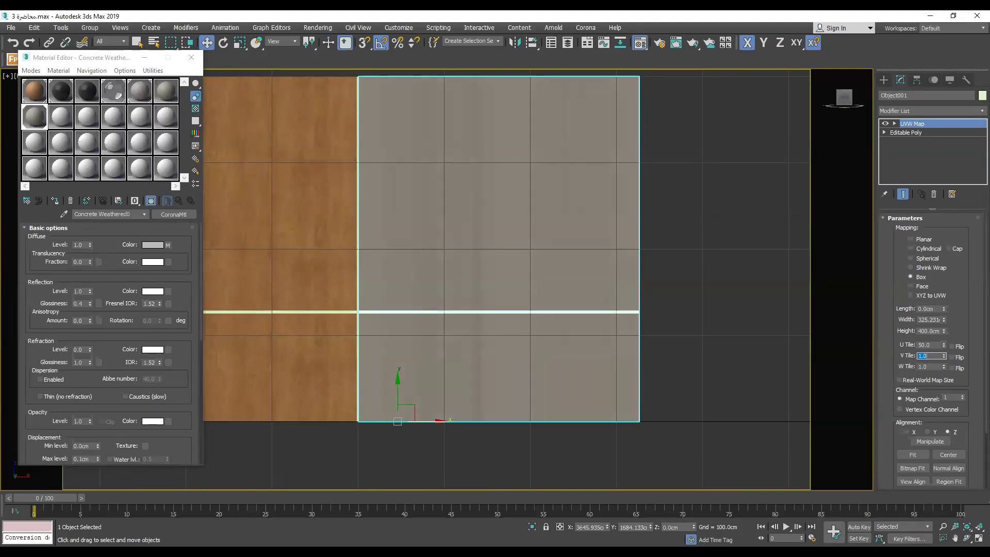
pyautogui.write('50')
pyautogui.press('Return')
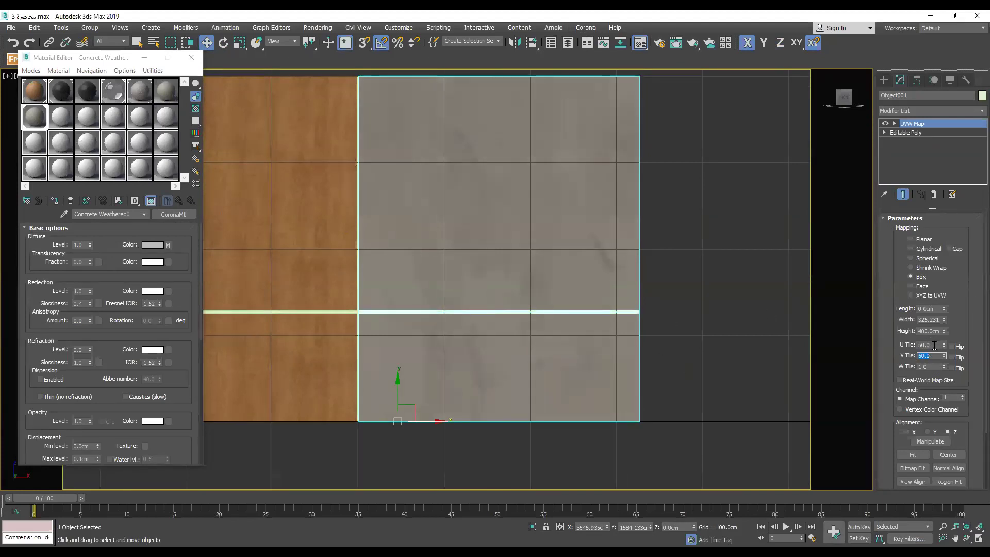
# Set the concrete panel's U and V tiling to 1 and reapply the Concrete Weathered material from the sixth sample slot.
pyautogui.write('1')
pyautogui.hotkey('shift', 'Tab')
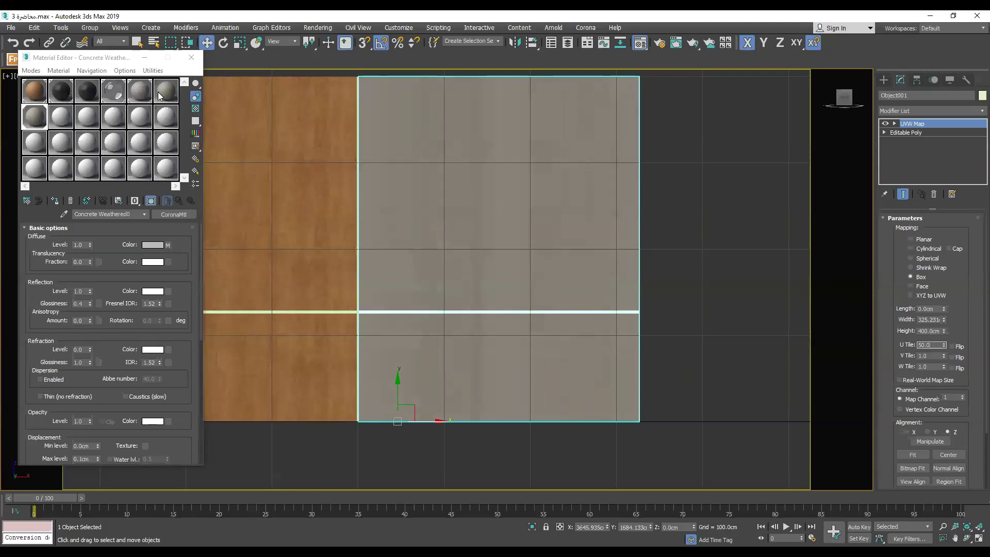
pyautogui.write('1')
pyautogui.click(686, 134)
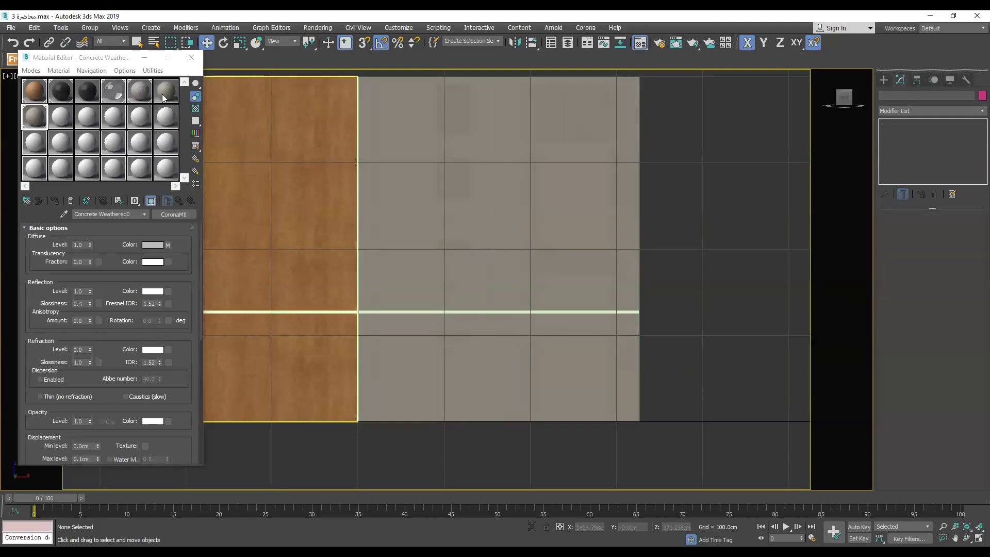
pyautogui.moveTo(162, 94); pyautogui.dragTo(429, 262)
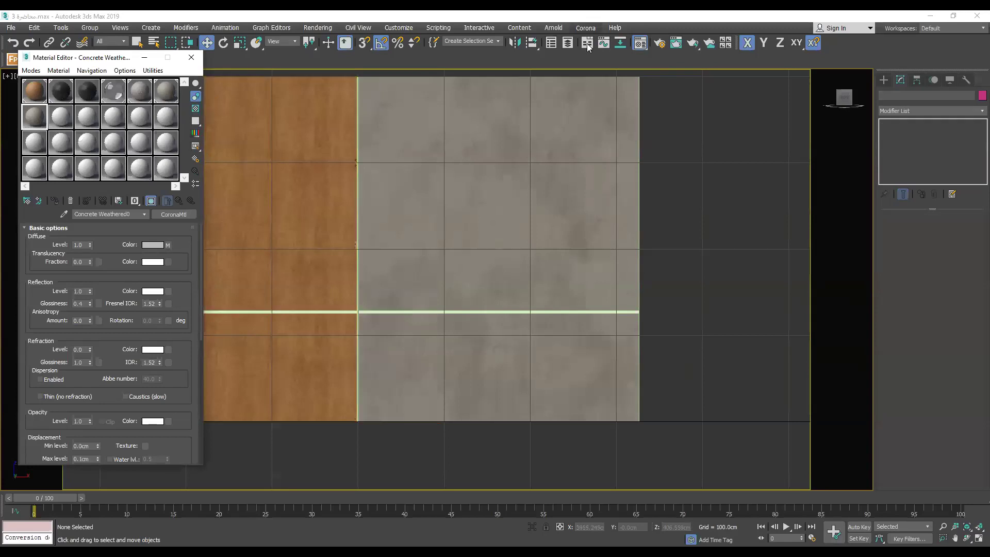
# Open the Corona Material Library and check the wall joints in the reference render on page 5 of 3DMax-Lecture2.pdf in Adobe Acrobat.
pyautogui.click(587, 43)
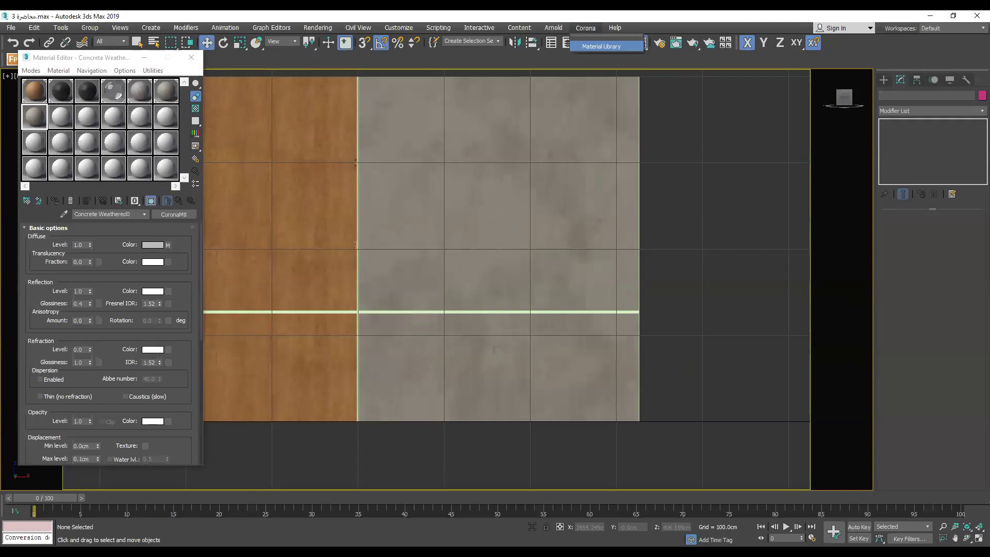
pyautogui.click(601, 46)
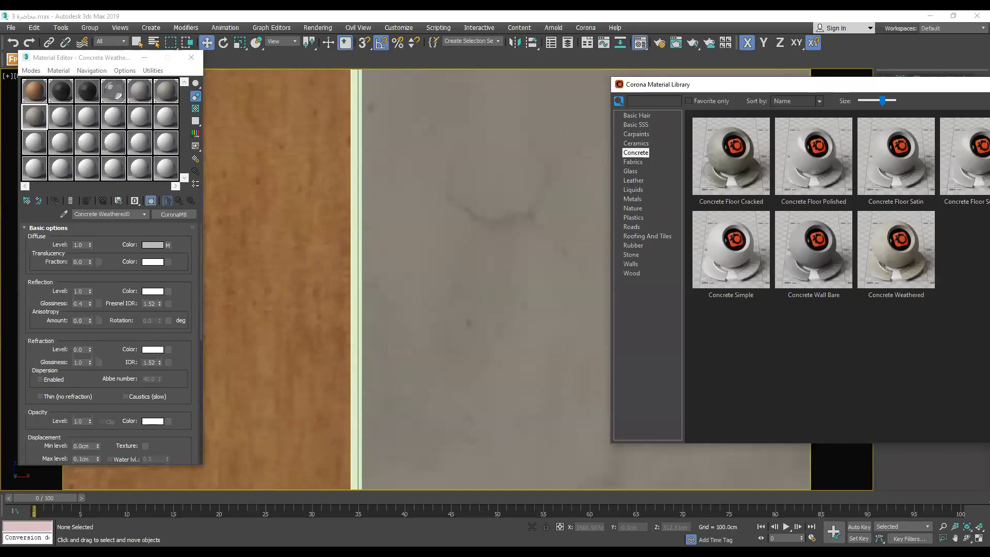
pyautogui.click(425, 146)
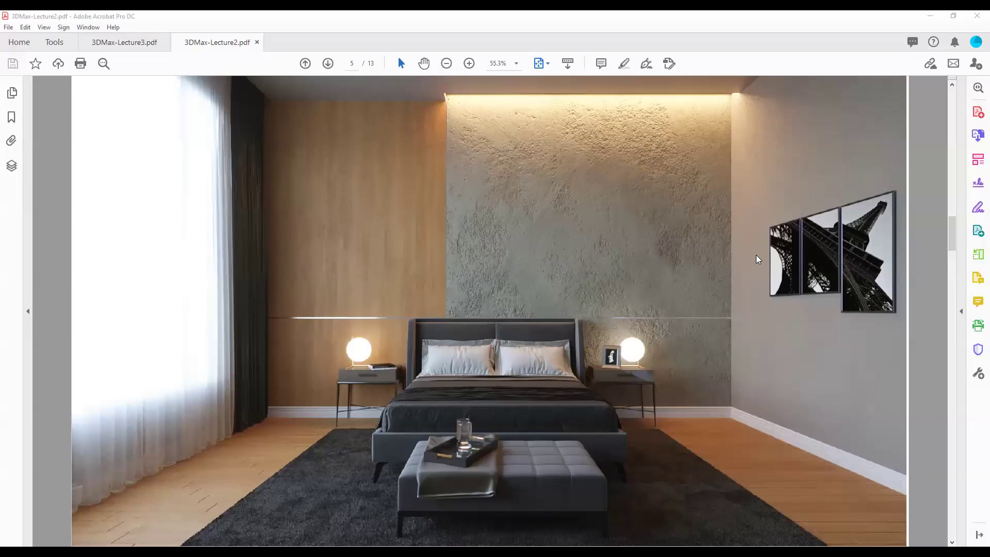
pyautogui.hotkey('alt', 'Tab')
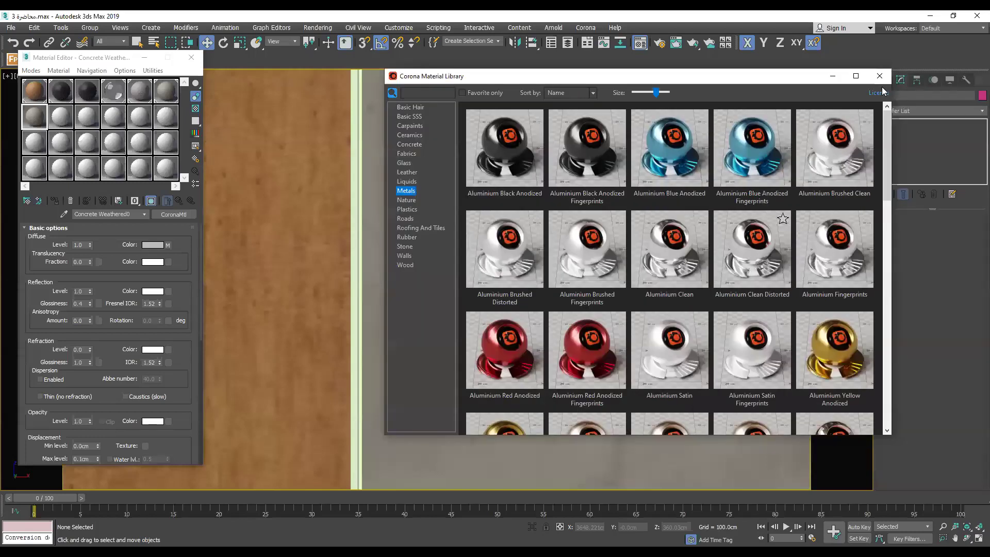
# Load Chrome Clean Distorted from the library's Metals category into the eighth sample slot and apply it to the joint strips between the wall panels.
pyautogui.scroll(-3, 883, 86)
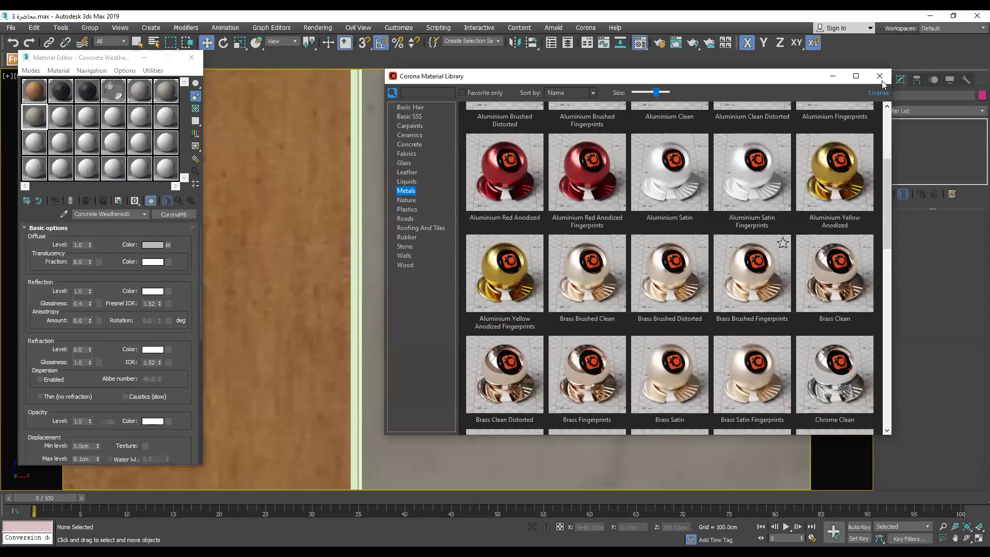
pyautogui.scroll(-2, 883, 86)
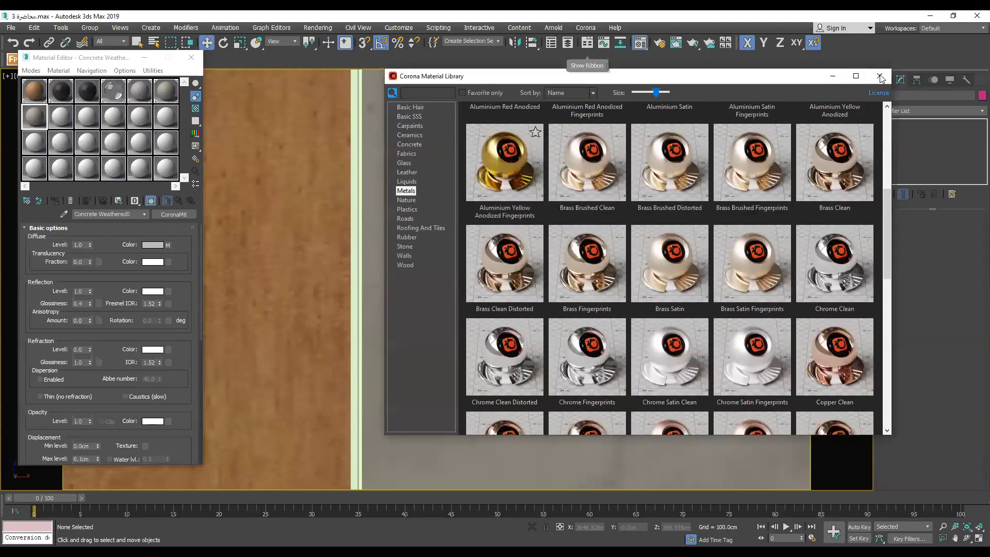
pyautogui.moveTo(65, 114); pyautogui.dragTo(358, 141)
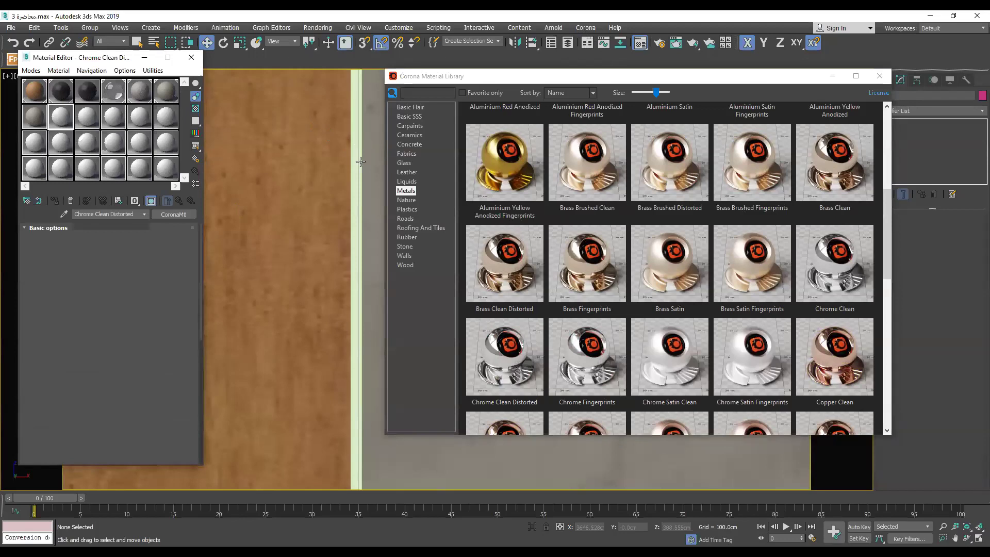
pyautogui.click(367, 199)
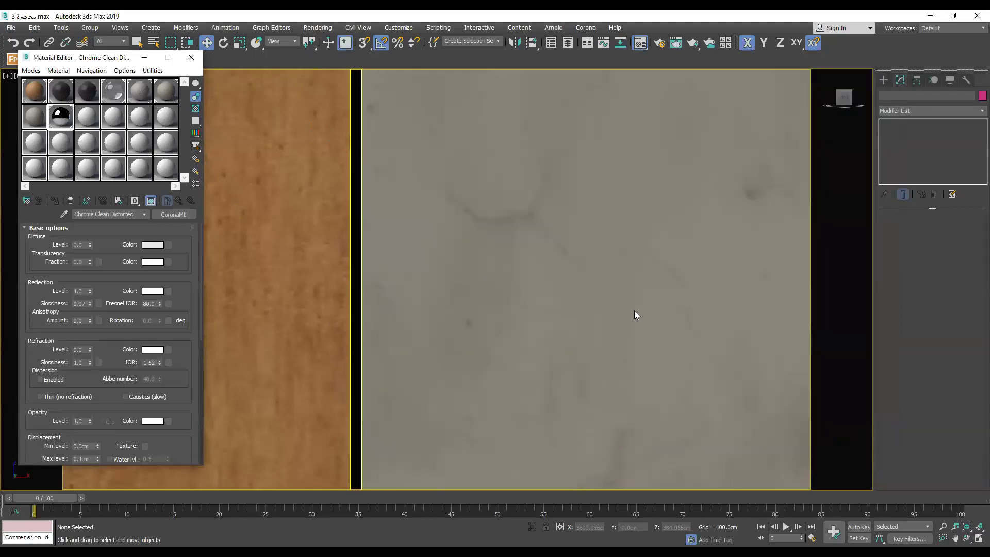
pyautogui.scroll(-2, 499, 274)
pyautogui.scroll(-2, 510, 289)
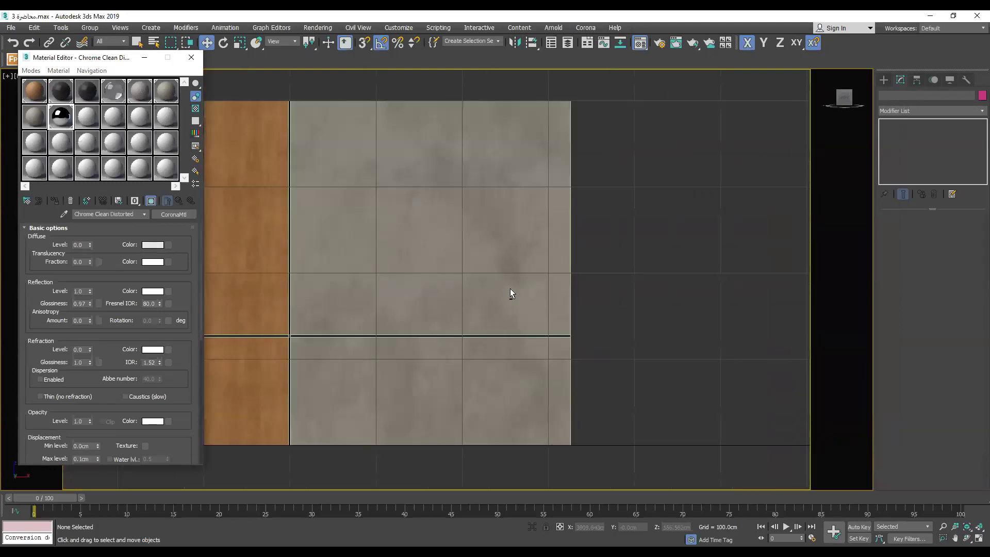
# Group all the bed wall pieces under the default name and test that they move together, keeping the original position.
pyautogui.scroll(-2, 509, 289)
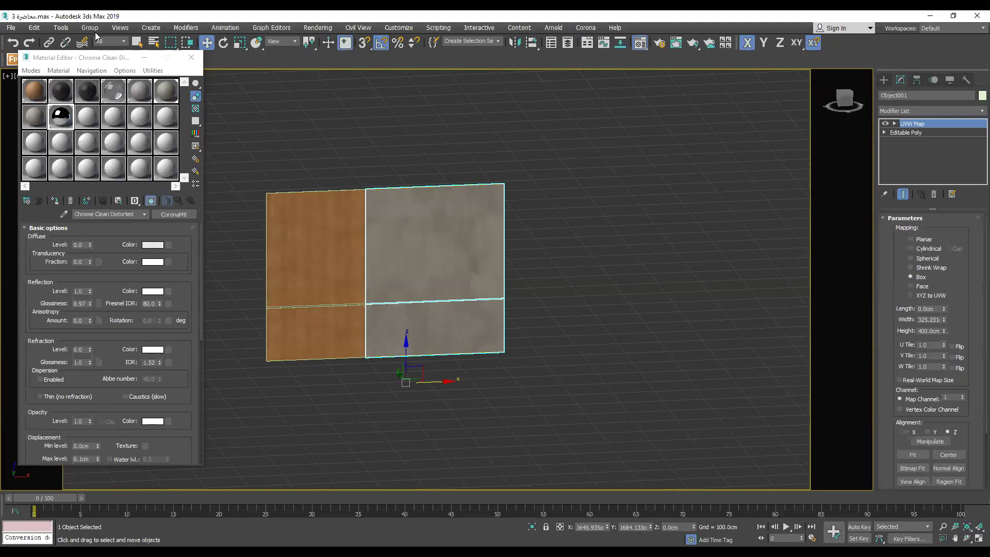
pyautogui.hotkey('ctrl', 'a')
pyautogui.hotkey('alt', 'g')
pyautogui.press('Return')
pyautogui.moveTo(410, 274); pyautogui.dragTo(553, 245)
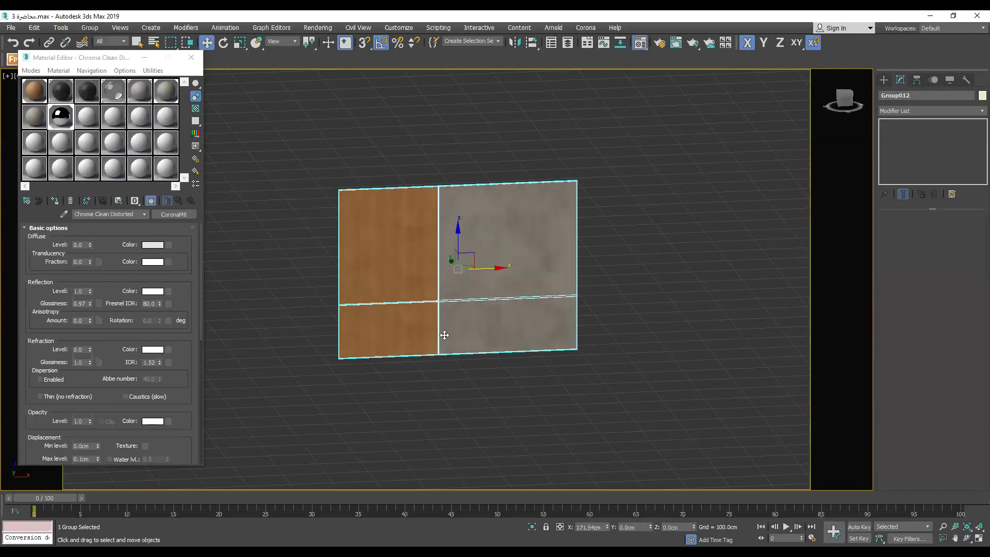
pyautogui.moveTo(444, 335); pyautogui.dragTo(398, 395)
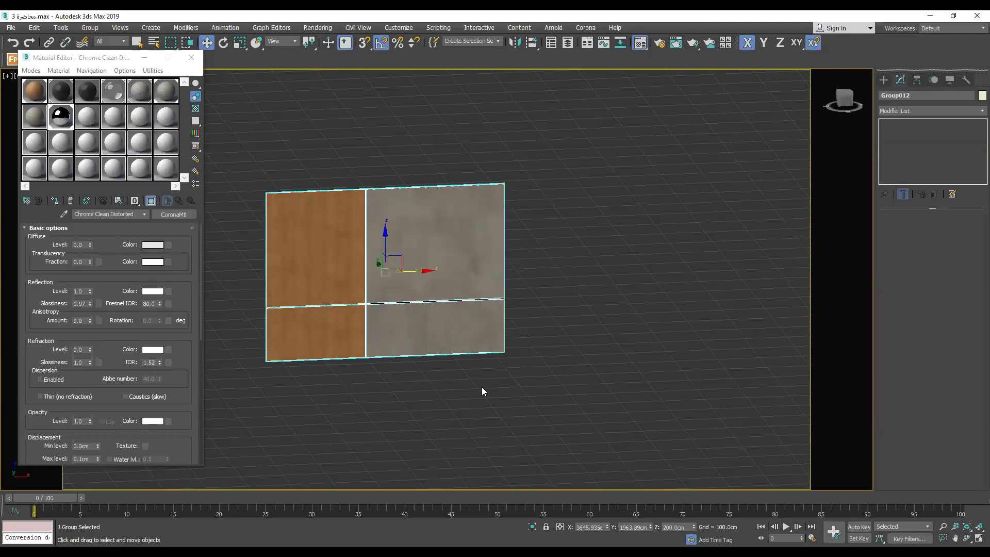
# Unhide all the room objects, view the scene through PhysCamera001 and close the Material Editor.
pyautogui.press('f')
pyautogui.rightClick(465, 412)
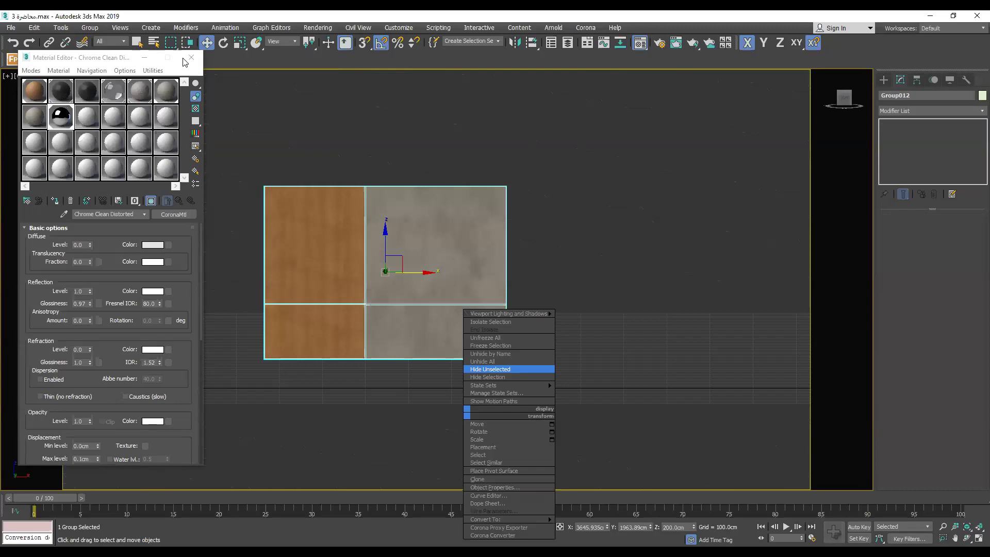
pyautogui.click(531, 369)
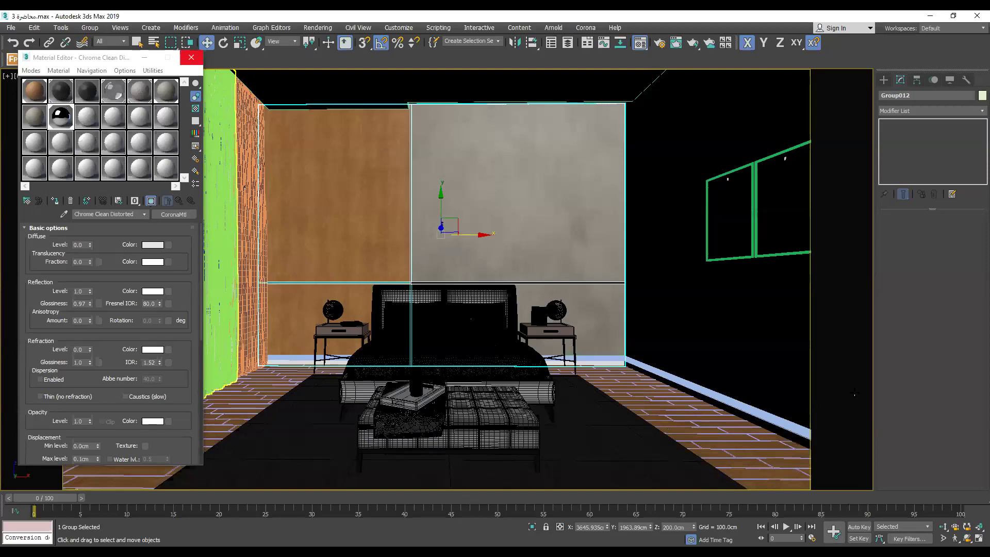
pyautogui.click(191, 57)
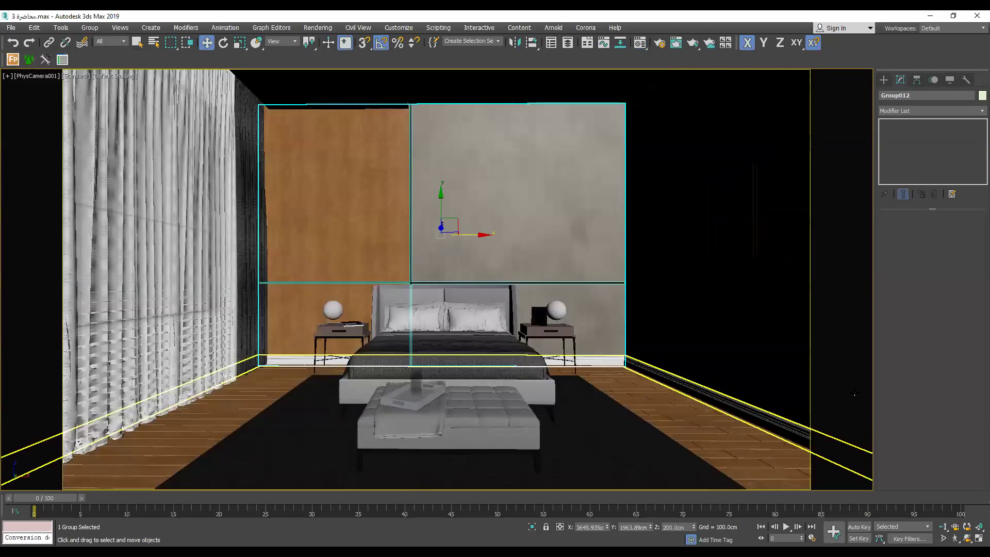
# Switch to the four-viewport layout and turn on safe frames in the upper camera view.
pyautogui.click(854, 393)
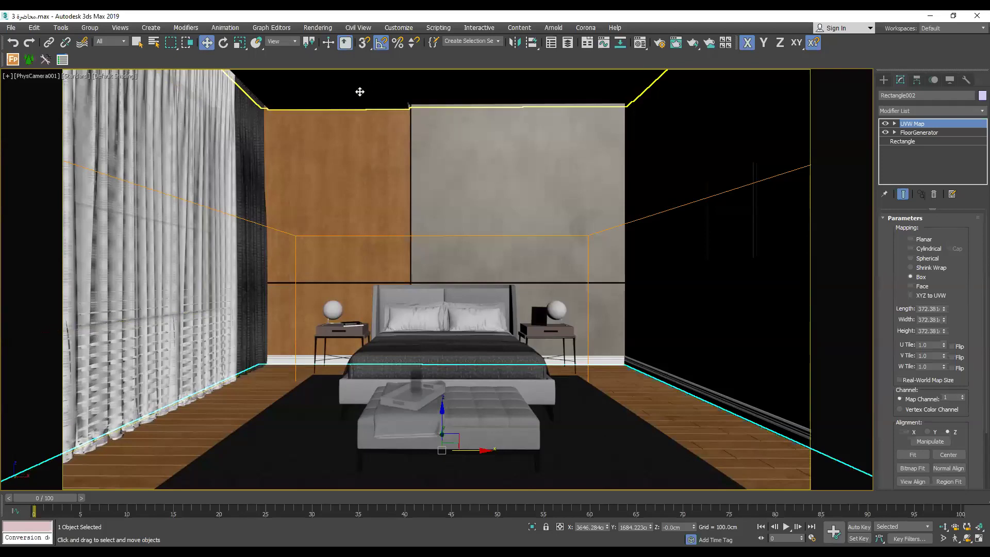
pyautogui.click(412, 140)
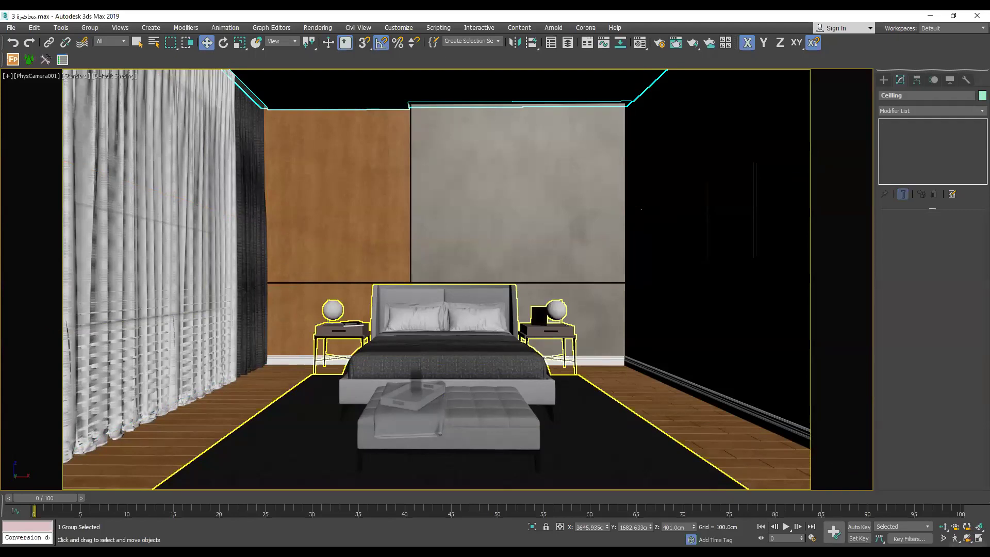
pyautogui.hotkey('alt', 'w')
pyautogui.click(619, 206)
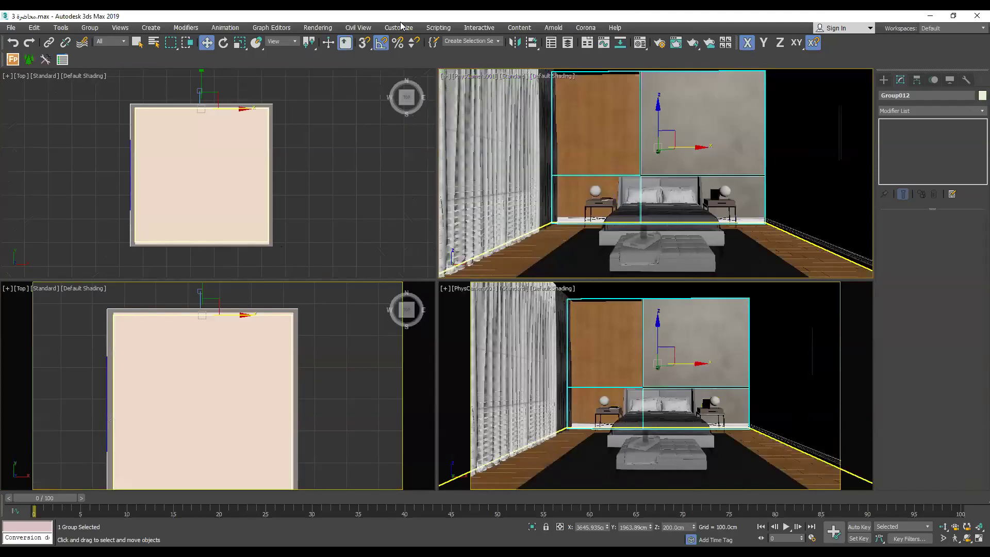
pyautogui.hotkey('shift', 'f')
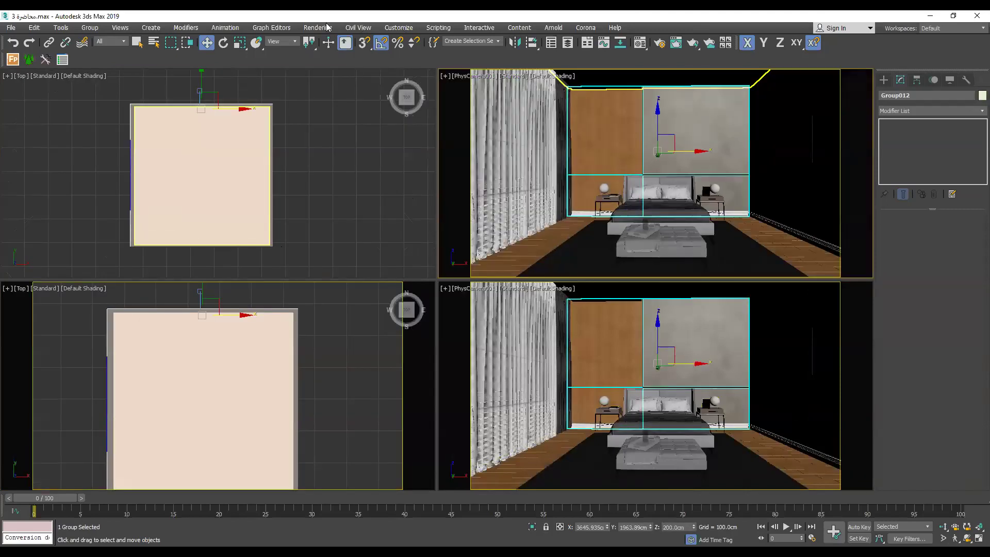
# Set the environment background color to white (RGB 255, 255, 255).
pyautogui.click(317, 28)
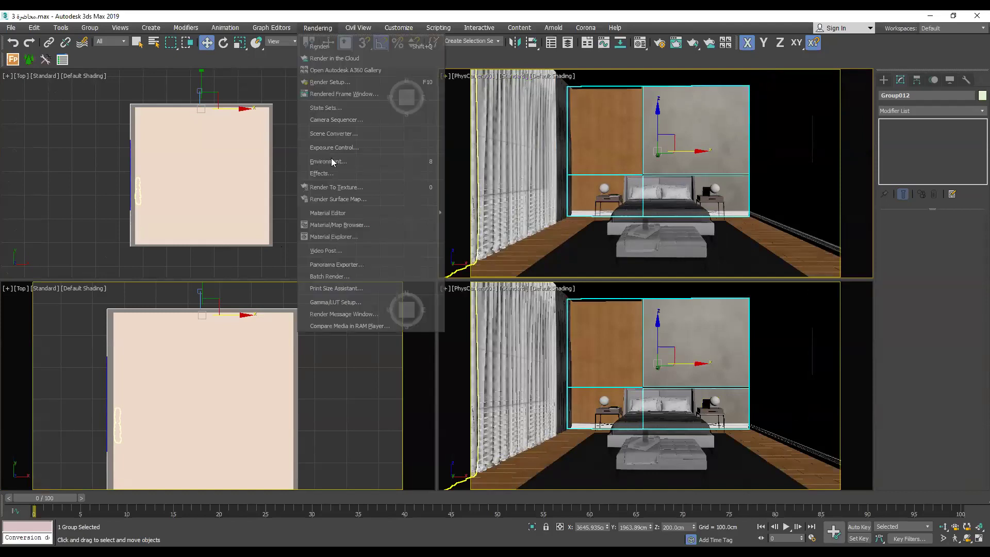
pyautogui.click(299, 163)
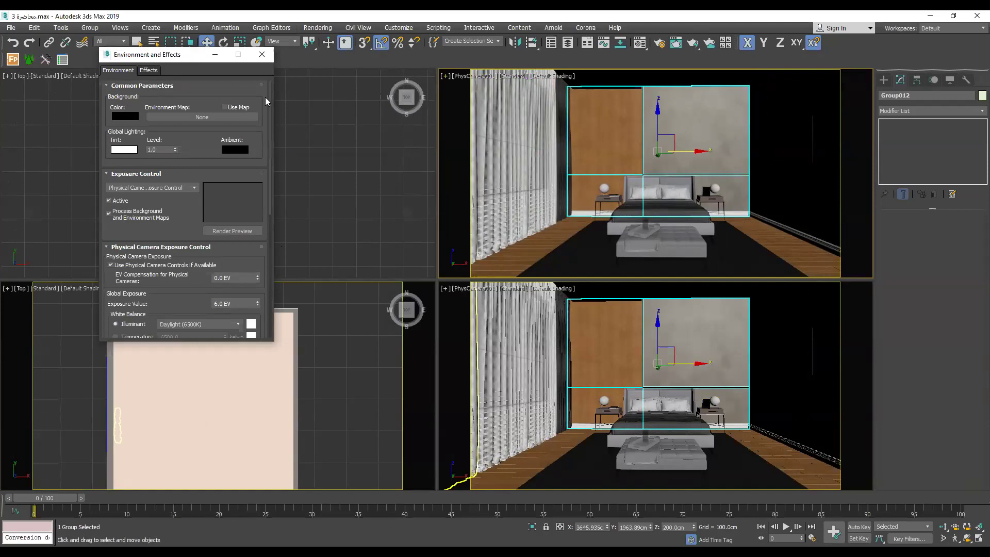
pyautogui.moveTo(296, 85); pyautogui.dragTo(311, 161)
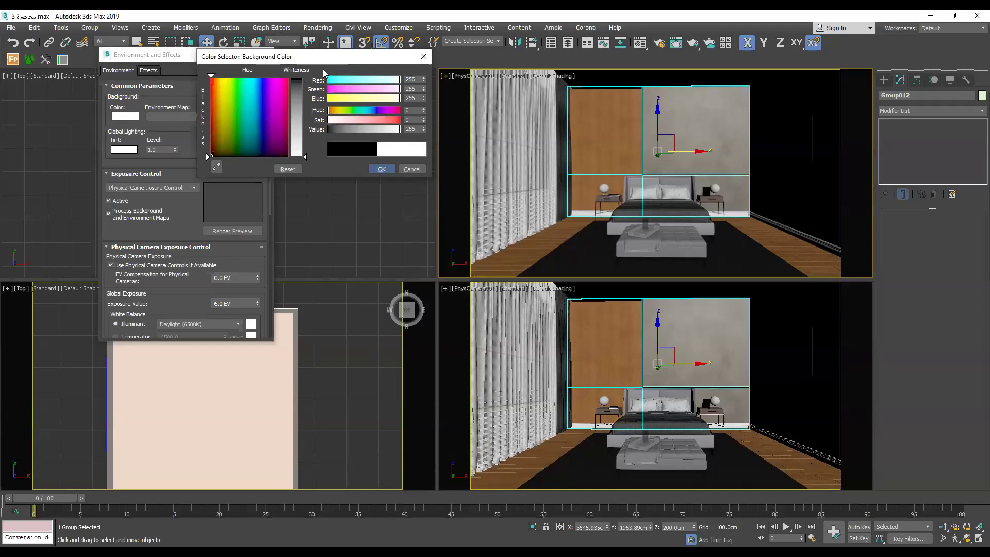
pyautogui.press('Return')
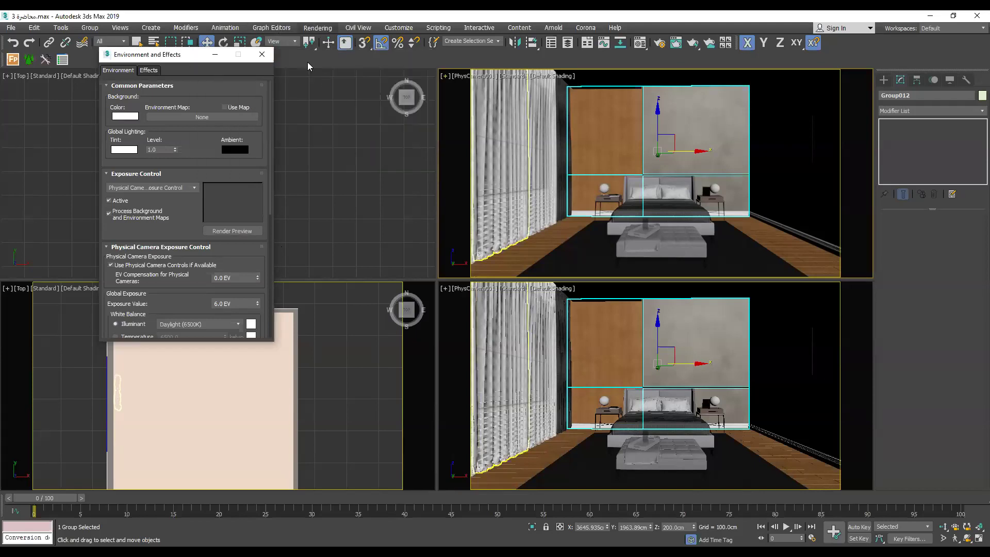
# Start a Corona interactive rendering of PhysCamera001 from Render Setup, dismiss the error message window and move the render window aside.
pyautogui.press('F10')
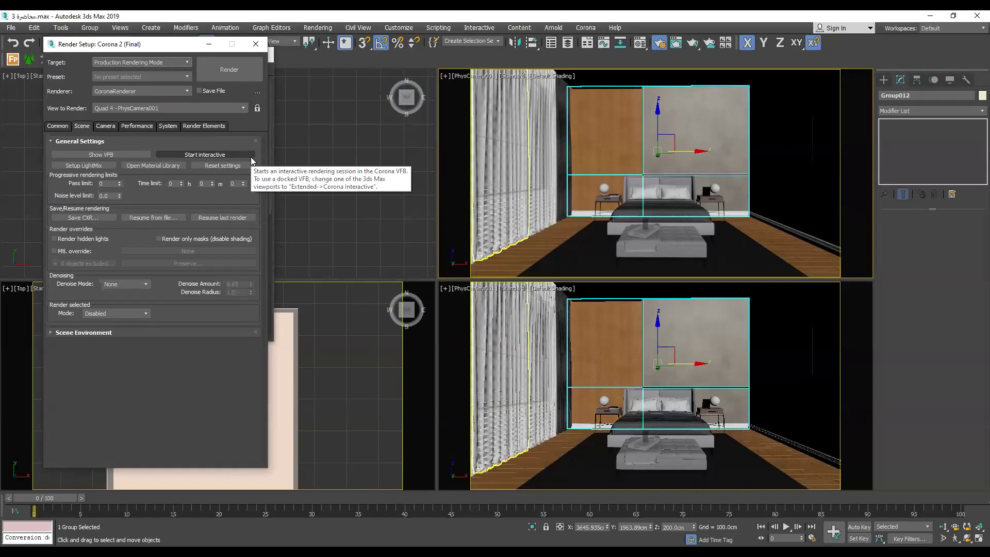
pyautogui.click(251, 156)
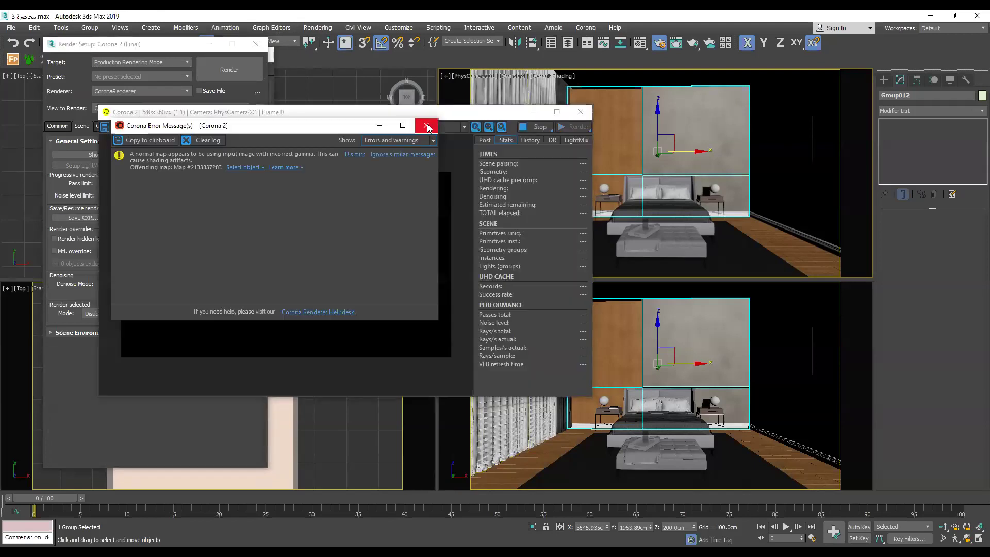
pyautogui.click(426, 126)
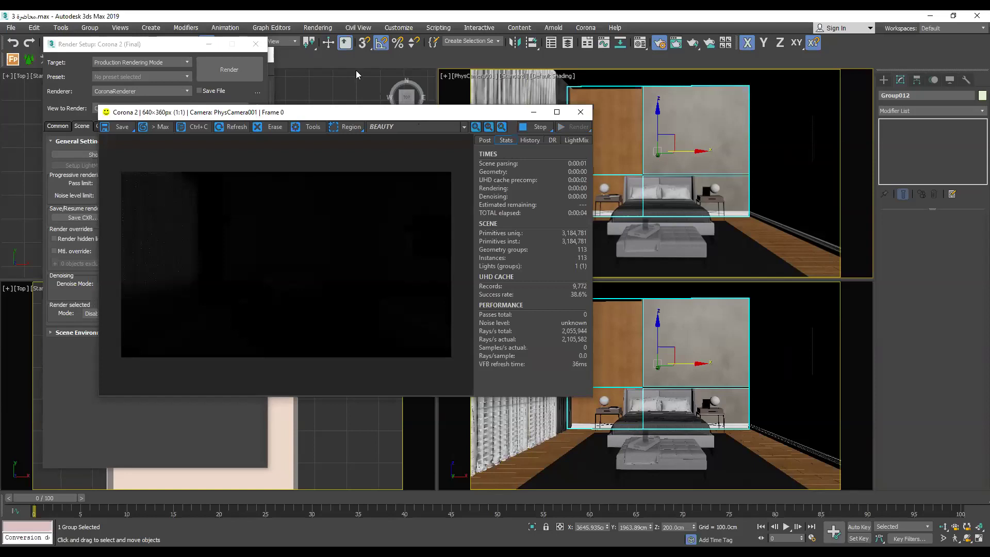
pyautogui.moveTo(415, 114); pyautogui.dragTo(359, 67)
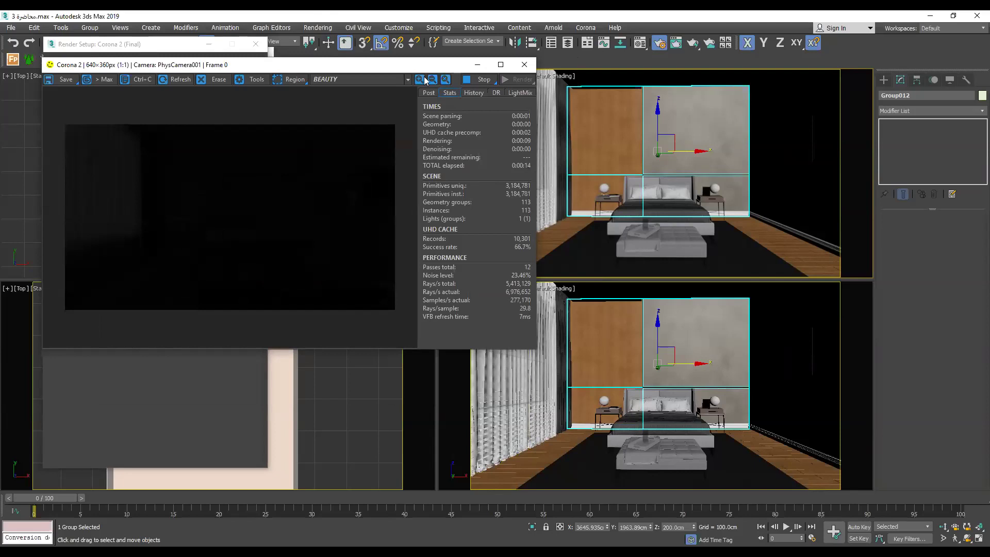
pyautogui.moveTo(386, 62); pyautogui.dragTo(340, 53)
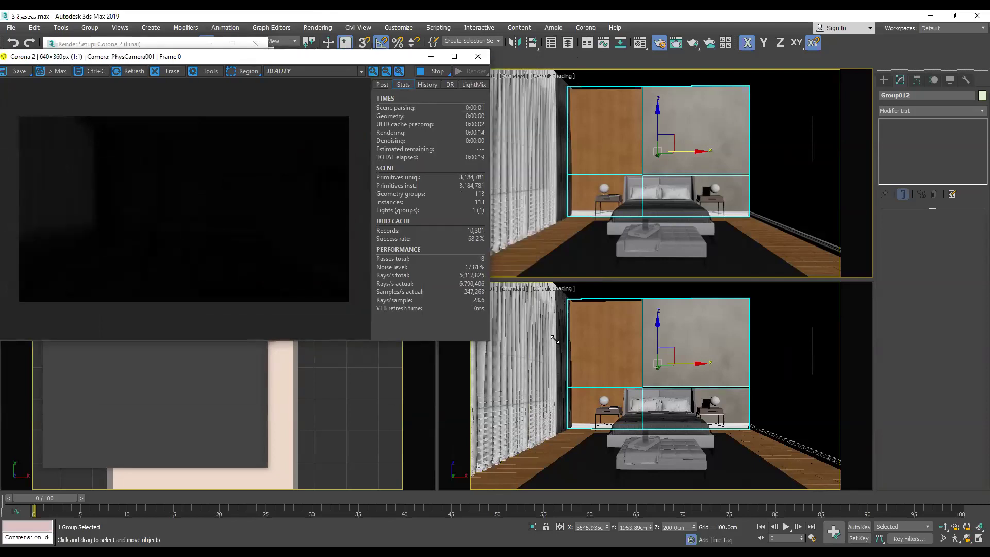
# Select PhysCamera001 and collapse its Basic and Physical Camera settings.
pyautogui.moveTo(423, 58); pyautogui.dragTo(489, 55)
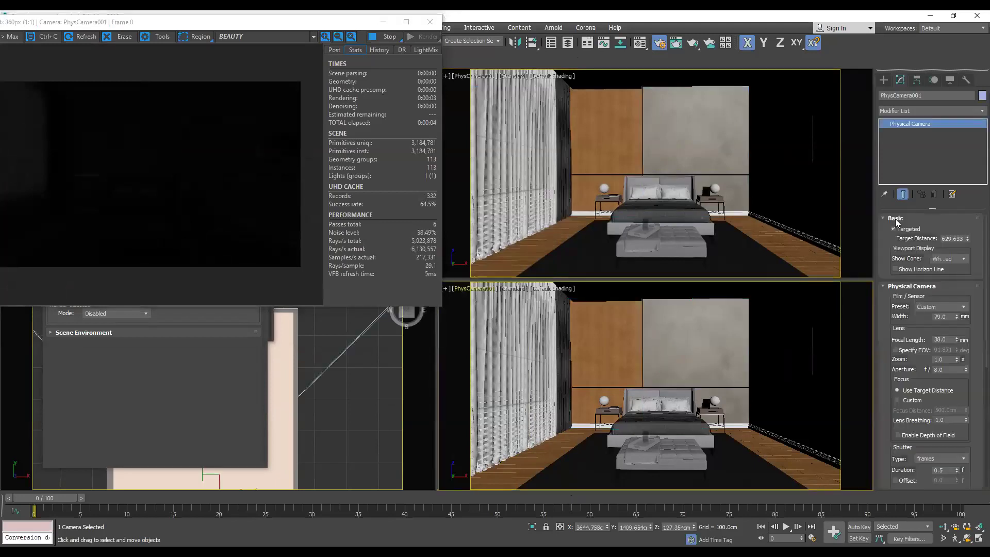
pyautogui.click(895, 218)
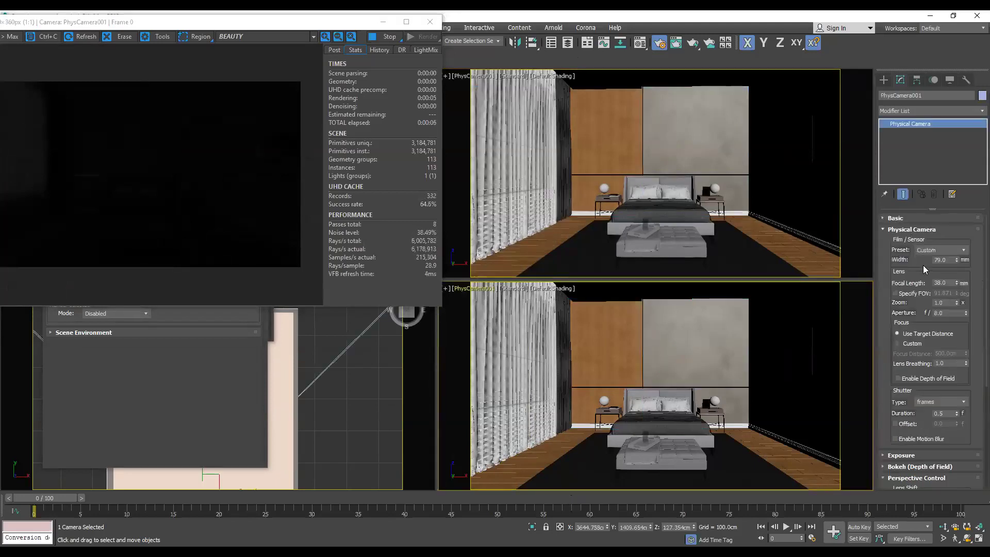
pyautogui.click(915, 230)
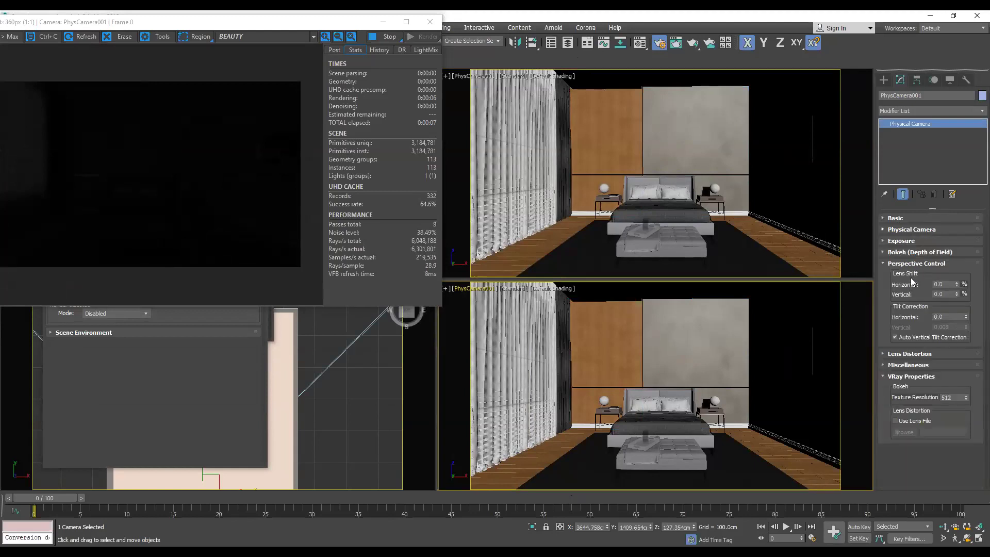
# Try exposure targets of 4 and 6 EV on the physical camera, and settle on a target of 0 EV.
pyautogui.click(917, 264)
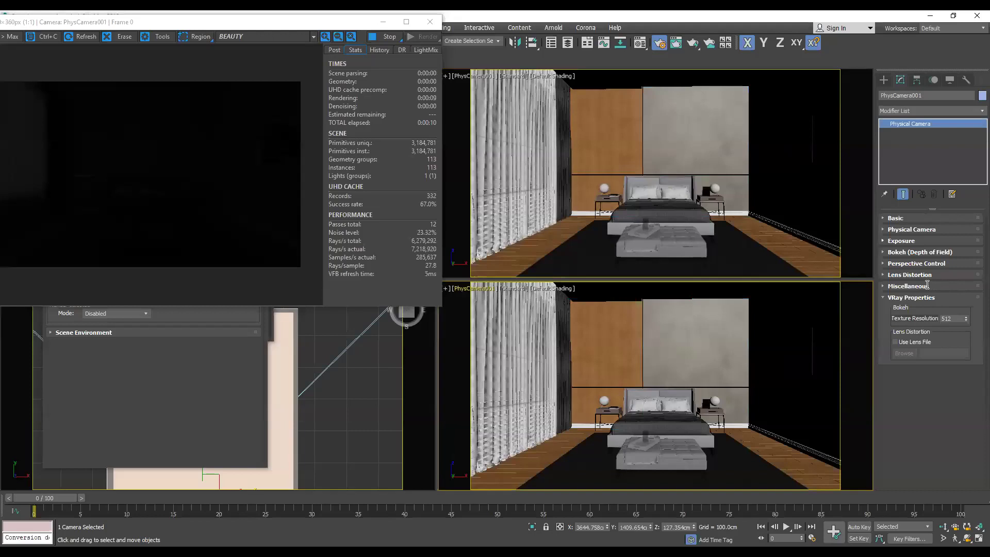
pyautogui.click(901, 241)
pyautogui.doubleClick(938, 285)
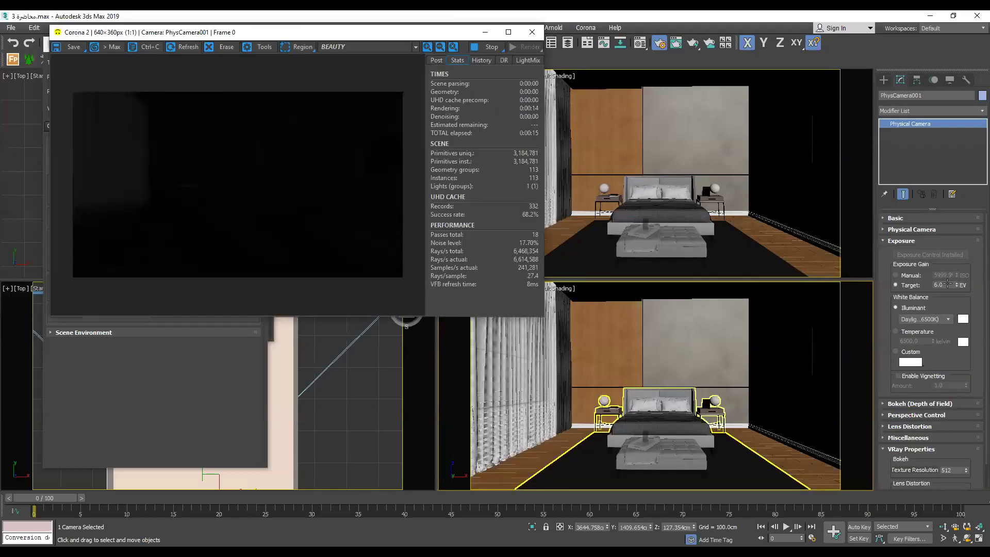
pyautogui.rightClick(948, 284)
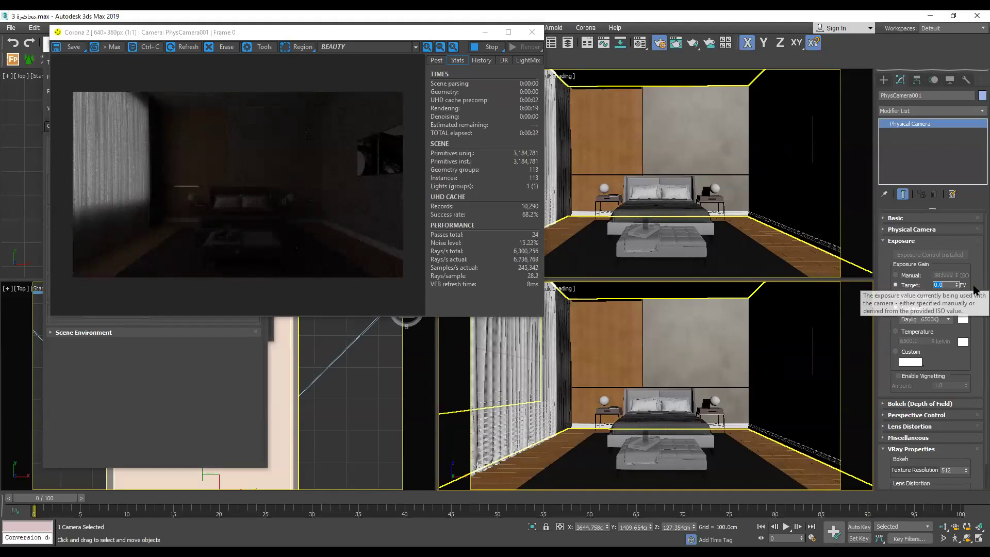
pyautogui.write('4')
pyautogui.press('Return')
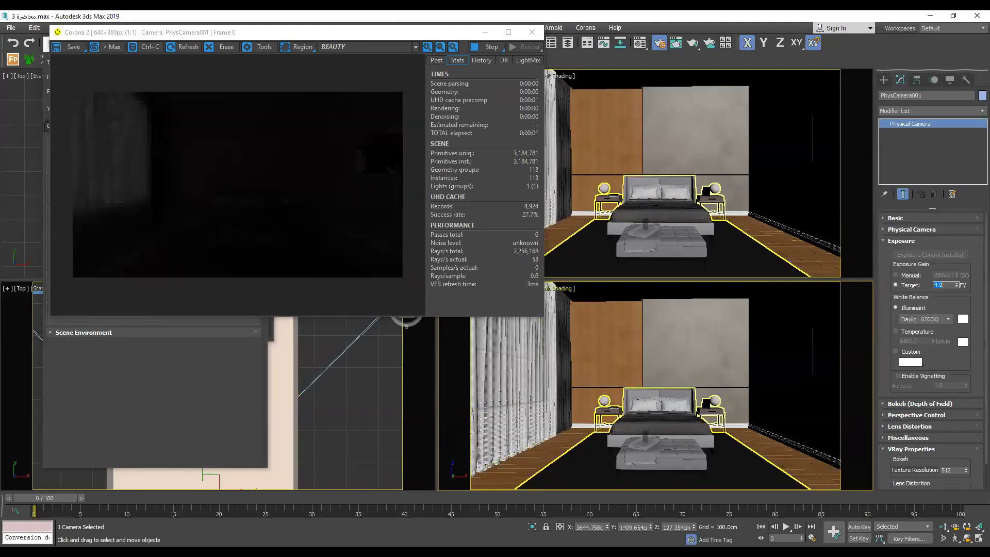
pyautogui.write('6')
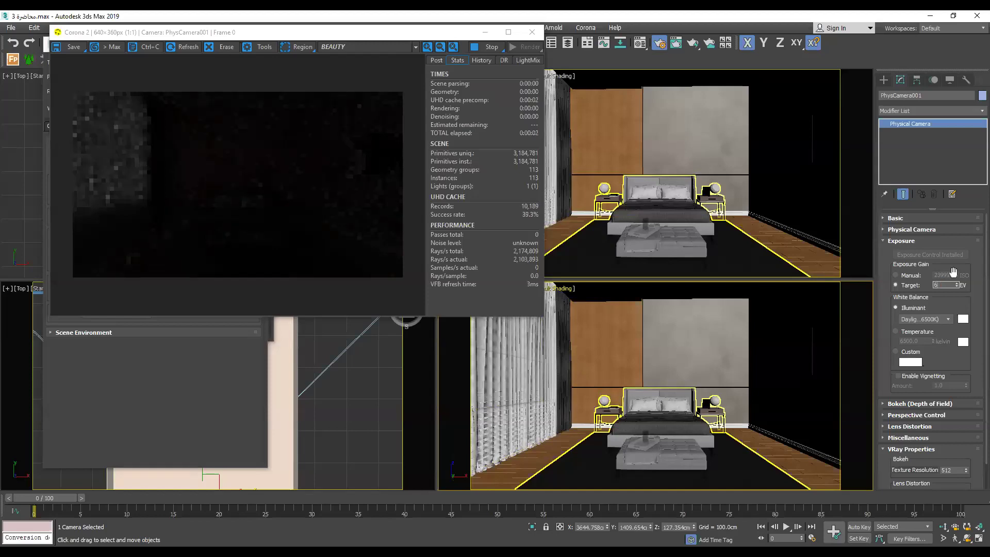
pyautogui.press('Return')
pyautogui.write('0')
pyautogui.press('Return')
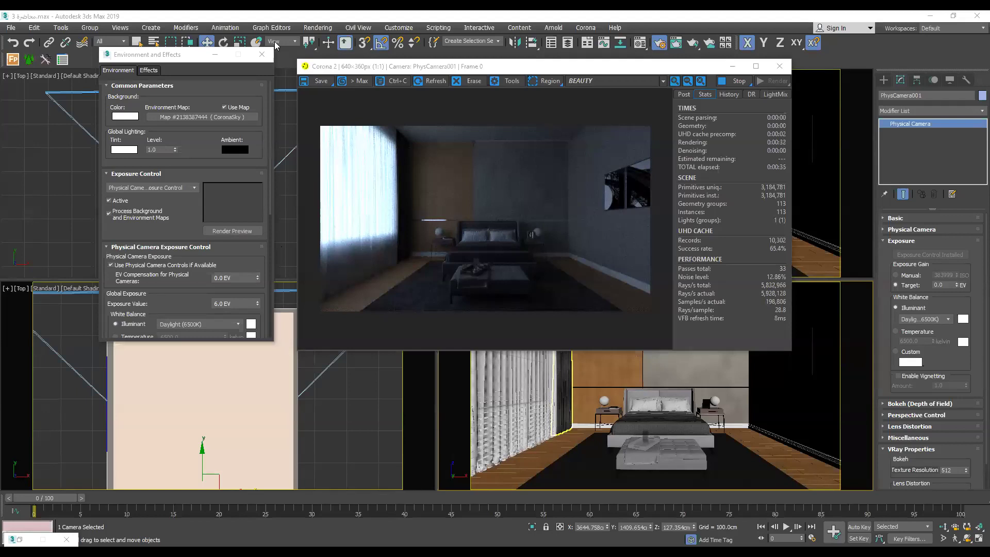
# Clear the environment map, stop the running render, and assign a new CoronaSky map as the environment map.
pyautogui.rightClick(206, 123)
pyautogui.click(231, 149)
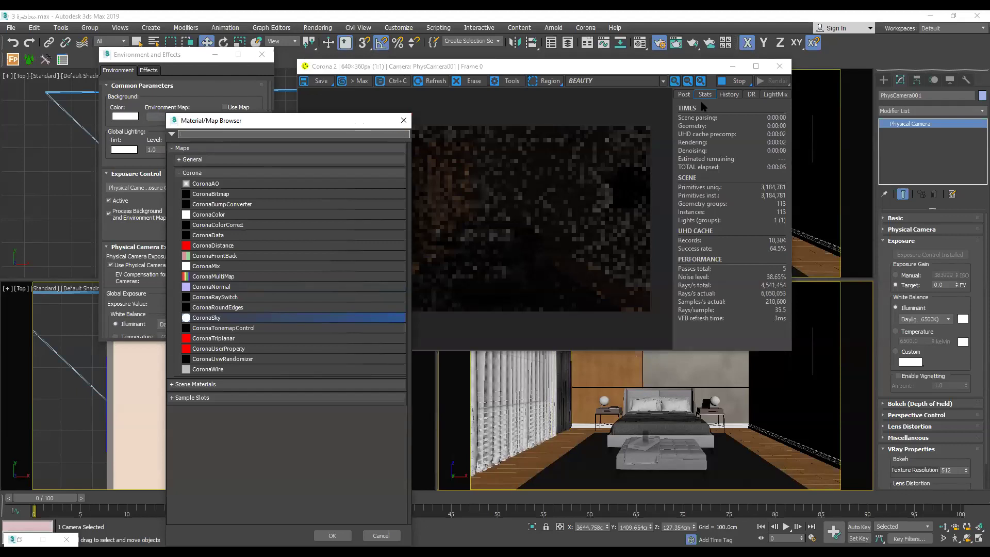
pyautogui.click(744, 82)
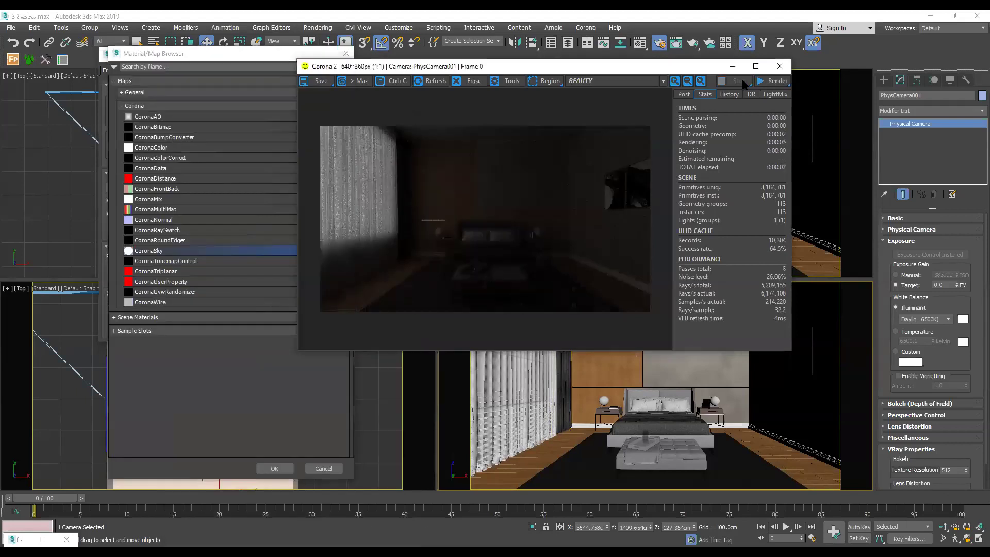
pyautogui.moveTo(678, 62); pyautogui.dragTo(697, 62)
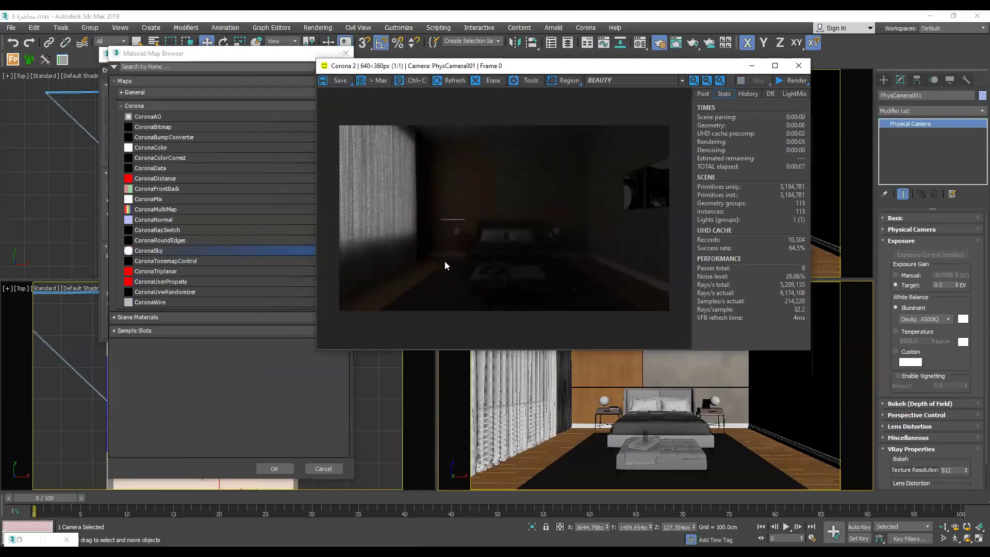
pyautogui.moveTo(650, 66); pyautogui.dragTo(704, 59)
pyautogui.moveTo(206, 53); pyautogui.dragTo(319, 51)
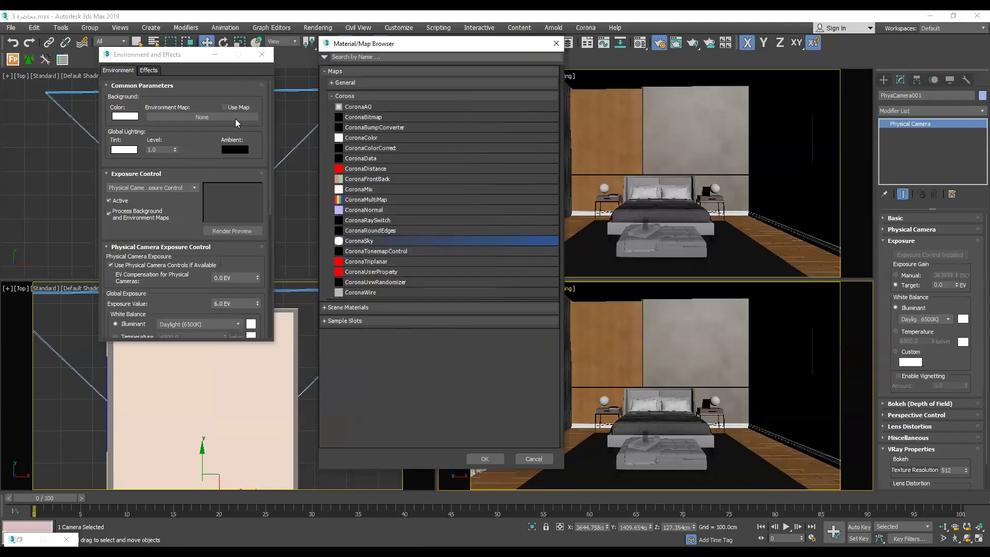
pyautogui.press('Return')
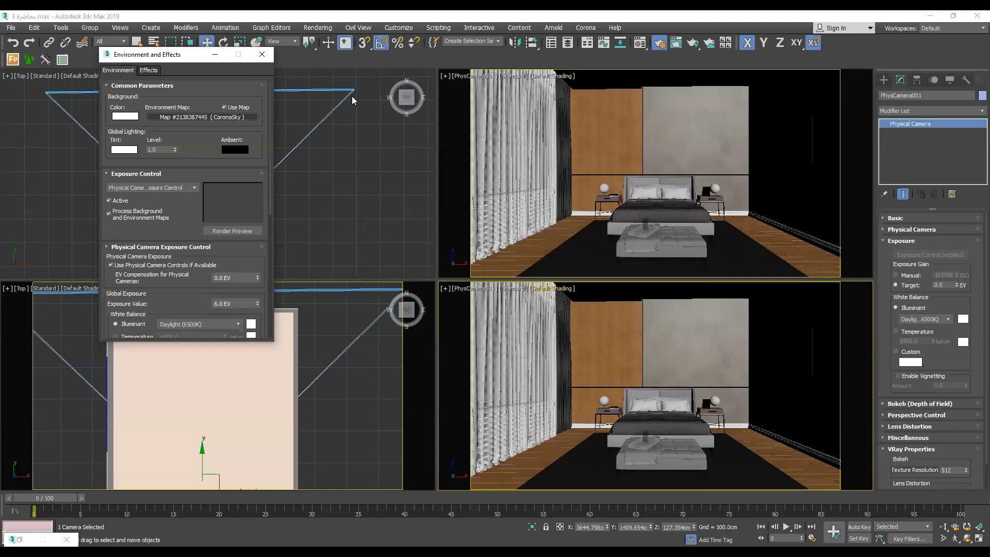
# Place the CoronaSky environment map as an instance in an empty Material Editor slot.
pyautogui.press('m')
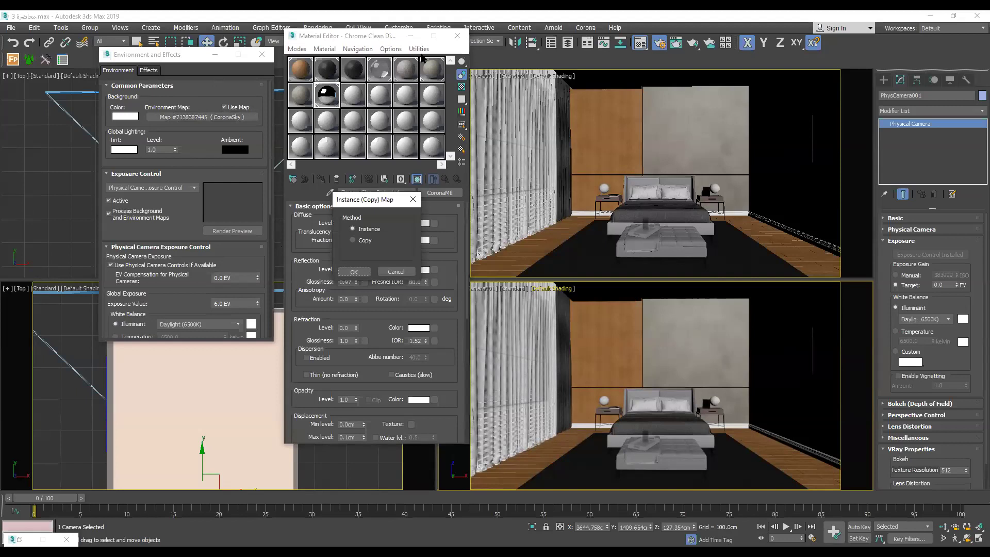
pyautogui.press('Return')
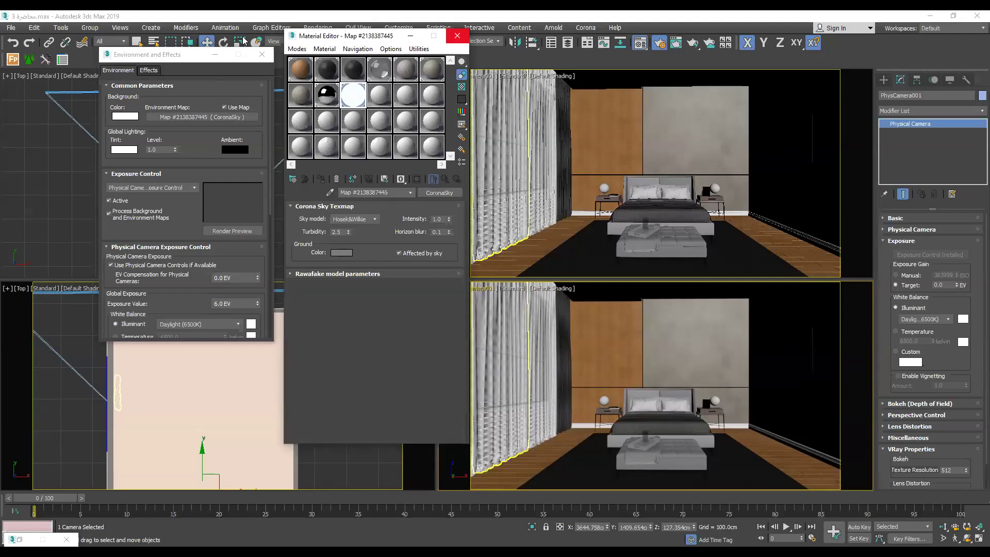
pyautogui.moveTo(450, 35); pyautogui.dragTo(323, 36)
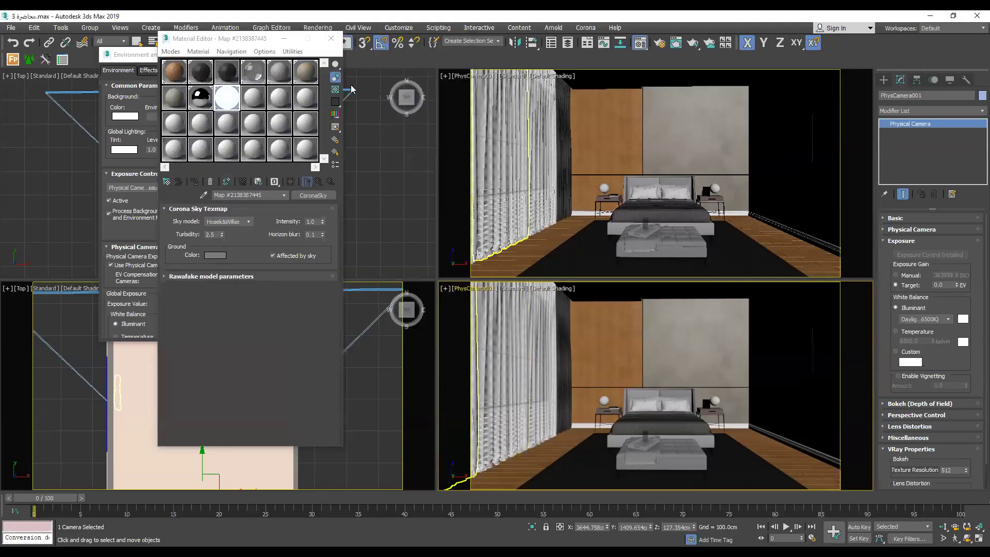
# Test-render the PhysCamera001 view with Corona, stop and restart it, and close the error message windows.
pyautogui.click(317, 28)
pyautogui.click(330, 82)
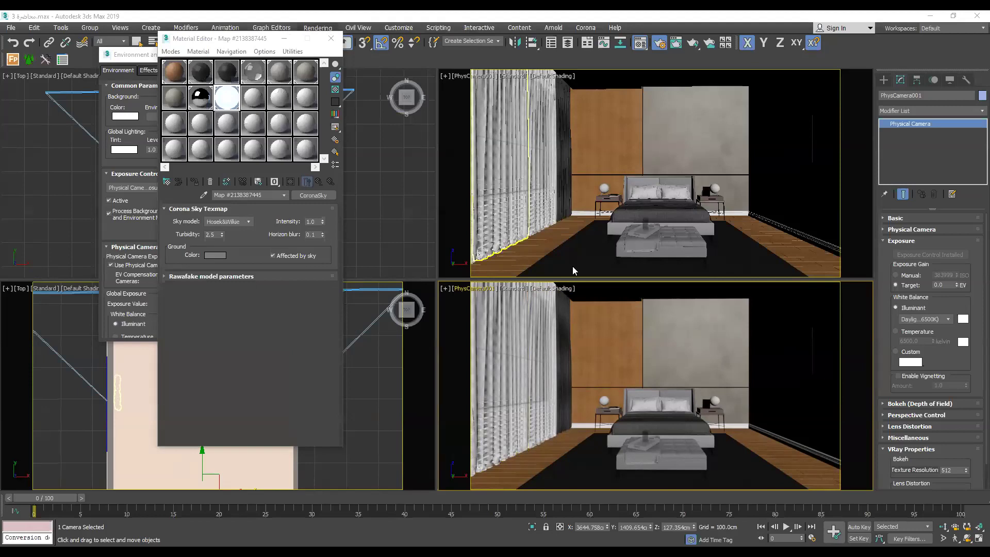
pyautogui.hotkey('shift', 'q')
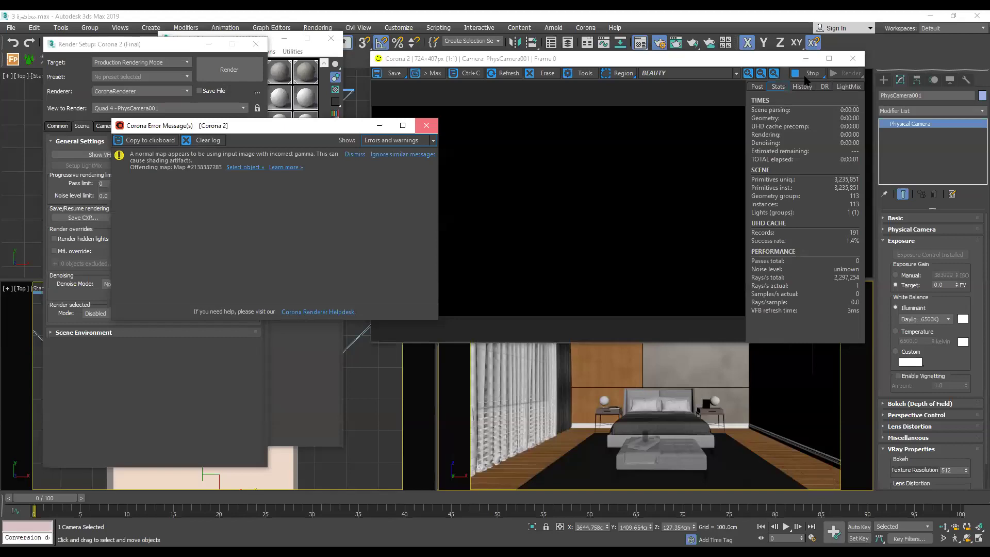
pyautogui.click(426, 126)
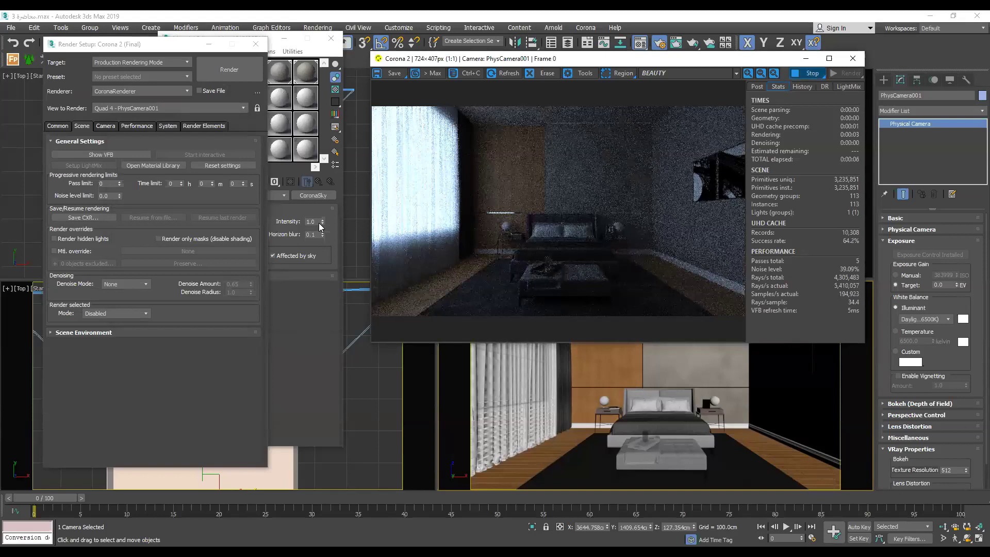
pyautogui.click(814, 74)
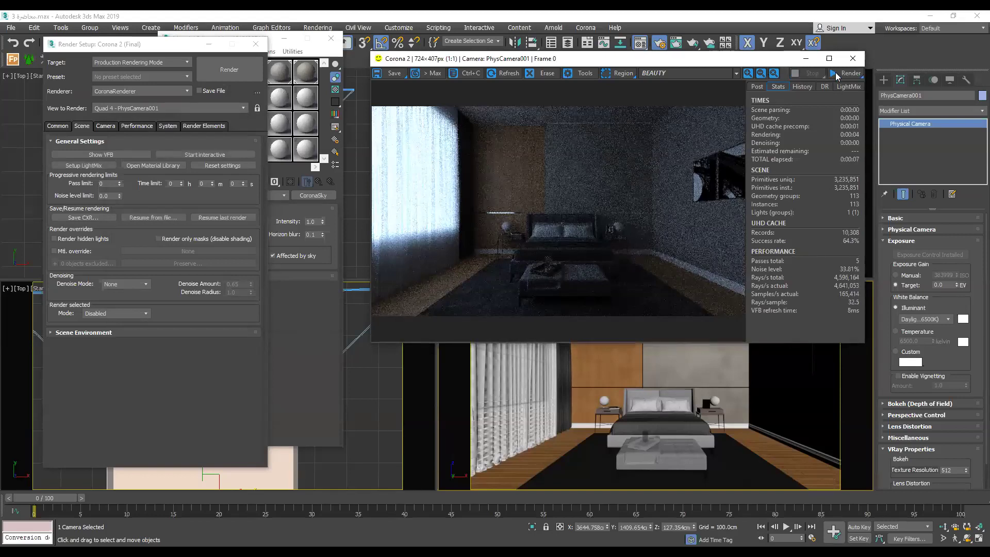
pyautogui.click(137, 144)
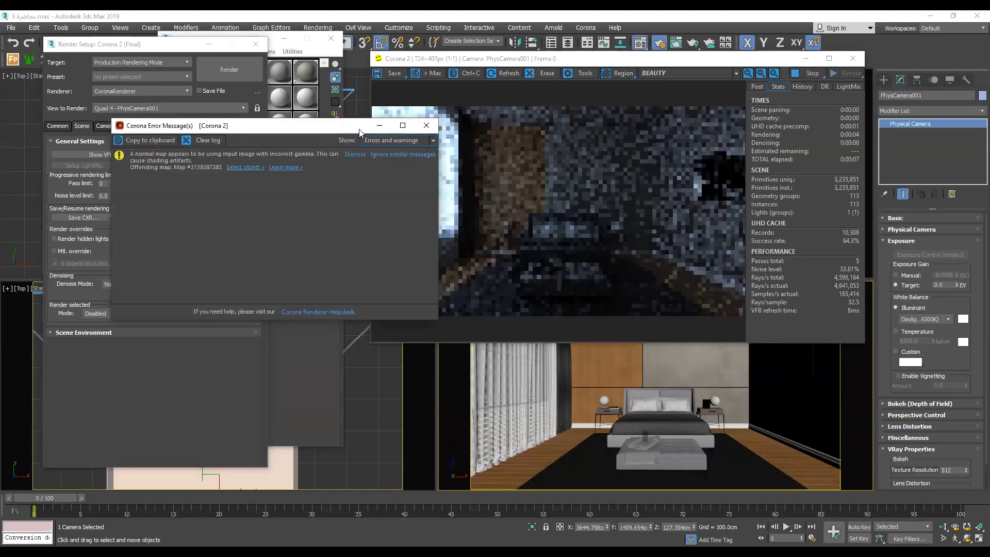
pyautogui.click(425, 127)
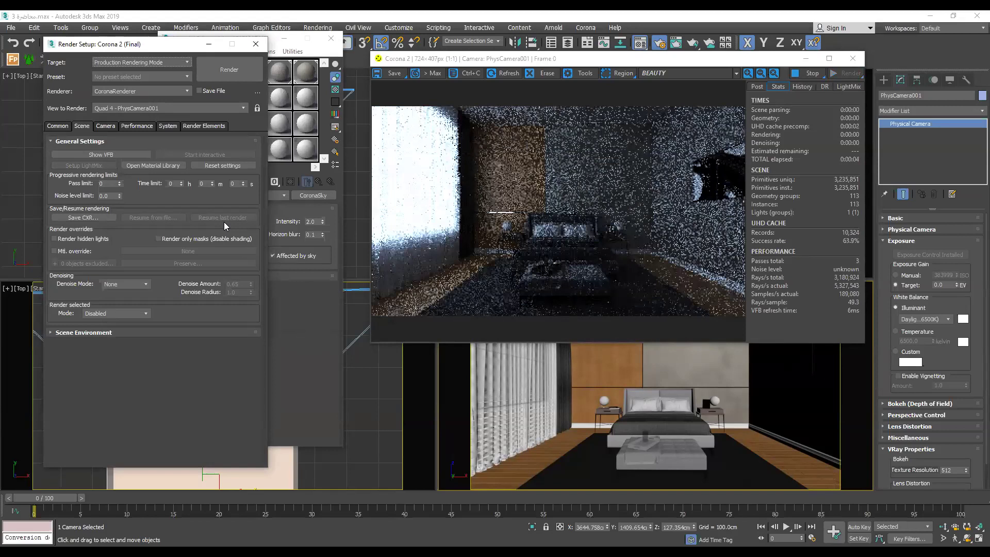
# Set the Corona sky map's intensity to 1.0 and close the Material Editor.
pyautogui.click(309, 221)
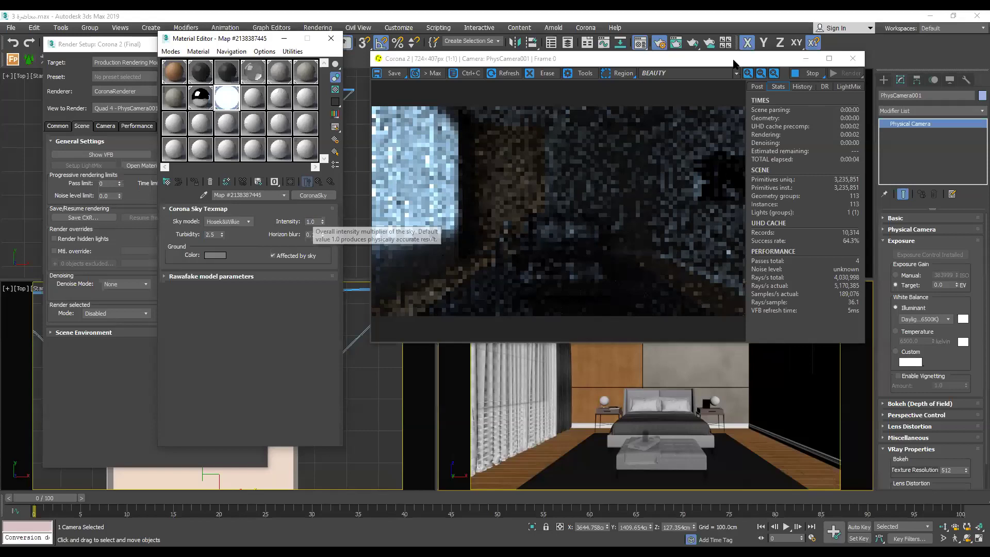
pyautogui.hotkey('ctrl', 'z')
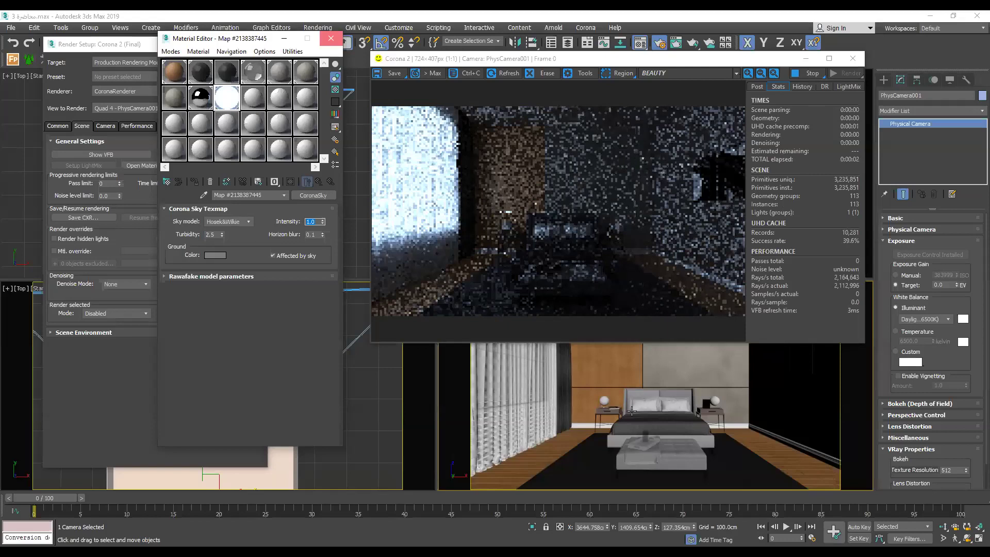
pyautogui.press('m')
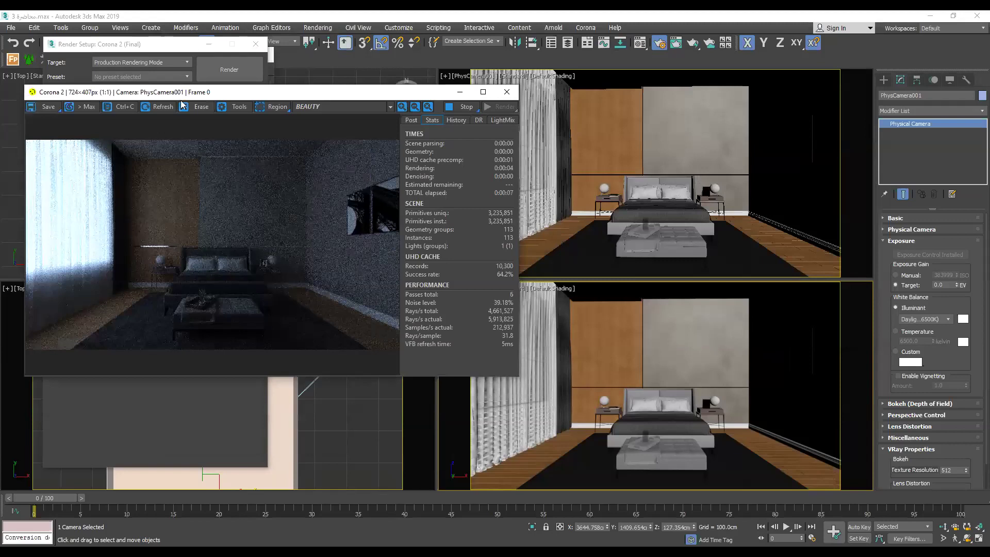
pyautogui.hotkey('ctrl', 'z')
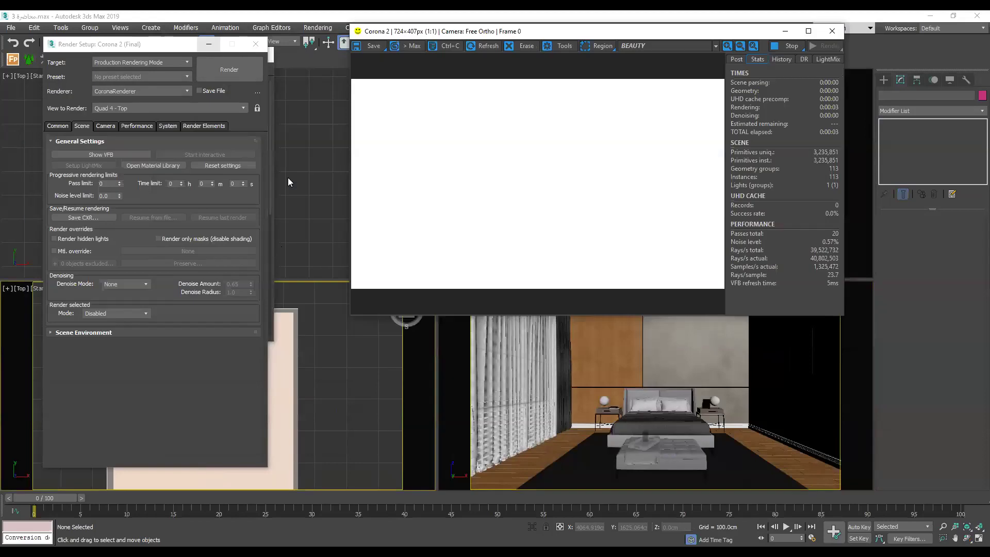
# Maximize the Top viewport and display it in wireframe so the room's furniture layout shows.
pyautogui.keyDown('alt'); pyautogui.moveTo(289, 194); pyautogui.dragTo(321, 167, button='middle'); pyautogui.keyUp('alt')
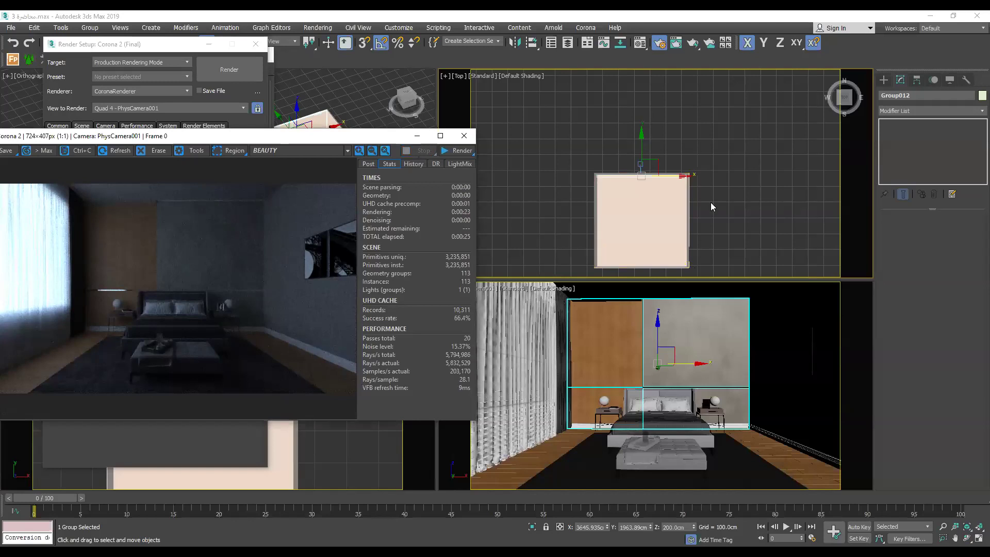
pyautogui.hotkey('alt', 'w')
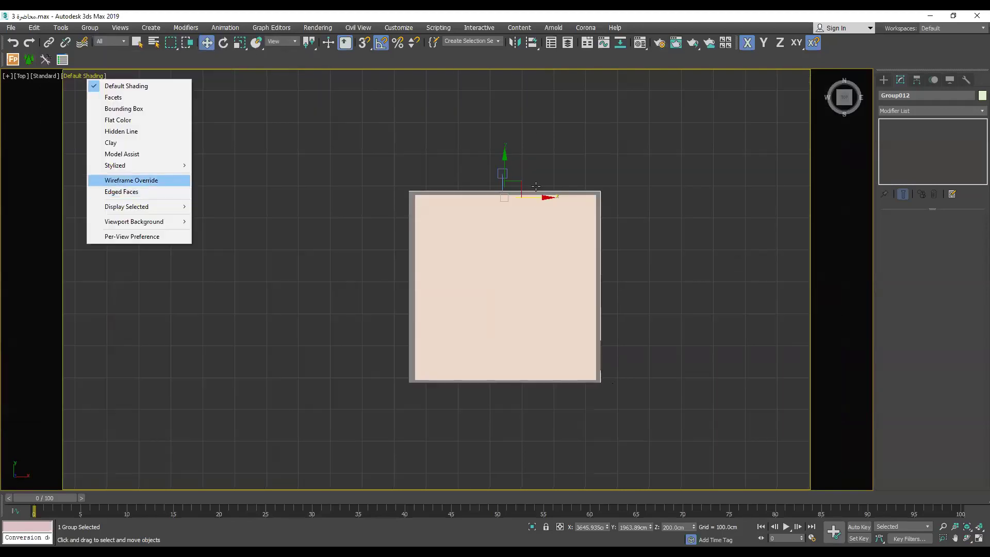
pyautogui.press('Return')
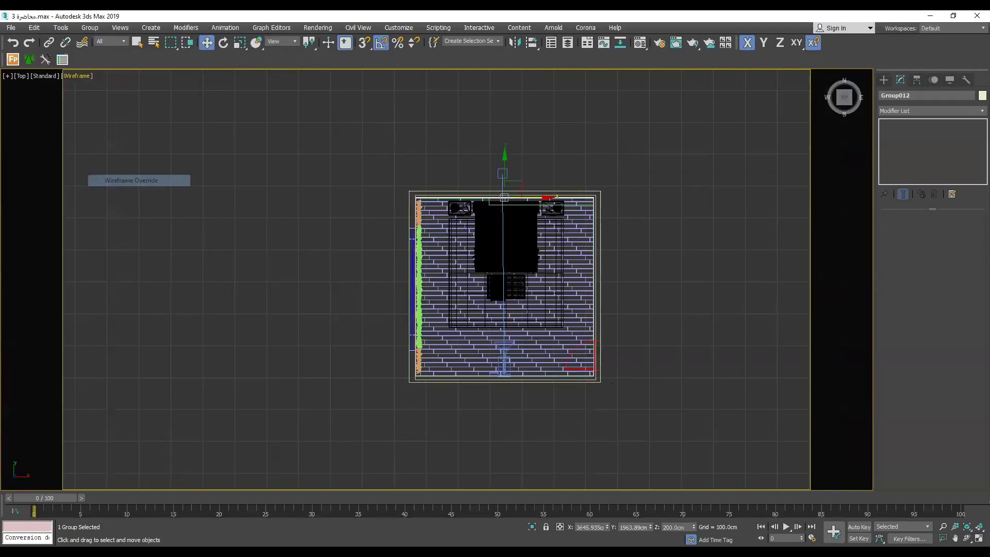
pyautogui.scroll(4, 517, 231)
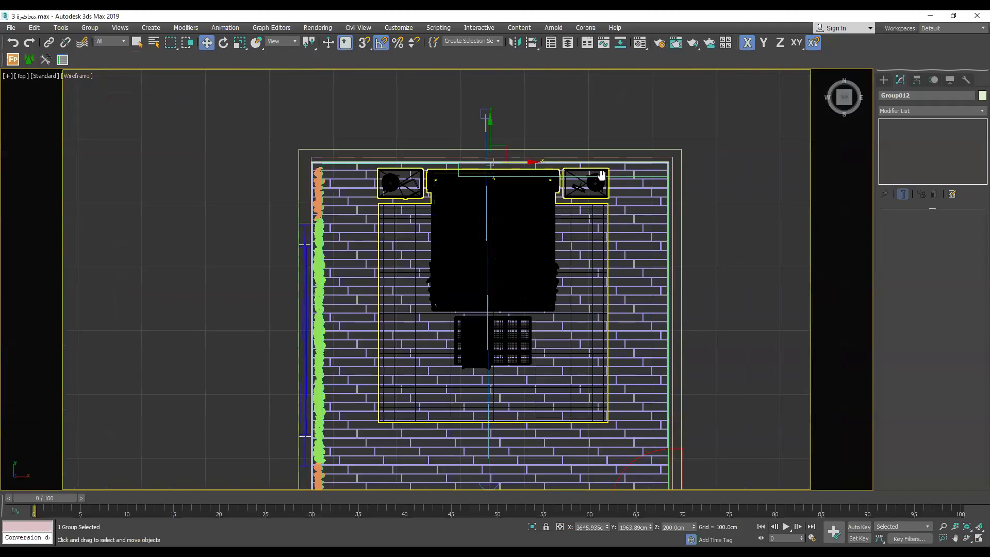
pyautogui.moveTo(518, 326); pyautogui.dragTo(493, 382, button='middle')
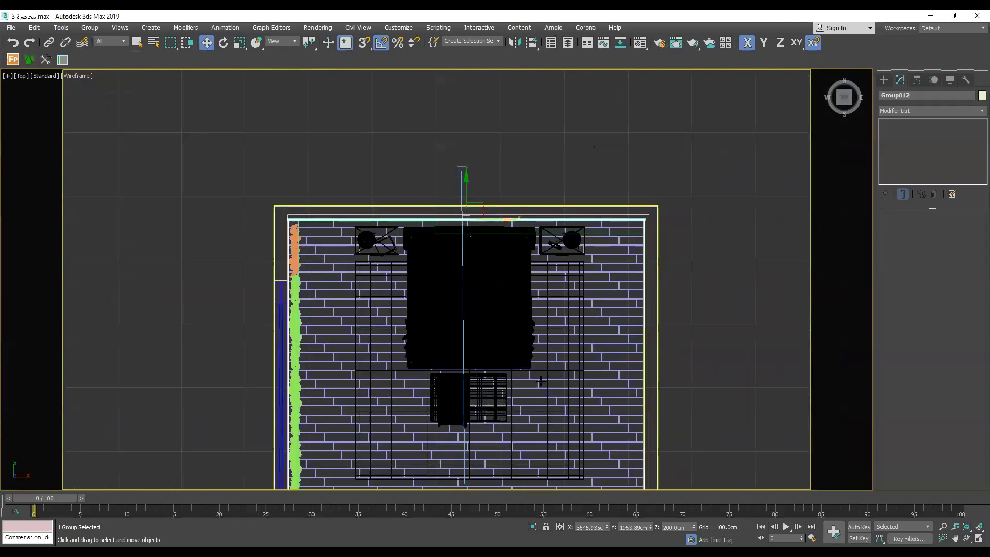
pyautogui.scroll(-2, 619, 368)
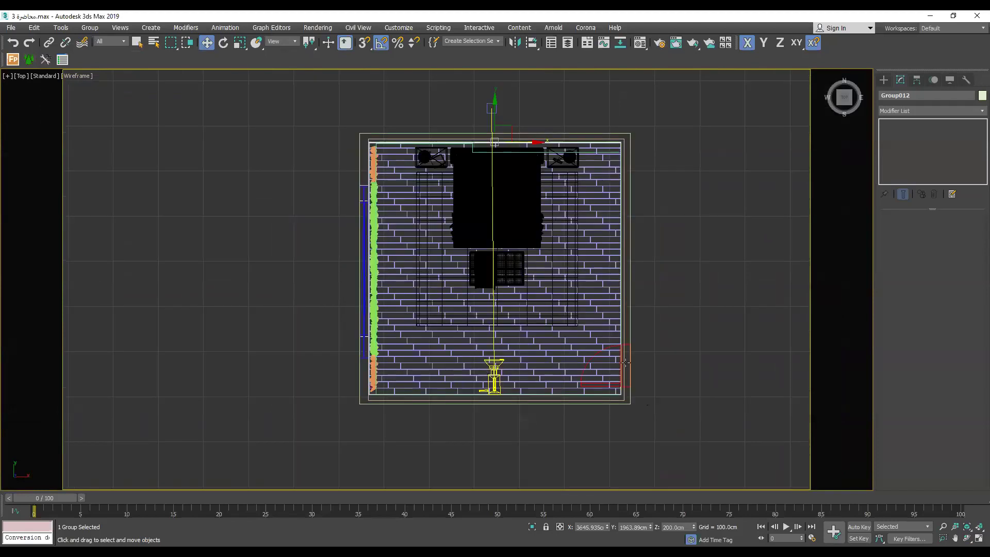
# Clear the selection in the Top view and switch light creation to the Corona light types.
pyautogui.click(626, 363)
pyautogui.click(426, 104)
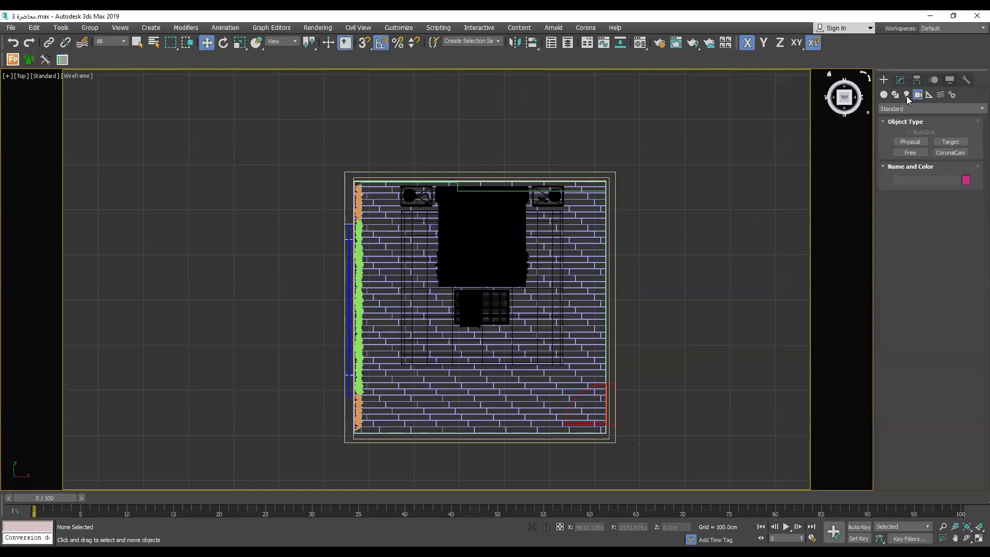
pyautogui.click(907, 96)
pyautogui.click(949, 112)
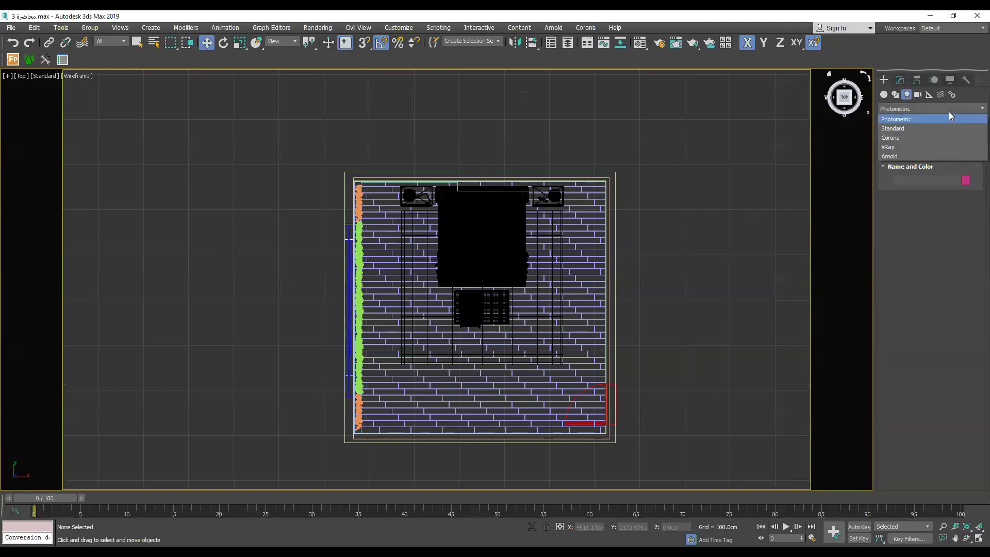
pyautogui.click(937, 137)
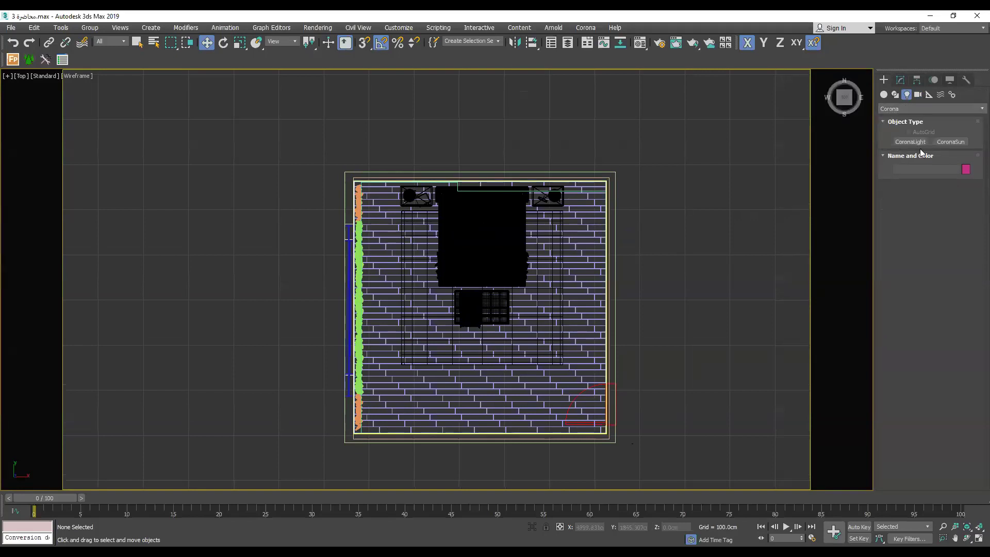
pyautogui.moveTo(461, 228); pyautogui.dragTo(327, 227, button='middle')
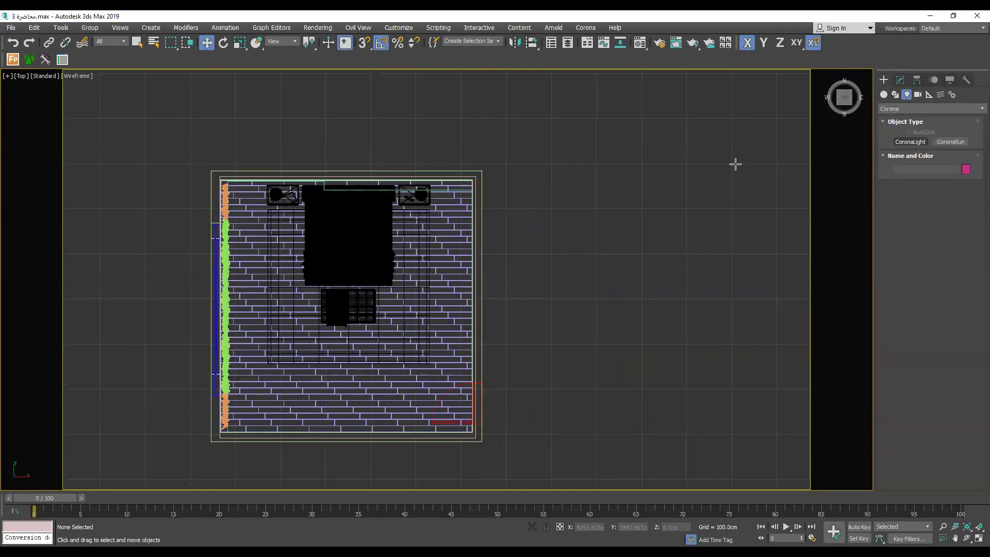
# Draw a trial rectangular CoronaLight about 580 by 528 cm in the empty area beside the room.
pyautogui.click(912, 142)
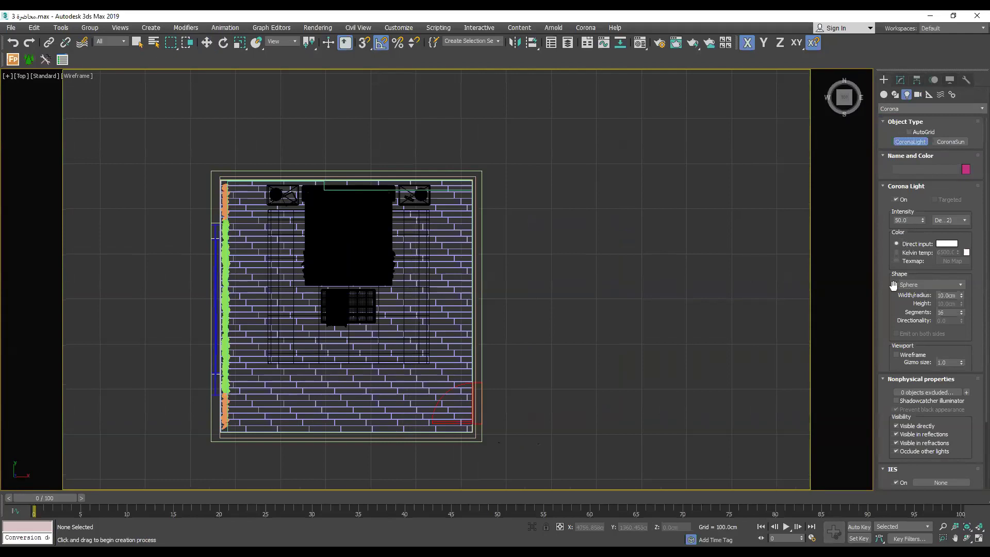
pyautogui.click(960, 285)
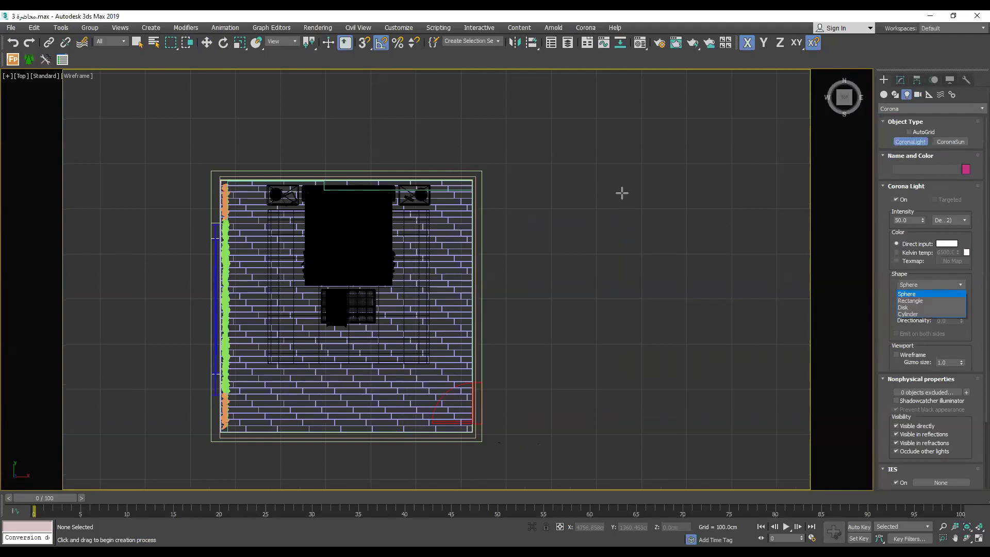
pyautogui.click(910, 301)
pyautogui.moveTo(516, 170)
pyautogui.mouseDown()
pyautogui.moveTo(684, 244)
pyautogui.moveTo(717, 371)
pyautogui.mouseUp()
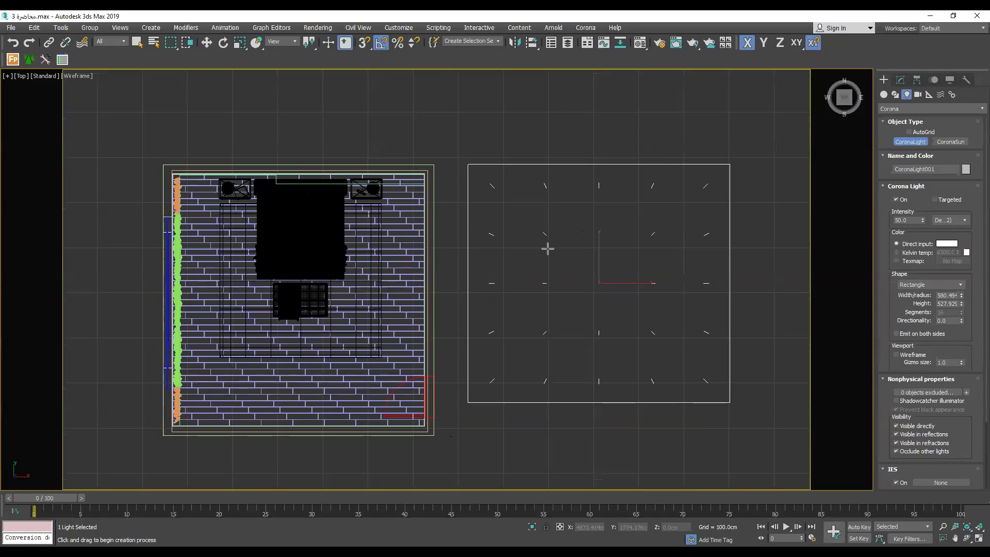
pyautogui.press('F4')
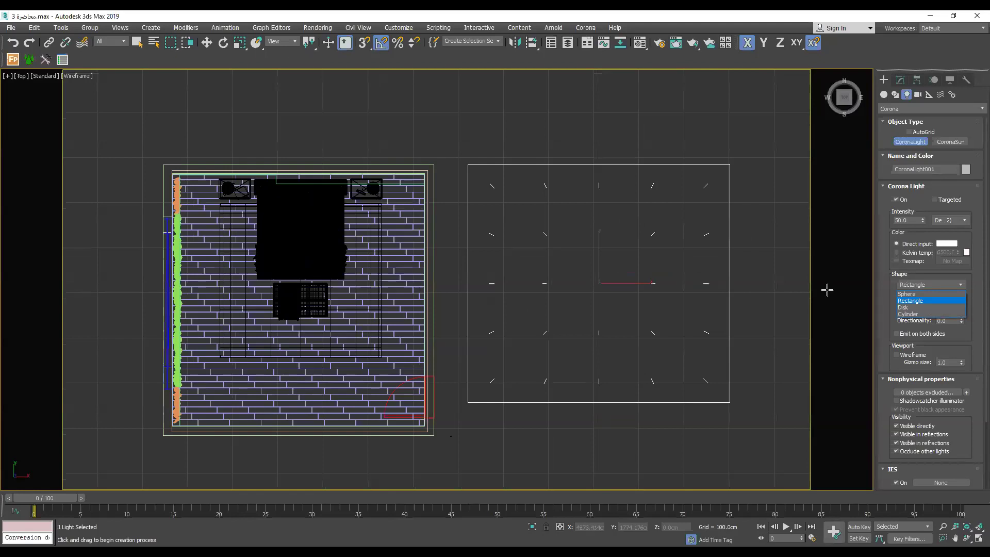
# Try the Sphere shape and a second rectangular CoronaLight about 546 by 89 cm, and remove both trial lights.
pyautogui.click(921, 294)
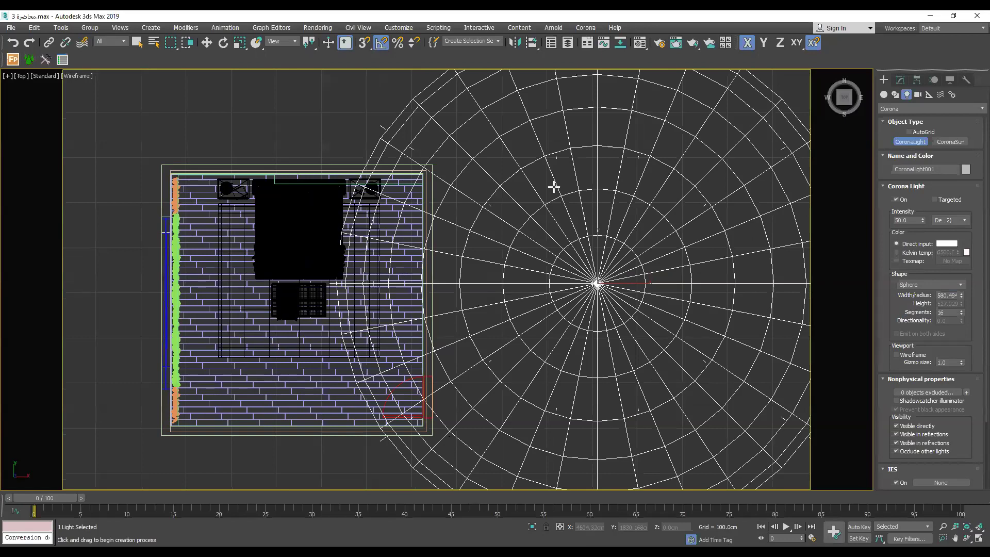
pyautogui.moveTo(554, 187); pyautogui.dragTo(433, 187, button='middle')
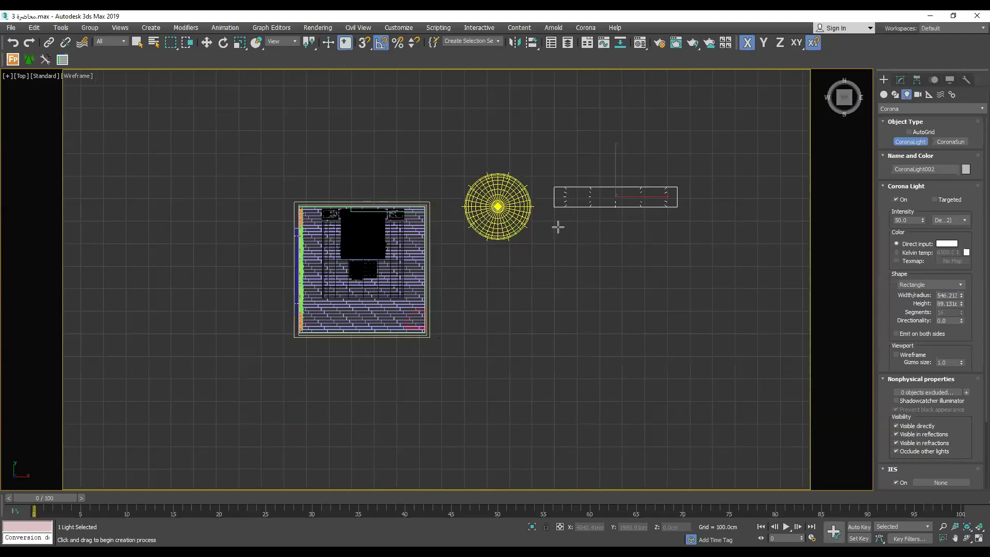
pyautogui.moveTo(568, 213); pyautogui.dragTo(612, 212, button='middle')
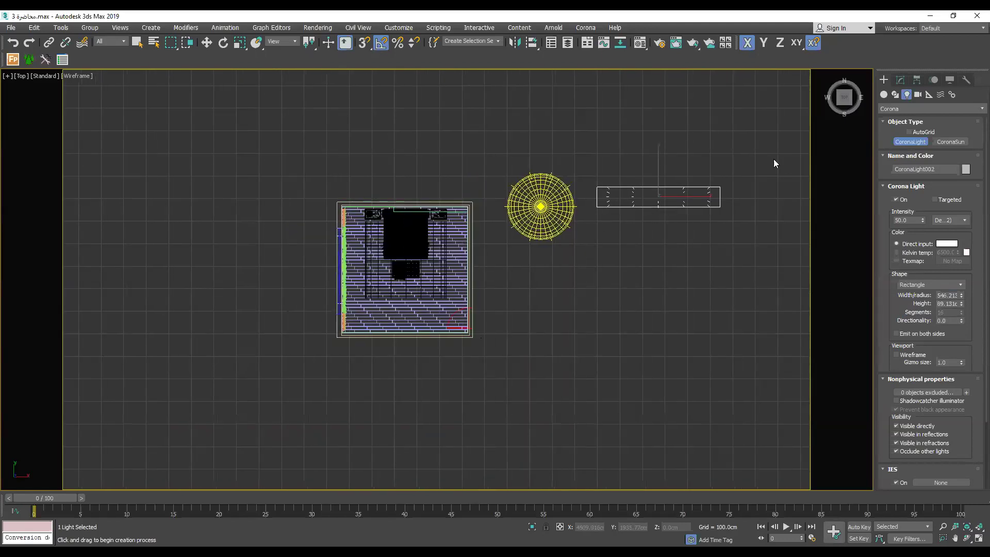
pyautogui.moveTo(553, 196); pyautogui.dragTo(562, 197, button='middle')
pyautogui.press('w')
pyautogui.click(562, 197)
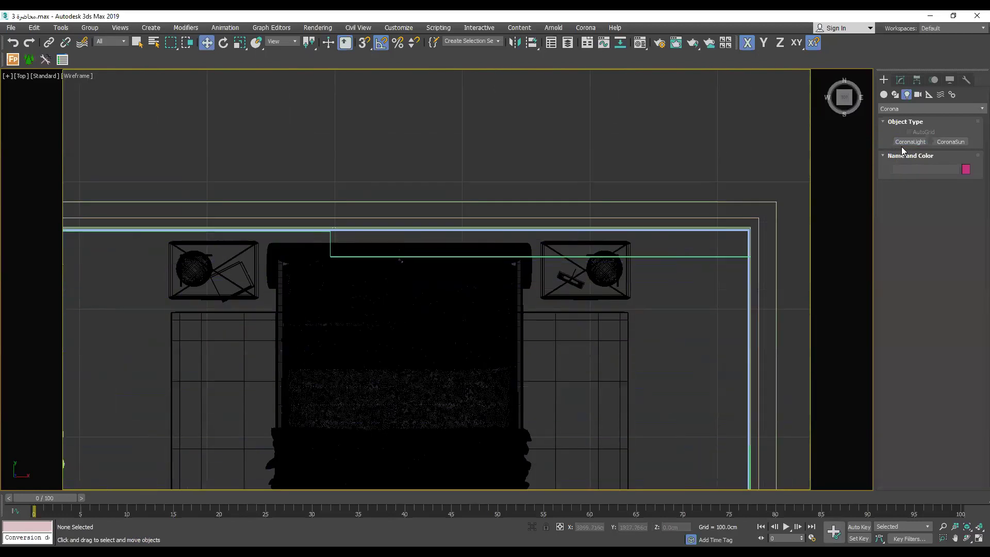
# Draw a rectangular CoronaLight about 324 by 17 cm over the narrow recess along the wall behind the bed.
pyautogui.click(904, 142)
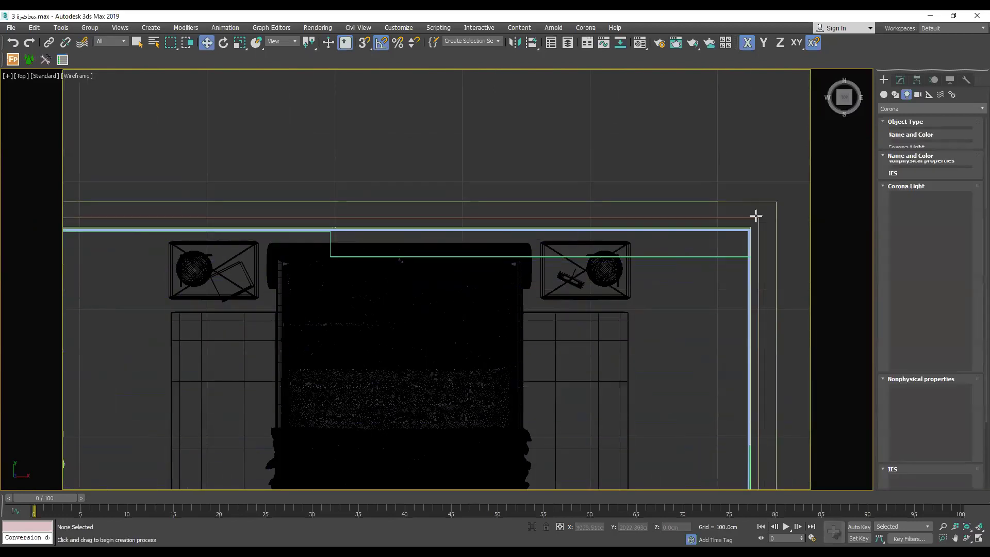
pyautogui.moveTo(747, 232); pyautogui.dragTo(490, 245)
pyautogui.moveTo(340, 250); pyautogui.dragTo(333, 253)
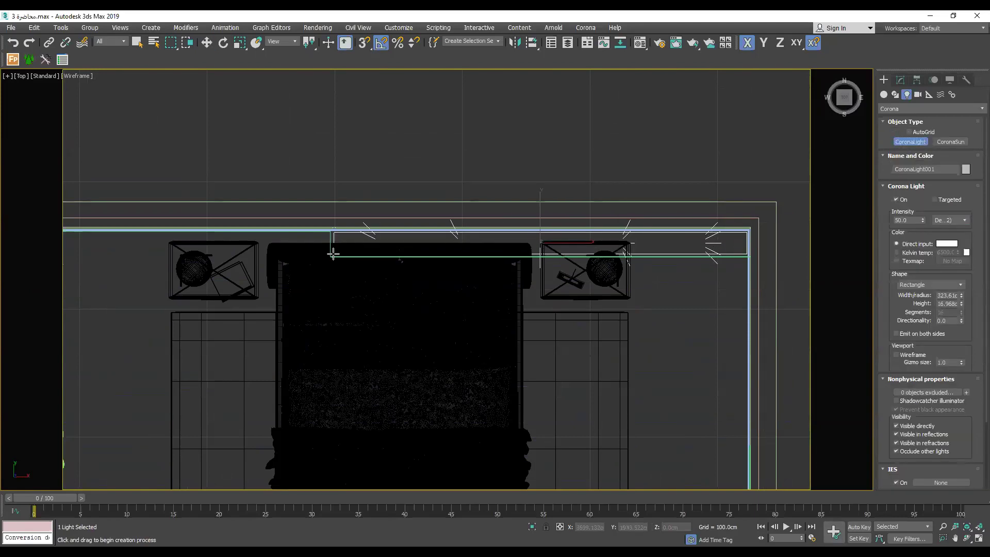
pyautogui.moveTo(493, 243); pyautogui.dragTo(511, 320, button='middle')
pyautogui.moveTo(572, 321); pyautogui.dragTo(573, 321, button='middle')
# Raise the rectangular light in the Front view into the ceiling recess, to a Z height of about 397 cm.
pyautogui.press('f')
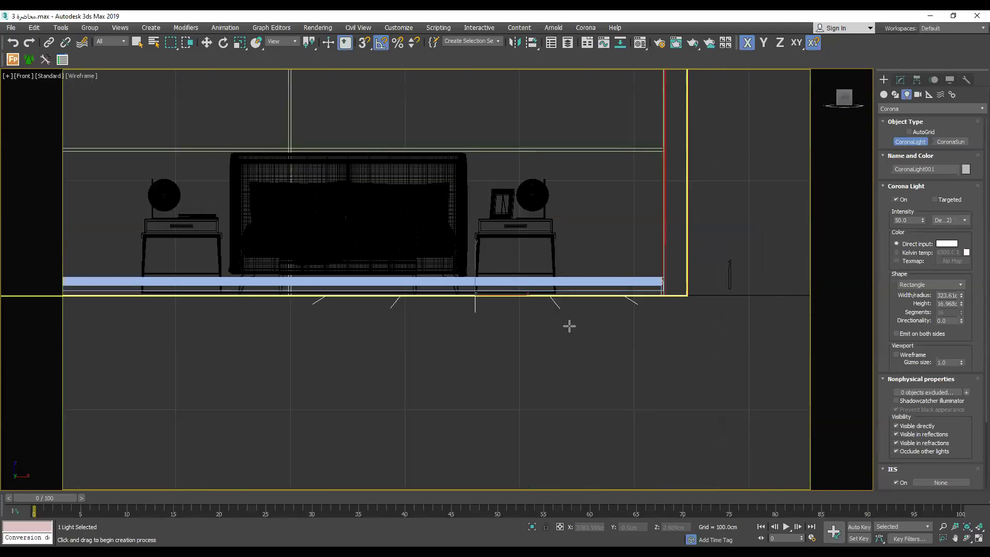
pyautogui.scroll(-6, 549, 336)
pyautogui.moveTo(550, 332); pyautogui.dragTo(596, 361, button='middle')
pyautogui.press('w')
pyautogui.moveTo(549, 333); pyautogui.dragTo(544, 176)
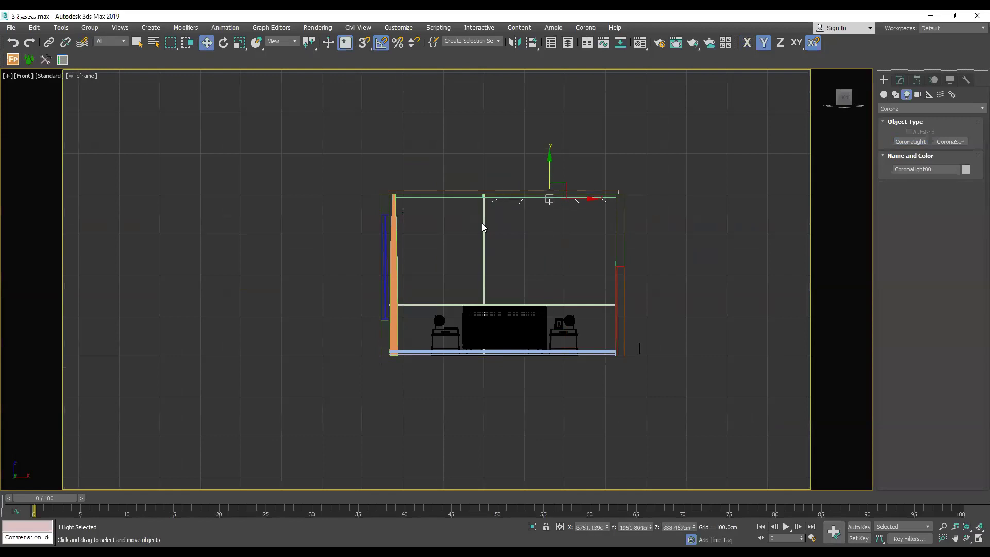
pyautogui.scroll(6, 511, 188)
pyautogui.moveTo(666, 214); pyautogui.dragTo(666, 200)
pyautogui.keyDown('alt'); pyautogui.moveTo(625, 230); pyautogui.dragTo(607, 277, button='middle'); pyautogui.keyUp('alt')
pyautogui.keyDown('alt'); pyautogui.moveTo(579, 322); pyautogui.dragTo(581, 327, button='middle'); pyautogui.keyUp('alt')
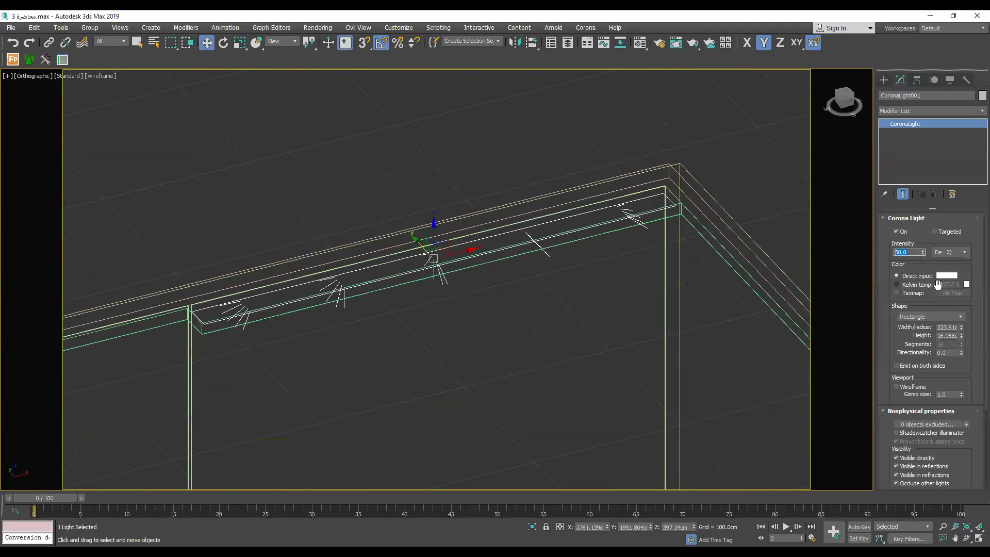
# Switch the recess light's color to Kelvin temperature, try 3500, and settle on 4500.
pyautogui.click(938, 284)
pyautogui.doubleClick(938, 284)
pyautogui.write('3500')
pyautogui.press('Return')
pyautogui.write('3500')
pyautogui.press('Return')
pyautogui.write('65')
pyautogui.press('Return')
pyautogui.write('4500')
pyautogui.press('Return')
# Turn the recess light's visibility in reflections off and back on.
pyautogui.scroll(-1, 935, 331)
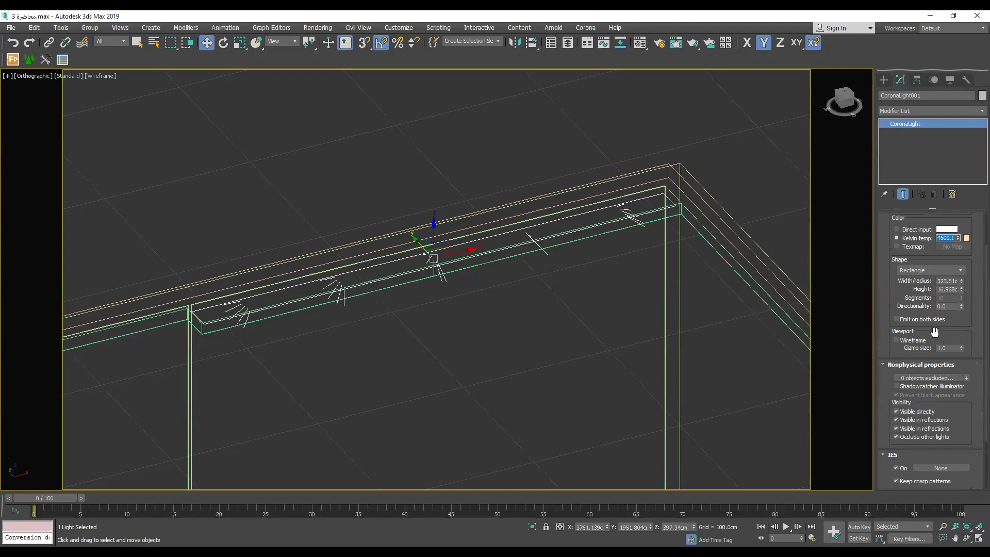
pyautogui.scroll(-1, 917, 437)
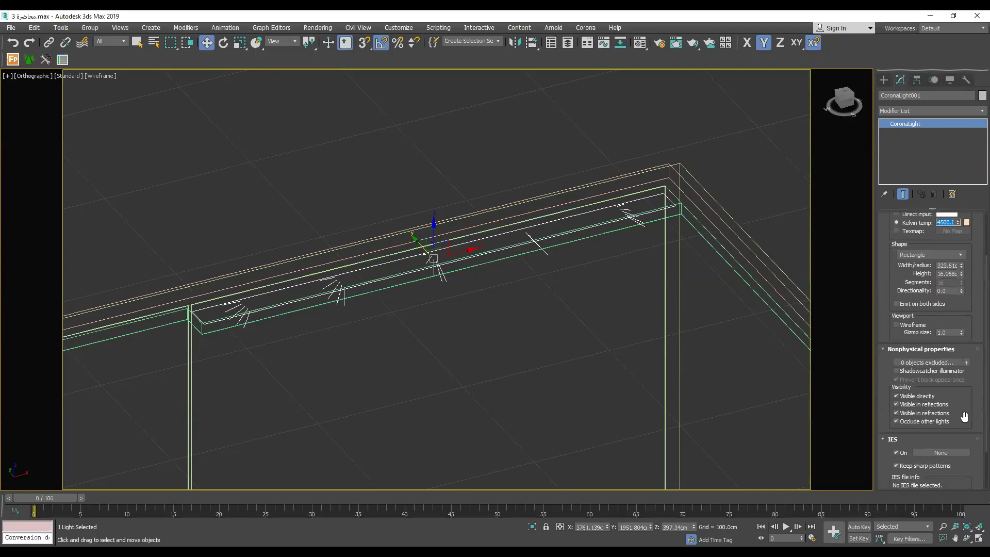
pyautogui.click(896, 404)
pyautogui.click(897, 404)
# Isolate the bed and nightstand group and display it with default shading.
pyautogui.scroll(-2, 552, 312)
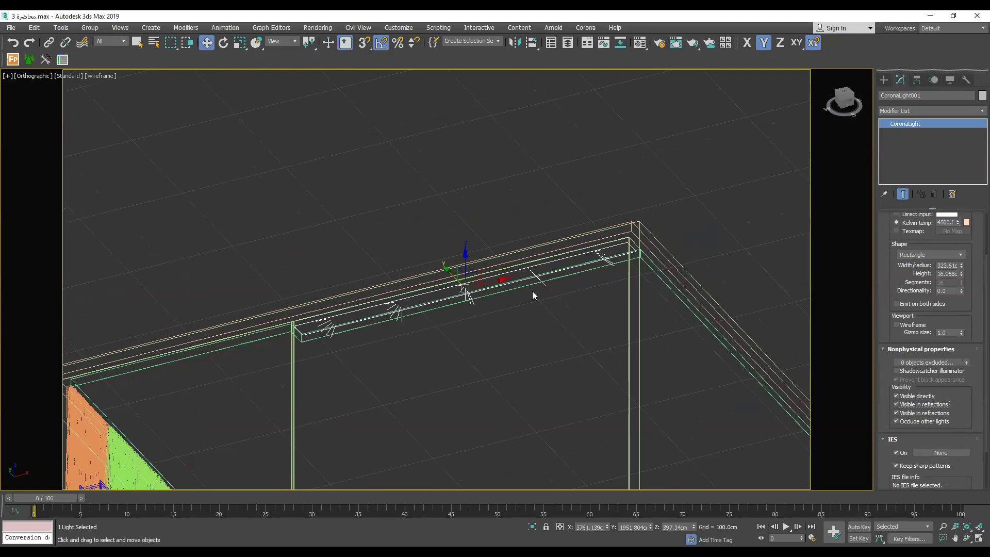
pyautogui.scroll(-2, 534, 393)
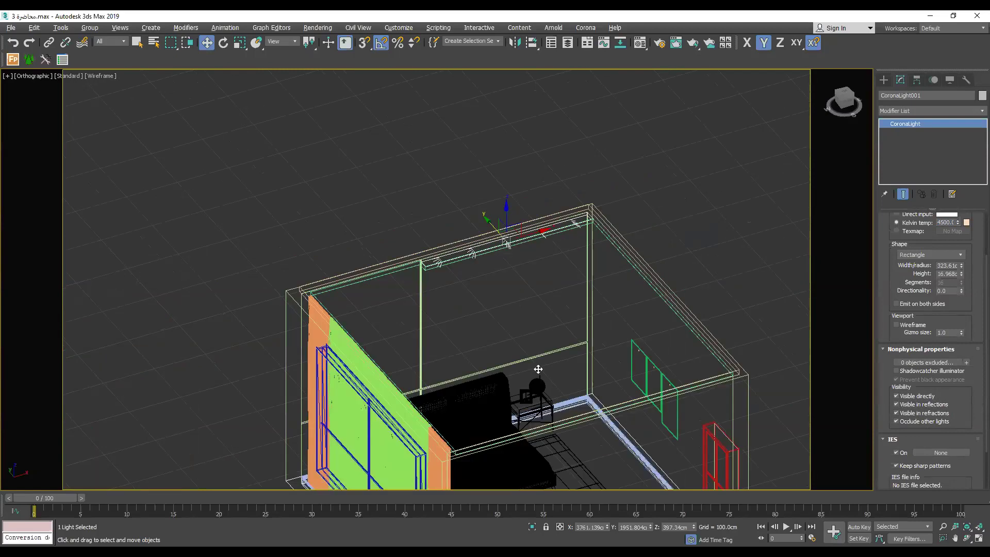
pyautogui.scroll(3, 568, 320)
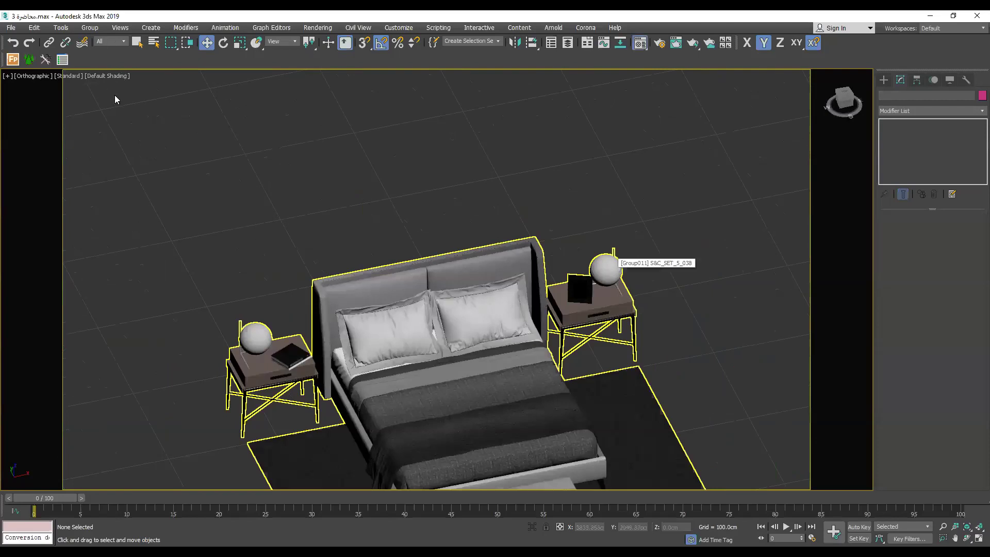
# Change the unused material 10 - Default in the Material Editor to a CoronaLightMtl.
pyautogui.press('m')
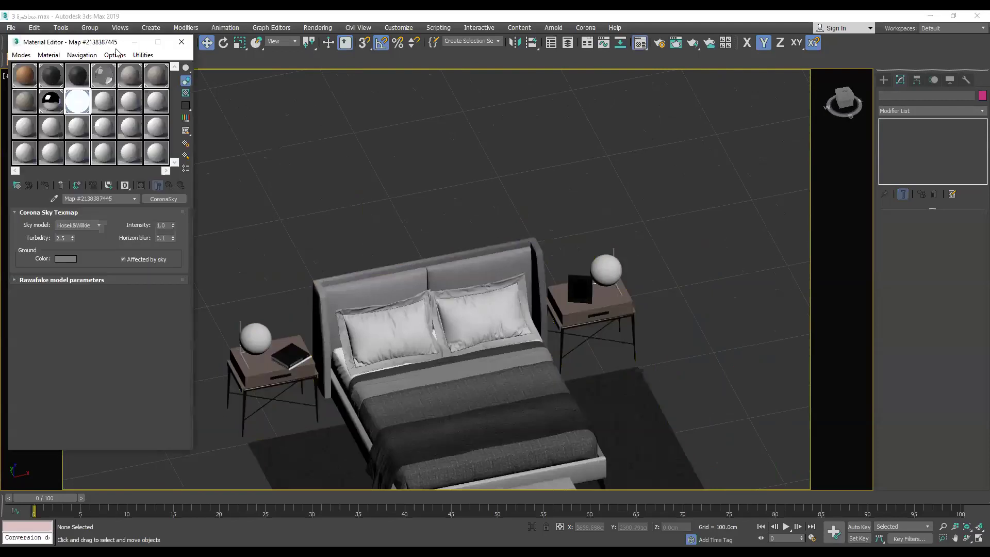
pyautogui.click(114, 98)
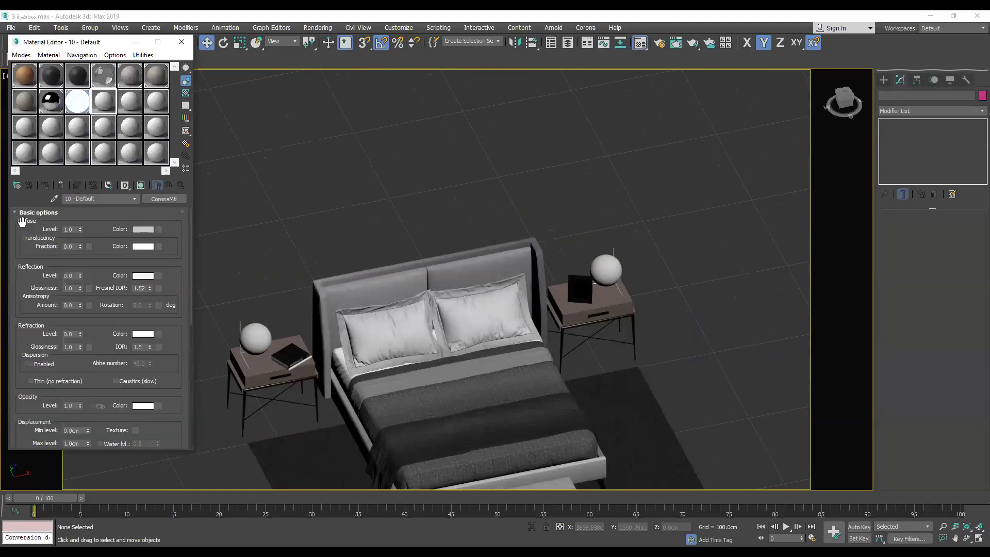
pyautogui.click(159, 229)
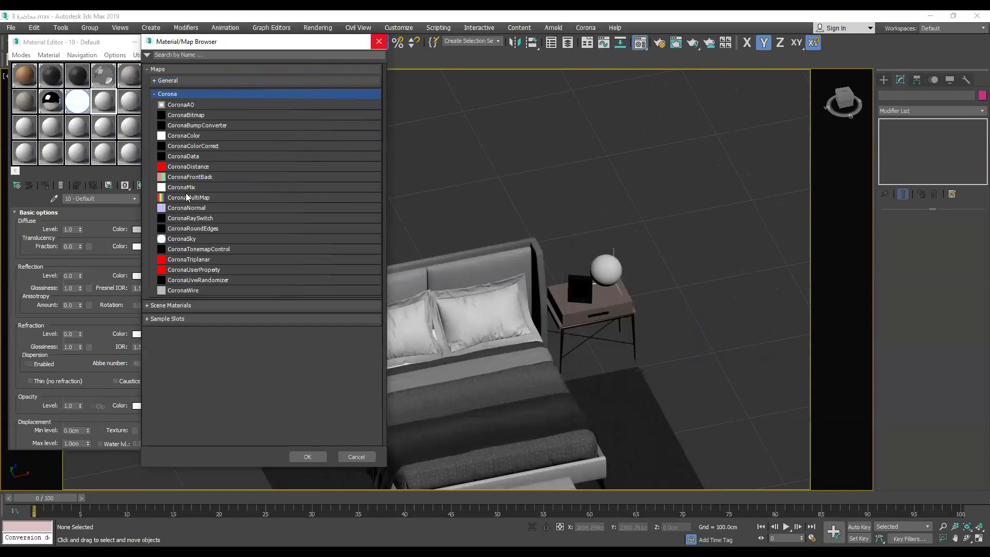
pyautogui.press('Escape')
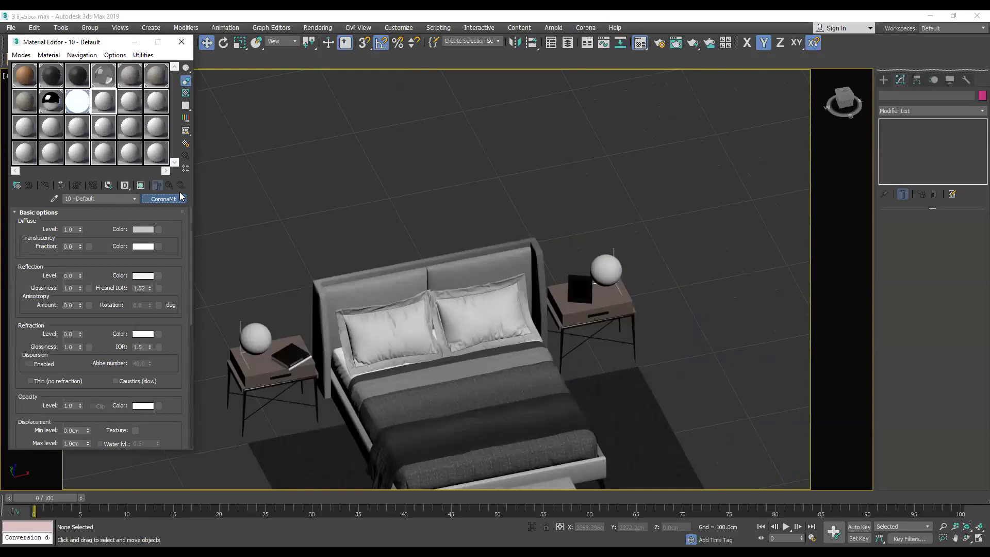
pyautogui.click(175, 198)
pyautogui.click(178, 200)
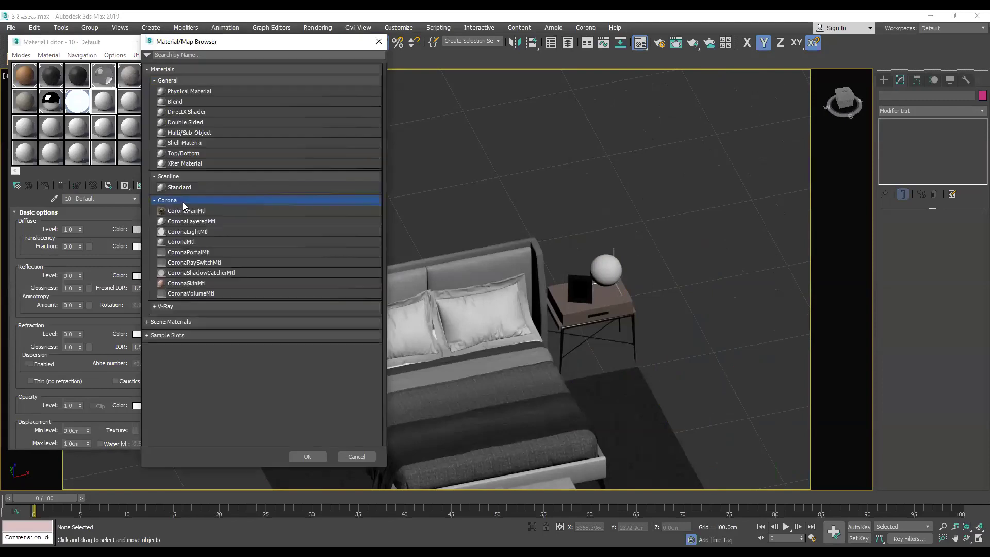
pyautogui.doubleClick(183, 242)
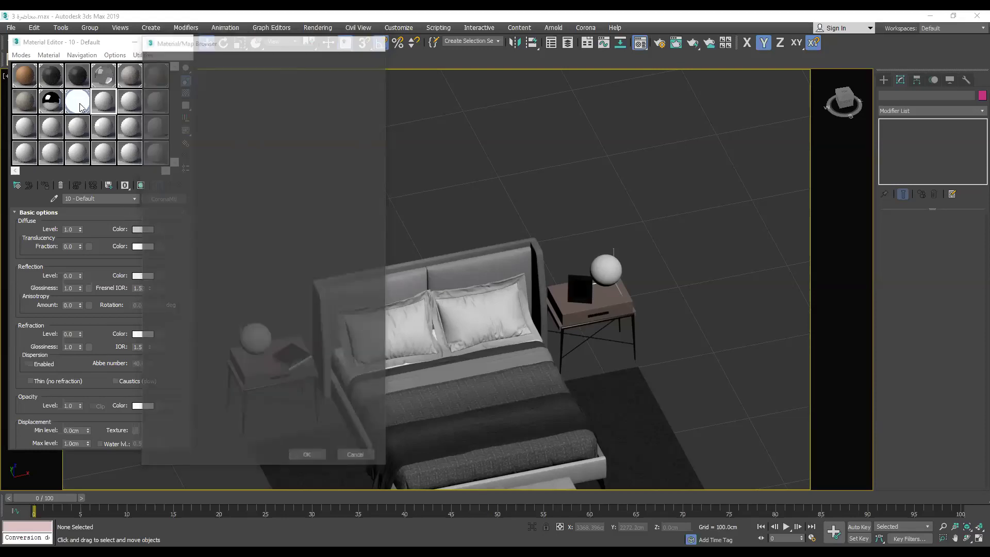
# Open the bed furniture group to make its bedside lamp individually selectable.
pyautogui.moveTo(80, 104); pyautogui.dragTo(640, 272)
pyautogui.moveTo(103, 105); pyautogui.dragTo(566, 260)
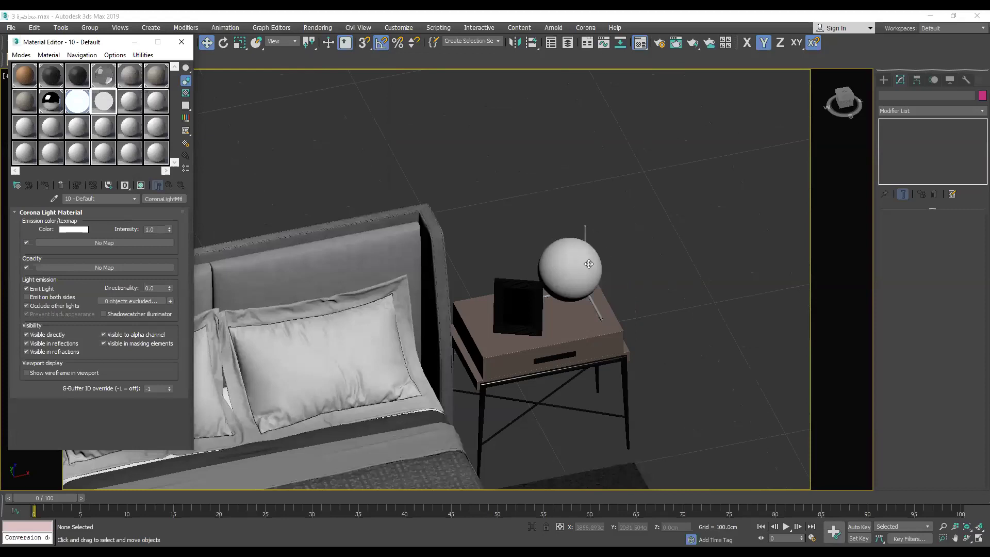
pyautogui.click(577, 269)
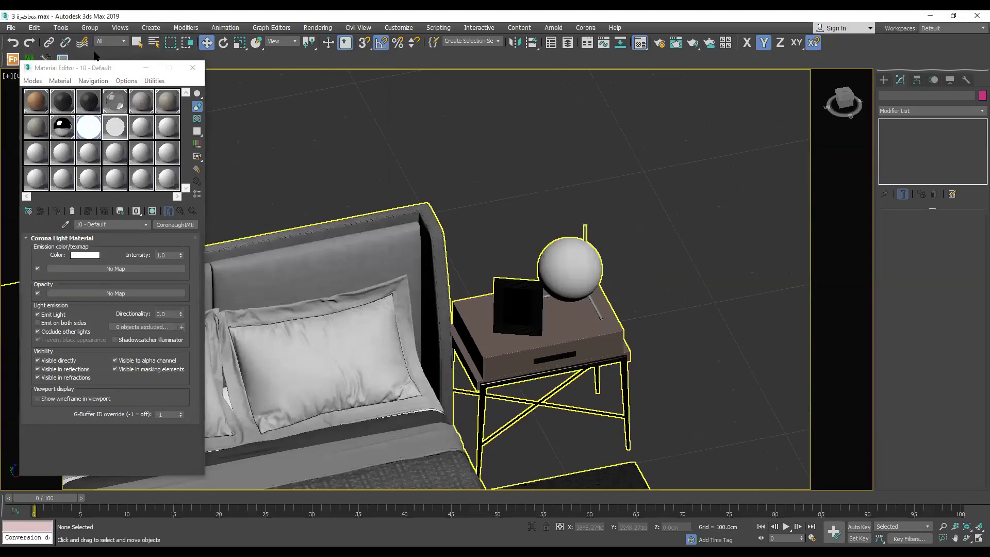
pyautogui.click(90, 28)
pyautogui.click(93, 71)
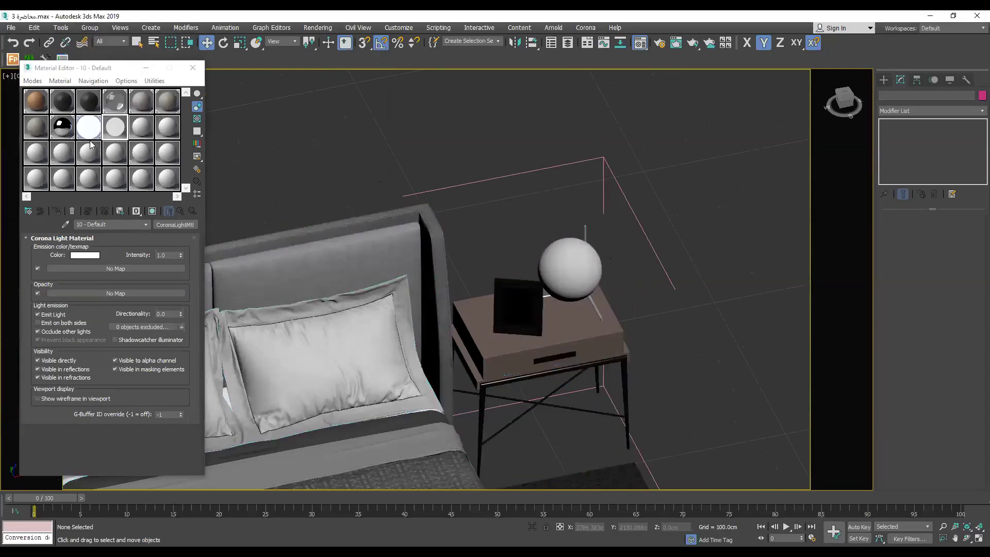
# Assign the Corona light material to the globe of the nightstand lamp, using Assign to Object.
pyautogui.moveTo(117, 123); pyautogui.dragTo(583, 268)
pyautogui.click(569, 269)
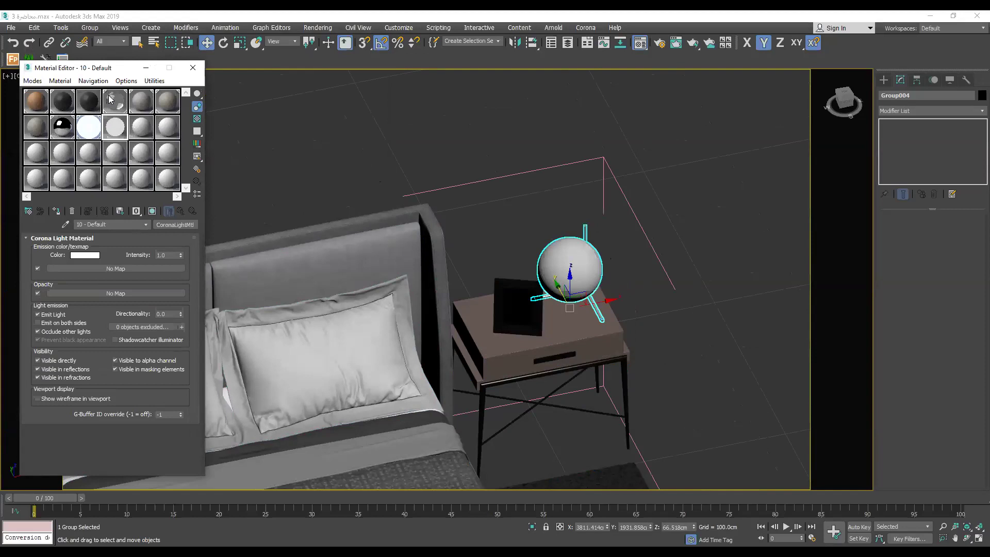
pyautogui.moveTo(109, 98); pyautogui.dragTo(573, 269)
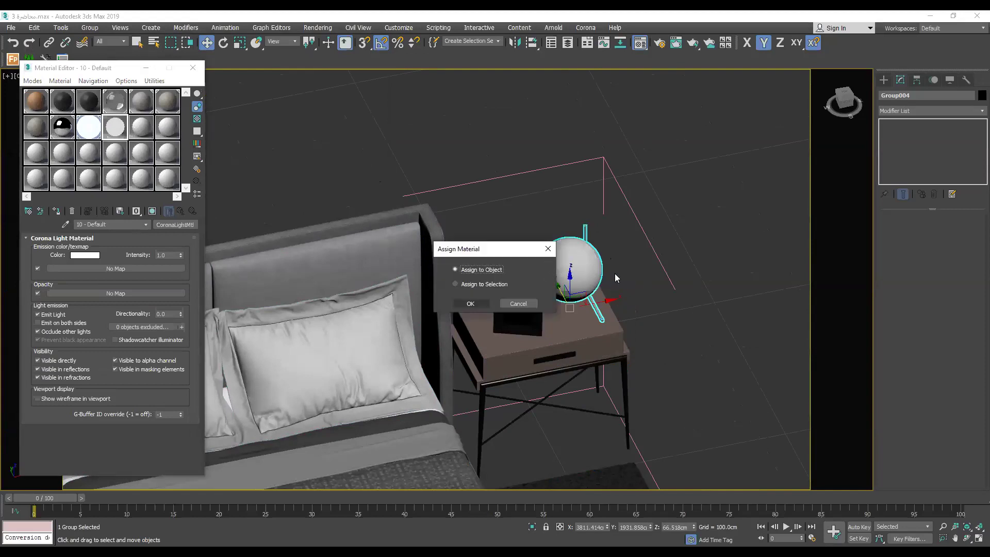
pyautogui.press('Return')
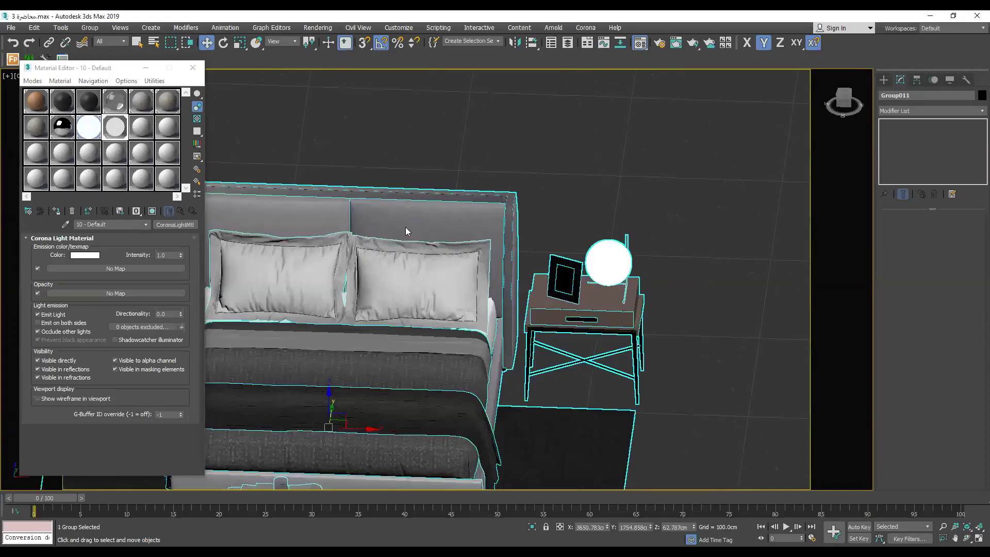
# Switch to the PhysCamera001 view and test-render the room with Corona.
pyautogui.press('c')
pyautogui.press('F10')
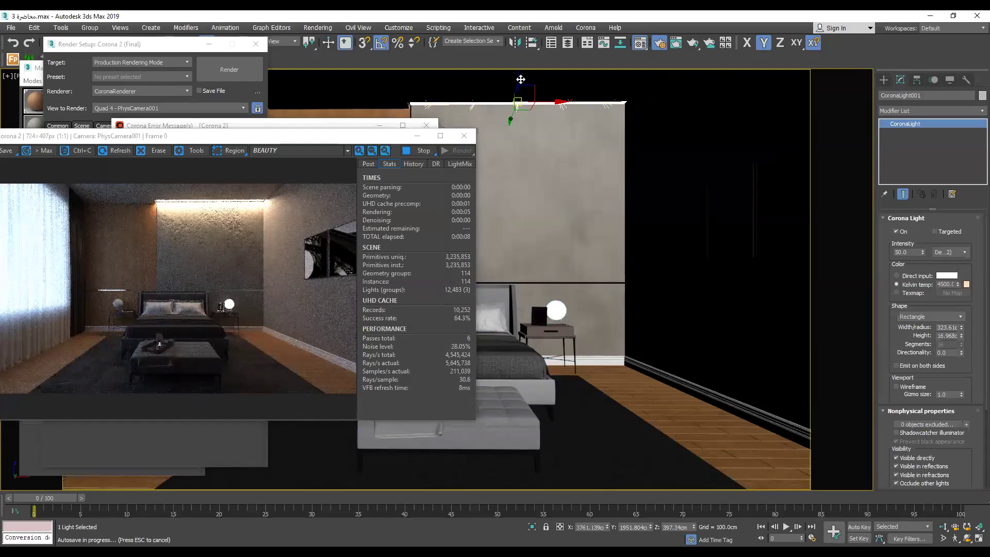
# Set the recessed ceiling CoronaLight's intensity to 20 and raise it slightly, to a height of about 399 cm.
pyautogui.write('20')
pyautogui.press('Return')
pyautogui.moveTo(522, 81); pyautogui.dragTo(516, 83)
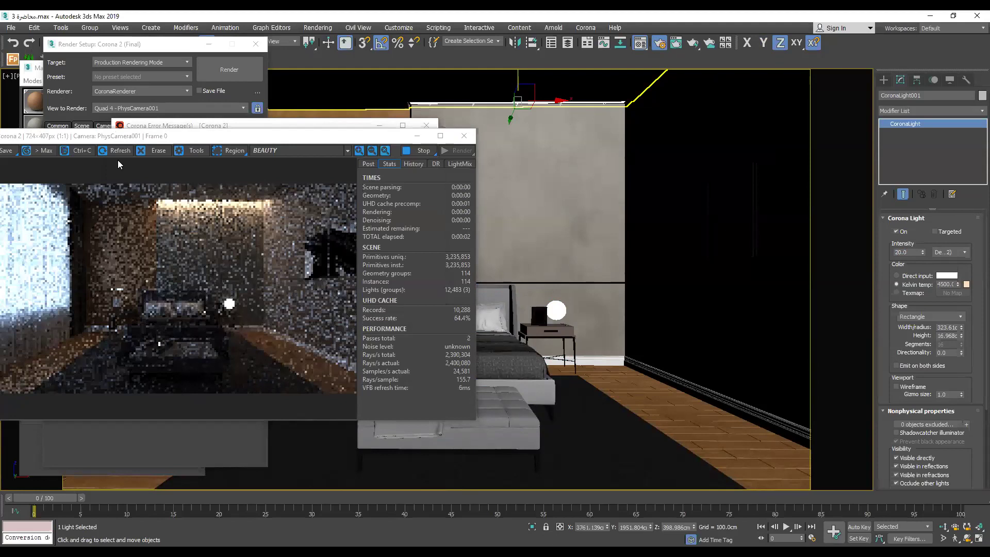
# Set the emission intensity of the lamp's Corona light material to 5 and check it in the interactive render.
pyautogui.moveTo(111, 135); pyautogui.dragTo(458, 314)
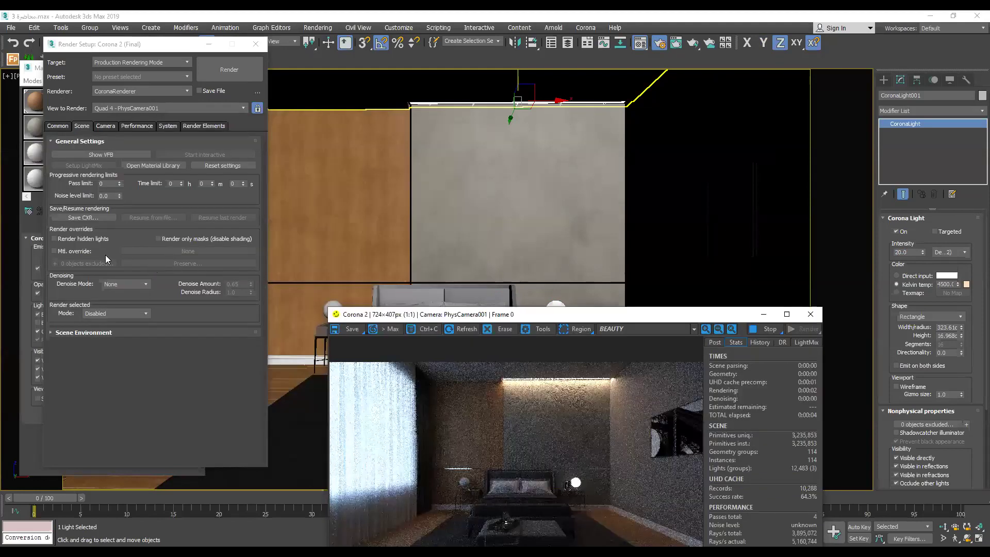
pyautogui.moveTo(567, 314); pyautogui.dragTo(210, 285)
pyautogui.click(35, 127)
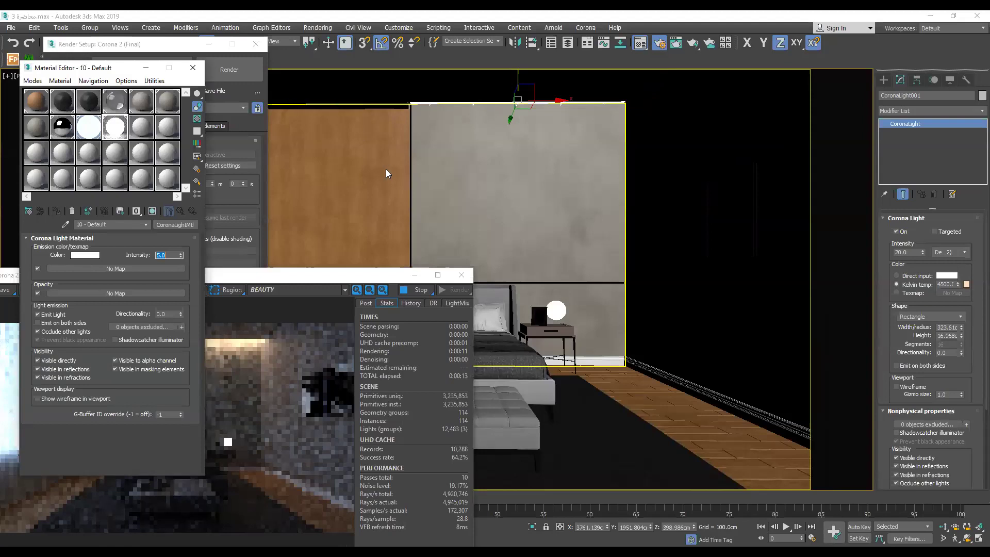
pyautogui.click(145, 304)
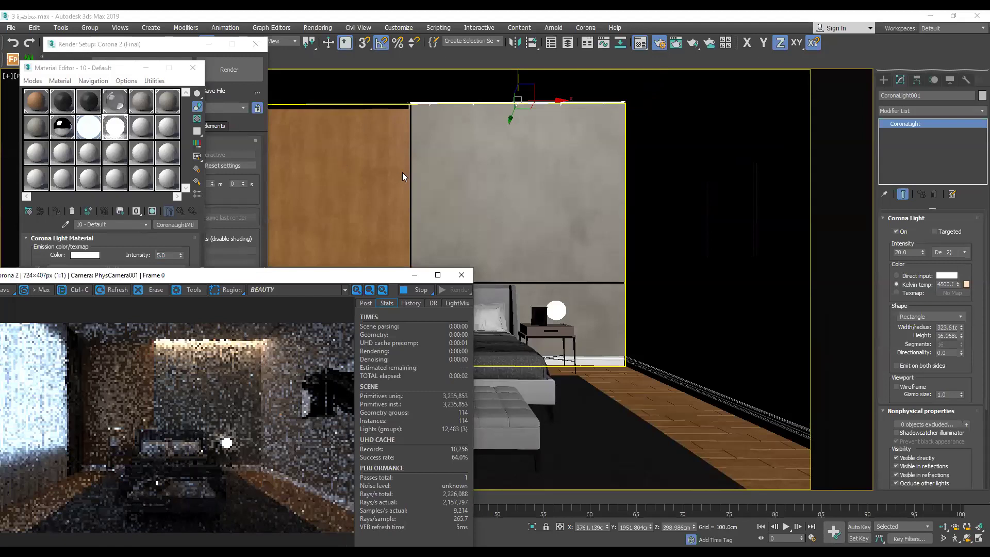
# Try a saturated red emission color (193, 18, 31) on the lamp's light material.
pyautogui.click(95, 257)
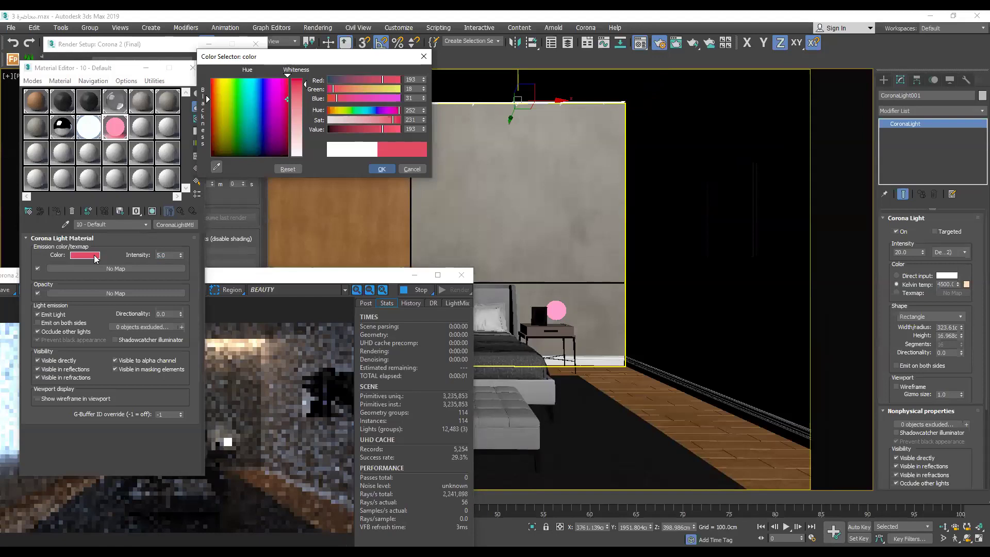
pyautogui.click(382, 169)
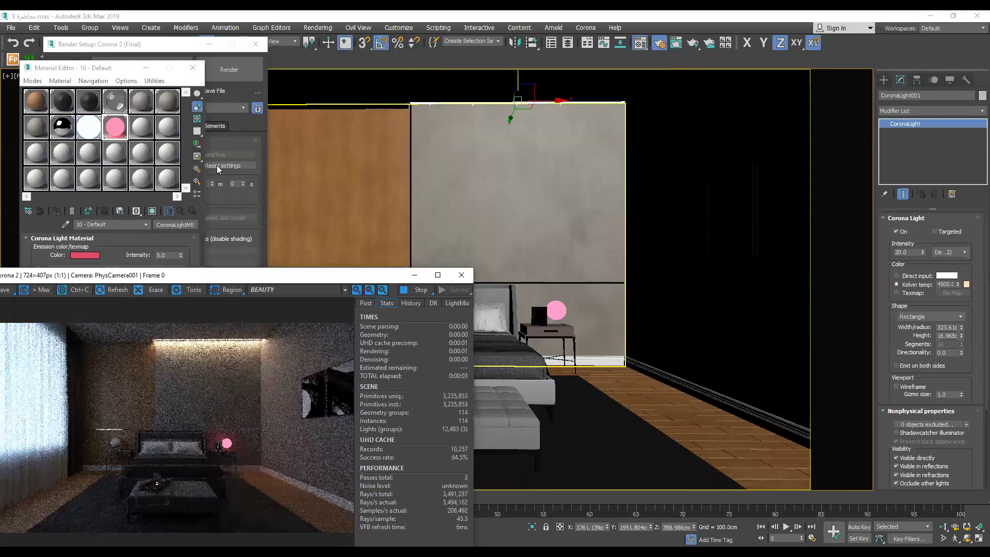
# Set the lamp material's emission color to the warm peach sampled from the CoronaLight's 4500 K swatch, and check the render.
pyautogui.click(217, 170)
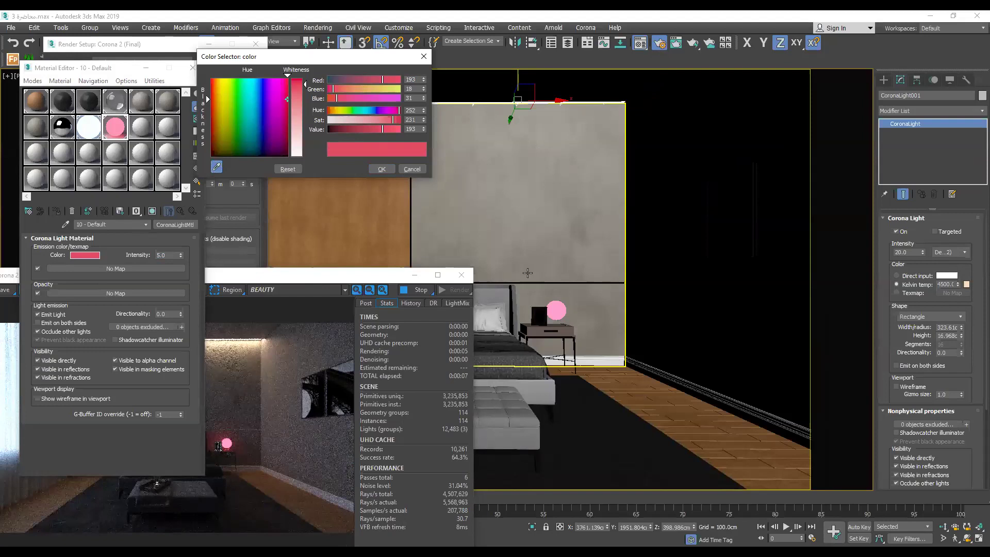
pyautogui.click(484, 286)
pyautogui.press('Return')
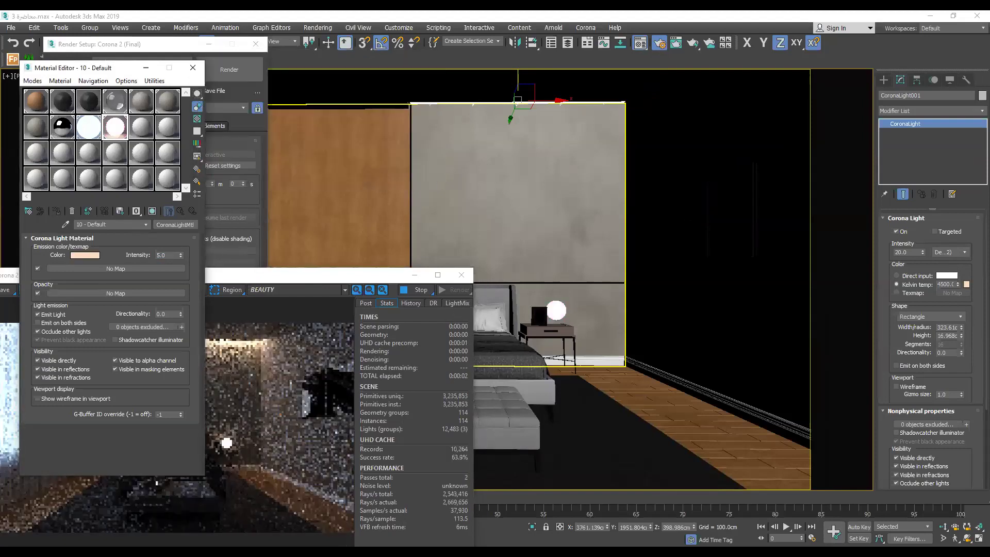
pyautogui.click(306, 285)
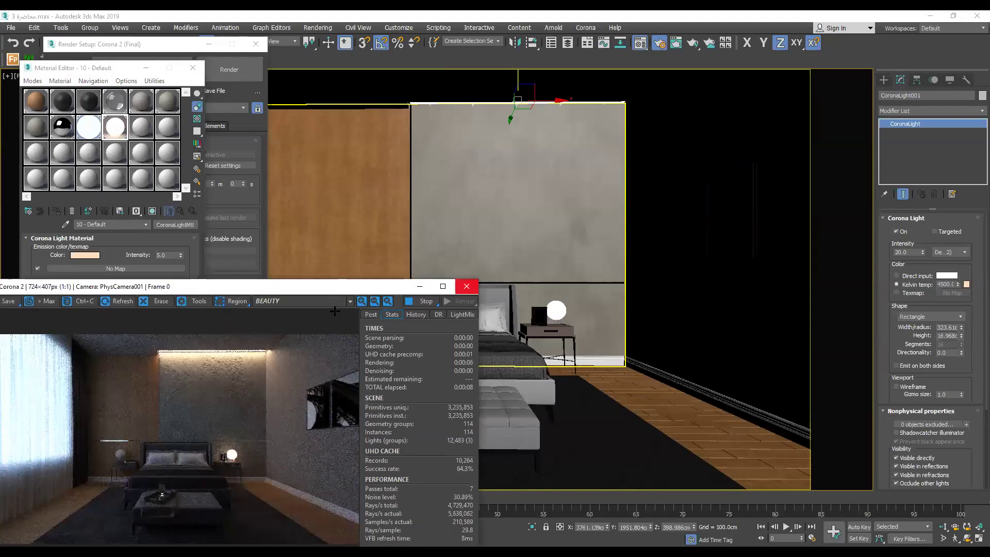
pyautogui.moveTo(306, 286); pyautogui.dragTo(790, 210)
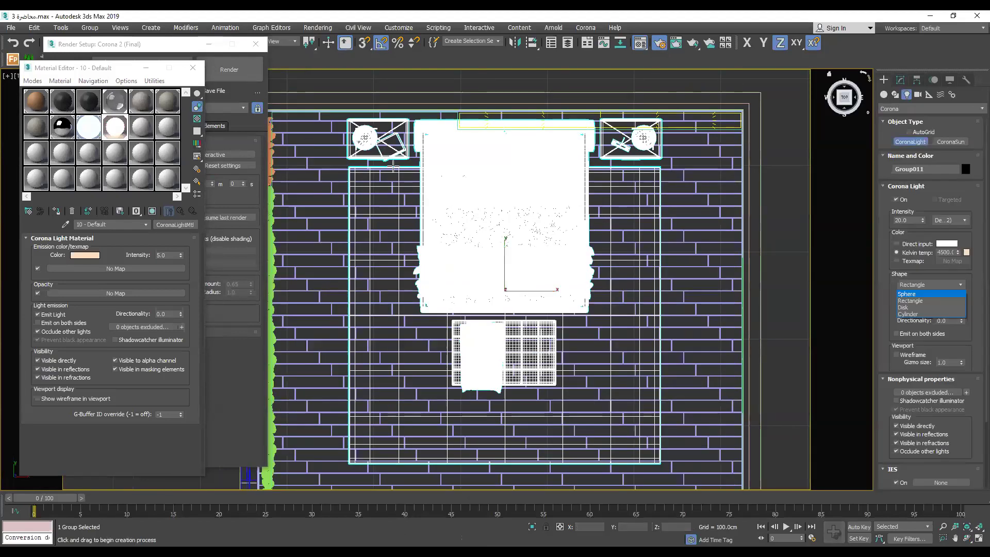
# Create a sphere-shaped CoronaLight over the lamp on the nightstand nearest the curtain, in the Top view.
pyautogui.press('Return')
pyautogui.scroll(3, 416, 161)
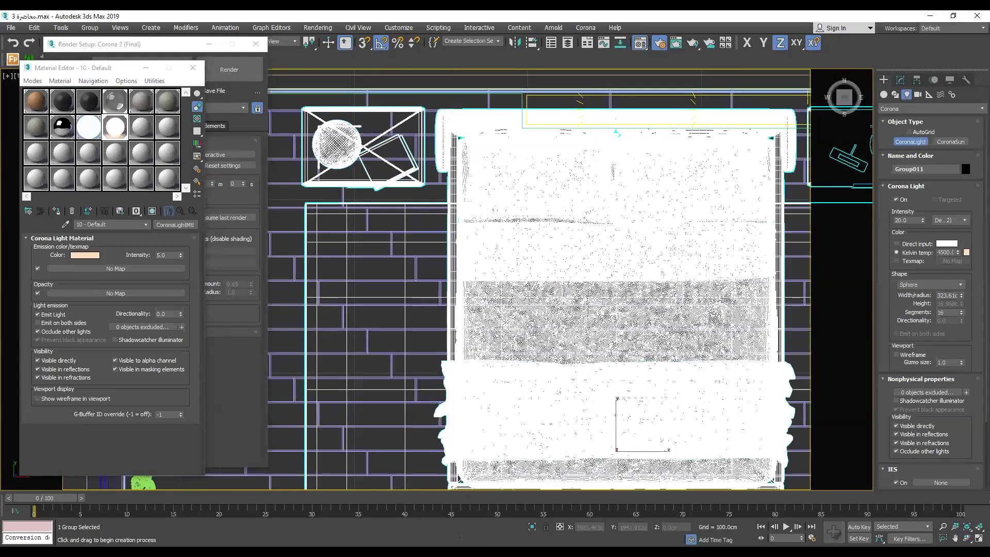
pyautogui.moveTo(335, 144); pyautogui.dragTo(330, 137)
pyautogui.scroll(3, 327, 122)
pyautogui.moveTo(398, 205); pyautogui.dragTo(461, 247, button='middle')
# Raise the sphere light in the Front view to about 86 cm and center it inside the nightstand lamp's globe.
pyautogui.press('w')
pyautogui.press('f')
pyautogui.press('z')
pyautogui.scroll(-6, 514, 211)
pyautogui.moveTo(513, 211); pyautogui.dragTo(492, 353, button='middle')
pyautogui.moveTo(490, 343); pyautogui.dragTo(520, 195)
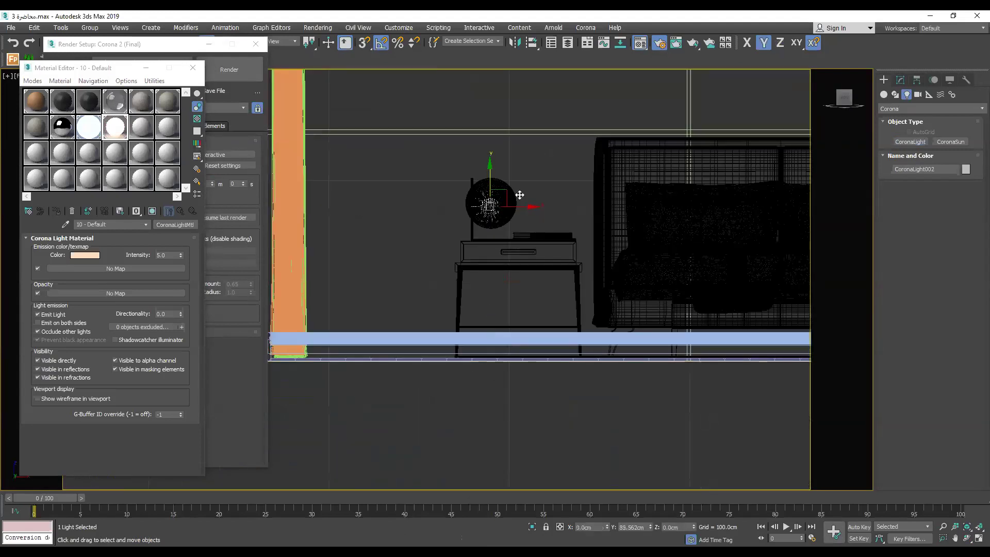
pyautogui.moveTo(520, 195); pyautogui.dragTo(521, 195)
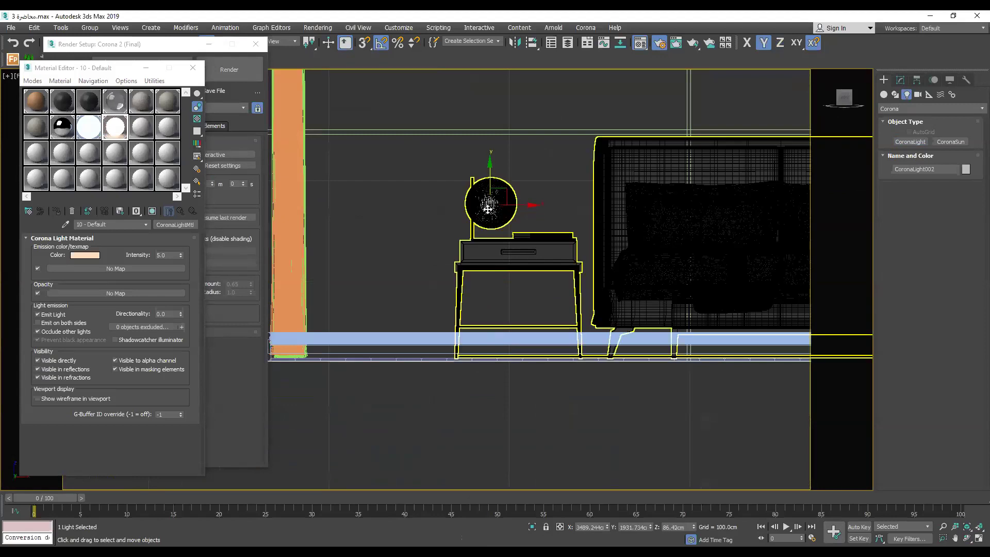
pyautogui.scroll(3, 515, 202)
pyautogui.moveTo(493, 212); pyautogui.dragTo(497, 209)
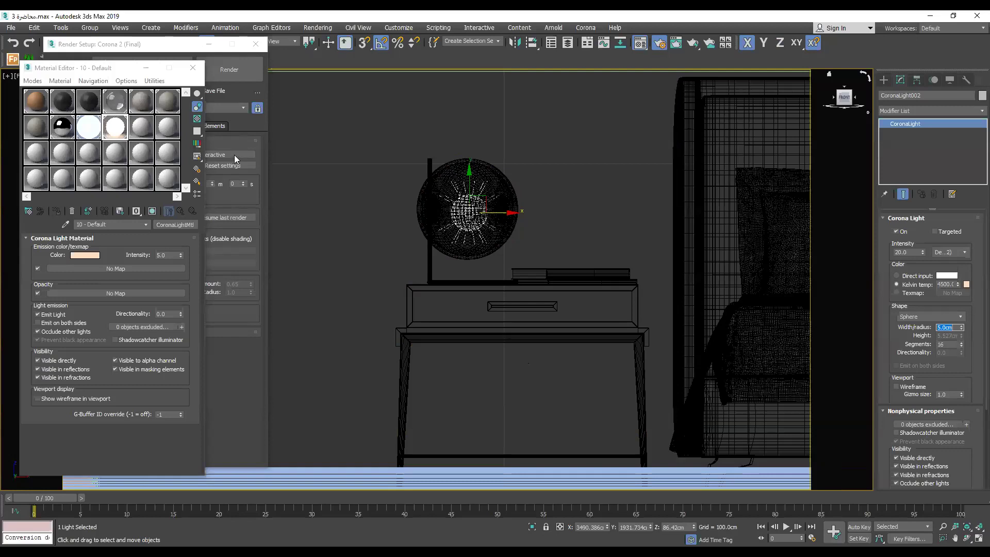
# Set the sphere light's radius to 3 cm and render the room from the PhysCamera001 view.
pyautogui.write('3')
pyautogui.press('Return')
pyautogui.press('c')
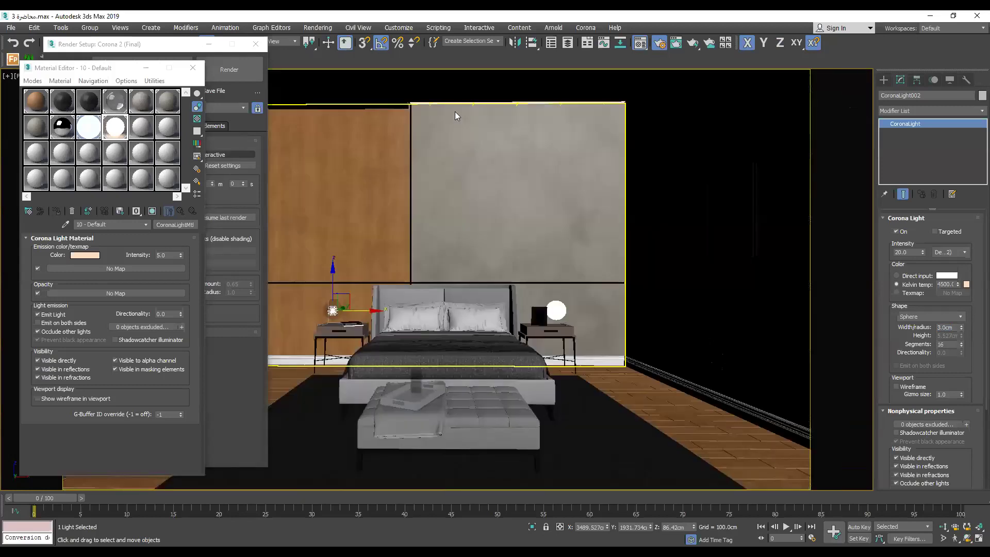
pyautogui.hotkey('shift', 'q')
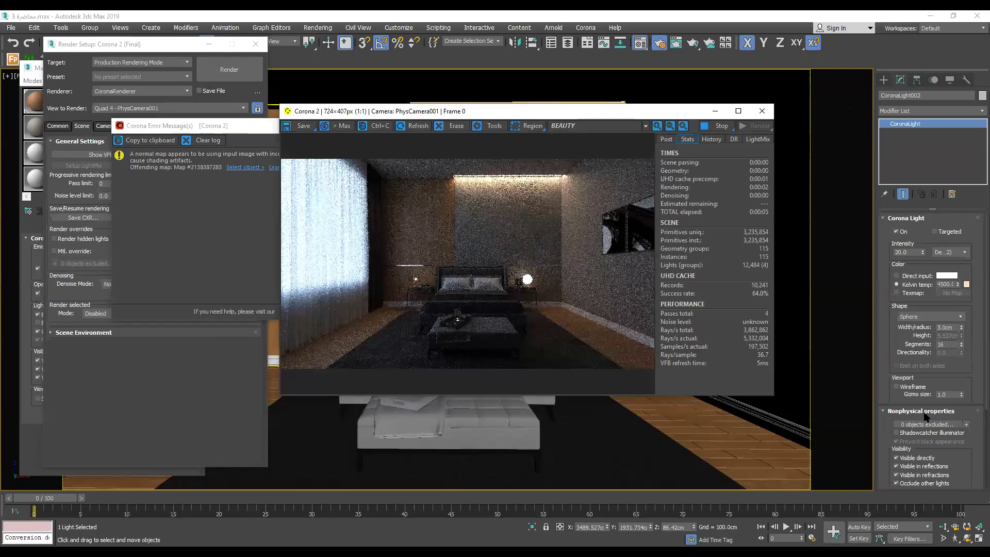
# Try toggling the sphere light's direct visibility while comparing both nightstand lamps in the enlarged render.
pyautogui.press('+')
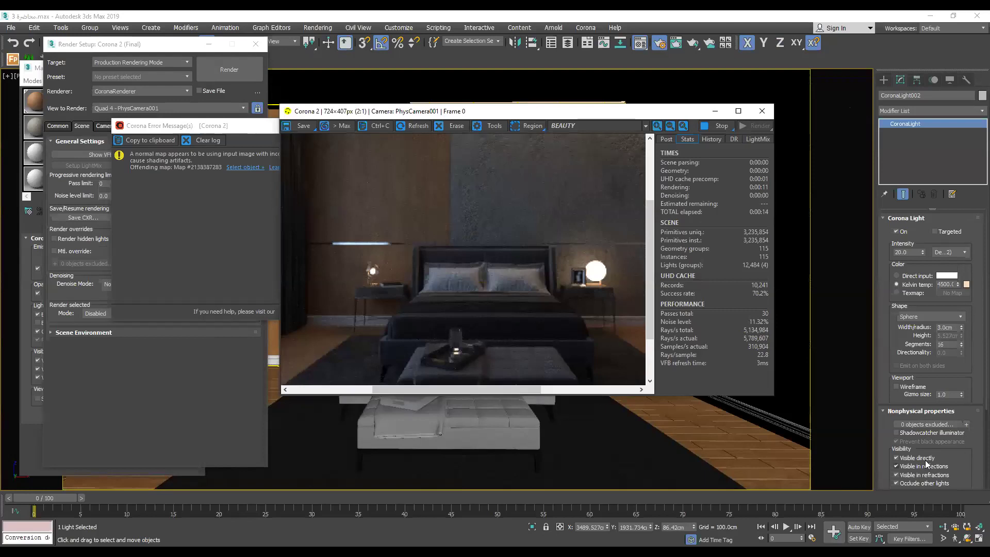
pyautogui.click(917, 461)
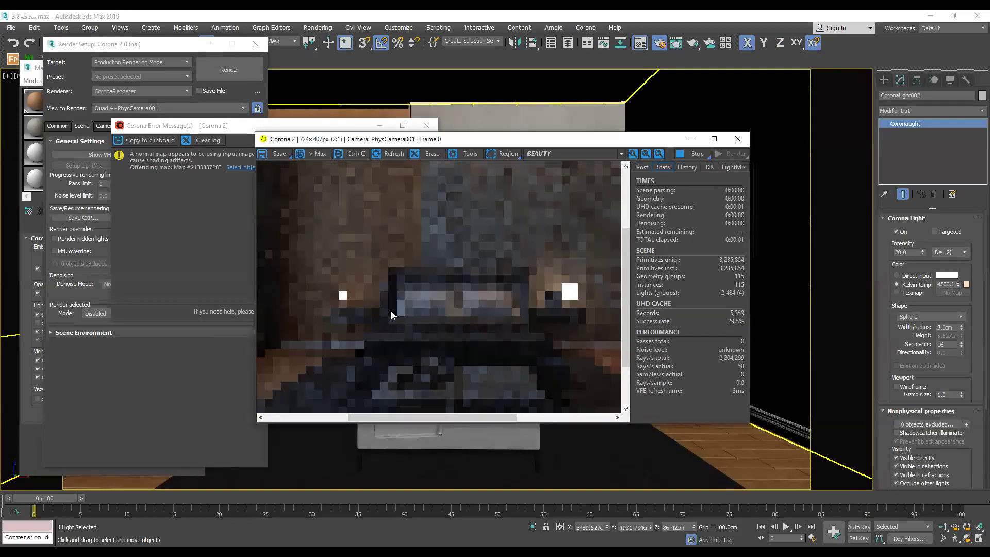
pyautogui.scroll(-1, 391, 310)
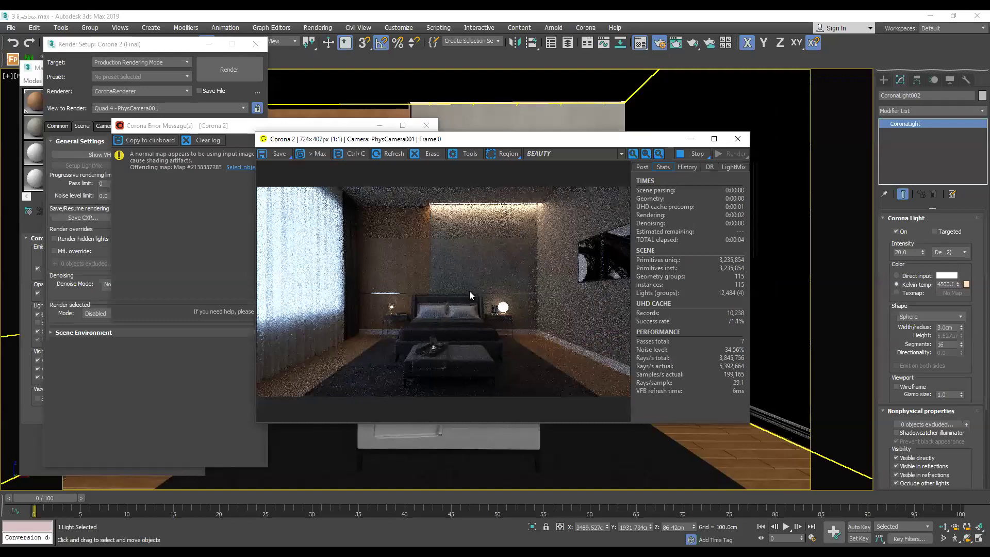
pyautogui.scroll(1, 397, 318)
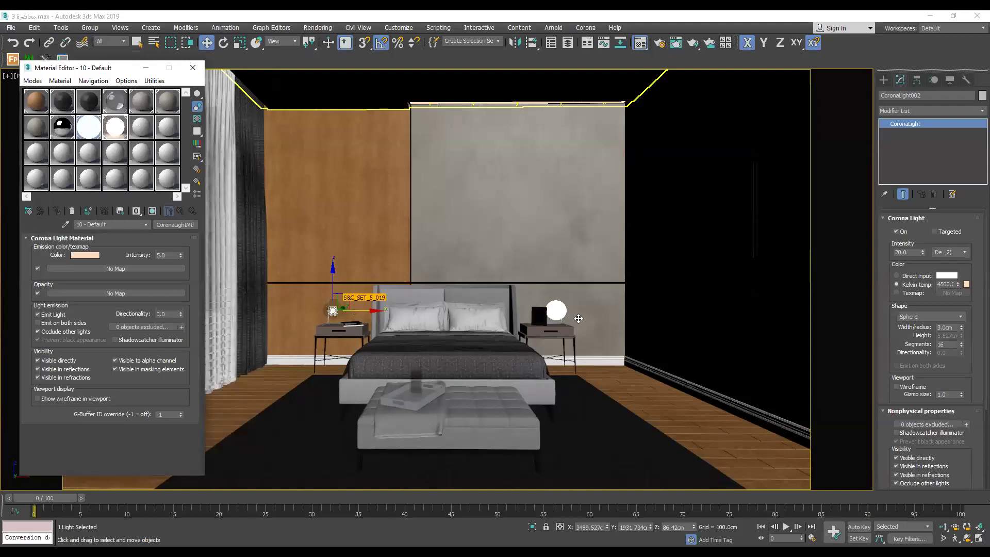
# Clone the sphere light as one instance into the globe of the lamp on the other nightstand.
pyautogui.click(576, 317)
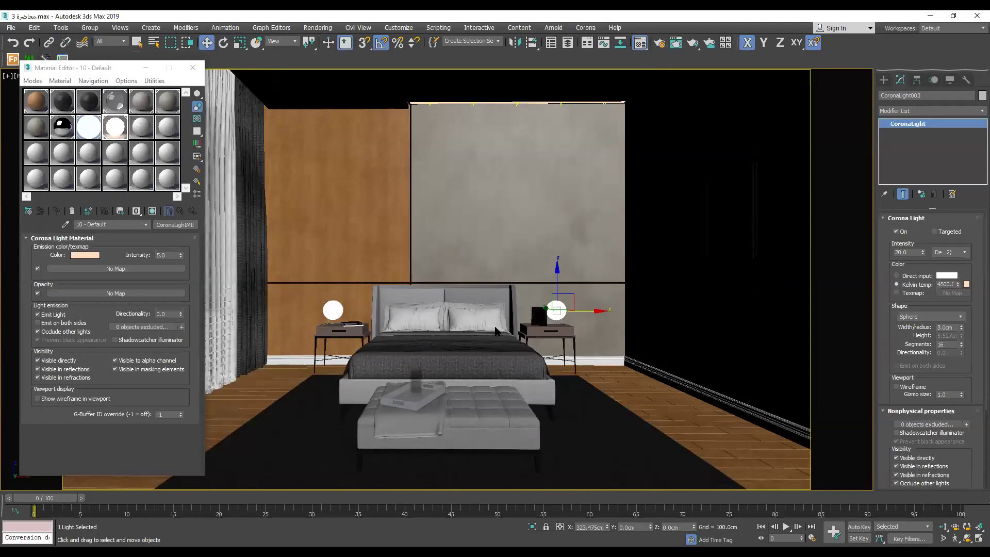
pyautogui.click(449, 262)
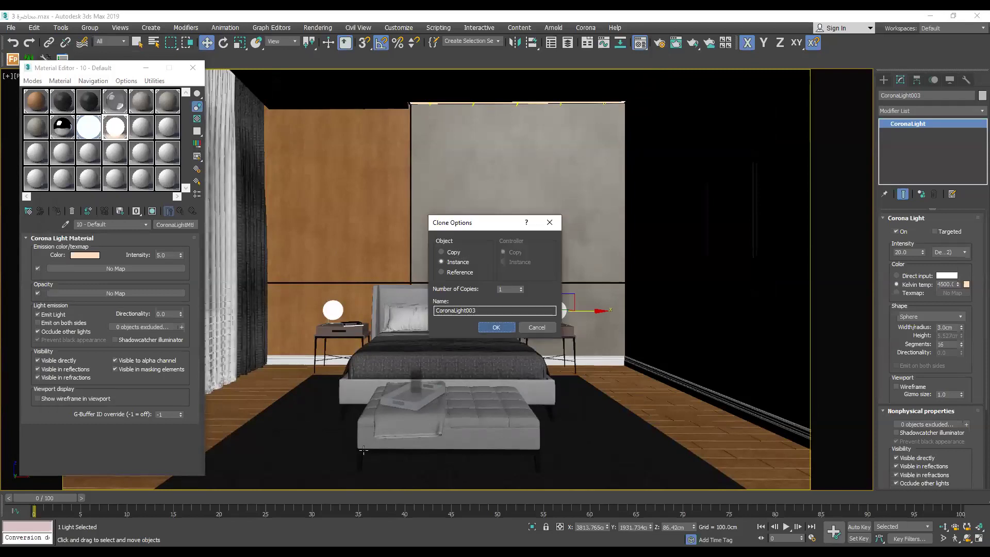
pyautogui.press('Return')
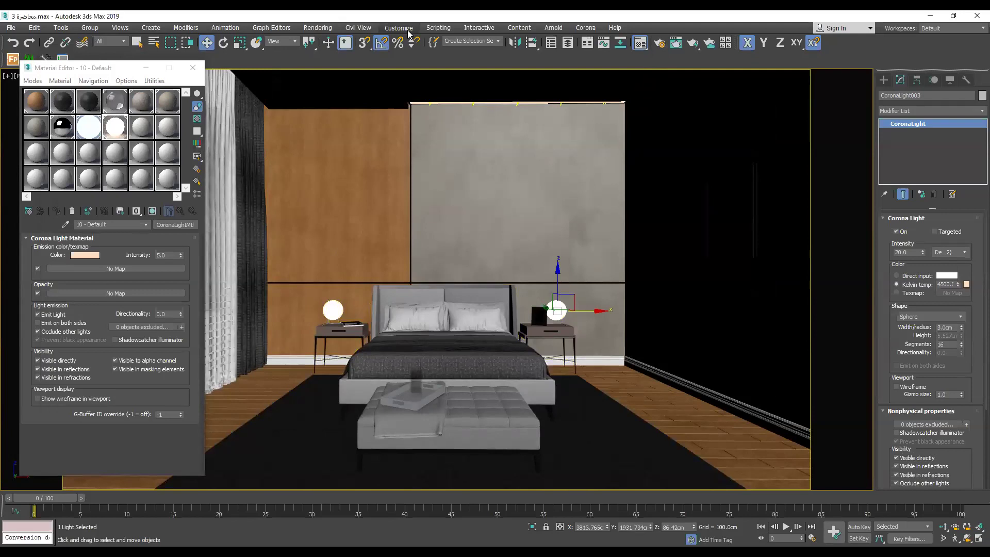
# Test-render the PhysCamera001 view with both bedside lights from Render Setup, and close the render windows.
pyautogui.click(366, 29)
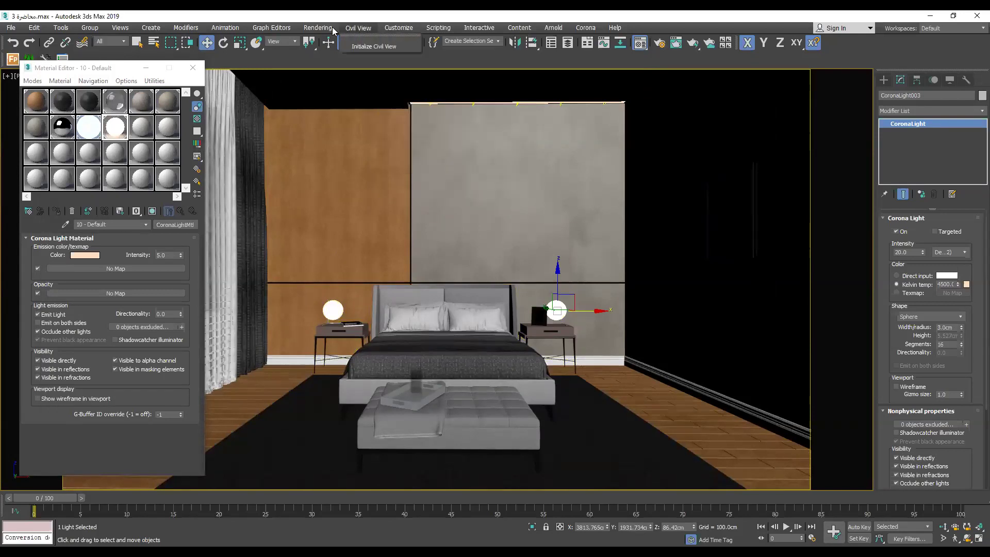
pyautogui.click(324, 26)
pyautogui.click(318, 28)
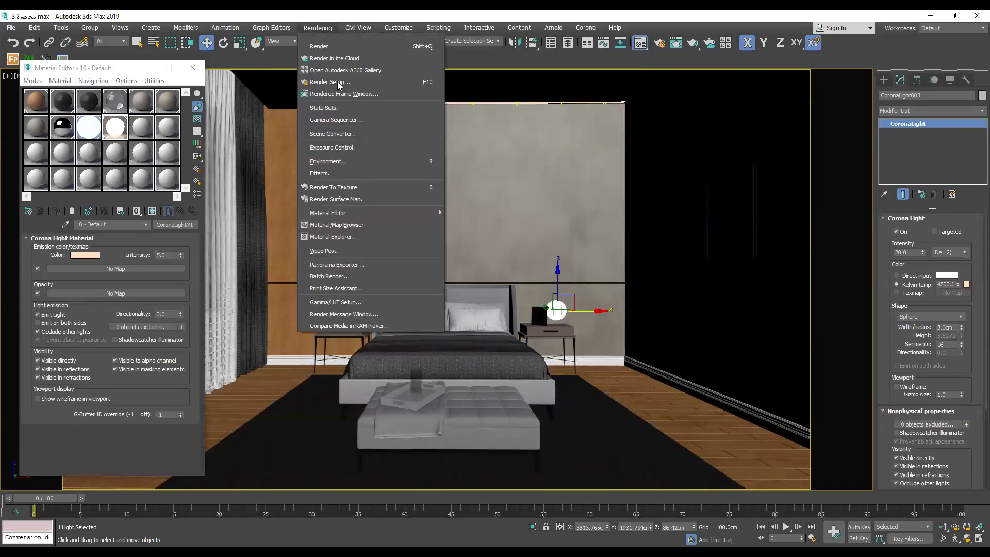
pyautogui.click(212, 156)
pyautogui.click(214, 155)
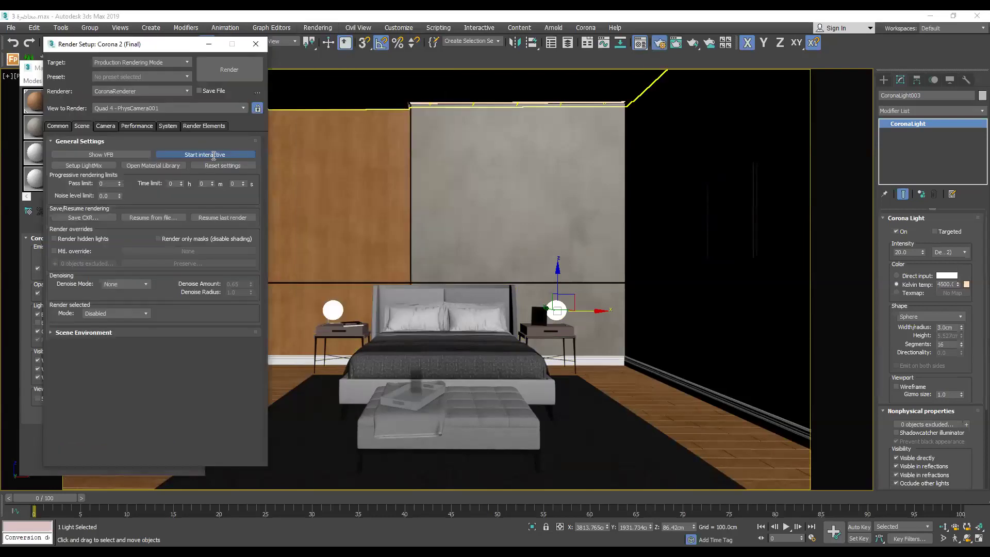
pyautogui.click(214, 156)
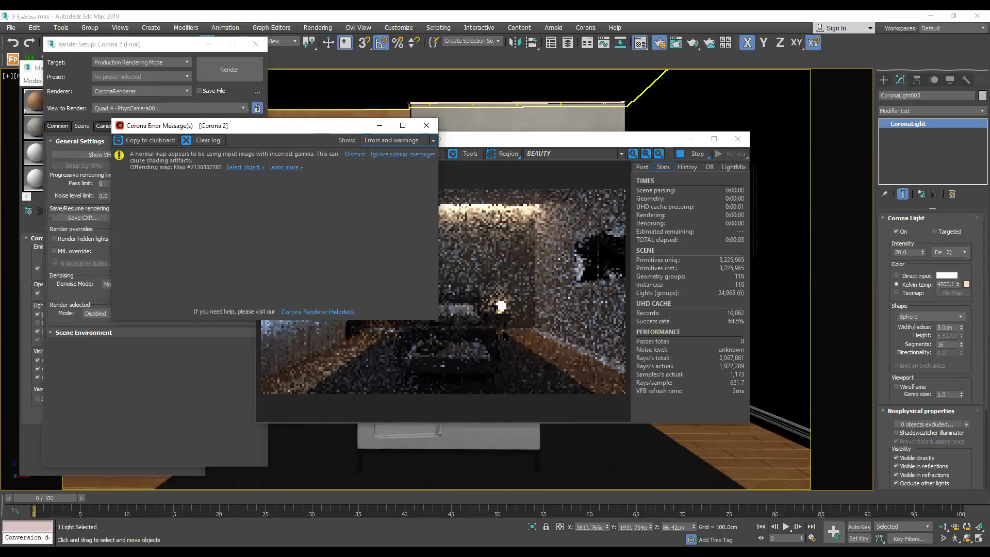
pyautogui.click(504, 334)
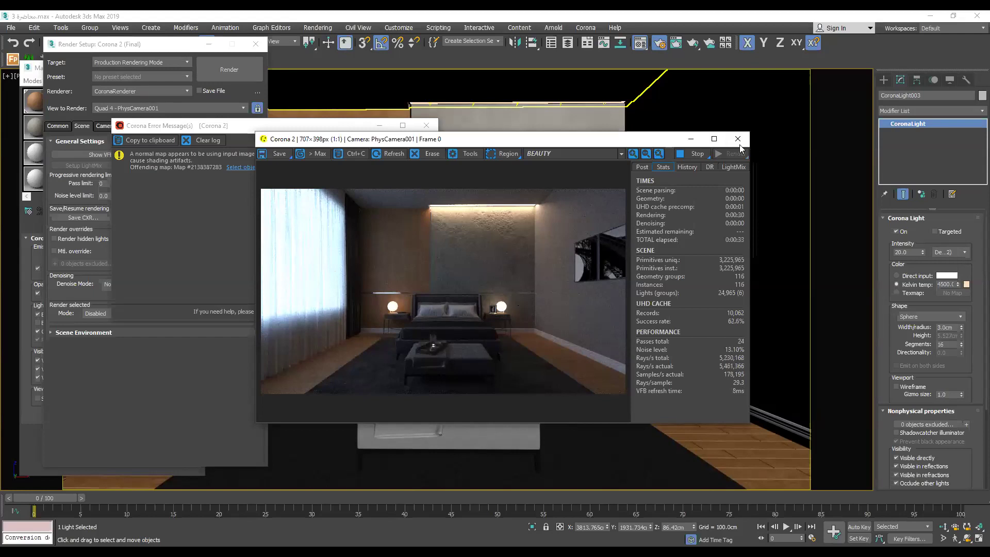
pyautogui.click(427, 126)
pyautogui.click(203, 69)
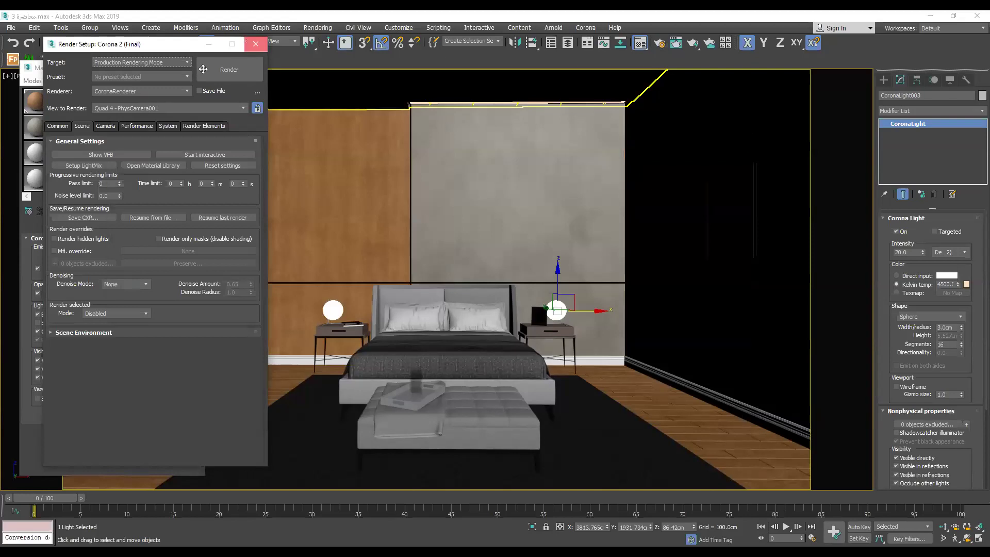
pyautogui.press('F10')
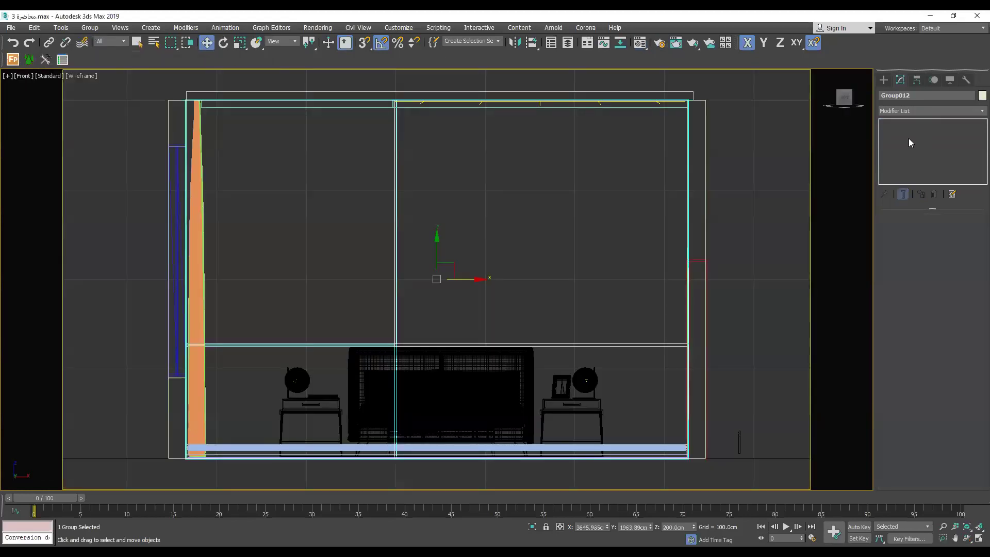
# Create a sphere-shaped CoronaLight with a radius of about 43 cm outside the room, in the Top view.
pyautogui.click(909, 140)
pyautogui.scroll(-6, 433, 236)
pyautogui.scroll(3, 503, 209)
pyautogui.moveTo(566, 223)
pyautogui.mouseDown()
pyautogui.moveTo(580, 213)
pyautogui.moveTo(558, 239)
pyautogui.moveTo(567, 259)
pyautogui.mouseUp()
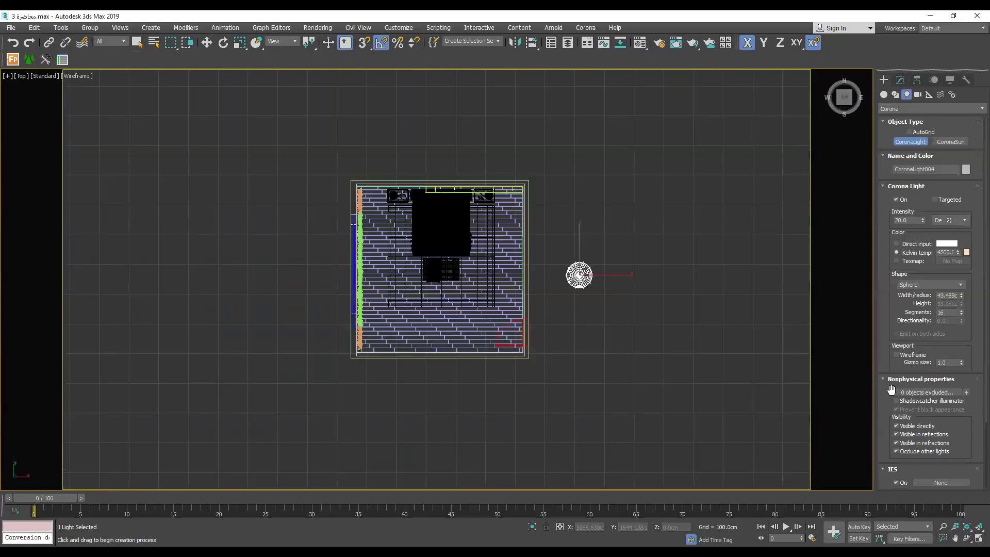
# Load the IES profile Real-IES_spotlight_soft_warm_white_led.ies from Corona's ies folder into the new CoronaLight.
pyautogui.scroll(-3, 892, 390)
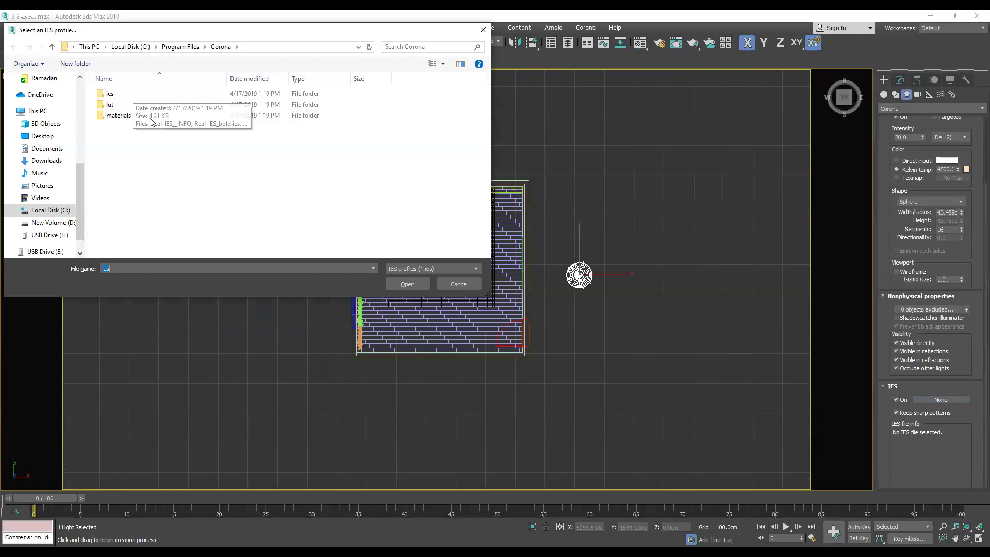
pyautogui.doubleClick(144, 93)
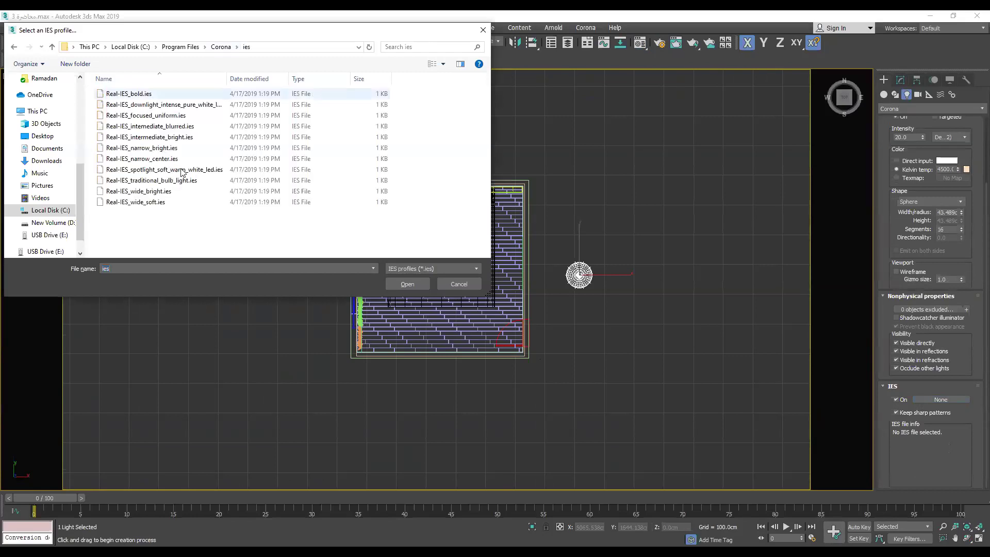
pyautogui.click(181, 170)
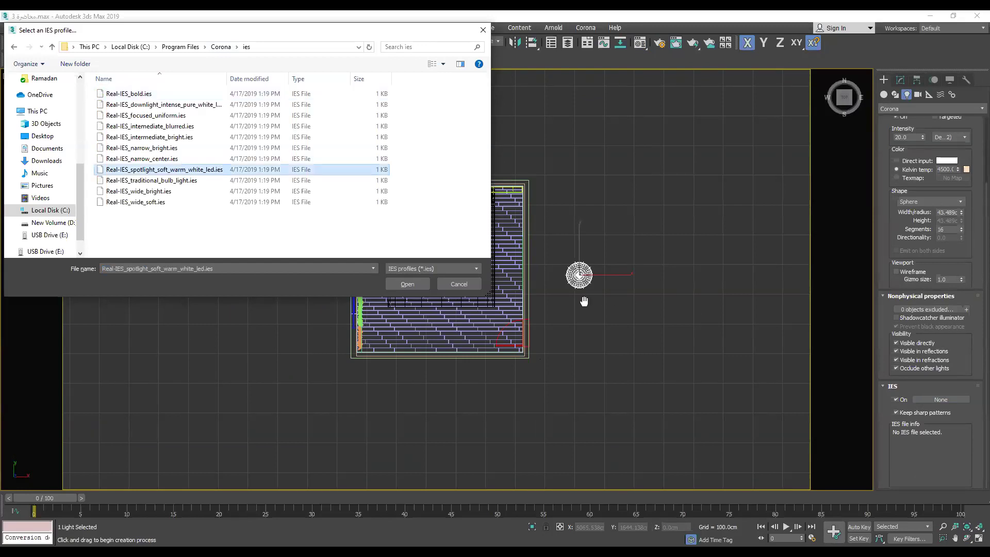
pyautogui.press('Return')
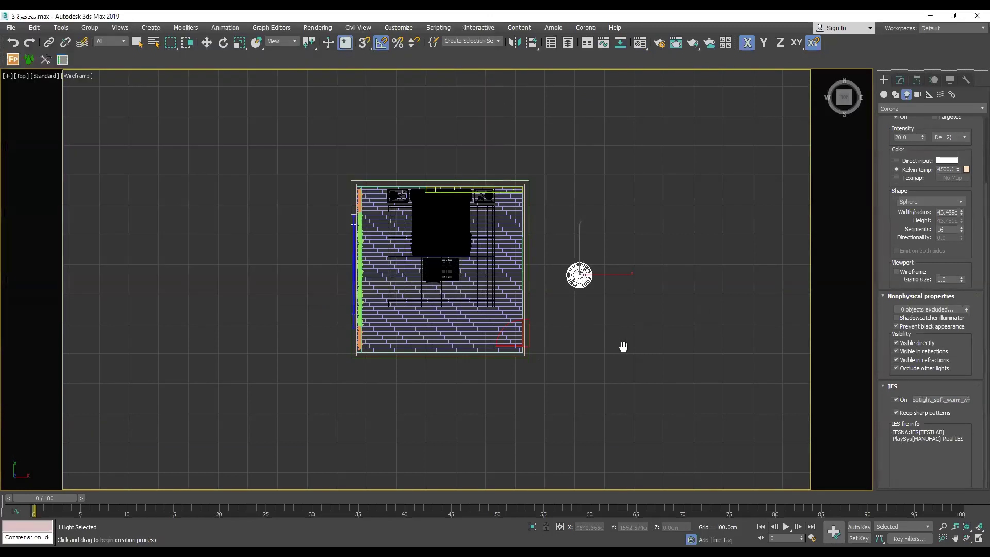
# Set the new IES light's sphere radius to 2 cm.
pyautogui.press('f')
pyautogui.scroll(-2, 634, 360)
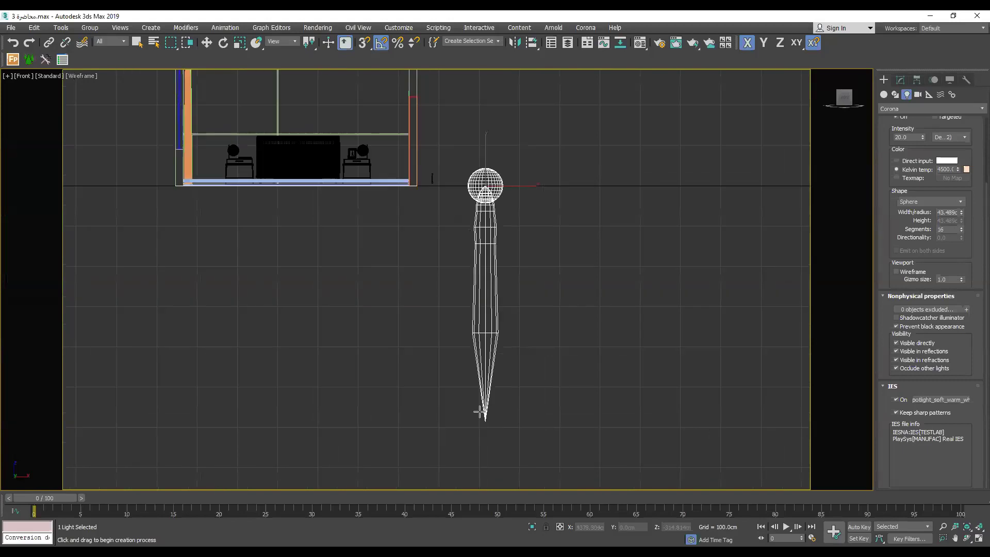
pyautogui.scroll(-2, 762, 390)
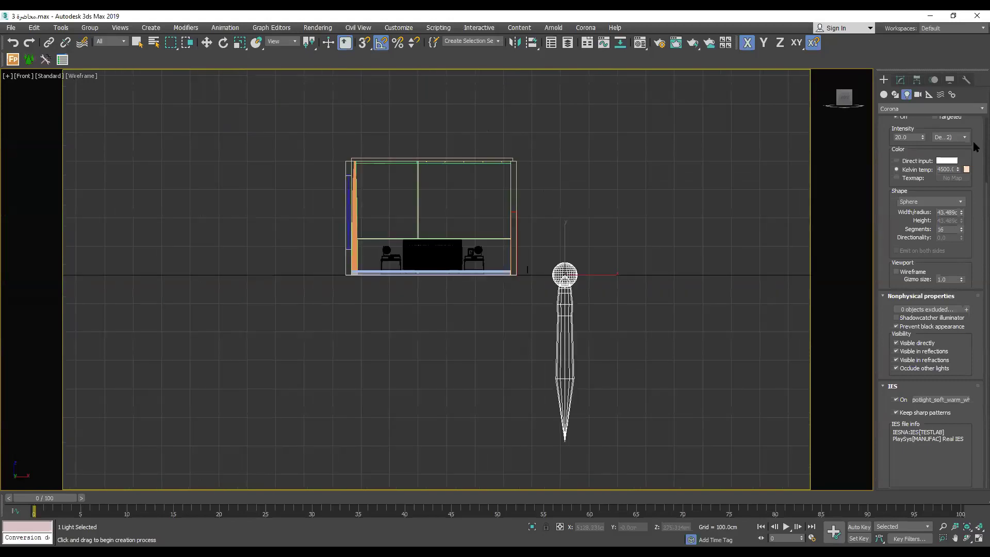
pyautogui.middleClick(650, 314)
pyautogui.write('2')
pyautogui.press('Return')
# Move the IES light into the room, just below the ceiling and close to the wall opposite the curtains.
pyautogui.scroll(3, 505, 234)
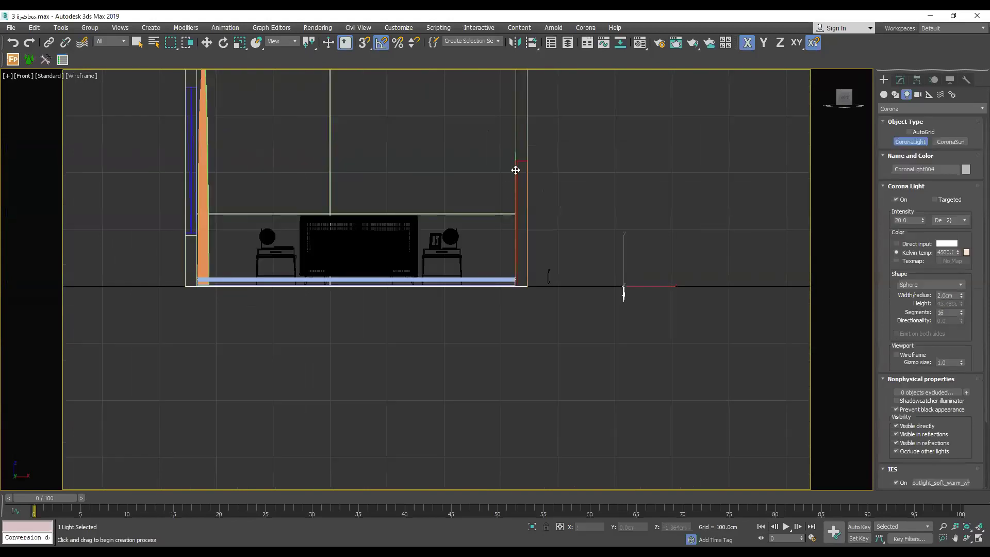
pyautogui.press('w')
pyautogui.moveTo(541, 95); pyautogui.dragTo(547, 107)
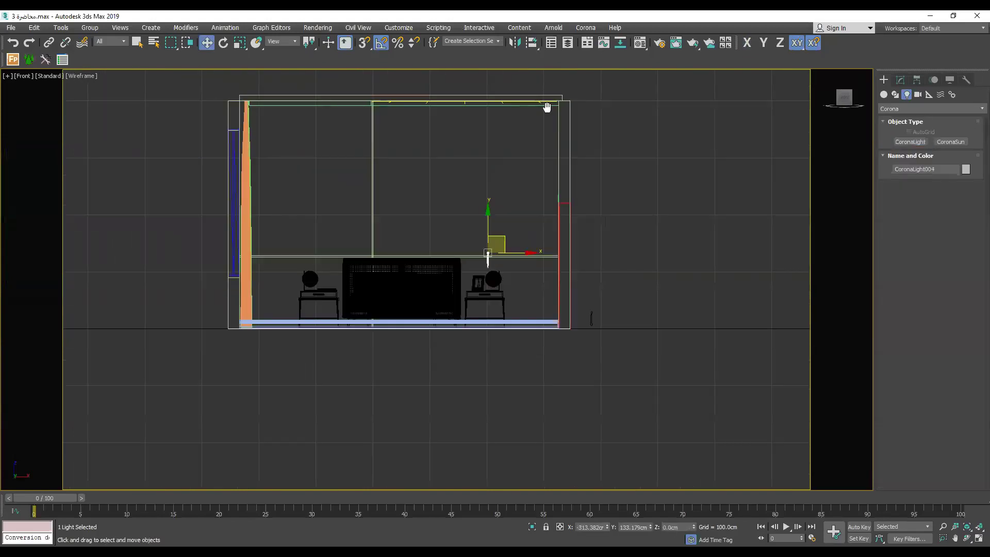
pyautogui.press('t')
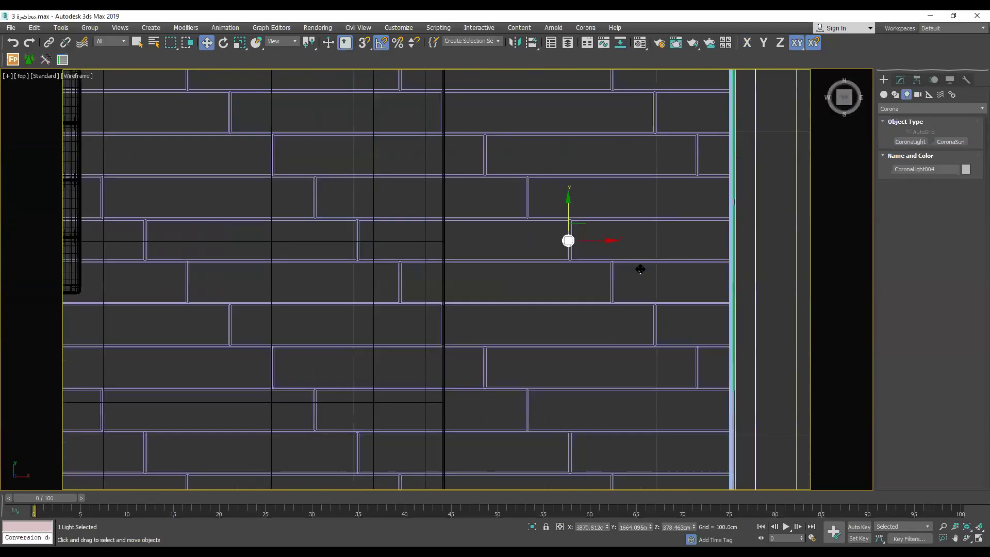
pyautogui.scroll(-2, 645, 249)
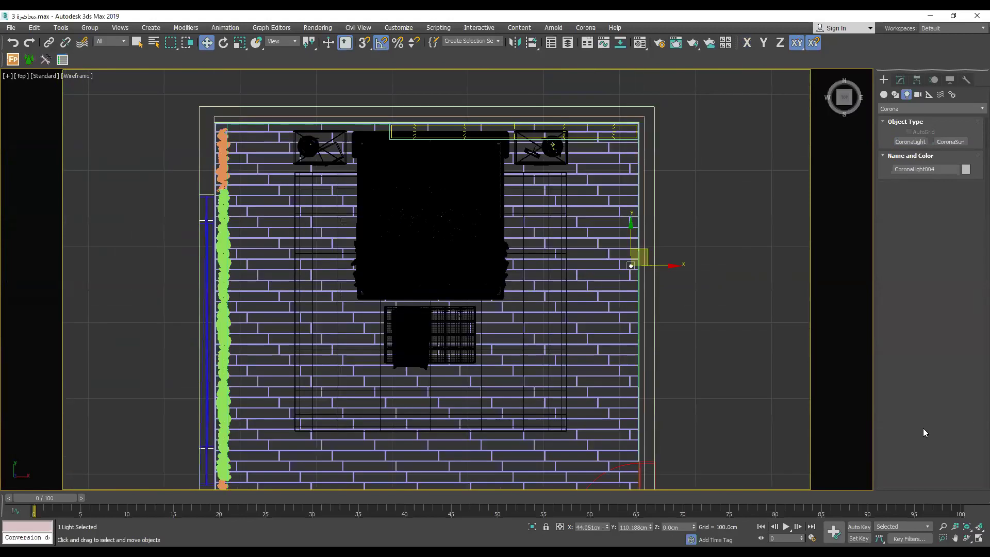
# Clone the IES light along the wall in the Top view as three instances.
pyautogui.click(900, 80)
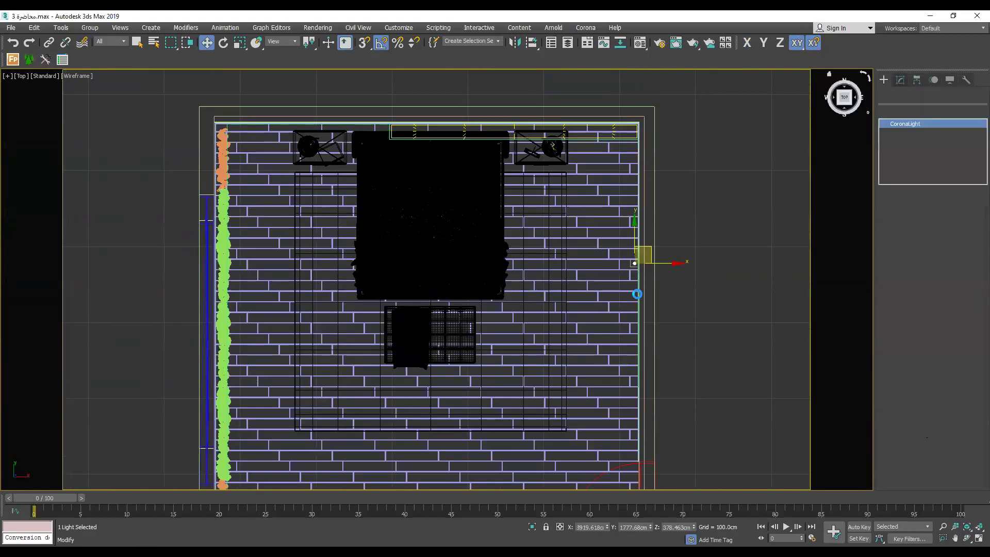
pyautogui.doubleClick(514, 288)
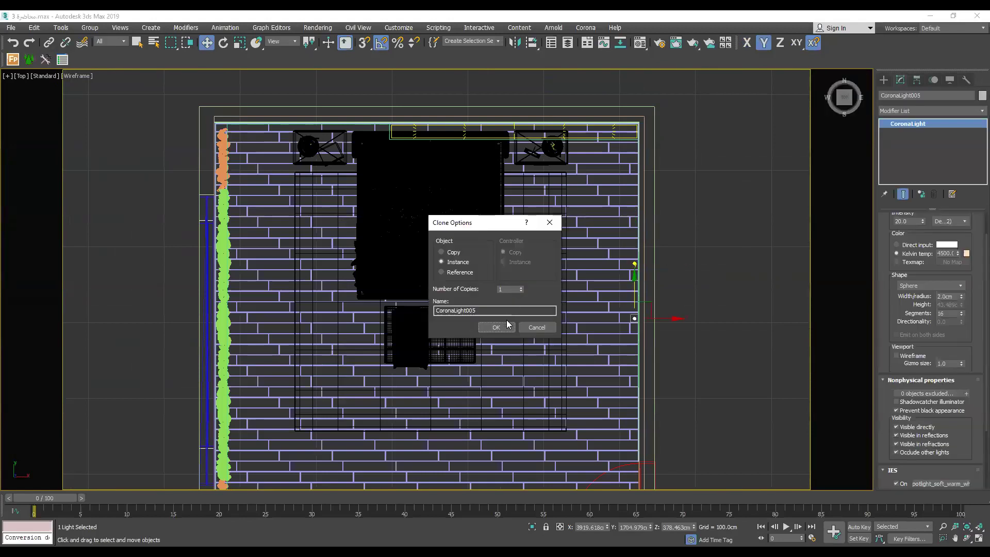
pyautogui.write('3')
pyautogui.click(504, 329)
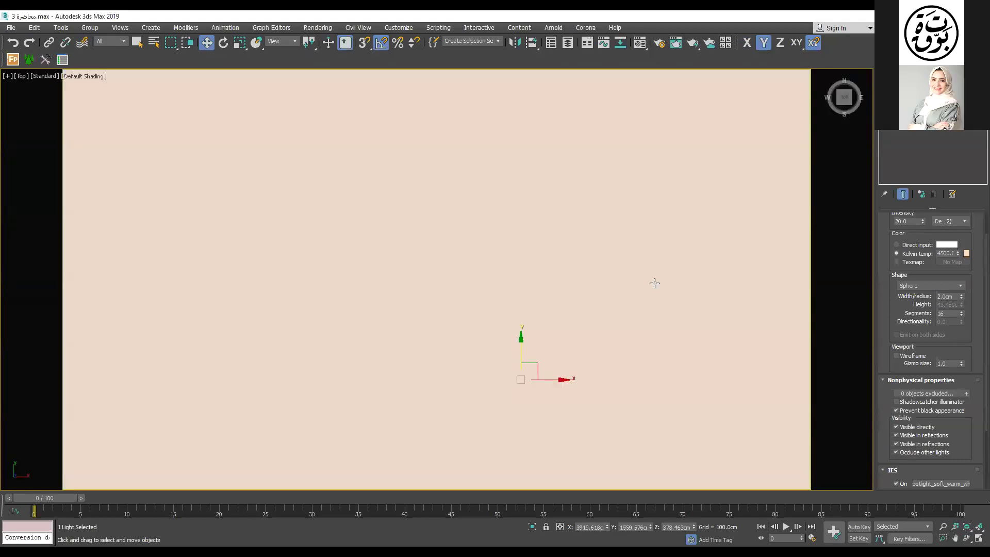
# Select all four IES spotlights, rotate them 20 degrees in the Front view and move them lower beside the wall.
pyautogui.scroll(-3, 654, 283)
pyautogui.moveTo(641, 325)
pyautogui.mouseDown(button='middle')
pyautogui.moveTo(696, 279)
pyautogui.moveTo(727, 298)
pyautogui.moveTo(707, 298)
pyautogui.mouseUp(button='middle')
pyautogui.press('F3')
pyautogui.scroll(5, 724, 300)
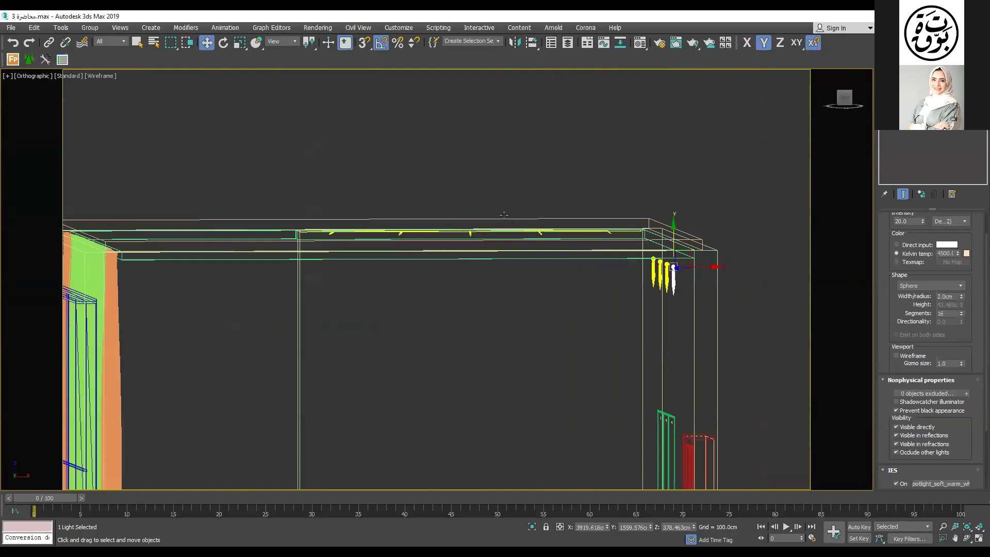
pyautogui.keyDown('alt'); pyautogui.moveTo(494, 213); pyautogui.dragTo(527, 219, button='middle'); pyautogui.keyUp('alt')
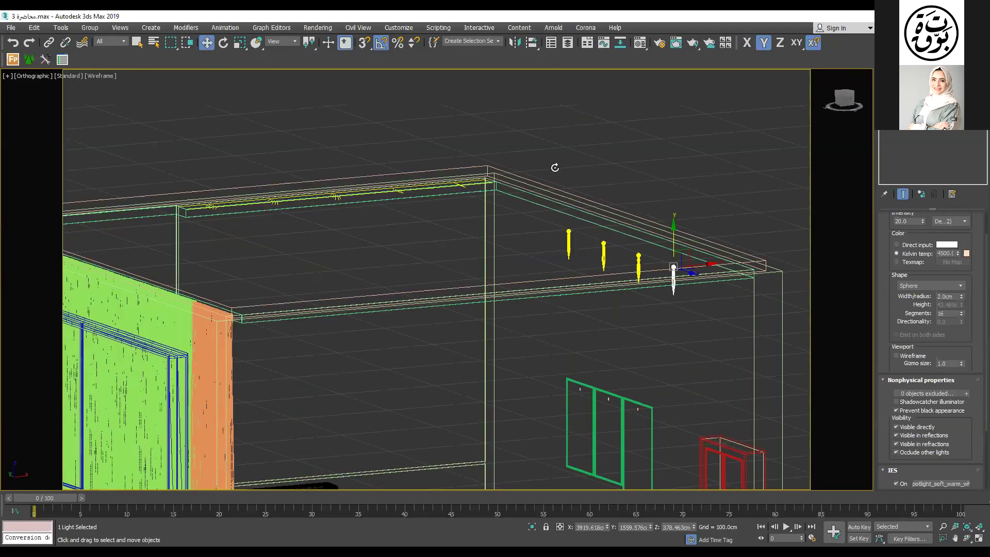
pyautogui.keyDown('alt'); pyautogui.moveTo(553, 165); pyautogui.dragTo(562, 152, button='middle'); pyautogui.keyUp('alt')
pyautogui.press('f')
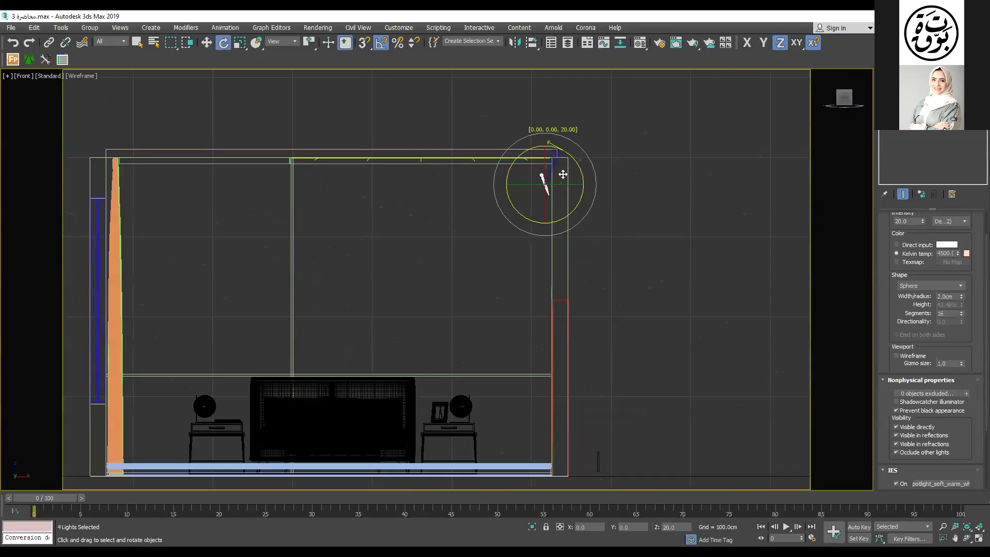
pyautogui.keyDown('ctrl'); pyautogui.click(547, 177); pyautogui.keyUp('ctrl')
pyautogui.moveTo(549, 177); pyautogui.dragTo(542, 225)
# Rotate the four spotlights by -15 degrees in the Front view to reduce their tilt.
pyautogui.press('e')
pyautogui.press('w')
pyautogui.press('e')
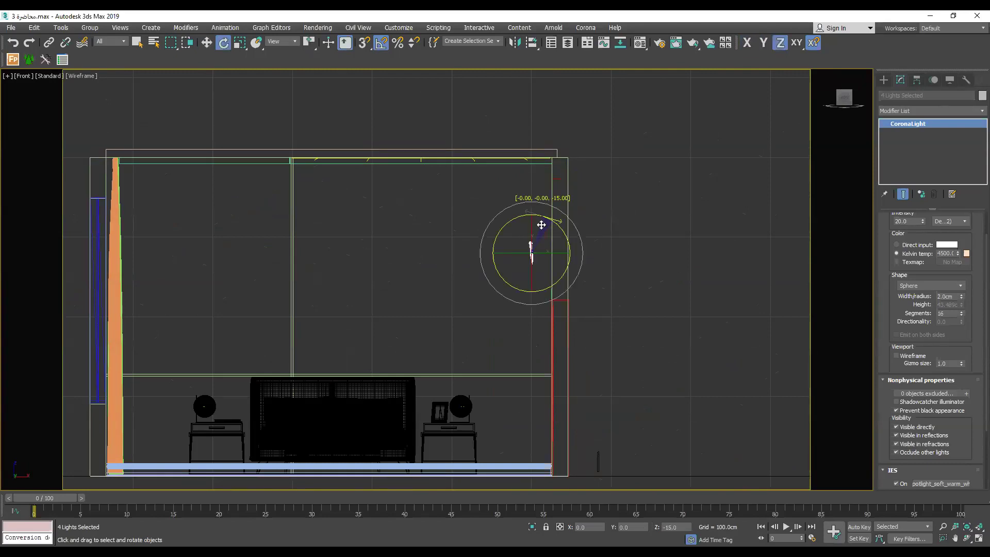
pyautogui.press('w')
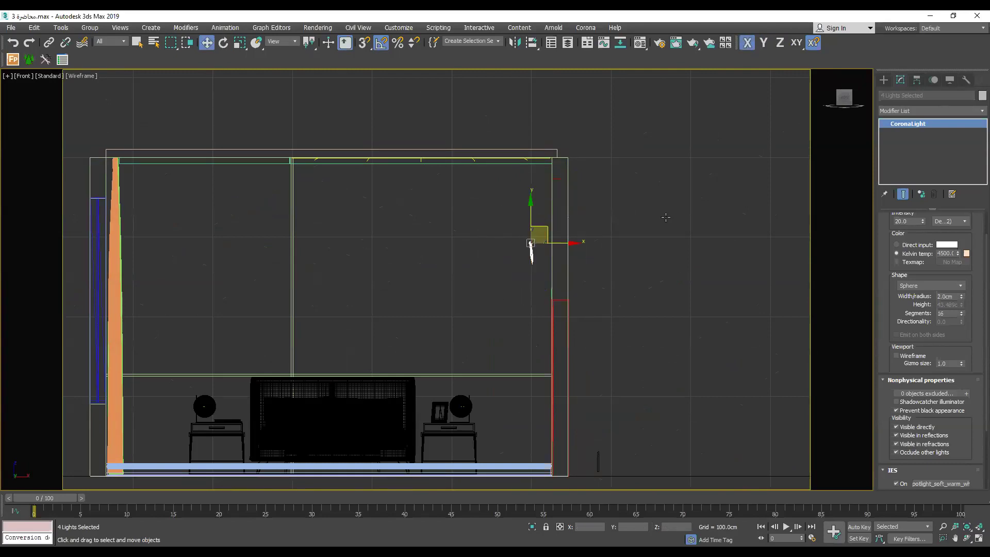
# Shift the row of four spotlights slightly off the wall in the Top view, and check it through PhysCamera001.
pyautogui.press('c')
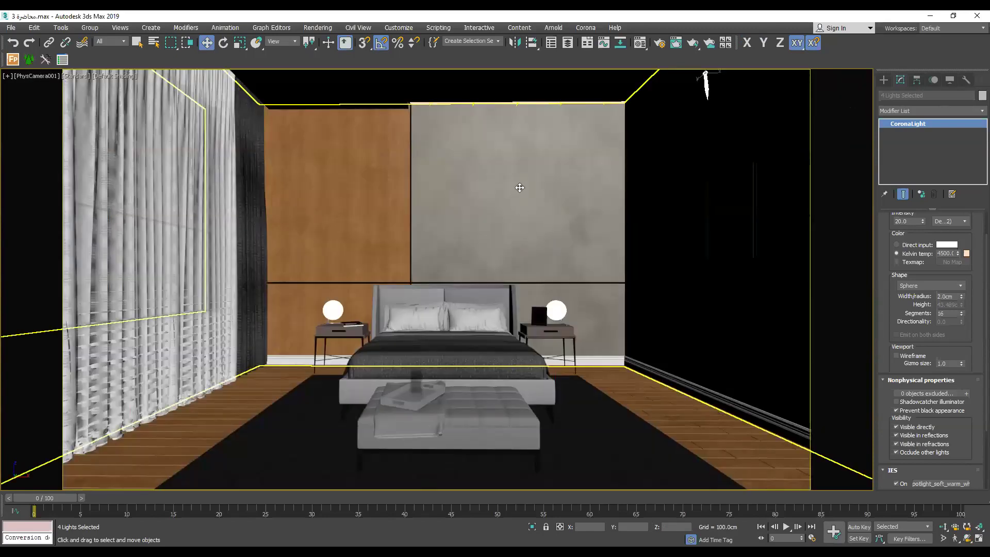
pyautogui.press('t')
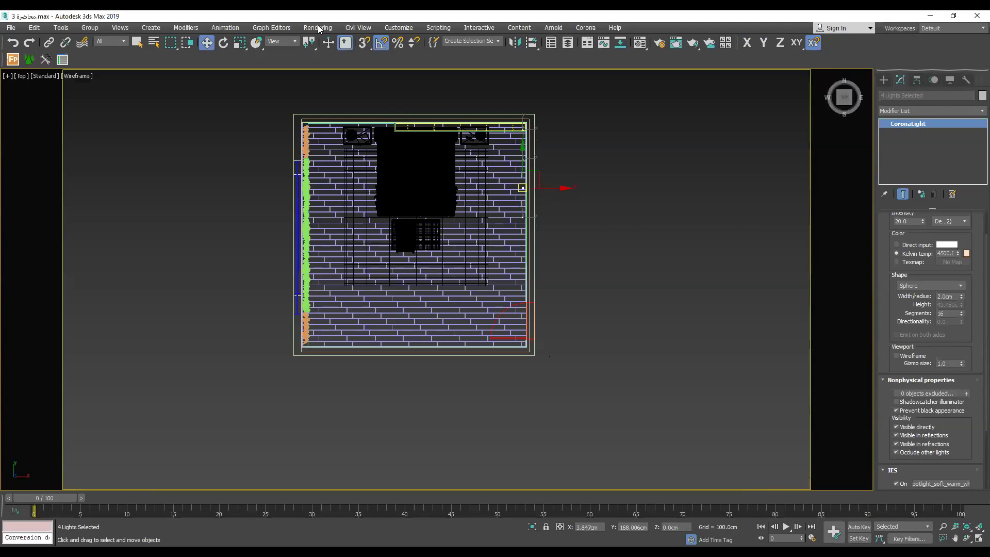
pyautogui.moveTo(319, 79); pyautogui.dragTo(318, 86)
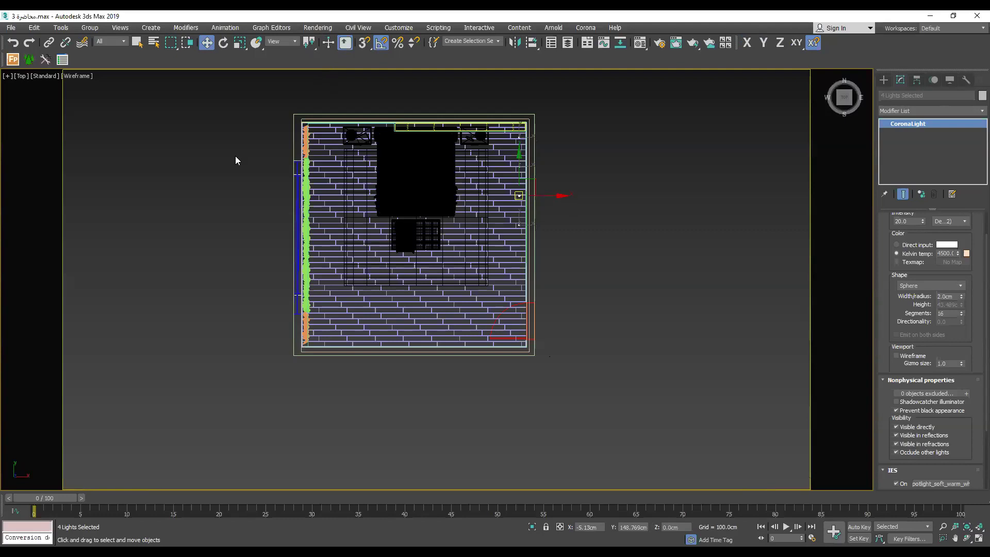
pyautogui.press('c')
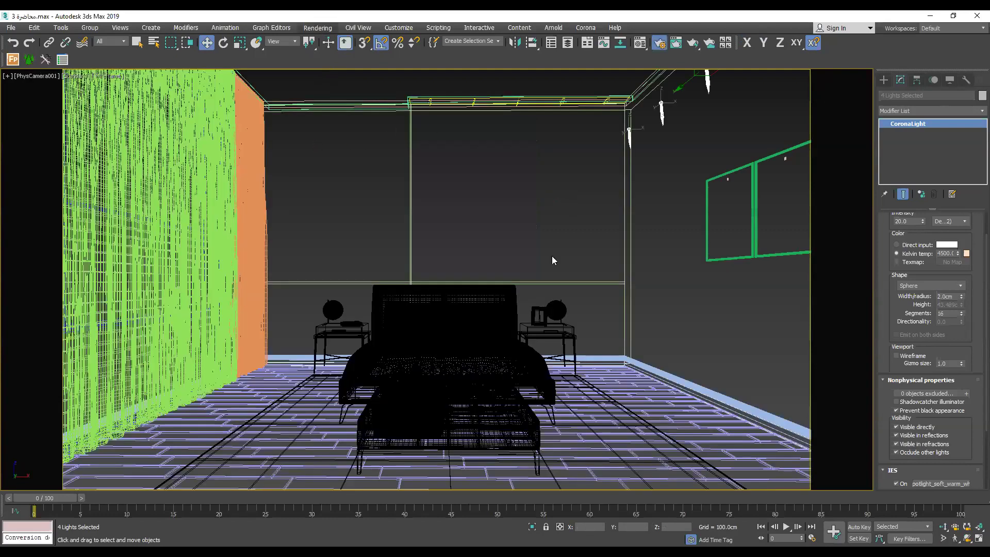
# Test-render PhysCamera001 with the IES spotlights, and set their intensity to 50 with Visible directly turned off.
pyautogui.press('F10')
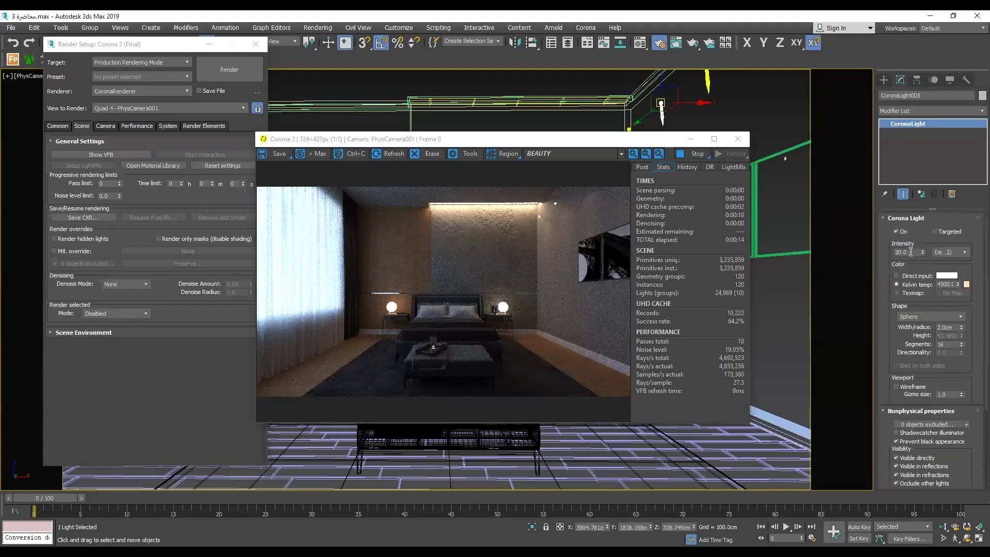
pyautogui.doubleClick(911, 251)
pyautogui.write('50')
pyautogui.press('Return')
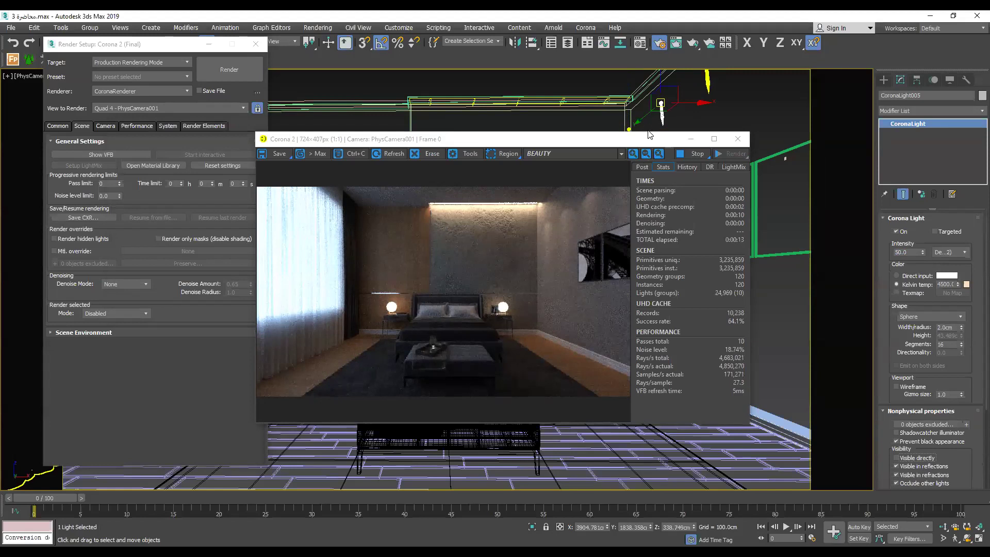
# Set the spotlights' intensity to 100, inspect the wall highlights in a new test render, and close the frame buffer.
pyautogui.write('1')
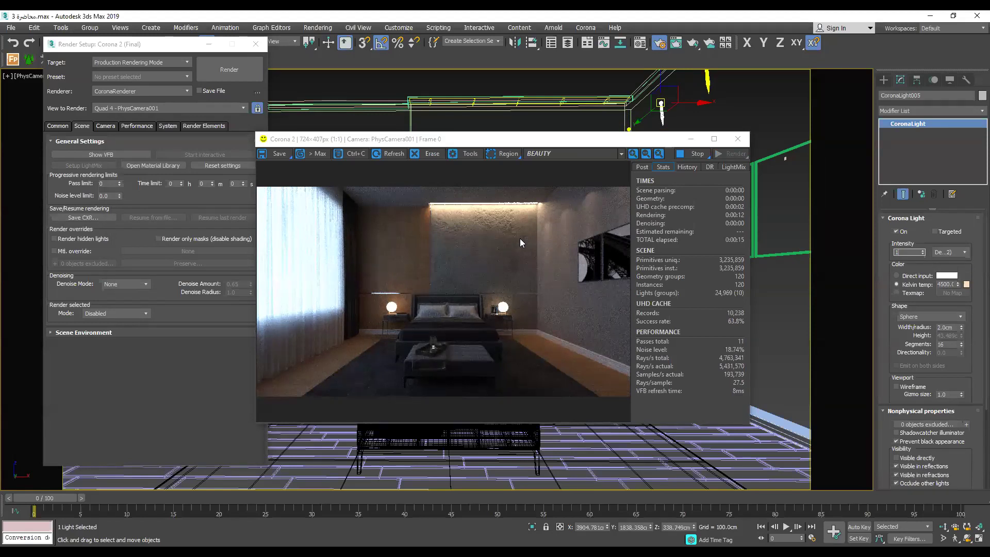
pyautogui.write('00')
pyautogui.press('Return')
pyautogui.scroll(1, 520, 238)
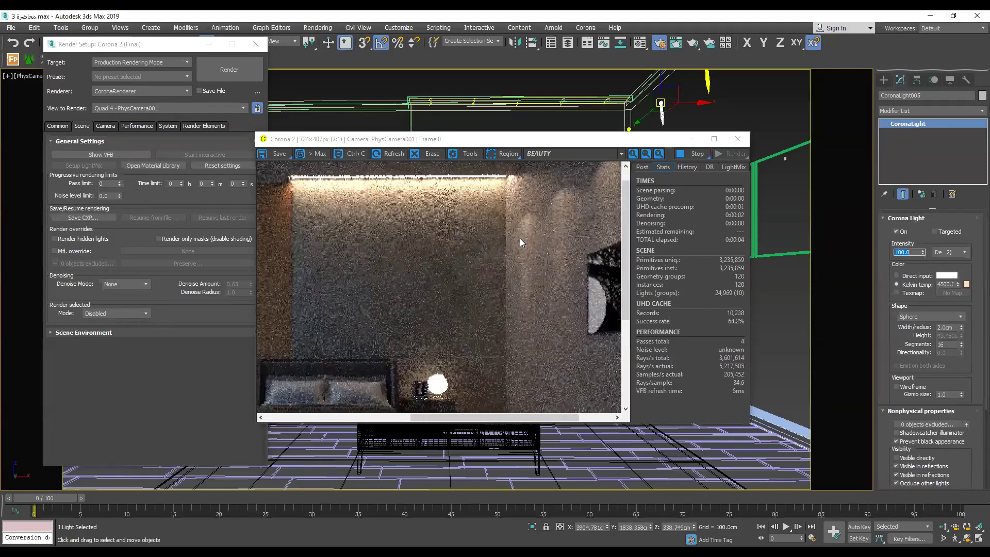
pyautogui.scroll(-1, 520, 239)
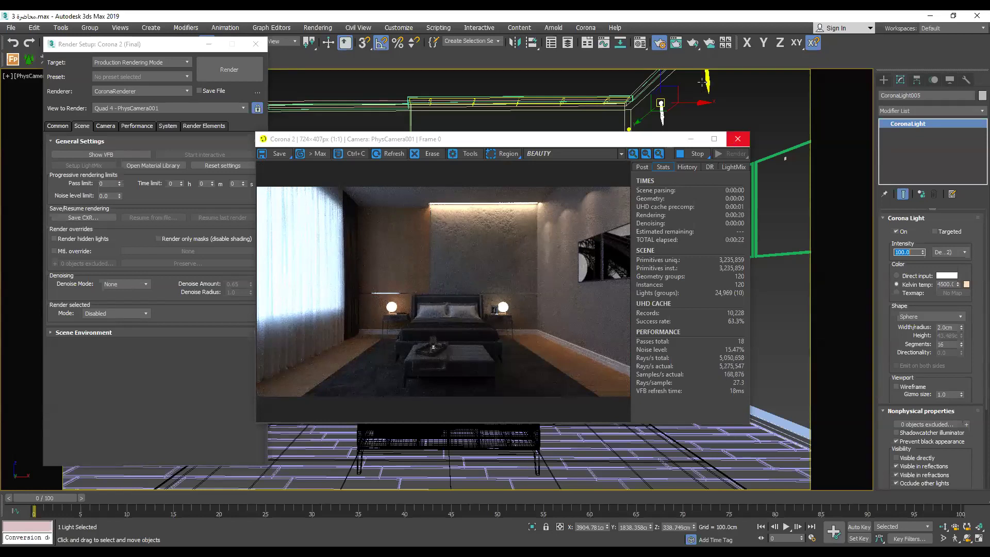
pyautogui.click(737, 139)
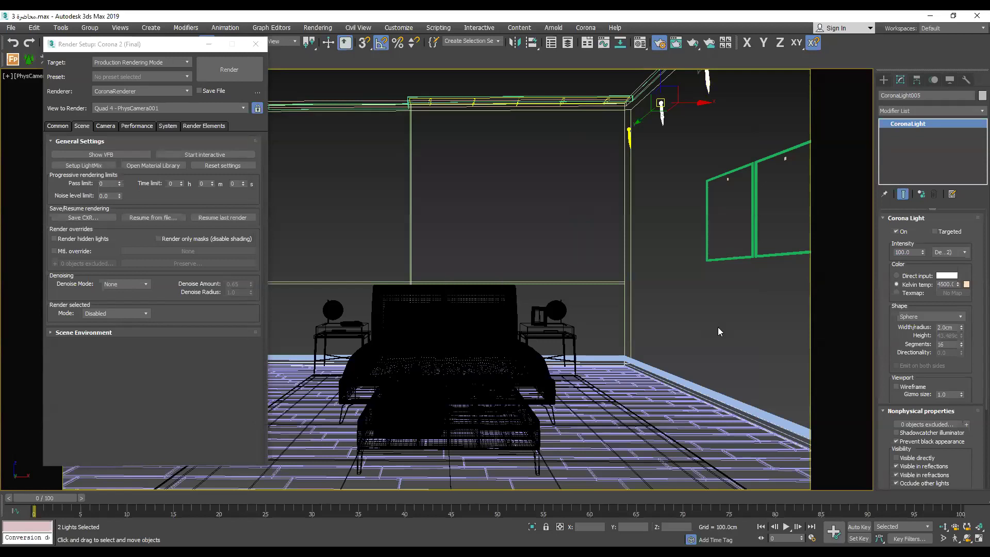
pyautogui.keyDown('ctrl'); pyautogui.click(629, 135); pyautogui.keyUp('ctrl')
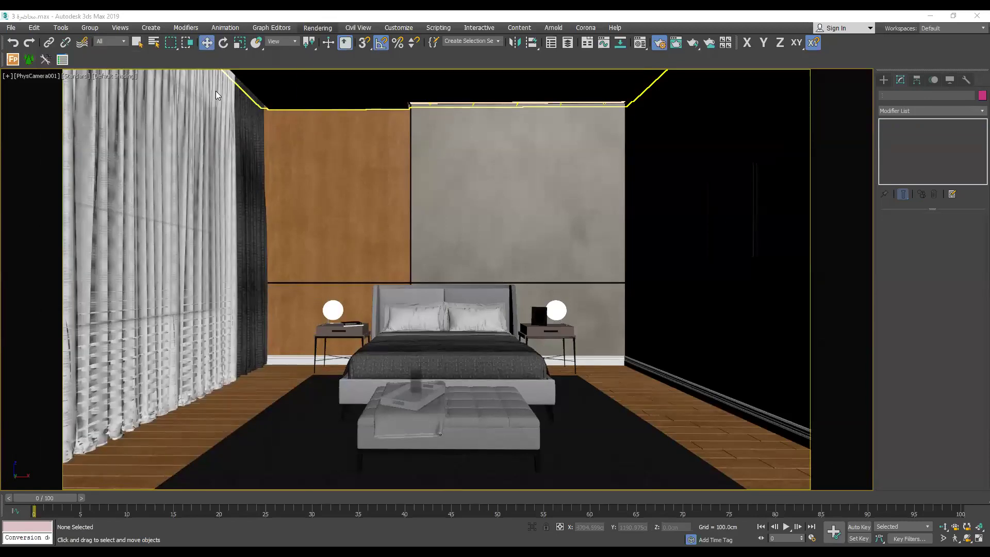
# Review the Common, Performance and Render Elements settings in Render Setup, and set the Denoise Mode to full denoising.
pyautogui.press('F10')
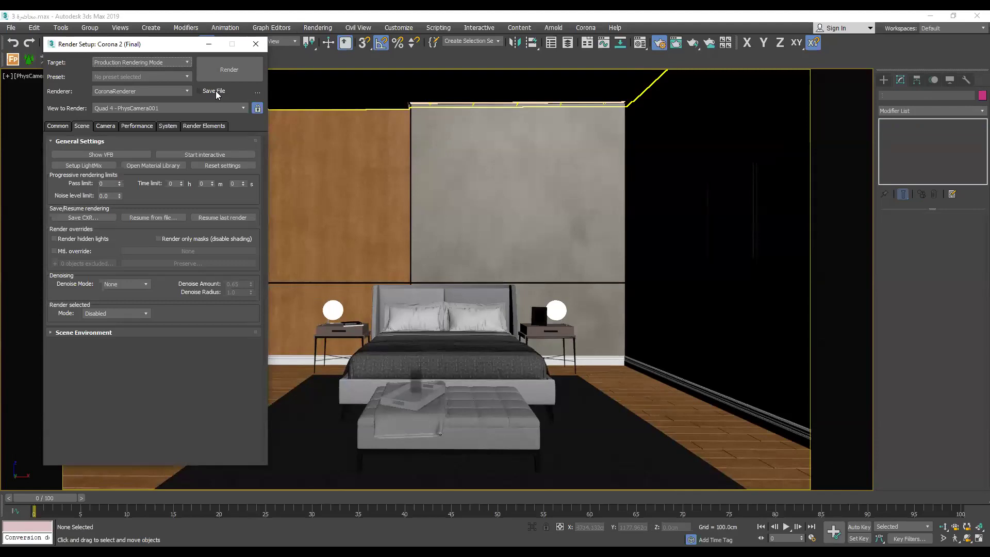
pyautogui.click(58, 127)
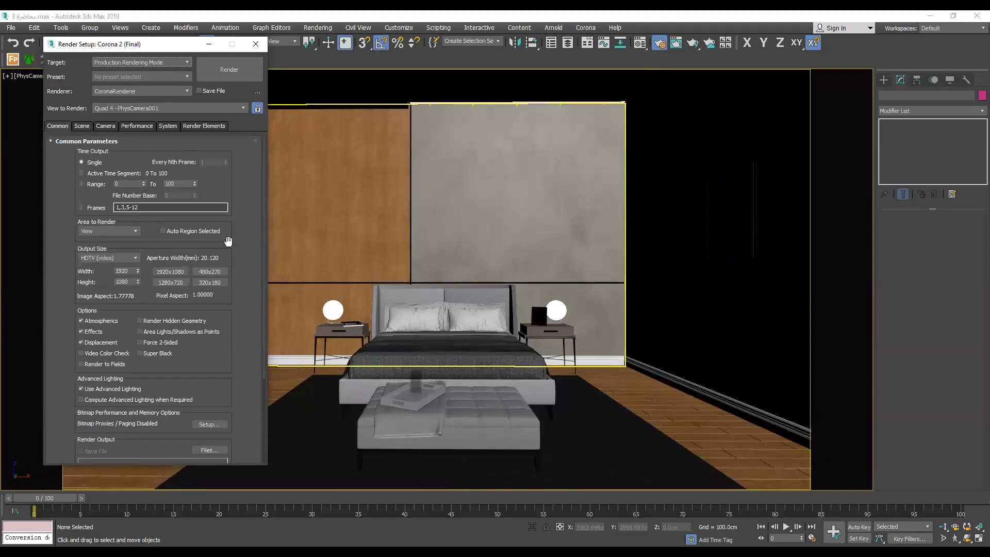
pyautogui.click(66, 141)
pyautogui.click(82, 126)
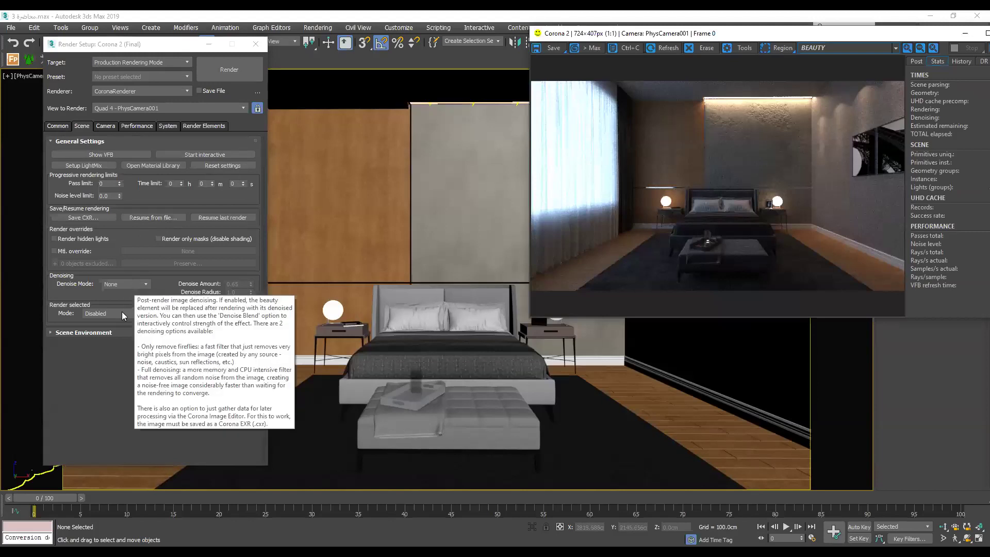
pyautogui.click(126, 284)
pyautogui.click(123, 305)
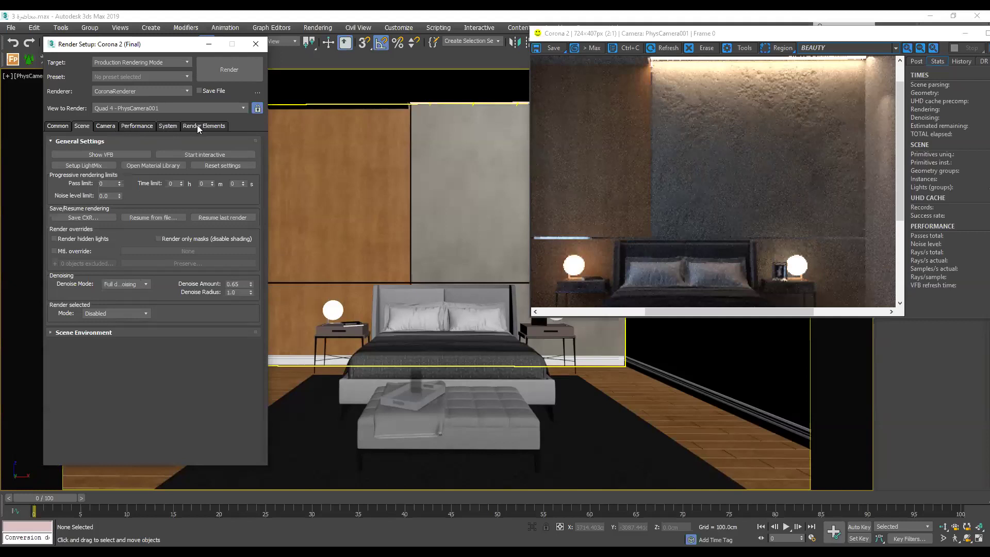
pyautogui.click(137, 126)
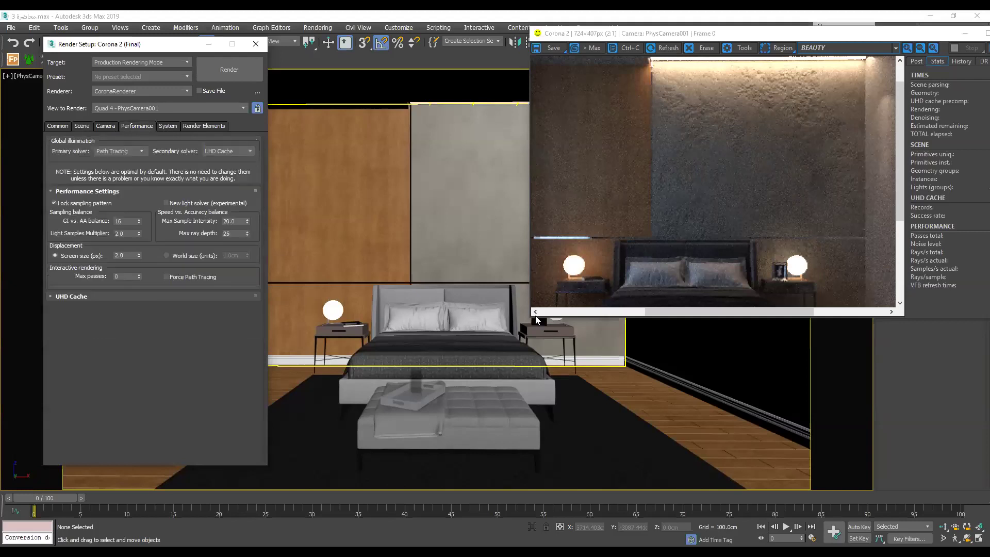
pyautogui.click(204, 126)
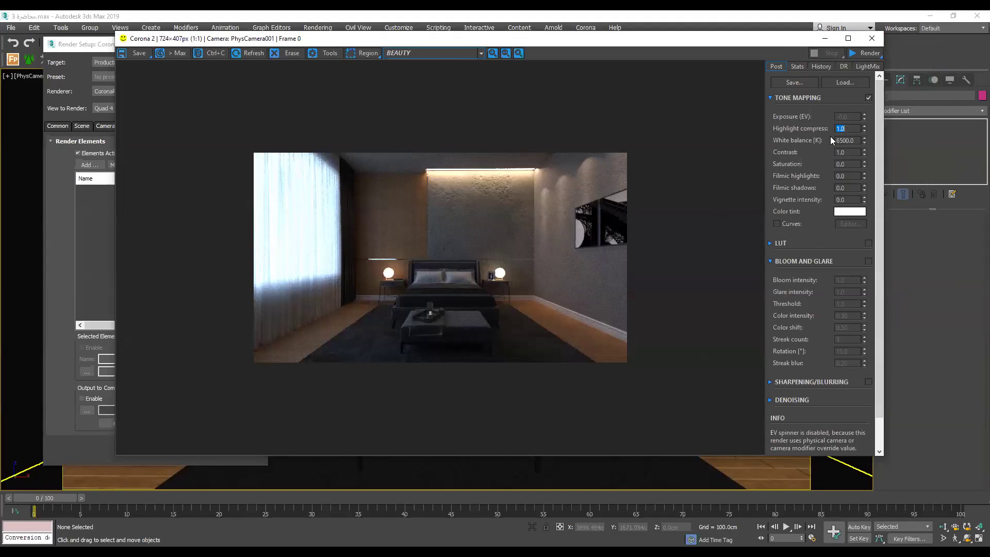
# Compare the render with tone mapping off and on, try stronger contrast values, and restore Contrast to 1.0.
pyautogui.click(867, 98)
pyautogui.click(866, 98)
pyautogui.write('3')
pyautogui.press('Return')
pyautogui.write('2')
pyautogui.press('Return')
pyautogui.write('2')
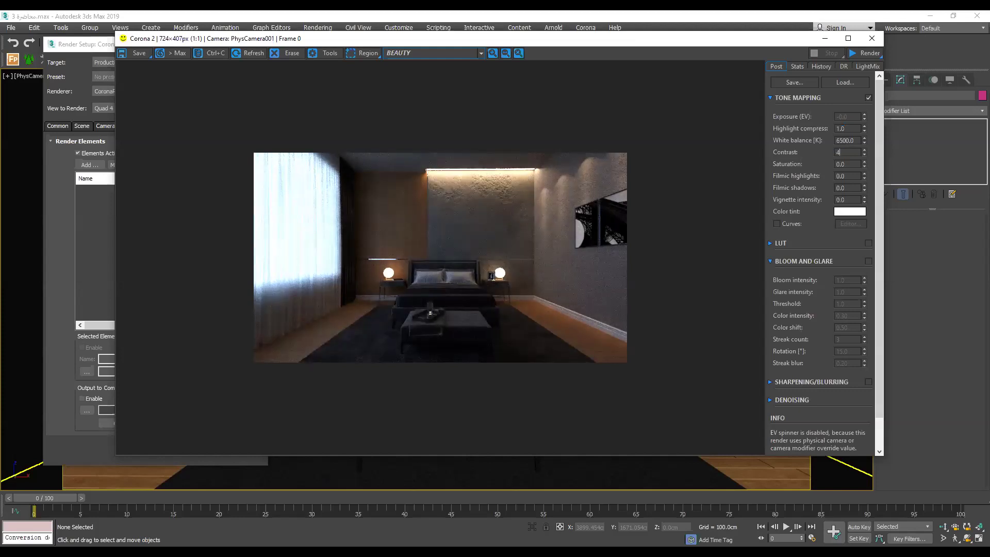
pyautogui.press('BackSpace')
pyautogui.write('1')
pyautogui.press('Return')
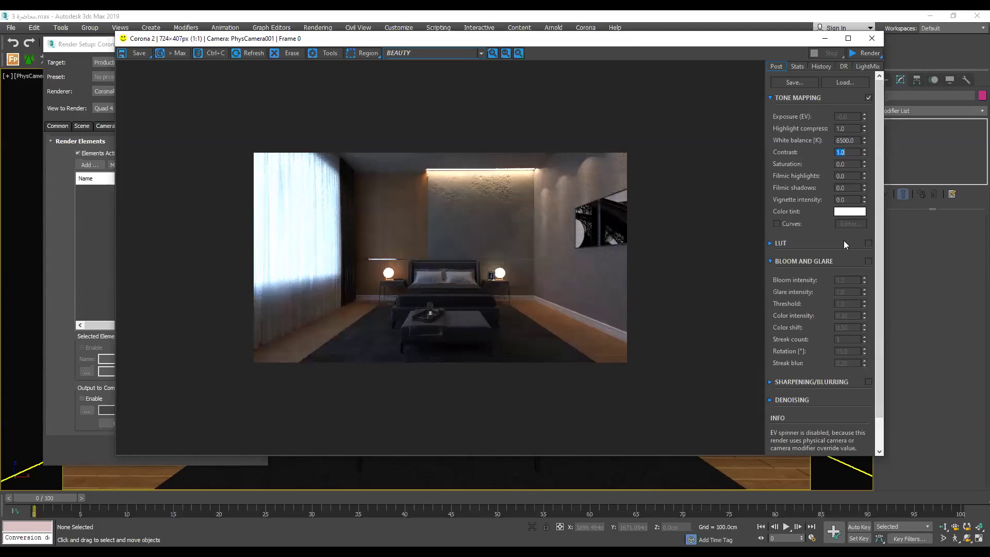
# Enable tone-mapping Curves and raise the midtones of the Brightness curve with two added points, then close the Curve Editor.
pyautogui.click(793, 223)
pyautogui.click(850, 223)
pyautogui.click(910, 216)
pyautogui.moveTo(898, 222); pyautogui.dragTo(906, 235)
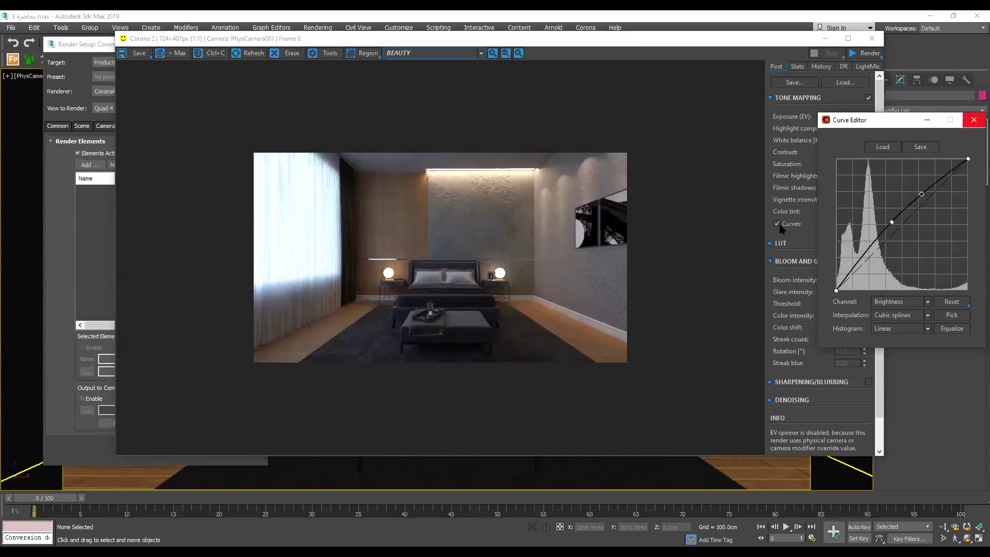
pyautogui.press('Escape')
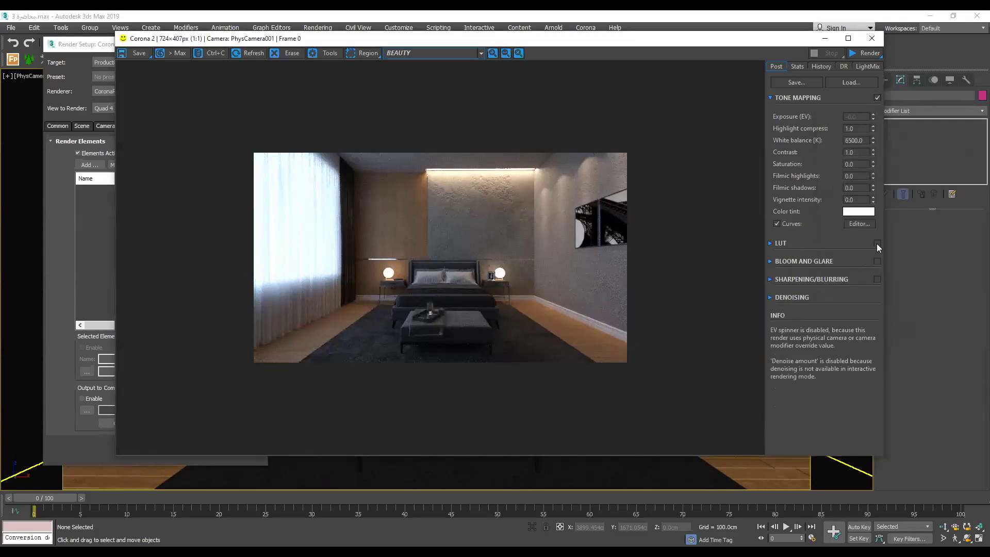
# Enable the Adanmq_Advantix_100 LUT on the render, try an opacity of 0.5, and restore the opacity to 1.
pyautogui.click(876, 245)
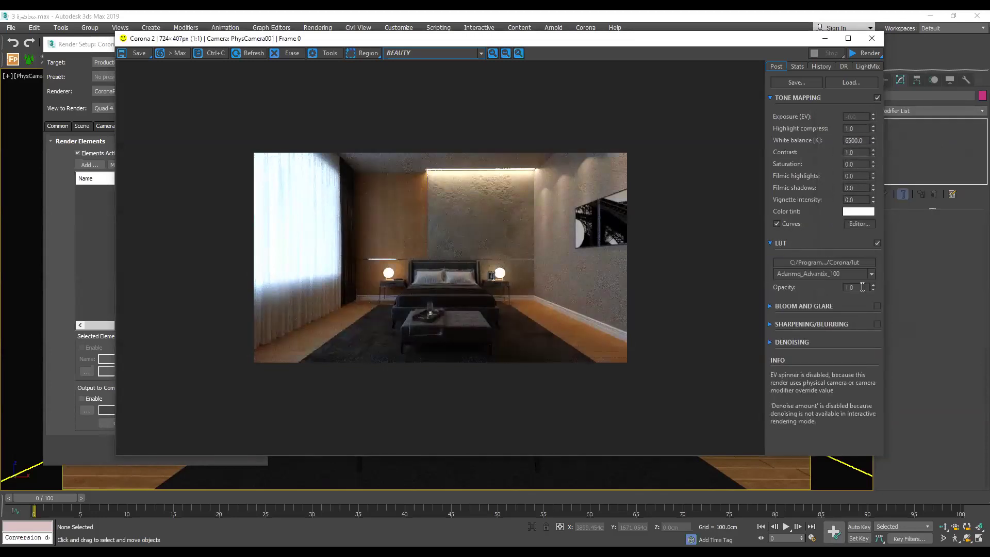
pyautogui.doubleClick(853, 287)
pyautogui.write('.5')
pyautogui.press('Return')
pyautogui.rightClick(874, 287)
pyautogui.moveTo(873, 290); pyautogui.dragTo(866, 289)
pyautogui.press('Return')
pyautogui.write('1')
pyautogui.press('Return')
# Try bloom and glare on the lamps with both intensities at 5.0, and switch the effect off.
pyautogui.click(873, 308)
pyautogui.click(877, 308)
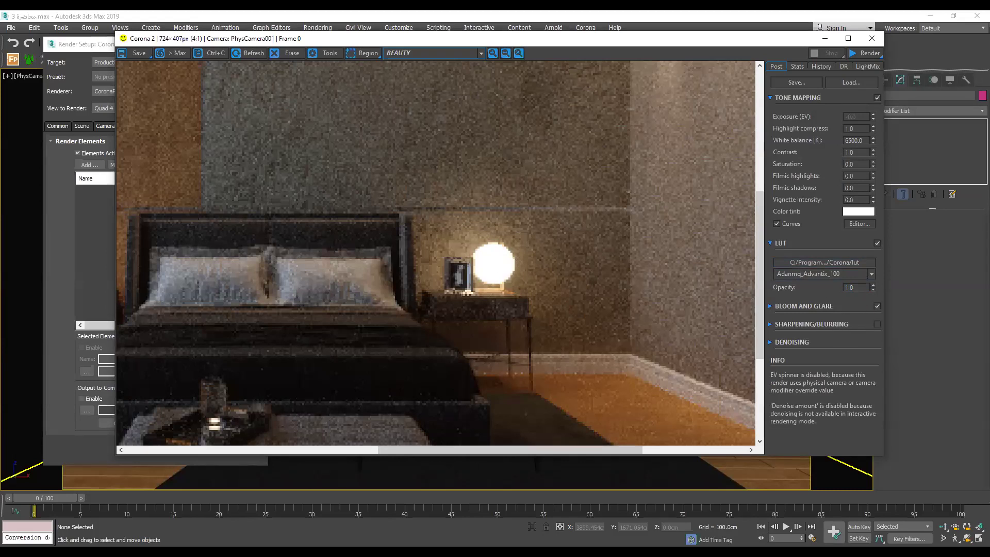
pyautogui.click(872, 305)
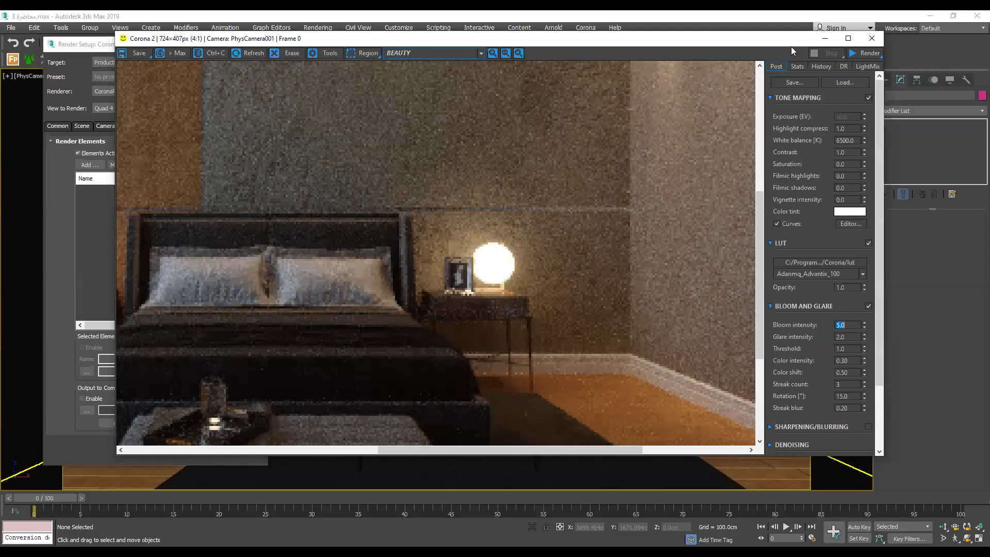
pyautogui.scroll(-1, 536, 325)
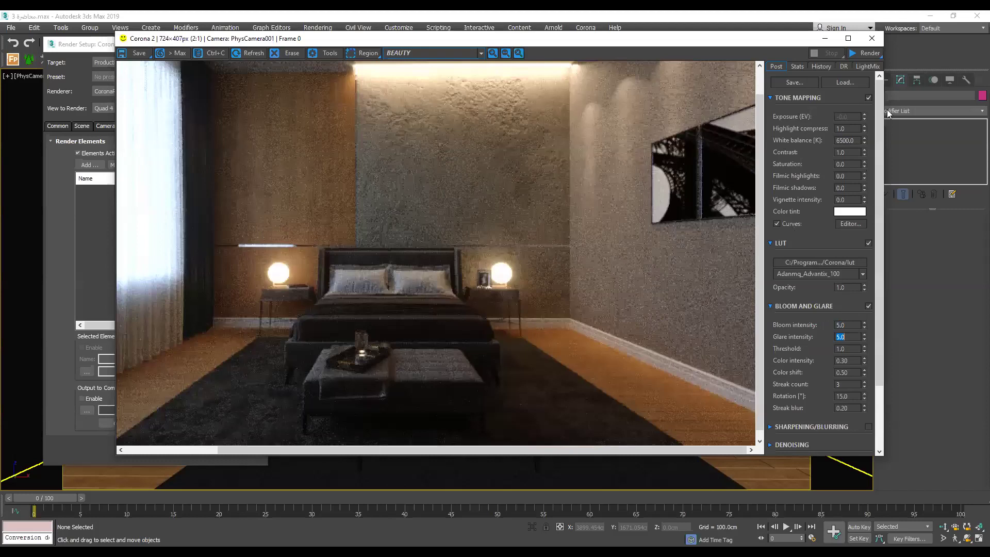
pyautogui.click(869, 306)
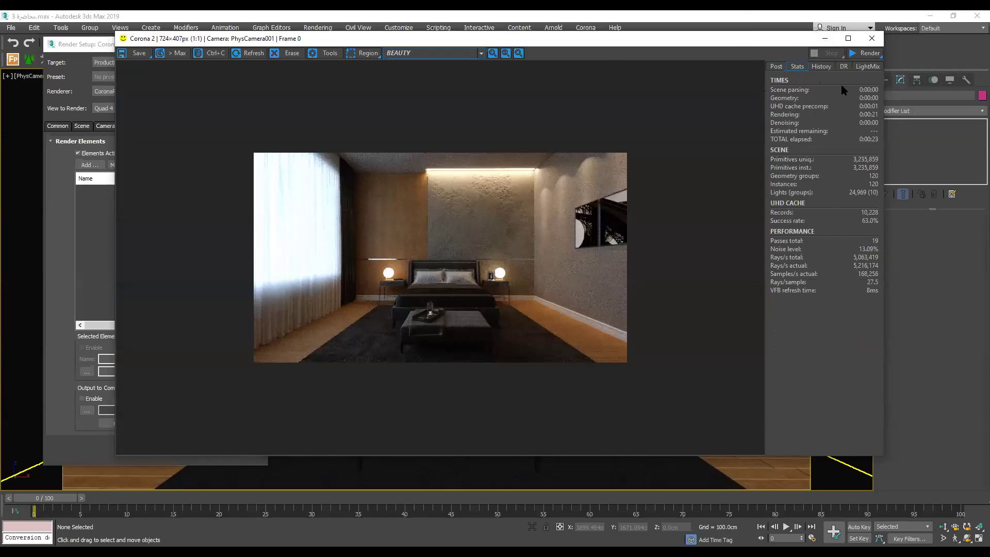
# Add the CESSENTIAL Direct, Indirect, Reflect, Refract and Translucency, CMasking_WireColor, and CShading Albedo, Alpha, Beauty, BloomGlare and LightMix render elements.
pyautogui.click(826, 67)
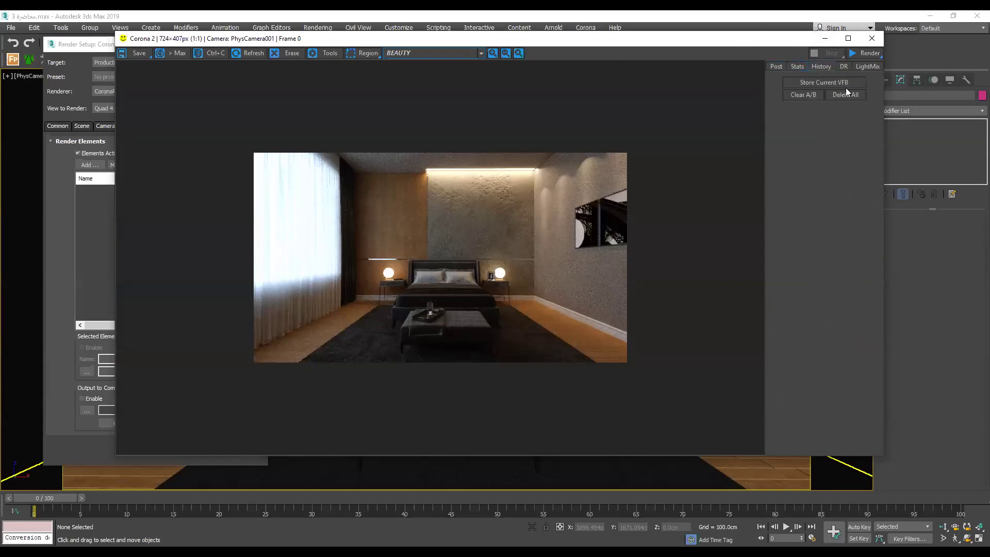
pyautogui.click(879, 66)
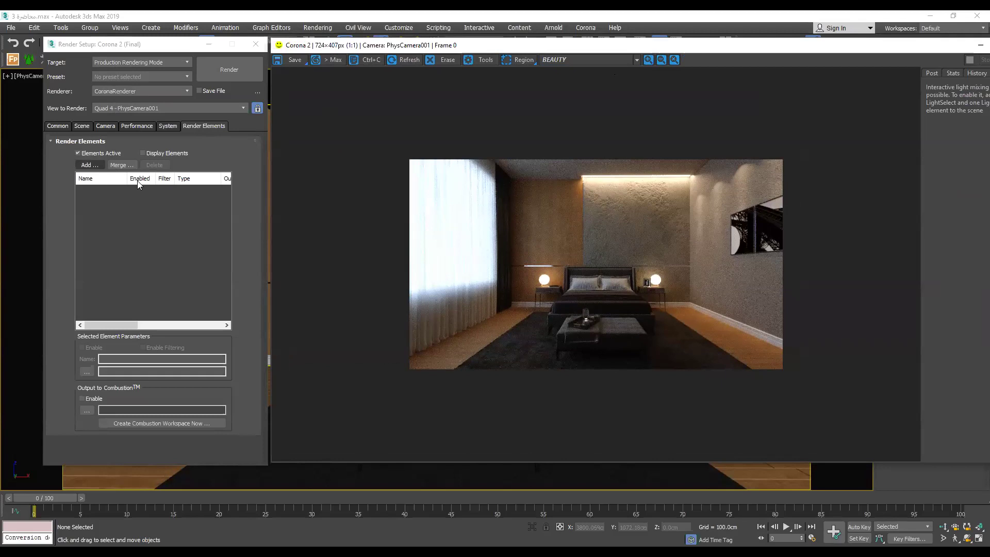
pyautogui.click(86, 165)
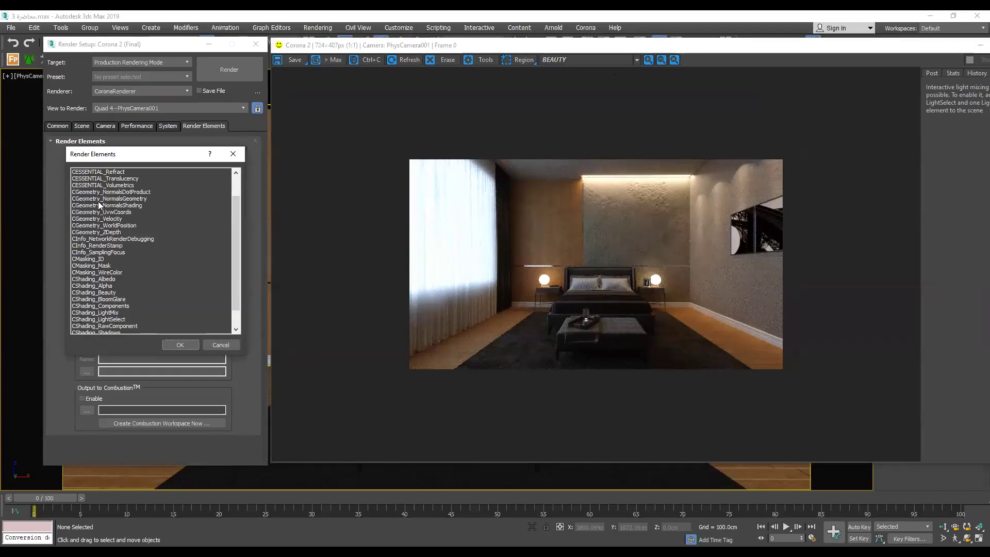
pyautogui.scroll(2, 99, 205)
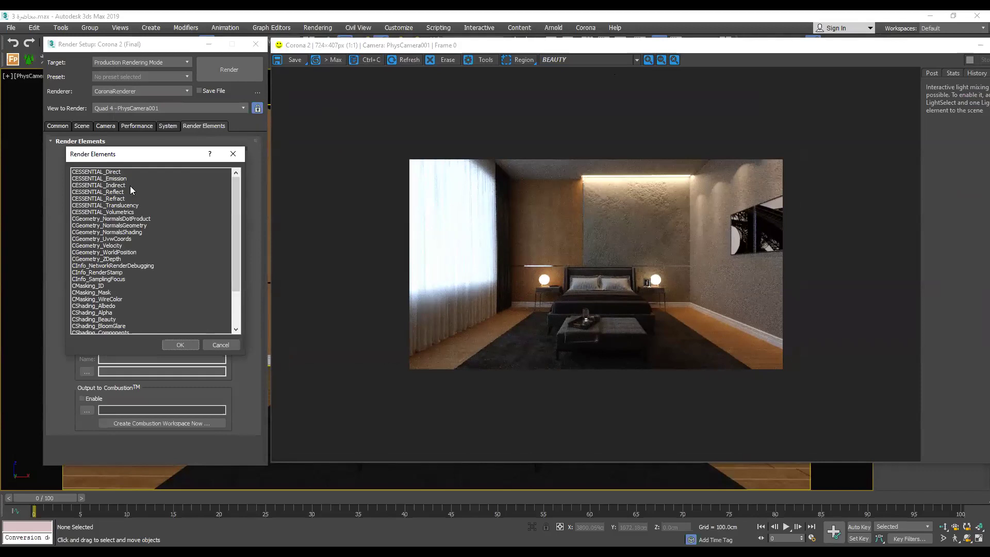
pyautogui.click(122, 173)
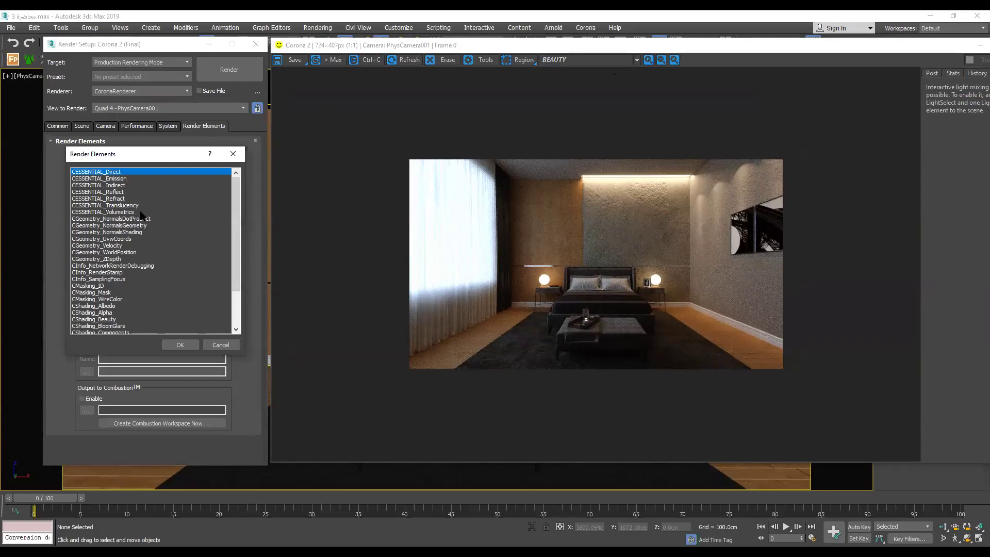
pyautogui.keyDown('ctrl'); pyautogui.click(123, 185); pyautogui.keyUp('ctrl')
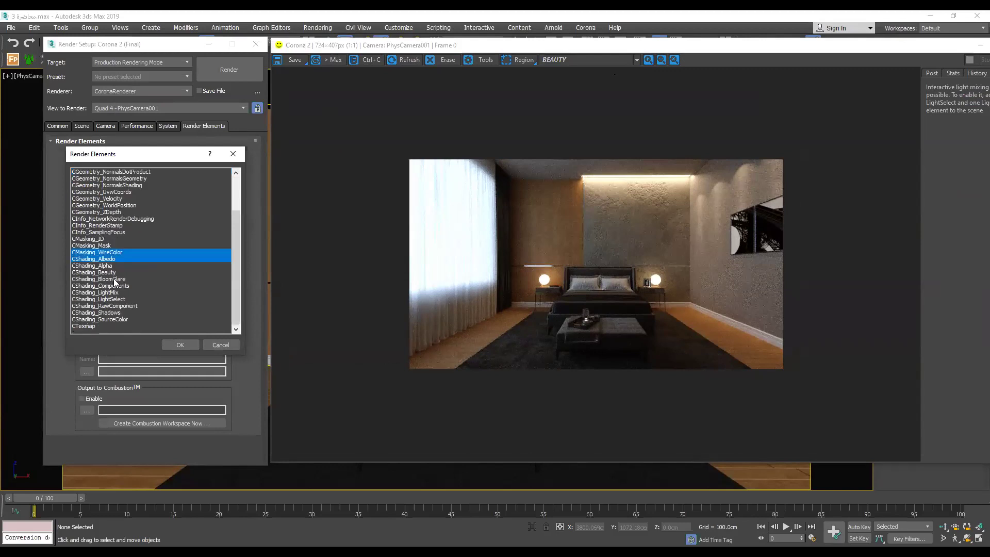
pyautogui.hotkey('shift', 'Down')
pyautogui.hotkey('shift', 'Down')
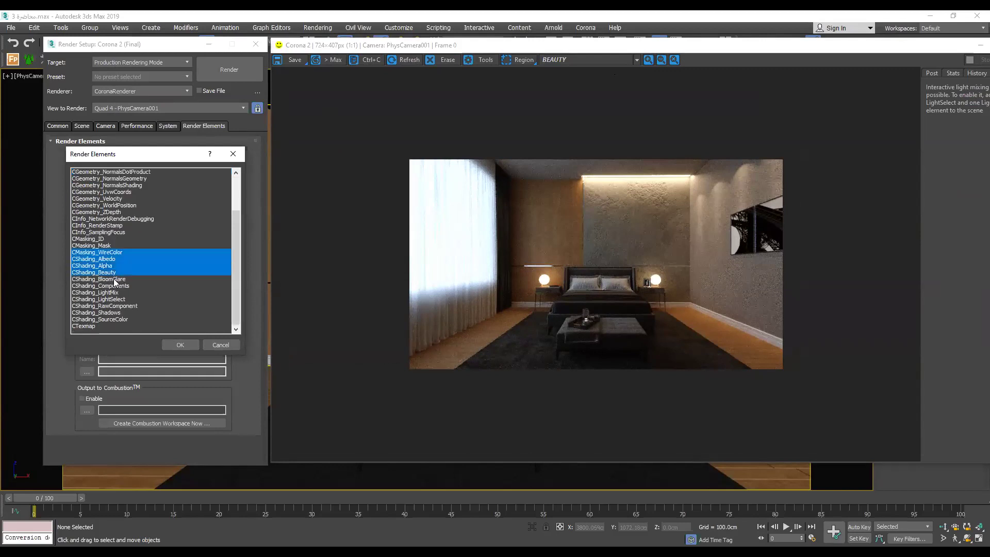
pyautogui.hotkey('shift', 'Down')
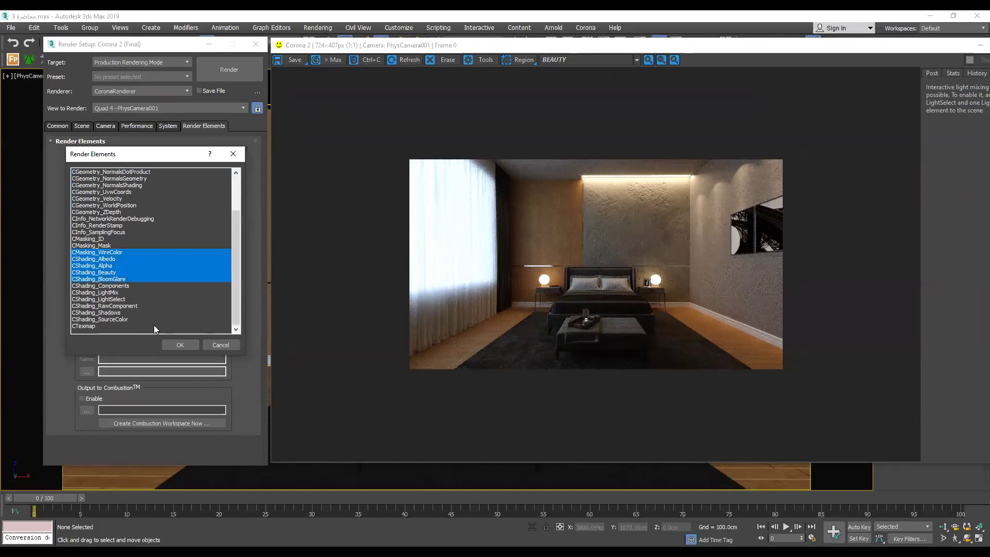
pyautogui.keyDown('ctrl'); pyautogui.click(123, 292); pyautogui.keyUp('ctrl')
pyautogui.click(189, 346)
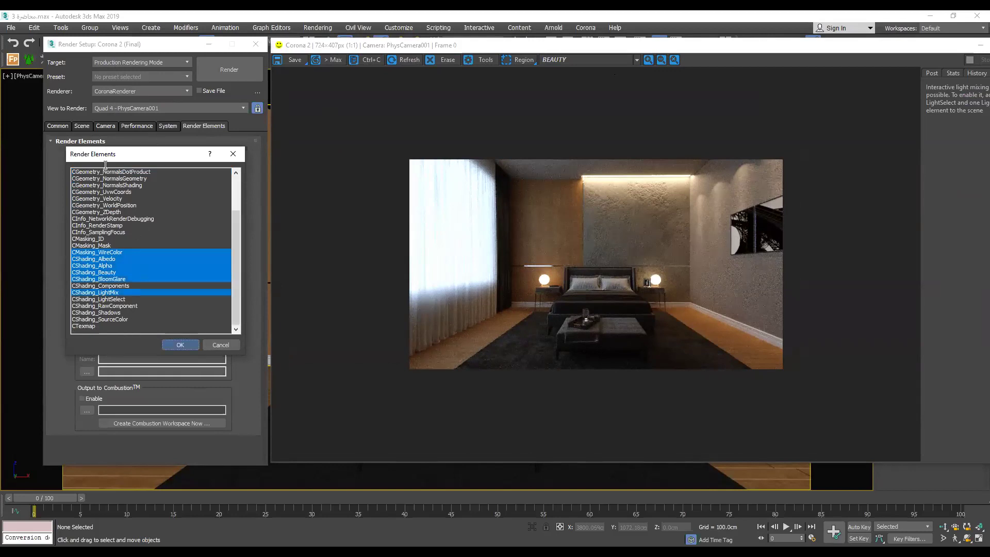
# Add a CShading_LightSelect render element and close the frame buffer.
pyautogui.press('Return')
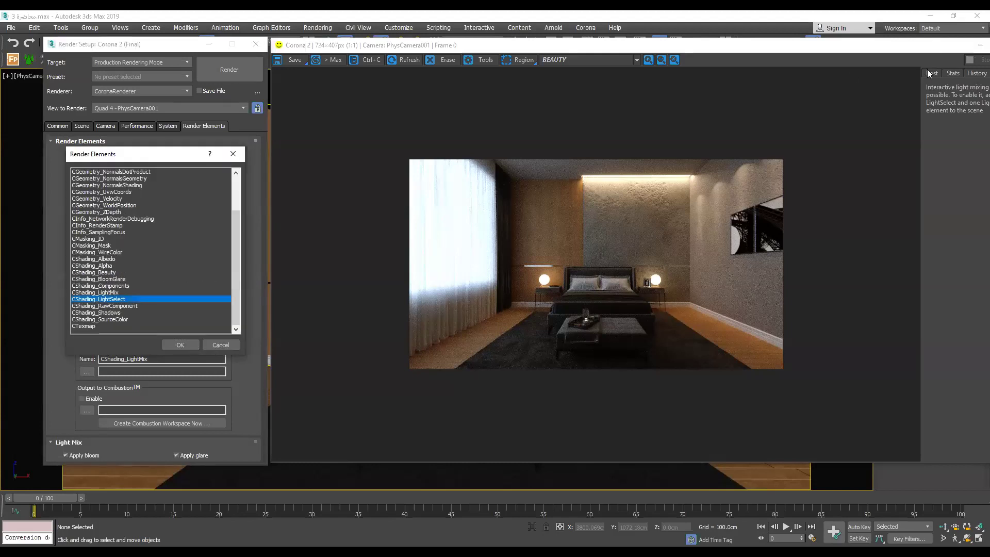
pyautogui.moveTo(924, 46); pyautogui.dragTo(817, 68)
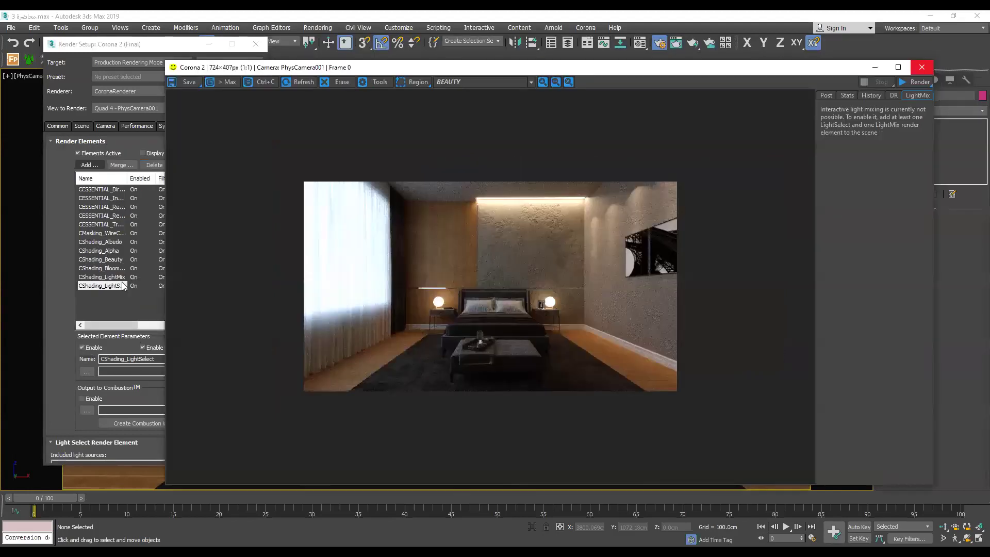
pyautogui.click(924, 67)
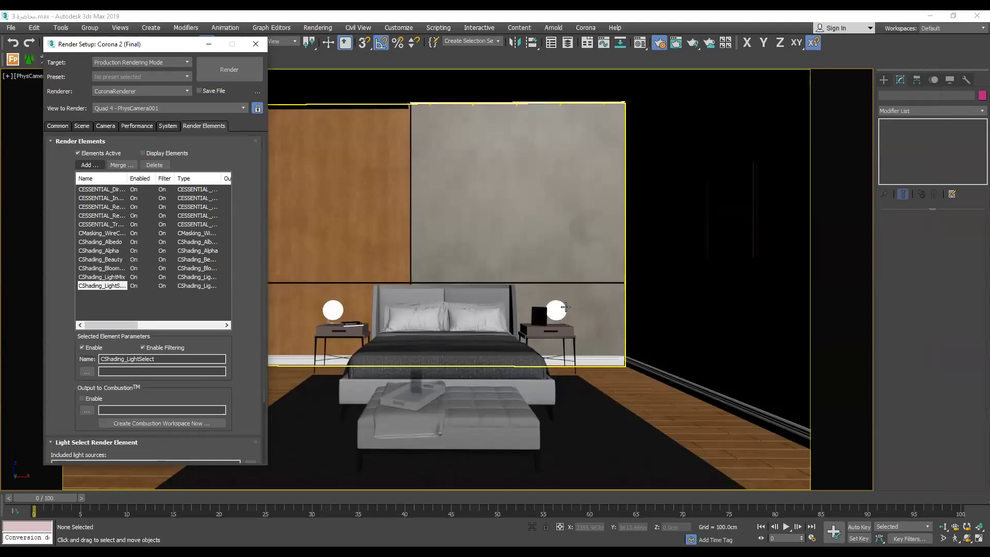
# Include the ceiling light CoronaLight001 in the LightSelect element and name the element "Ceilling Light".
pyautogui.scroll(-3, 159, 378)
pyautogui.scroll(-2, 159, 379)
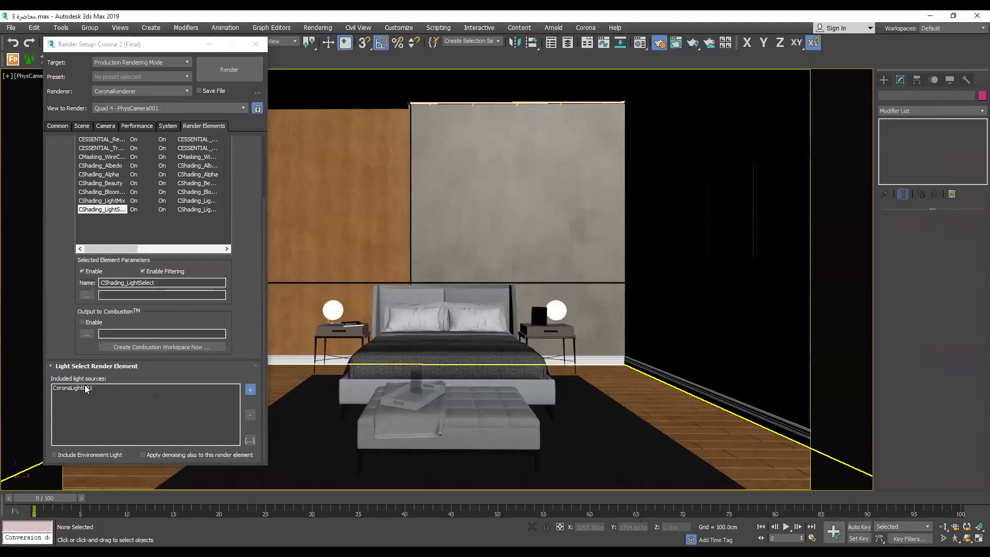
pyautogui.click(89, 392)
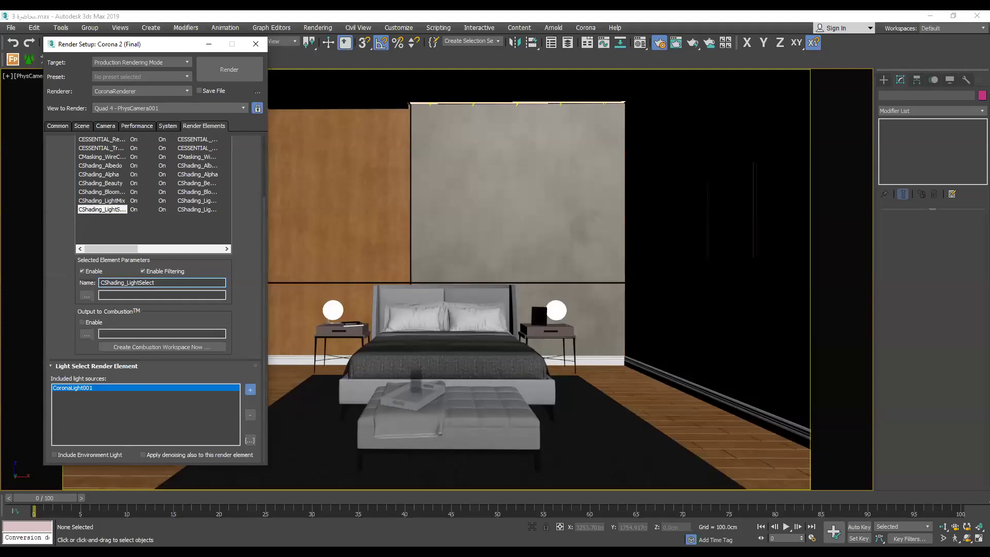
pyautogui.write('Ceilling Light')
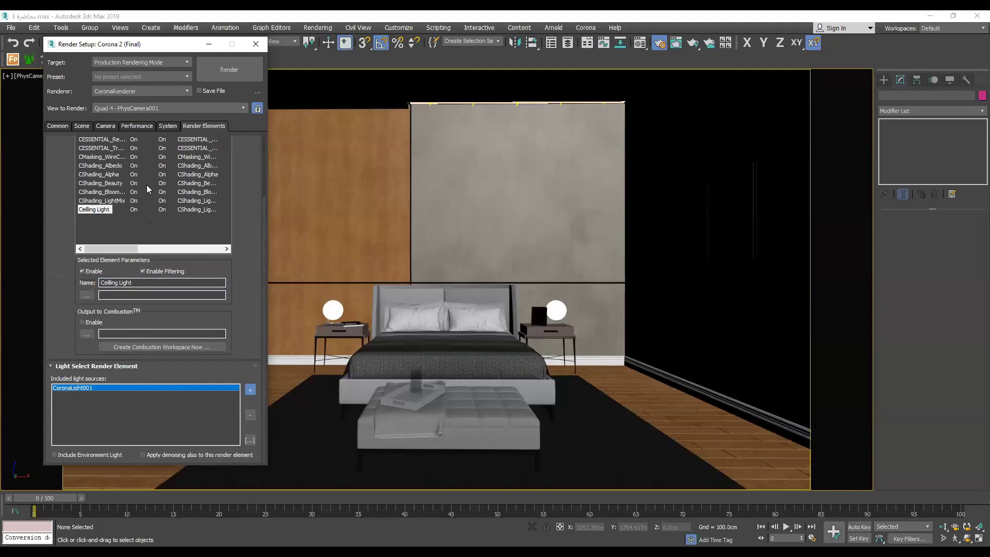
# Add a second LightSelect render element and name it "Night Lamp".
pyautogui.click(92, 230)
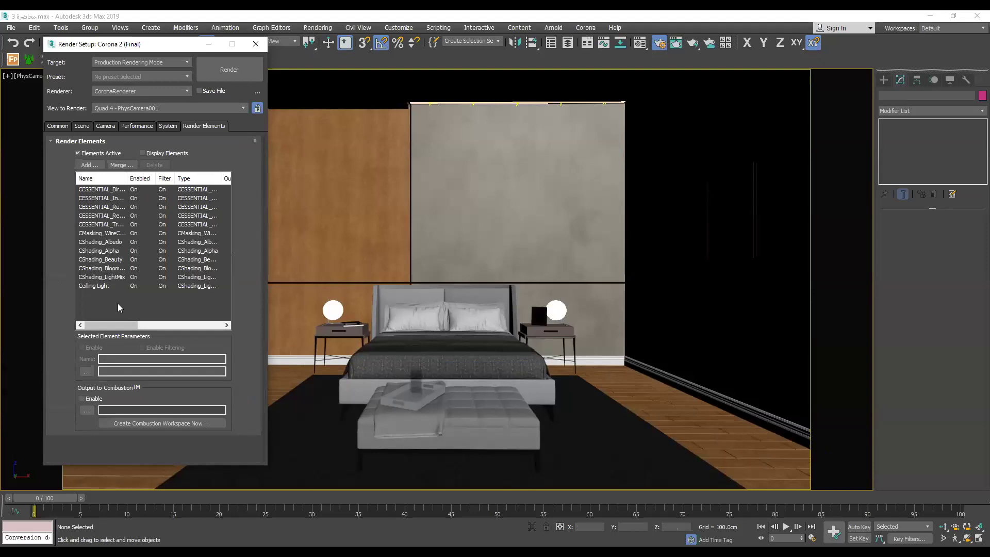
pyautogui.press('Return')
pyautogui.write('Night')
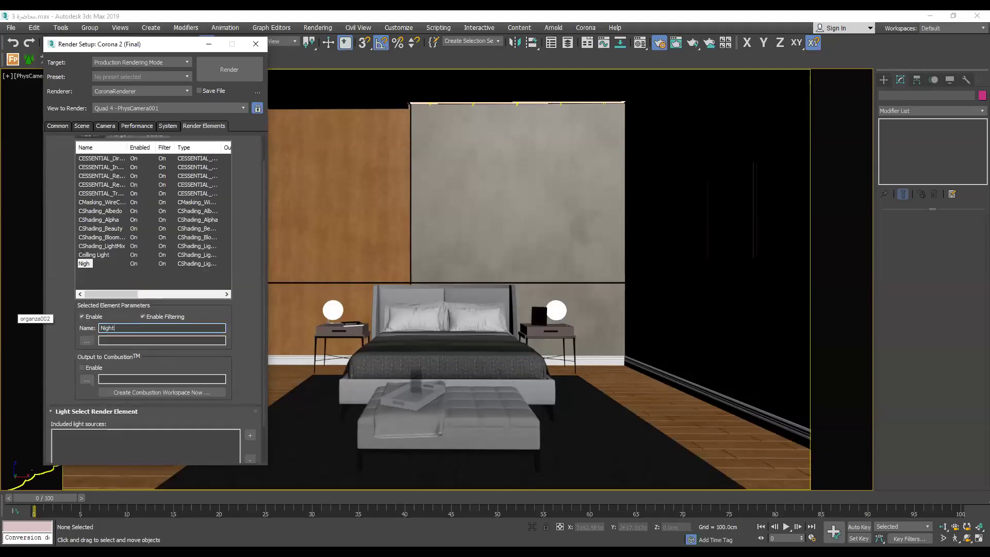
pyautogui.write(' Tables')
pyautogui.scroll(-2, 161, 369)
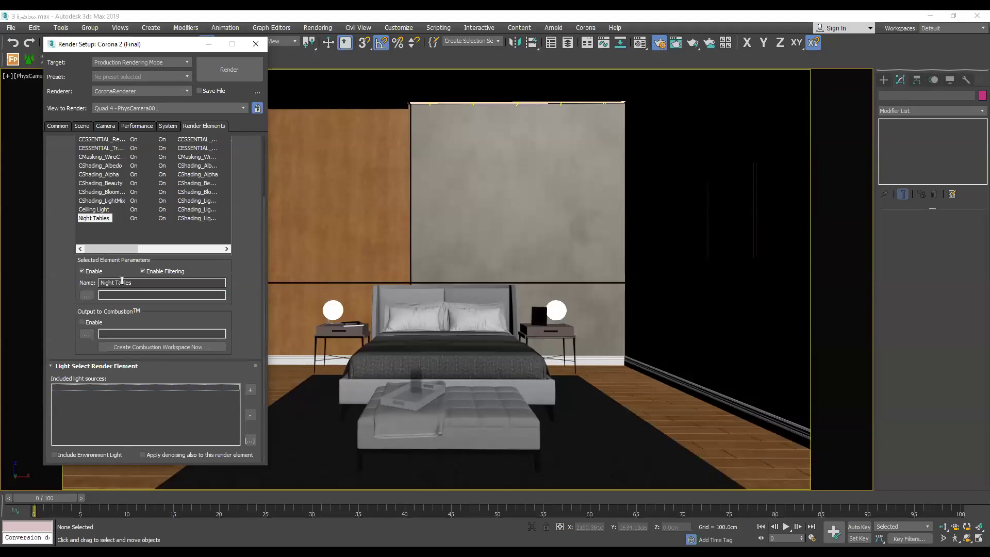
pyautogui.doubleClick(122, 282)
pyautogui.write('LK')
pyautogui.press('BackSpace')
pyautogui.write('amp')
# Include the bedside lights CoronaLight003 and CoronaLight002 in the Night Lamp element, removing the wrongly picked S&C_SET_5 objects.
pyautogui.click(249, 390)
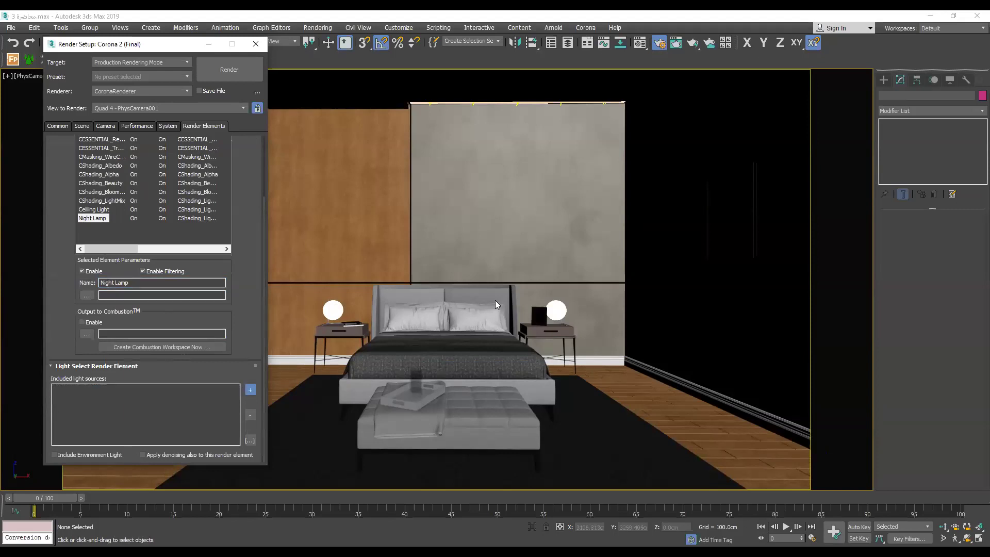
pyautogui.click(557, 312)
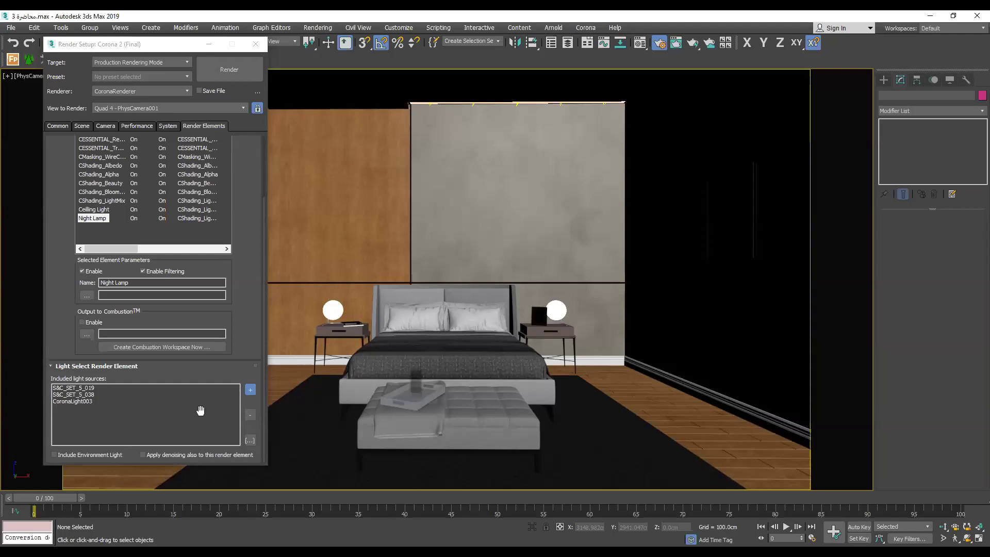
pyautogui.click(250, 415)
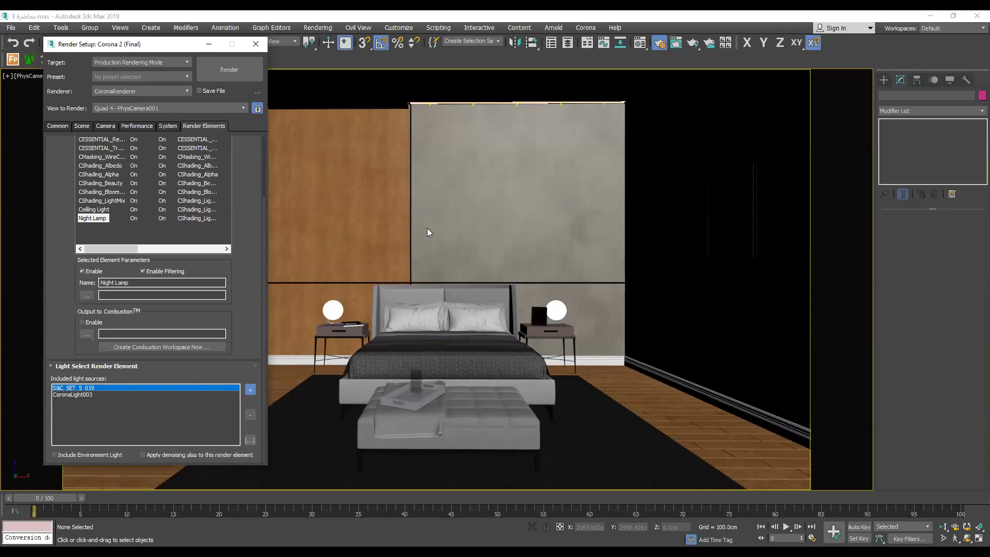
pyautogui.click(251, 415)
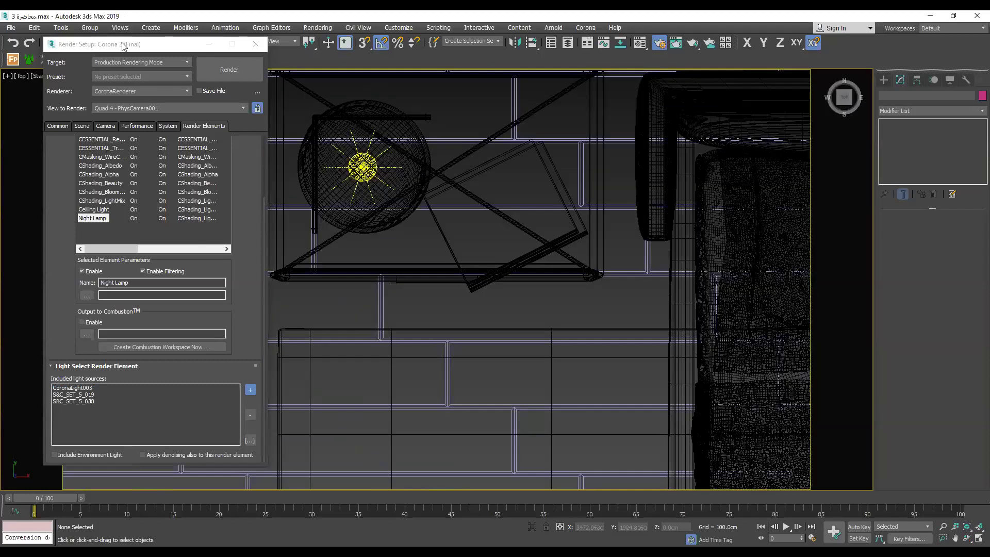
pyautogui.moveTo(122, 44); pyautogui.dragTo(115, 64)
pyautogui.click(111, 40)
pyautogui.click(101, 70)
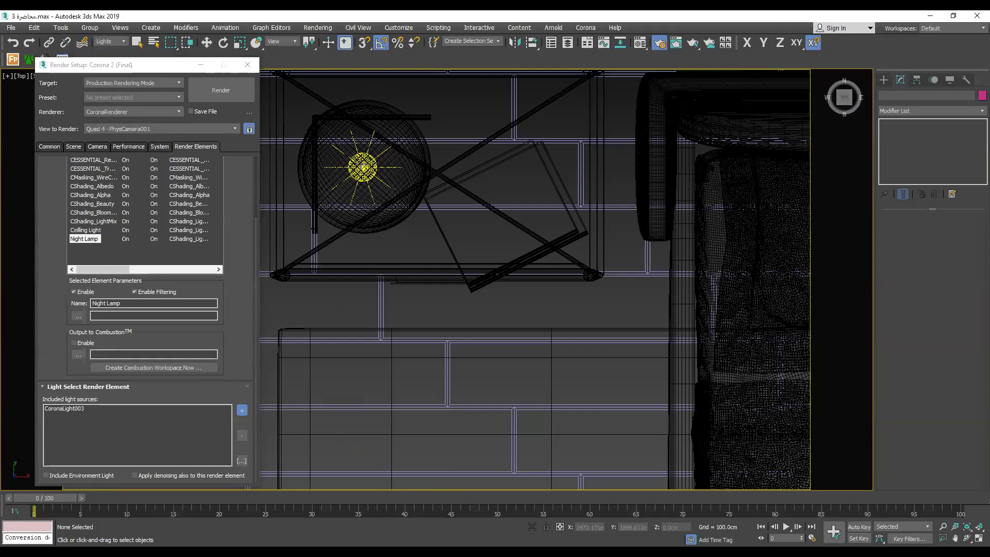
pyautogui.click(363, 166)
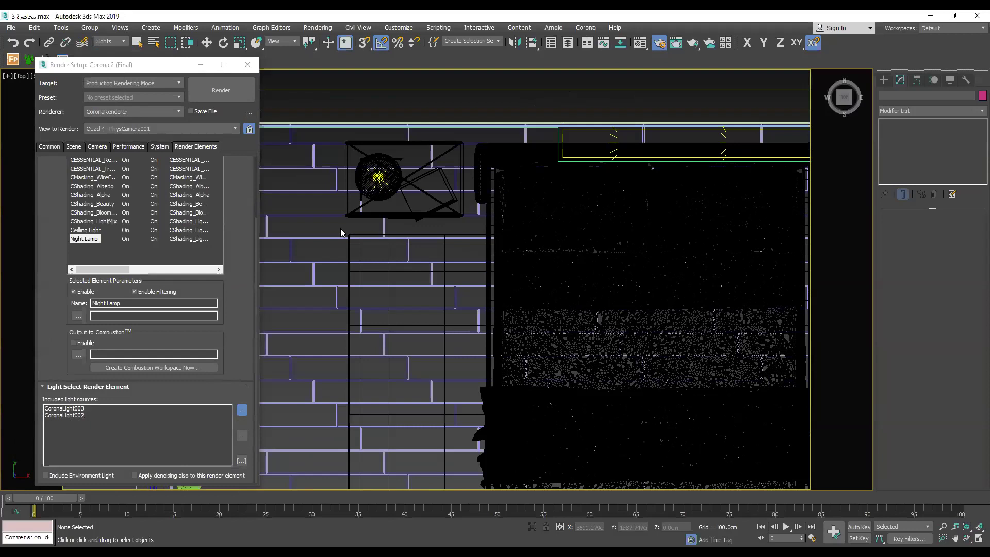
pyautogui.rightClick(353, 395)
# Return to the camera view, start a new render for light mixing, and bring the frame buffer in front of the error messages.
pyautogui.scroll(-2, 352, 395)
pyautogui.moveTo(352, 395); pyautogui.dragTo(475, 374, button='middle')
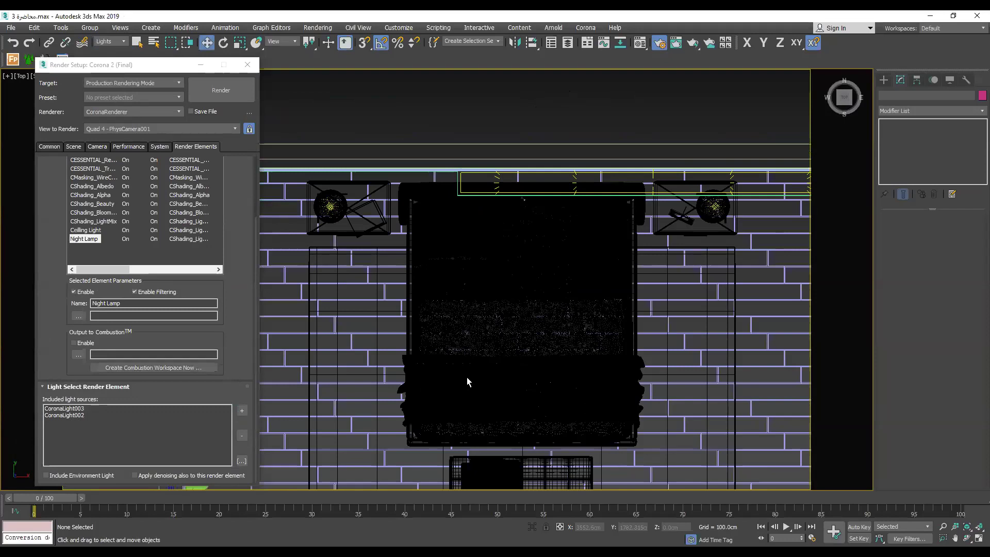
pyautogui.scroll(-5, 466, 377)
pyautogui.keyDown('alt'); pyautogui.moveTo(511, 357); pyautogui.dragTo(516, 392, button='middle'); pyautogui.keyUp('alt')
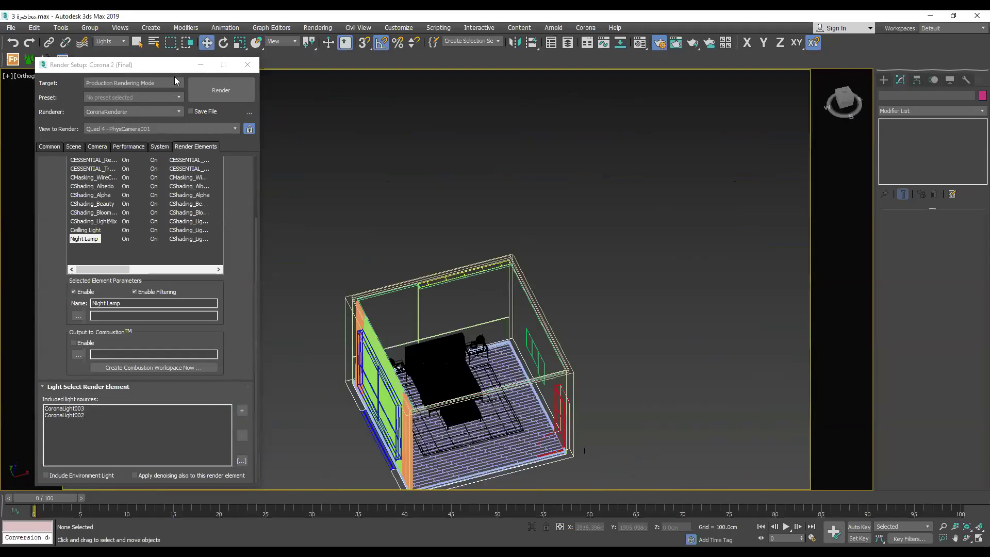
pyautogui.press('c')
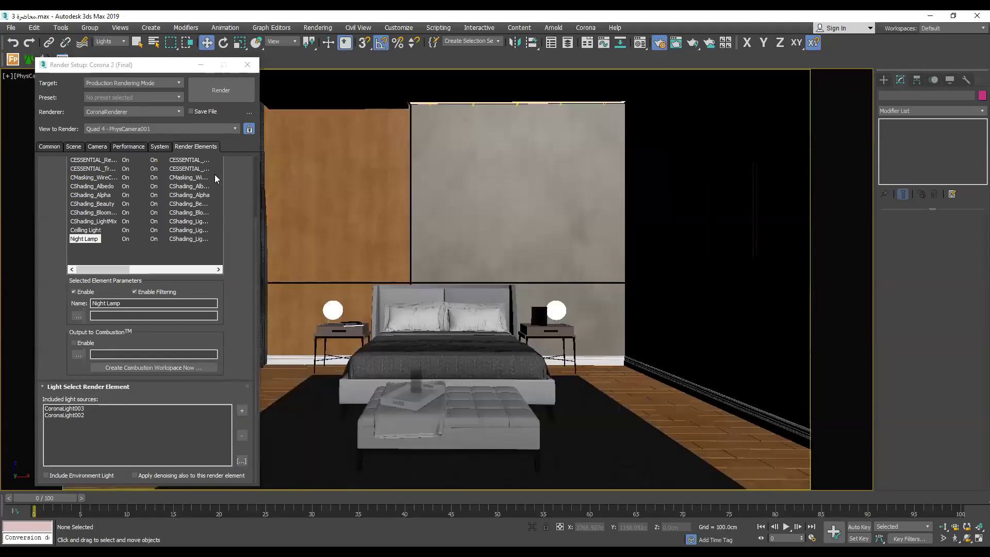
pyautogui.press('F10')
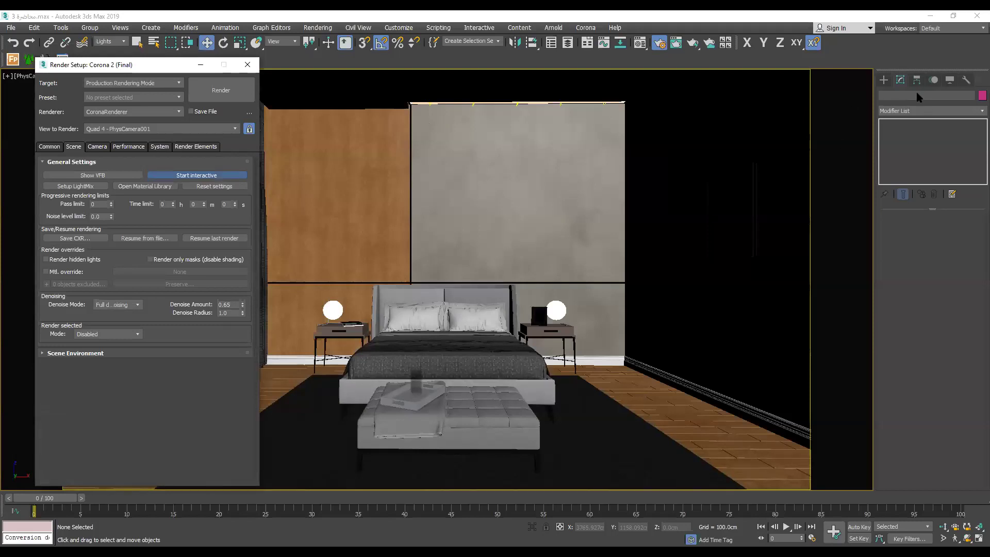
pyautogui.hotkey('shift', 'q')
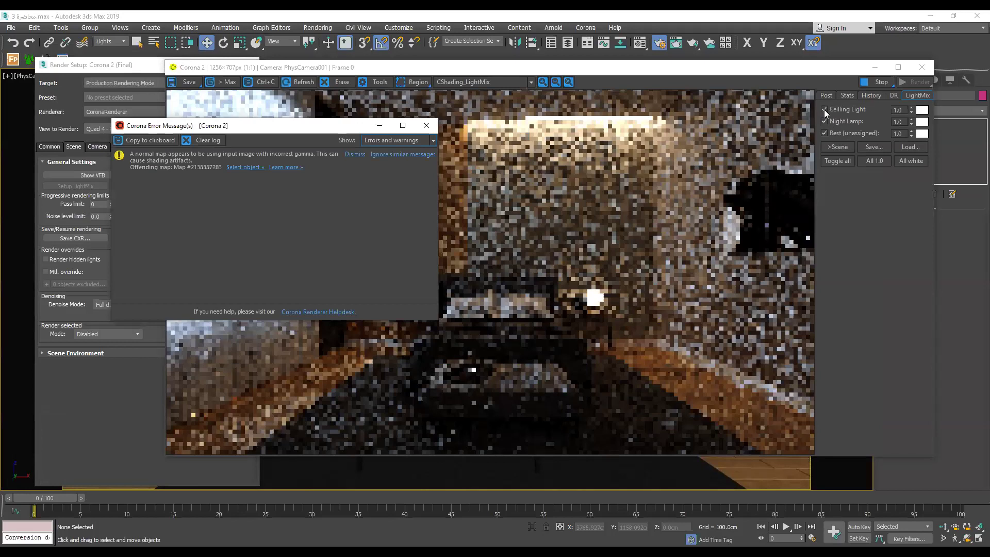
pyautogui.click(580, 115)
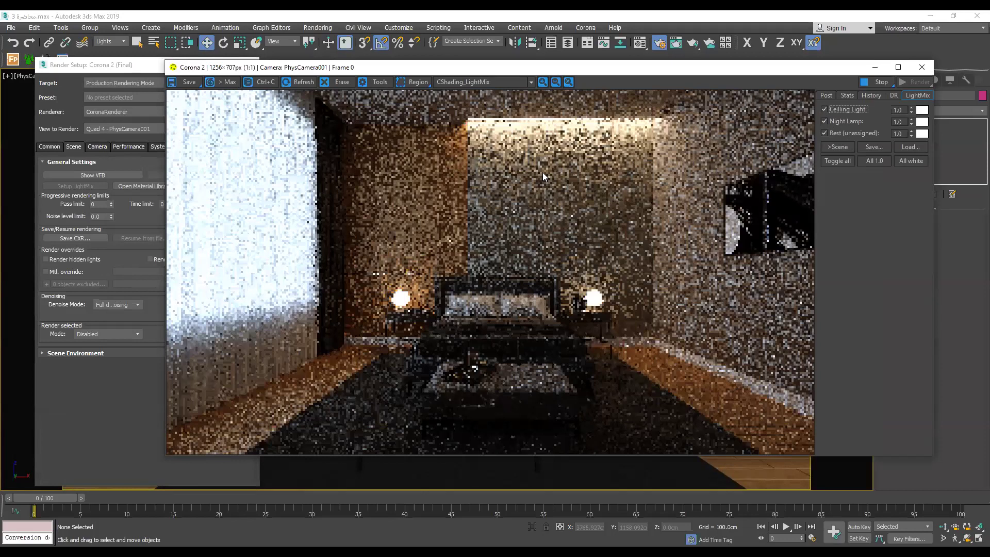
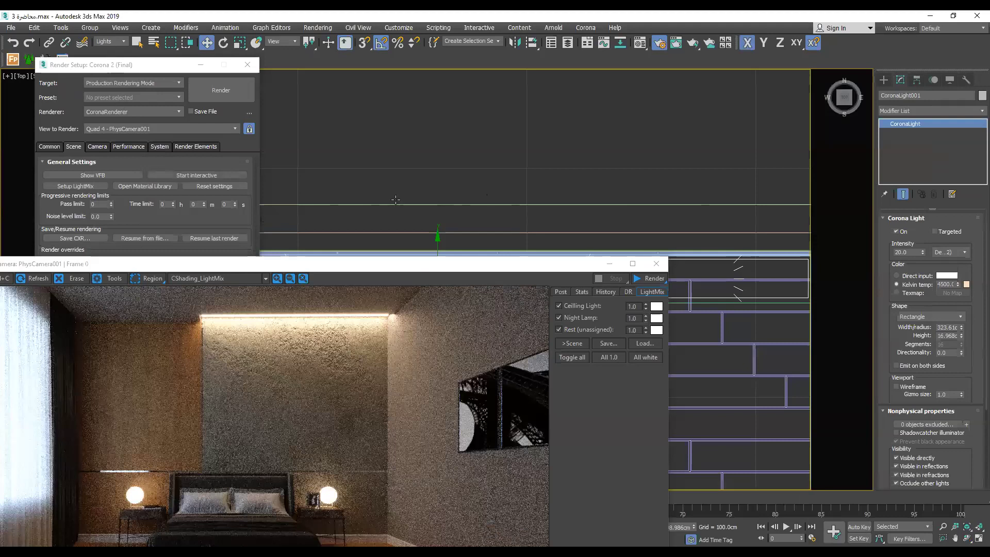
# In the front view, sample the bedside lamp's globe material into the material editor, and restart the camera render.
pyautogui.press('f')
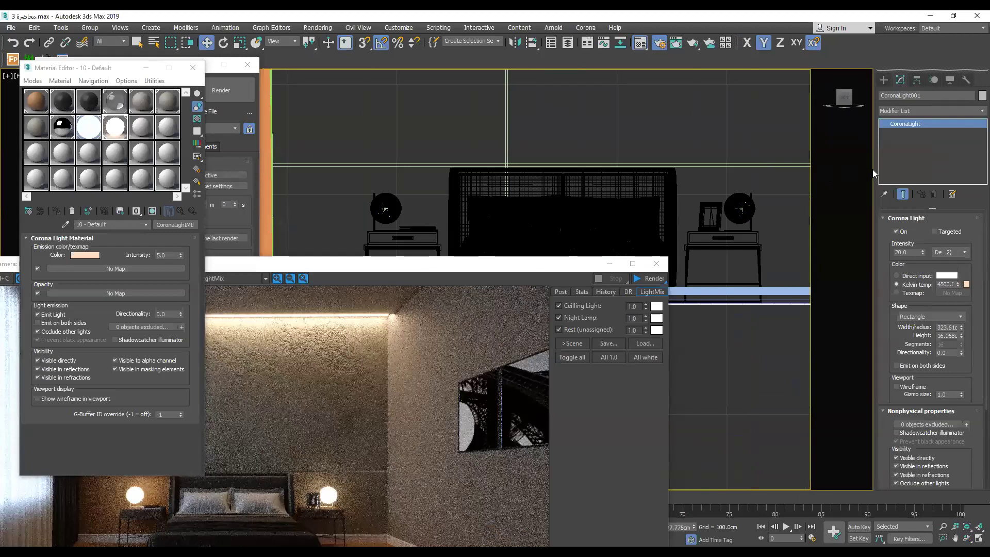
pyautogui.click(65, 224)
pyautogui.click(741, 209)
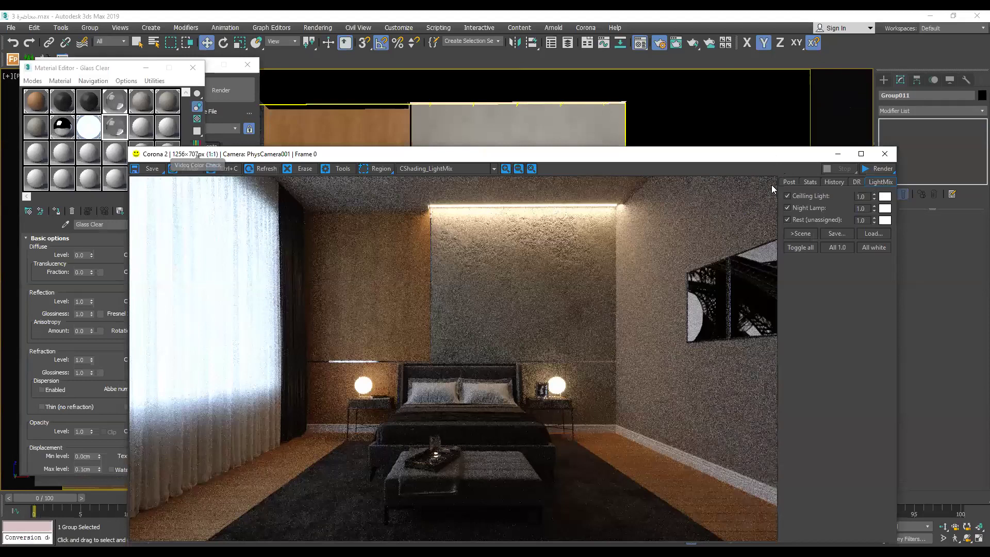
pyautogui.hotkey('shift', 'q')
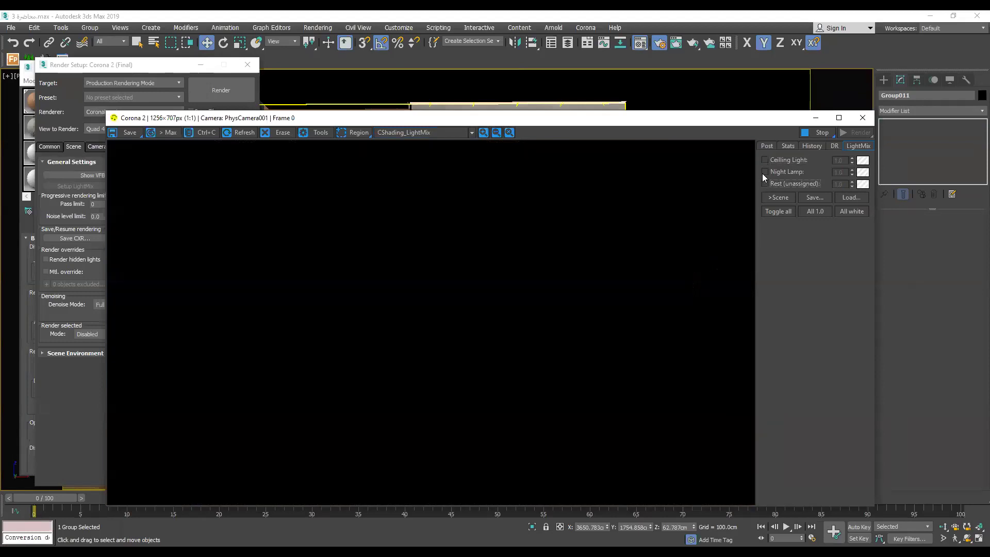
# Preview the Night Lamp and Ceilling Light layers separately in LightMix, and enable both with Rest (unassigned) off.
pyautogui.click(763, 173)
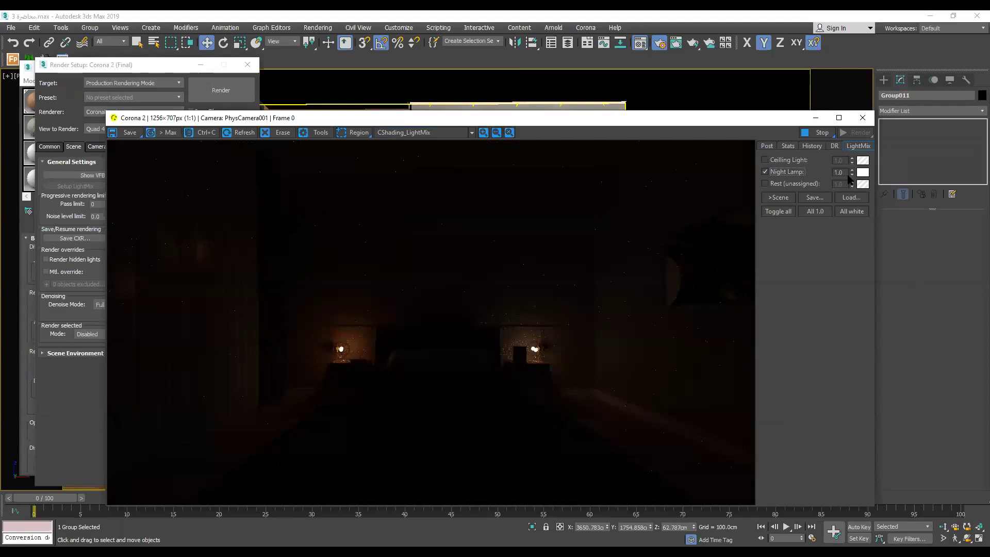
pyautogui.click(765, 160)
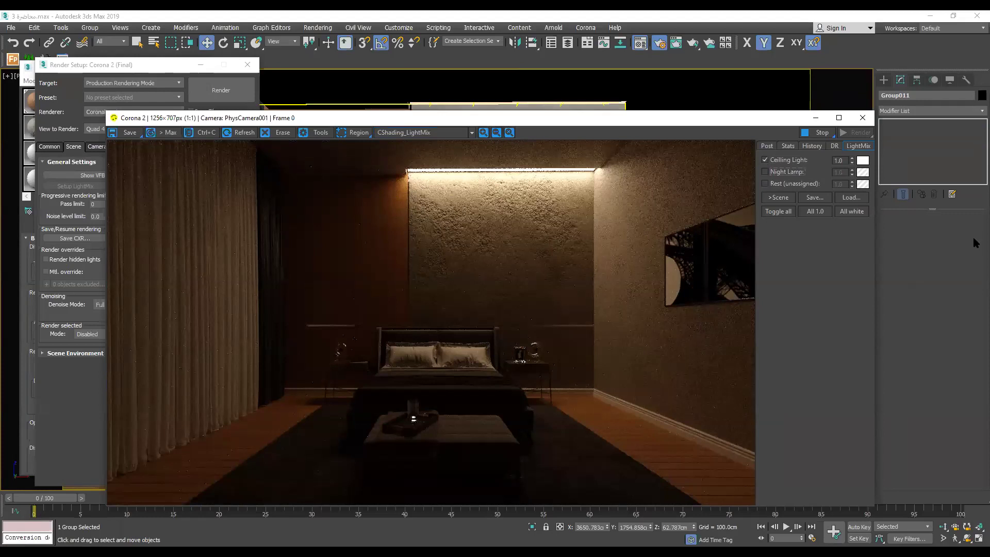
pyautogui.click(765, 172)
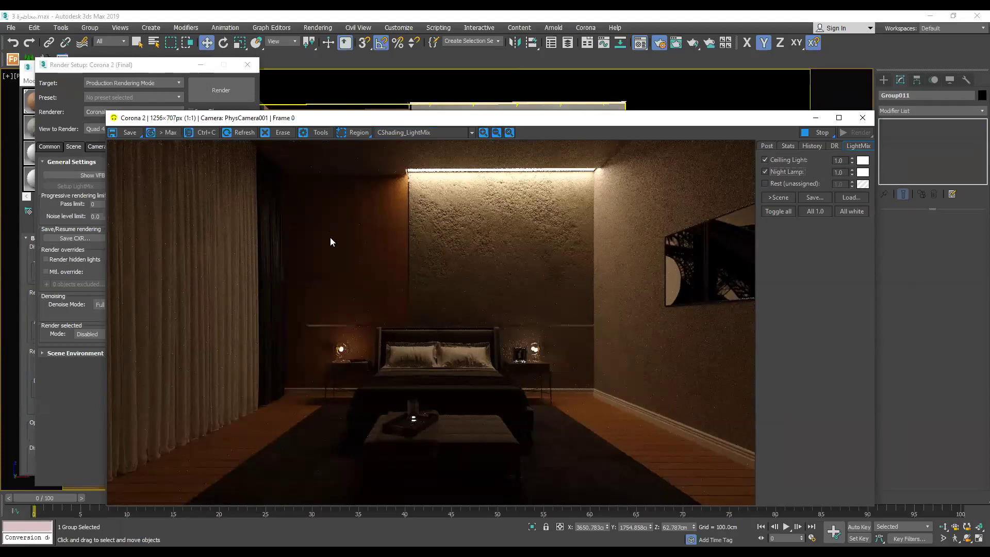
# Try coloured tints on the Night Lamp and Ceilling Light layers in LightMix, including red for Night Lamp, and restore both to white.
pyautogui.click(278, 243)
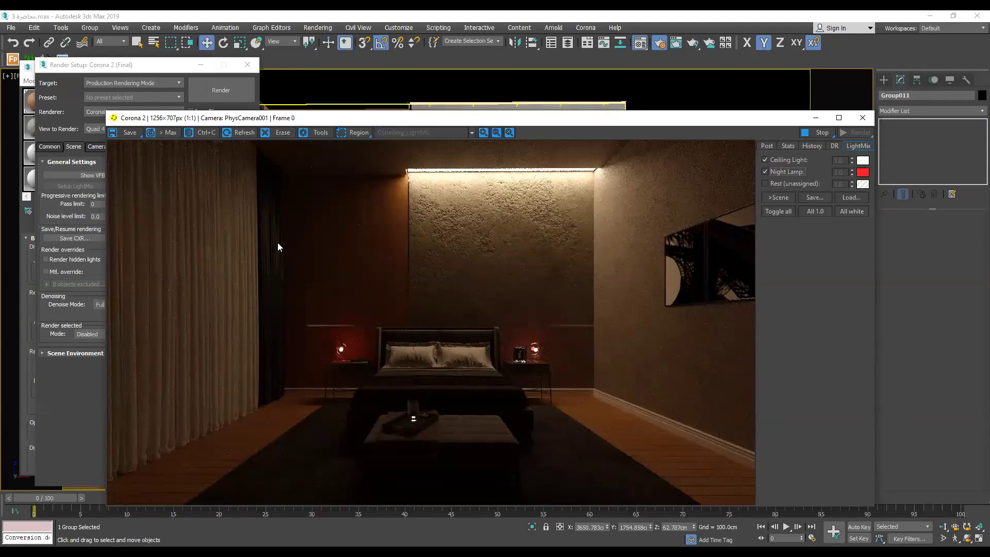
pyautogui.click(863, 161)
pyautogui.click(165, 175)
pyautogui.moveTo(279, 182); pyautogui.dragTo(289, 194)
pyautogui.click(360, 296)
pyautogui.click(863, 160)
pyautogui.click(360, 298)
pyautogui.click(353, 300)
pyautogui.click(796, 171)
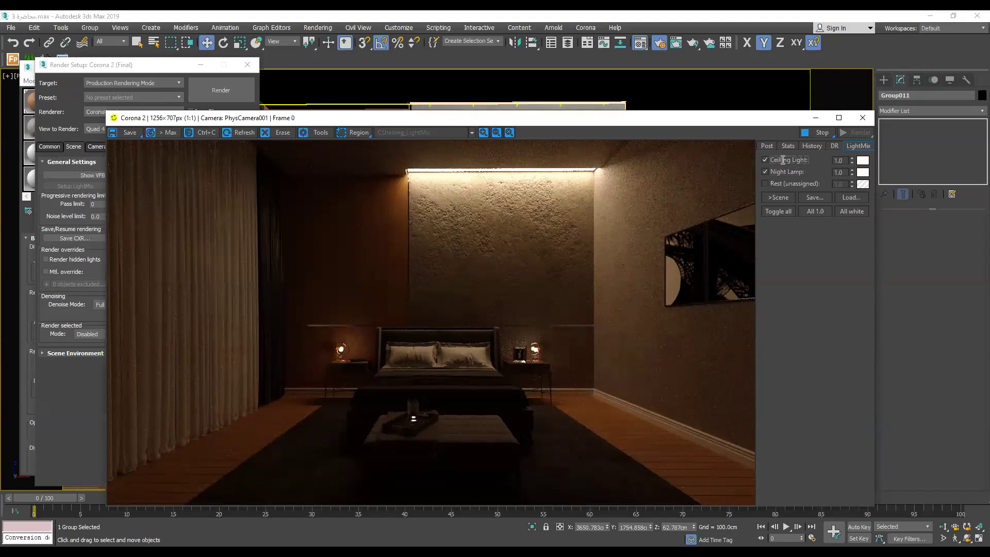
# Set the LightMix intensity of Ceilling Light to 0.5 and Night Lamp to 3.
pyautogui.doubleClick(845, 163)
pyautogui.write('1')
pyautogui.press('Return')
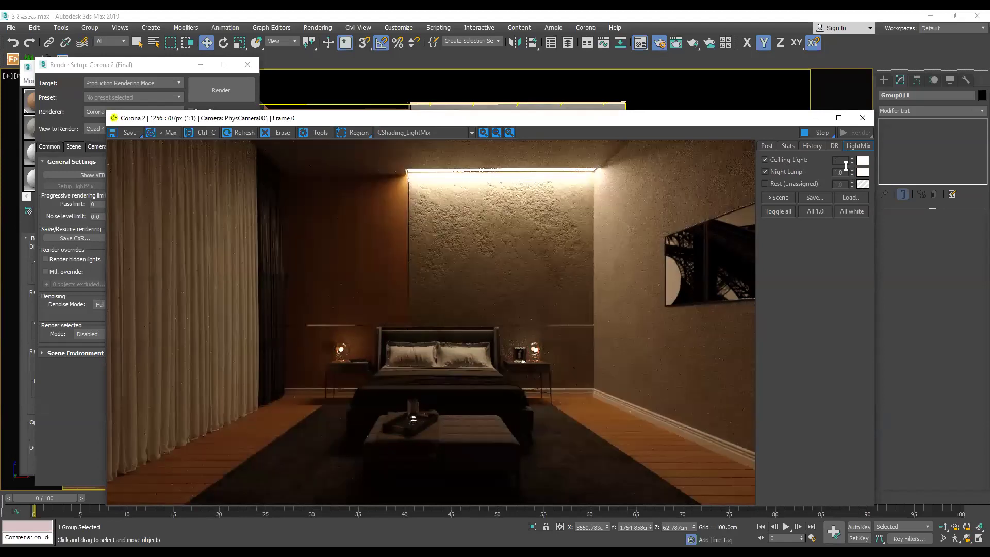
pyautogui.write('0.5')
pyautogui.press('Return')
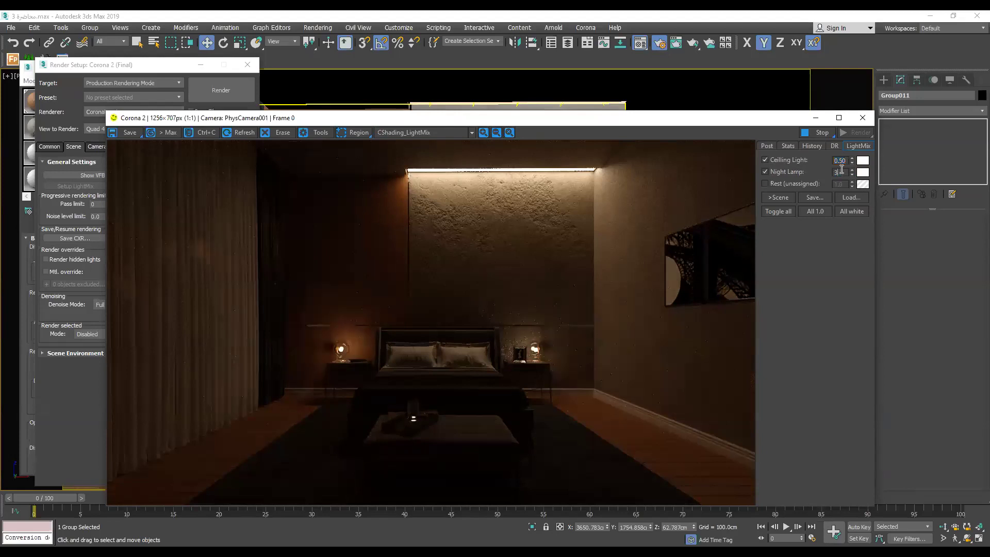
pyautogui.doubleClick(841, 171)
# Enable the Rest (unassigned) lights in LightMix and tint them a dark desaturated blue, hex 141825.
pyautogui.click(765, 184)
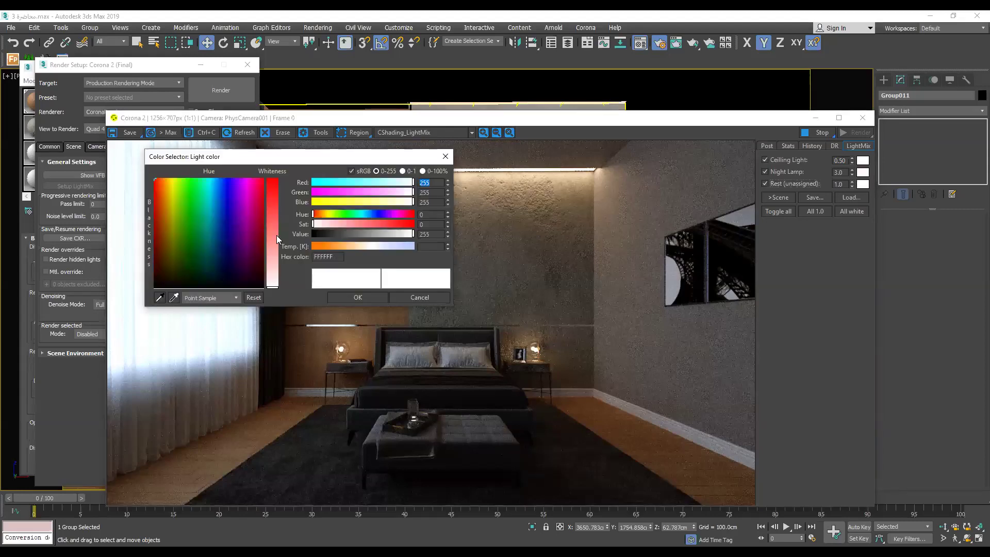
pyautogui.click(223, 221)
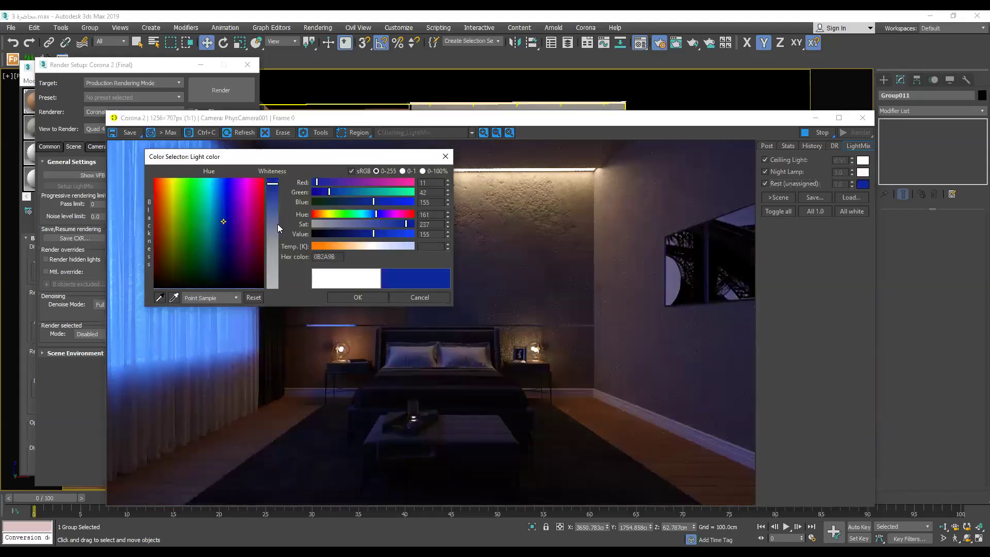
pyautogui.moveTo(277, 224); pyautogui.dragTo(274, 219)
pyautogui.moveTo(333, 232); pyautogui.dragTo(323, 233)
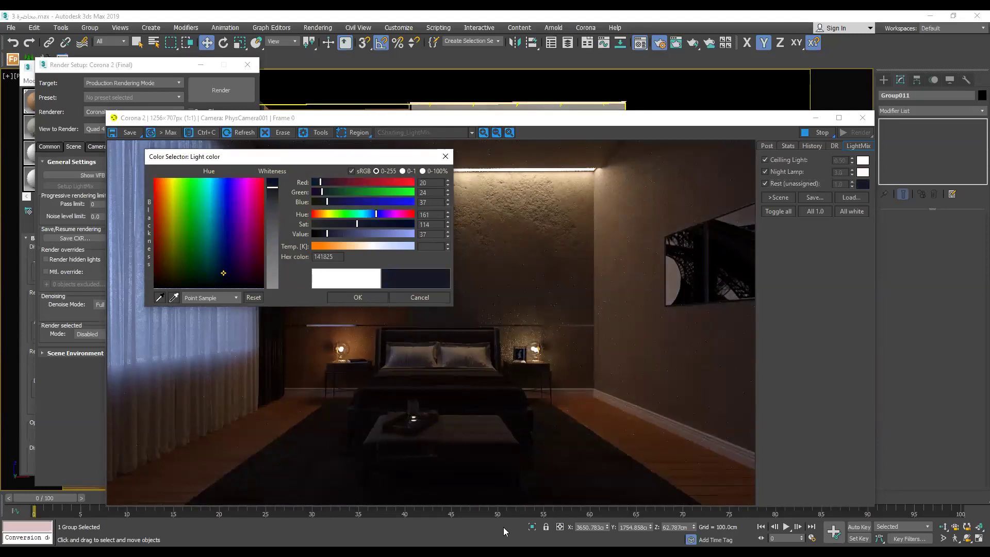
pyautogui.press('Return')
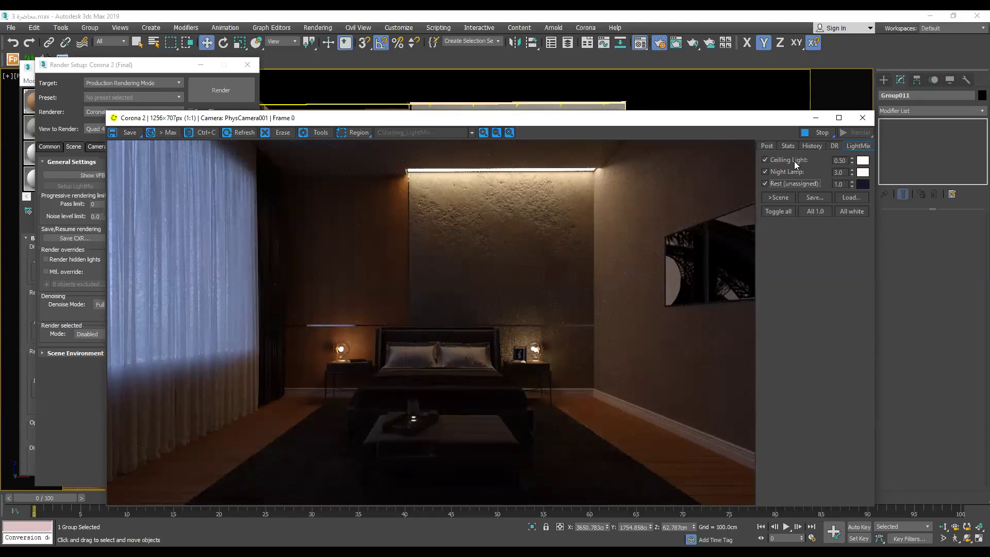
# Compare the night mix with the Ceilling Light and Night Lamp layers switched off and on.
pyautogui.click(785, 171)
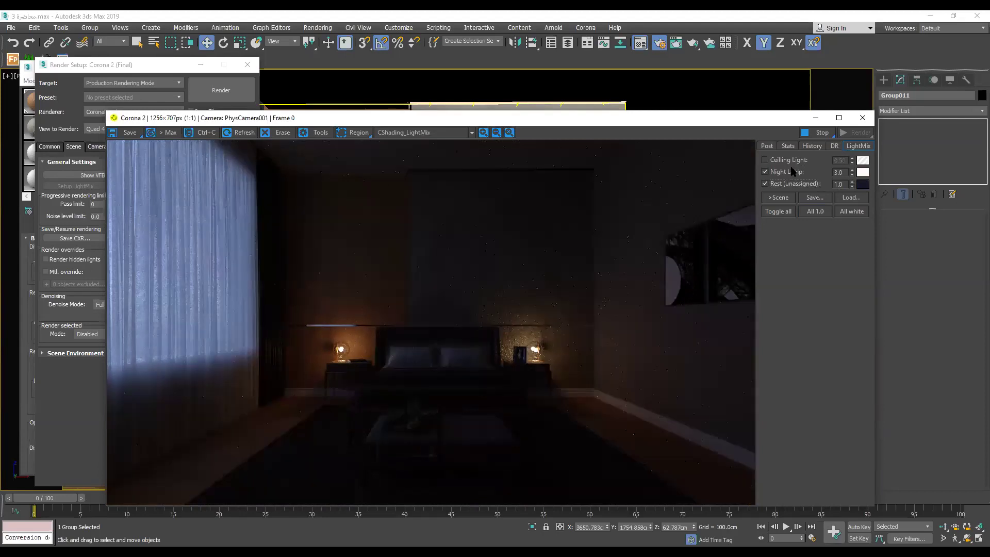
pyautogui.click(797, 164)
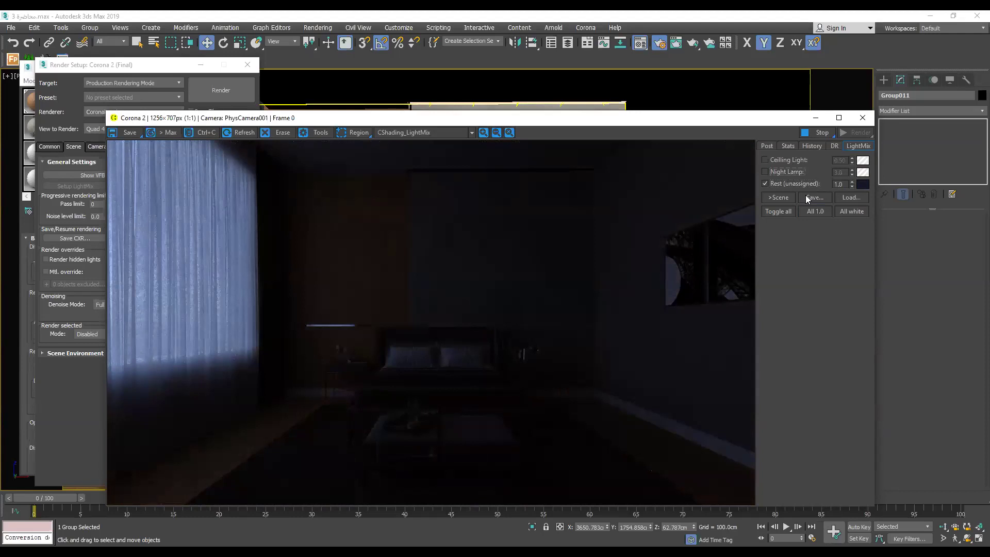
pyautogui.click(788, 160)
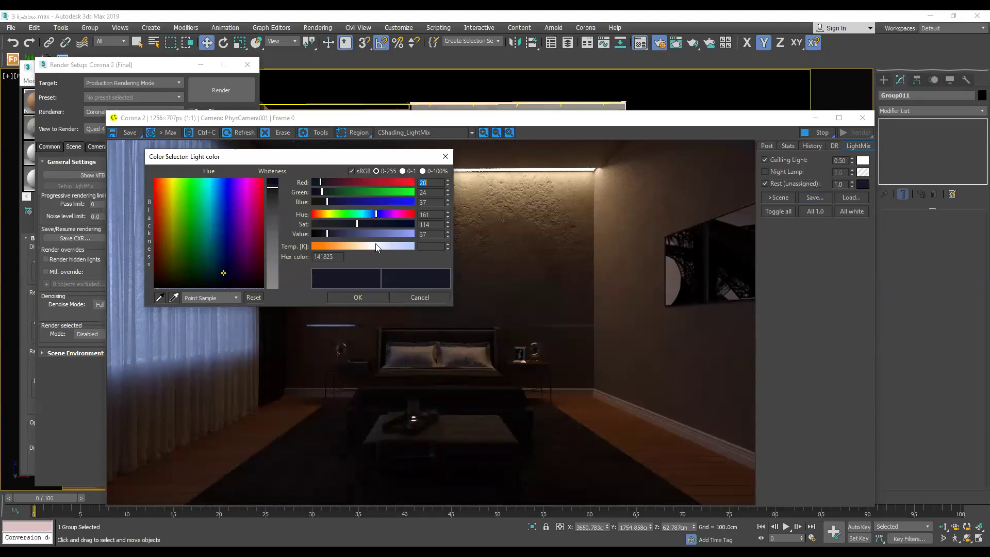
# Try a dark grey 131313 tint on the Rest (unassigned) lights, and reset all LightMix colours to white.
pyautogui.click(219, 287)
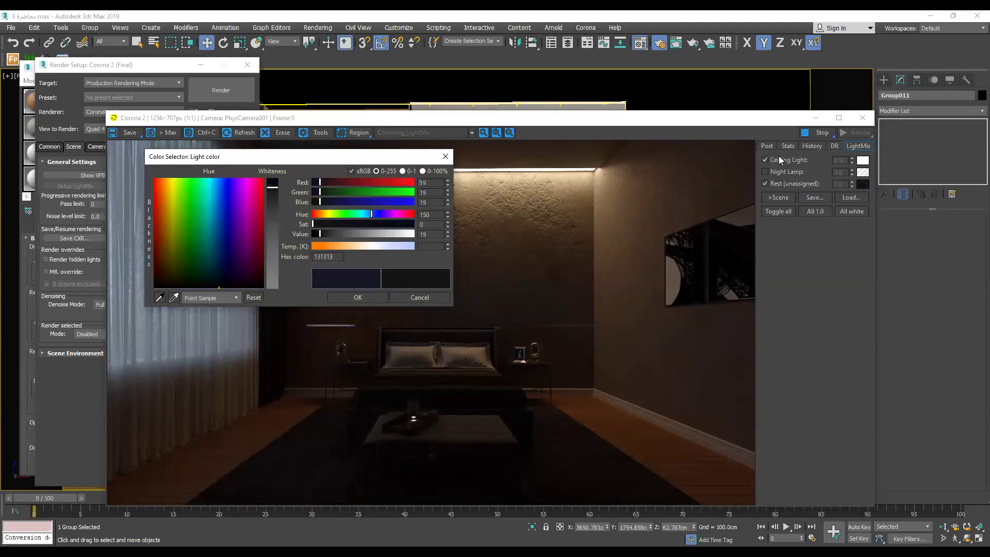
pyautogui.click(866, 216)
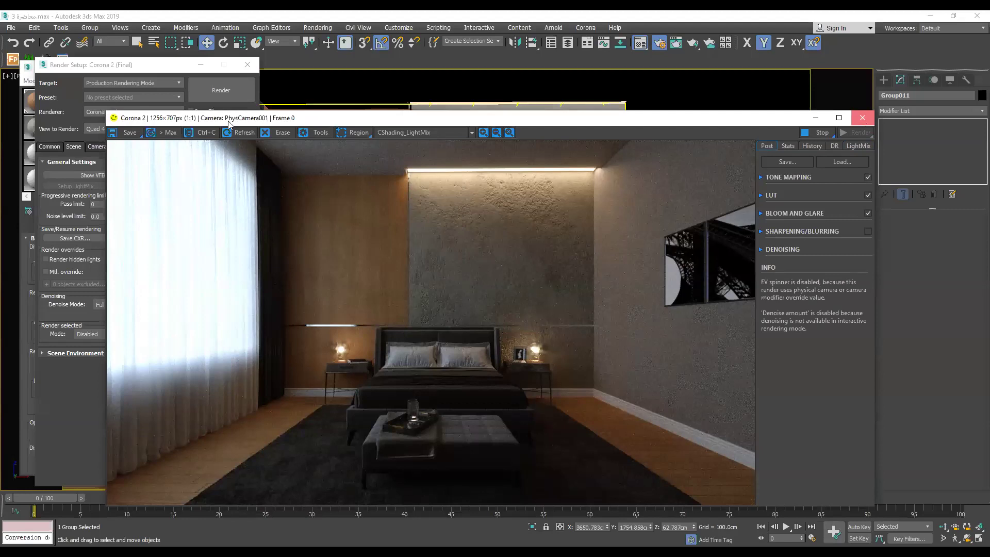
# Return to the scene, select the ceiling light CoronaLight001, and start a production render of the camera view.
pyautogui.hotkey('alt', 'Tab')
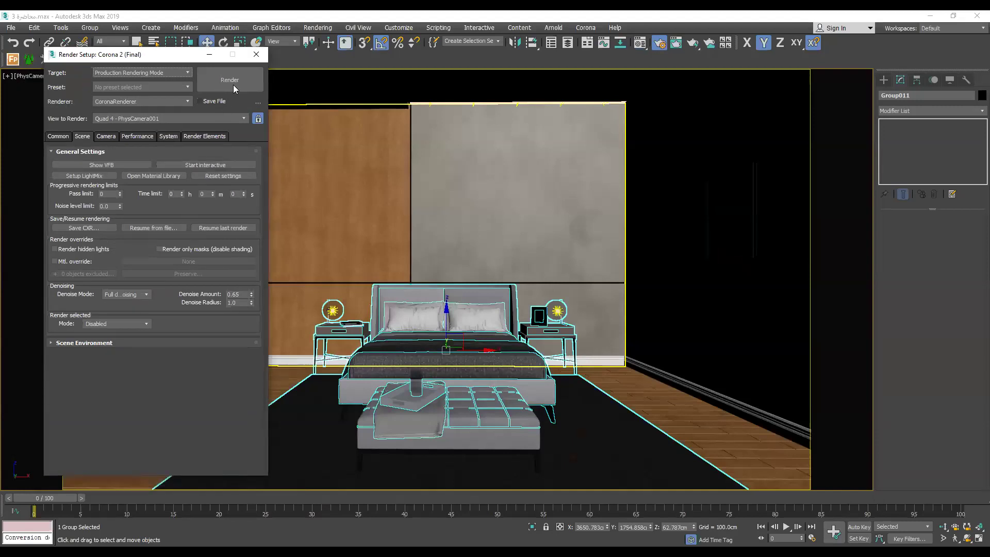
pyautogui.click(233, 84)
pyautogui.click(410, 96)
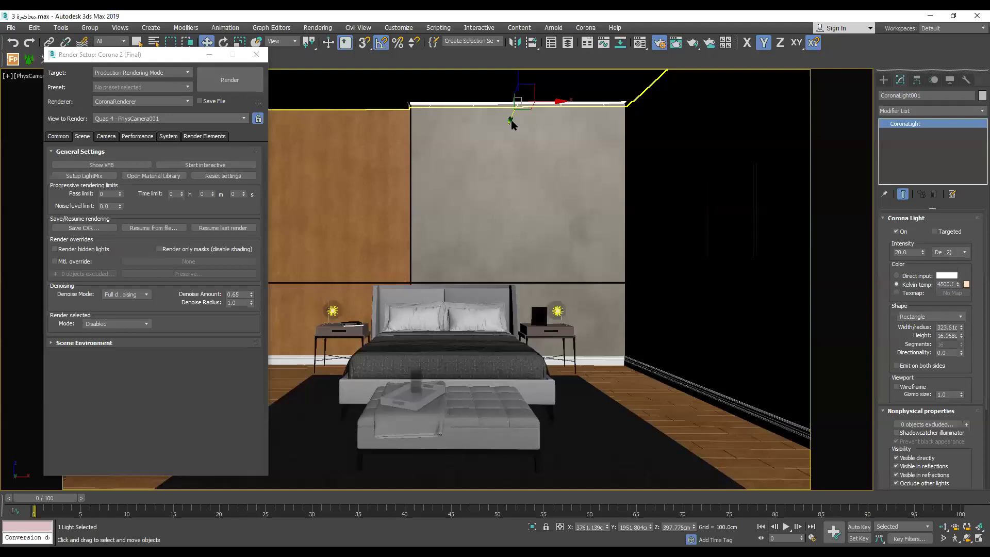
pyautogui.hotkey('shift', 'q')
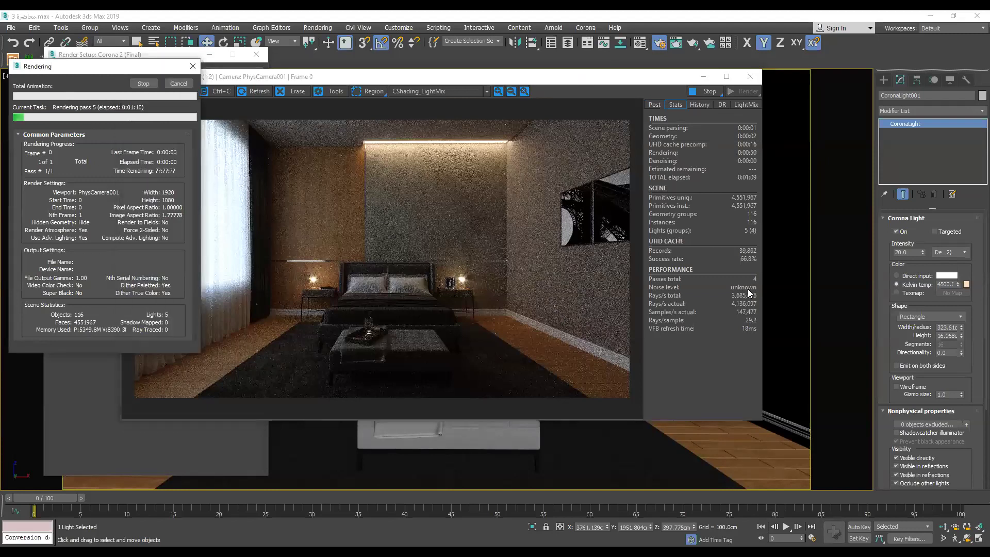
# Read the explanation of the Noise level statistic and stop the production render early.
pyautogui.moveTo(749, 292)
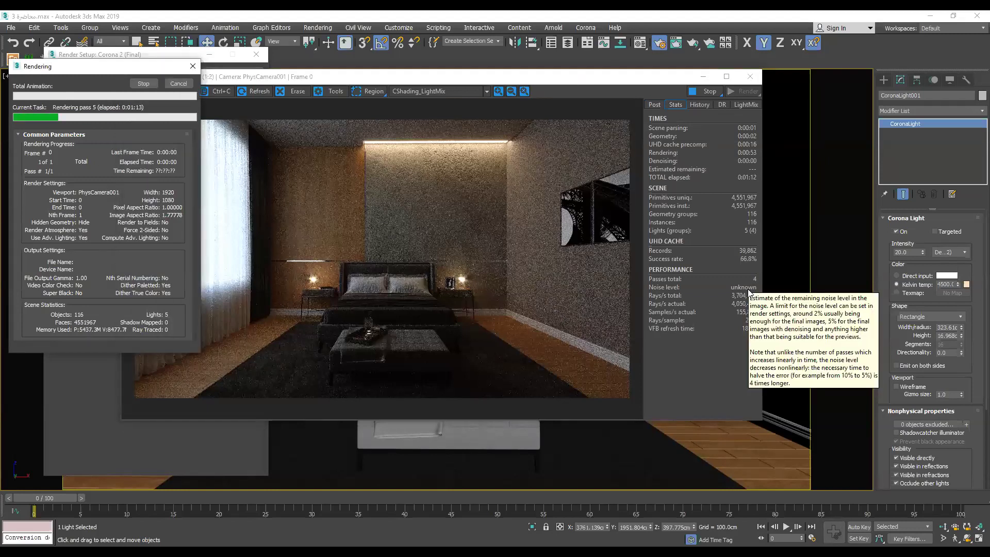
pyautogui.click(145, 84)
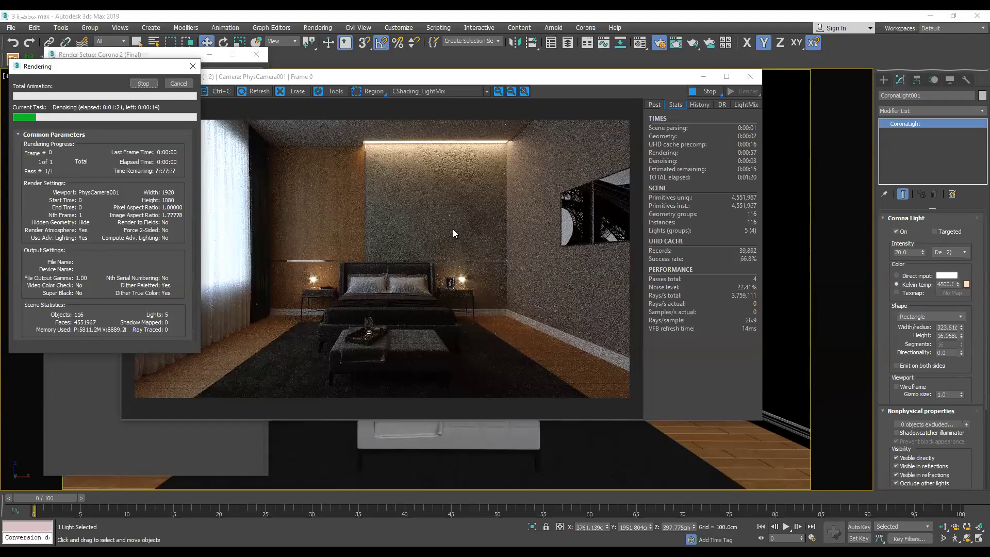
pyautogui.scroll(1, 536, 245)
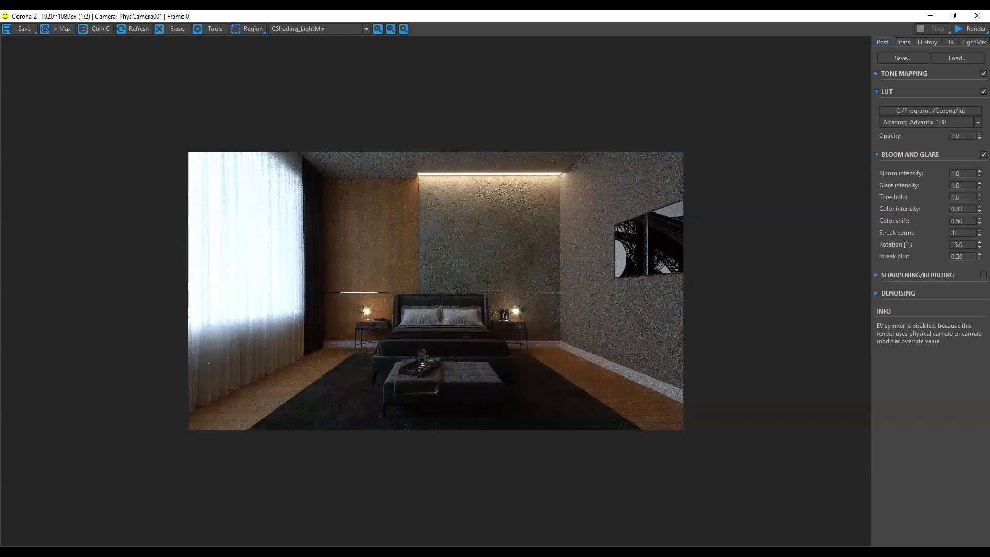
# Try a bloom intensity of 2 on the finished render, and set it to 0.1.
pyautogui.doubleClick(959, 174)
pyautogui.write('2')
pyautogui.press('Return')
pyautogui.write('.')
pyautogui.write('0.1')
pyautogui.press('Return')
# Compare highlight compression values of 1, 2, 3, 4 and 5 in the tone mapping settings, and set it to 5.
pyautogui.click(897, 91)
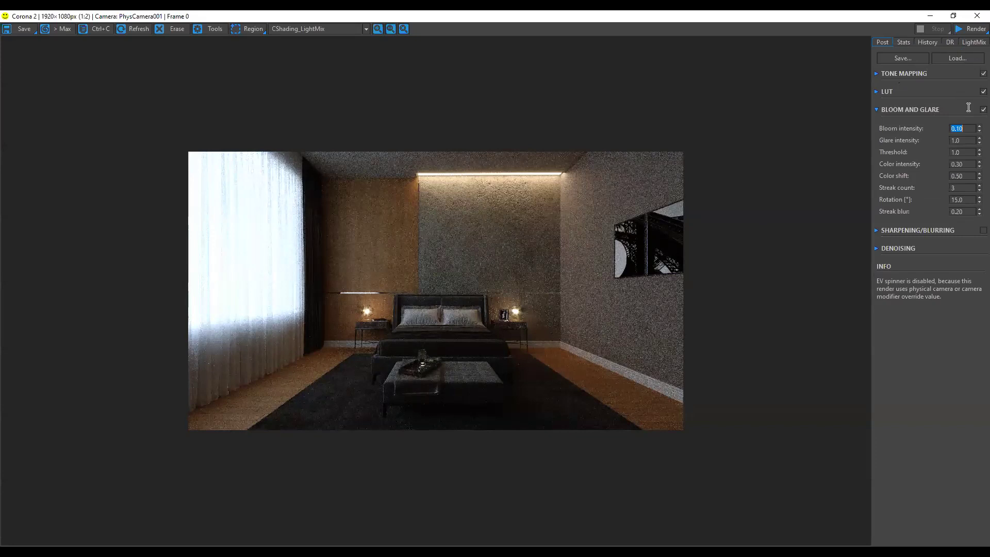
pyautogui.click(954, 74)
pyautogui.click(959, 104)
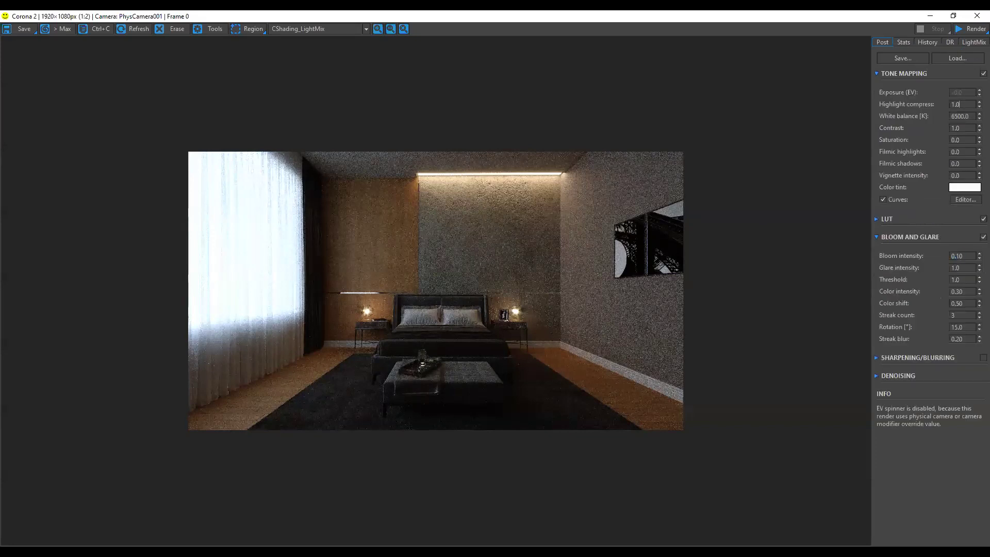
pyautogui.press('BackSpace')
pyautogui.press('BackSpace')
pyautogui.press('BackSpace')
pyautogui.write('2')
pyautogui.press('Return')
pyautogui.write('5')
pyautogui.press('Return')
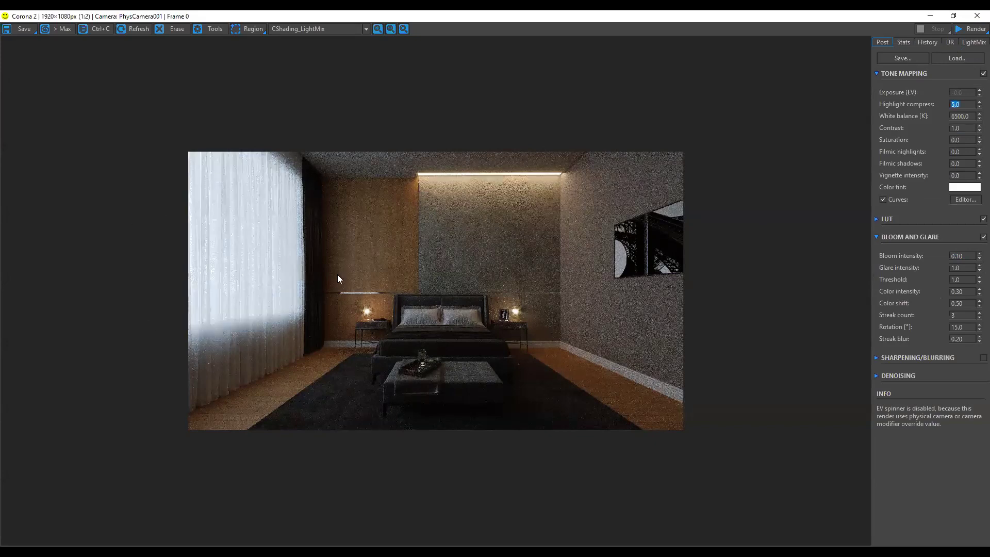
pyautogui.write('1')
pyautogui.press('Return')
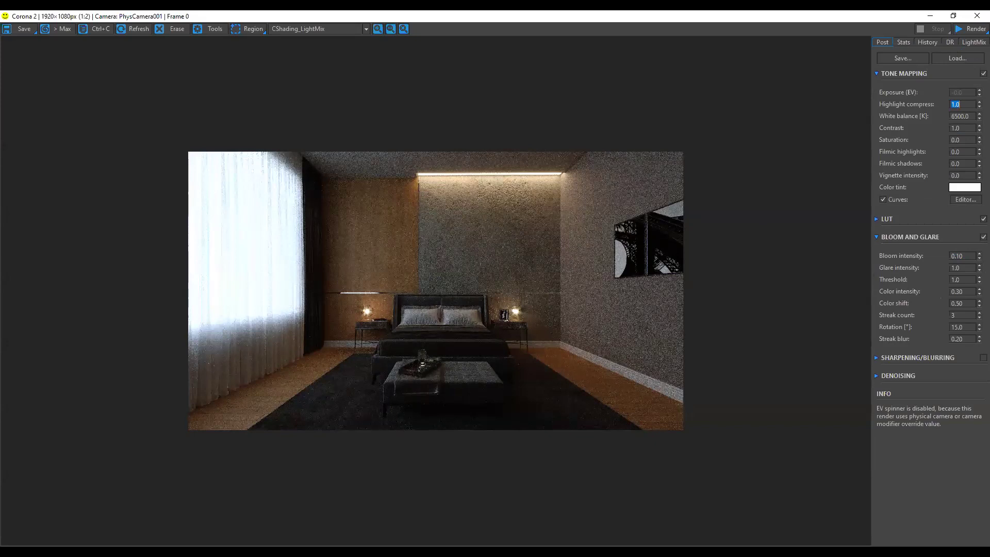
pyautogui.write('3')
pyautogui.press('Return')
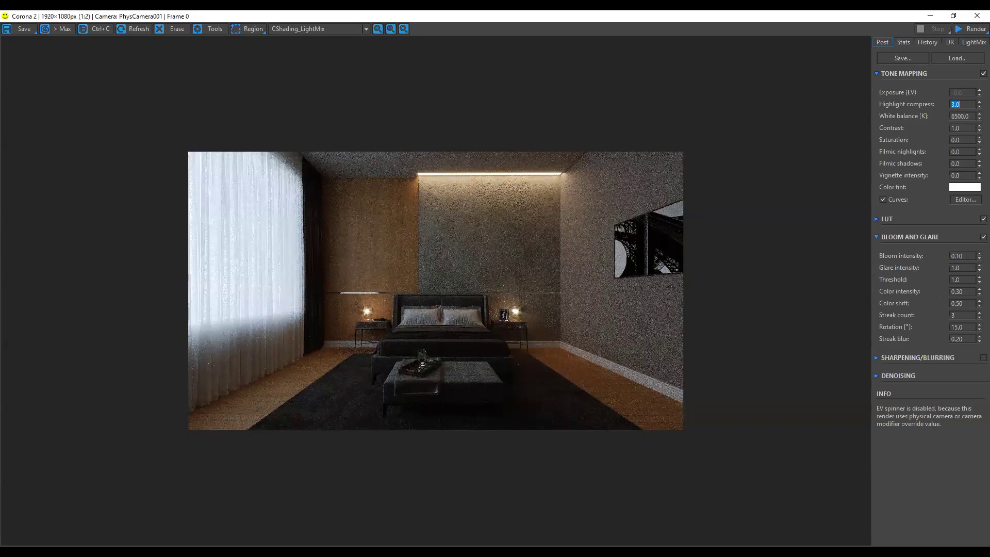
pyautogui.write('4')
pyautogui.press('Return')
pyautogui.write('5')
pyautogui.press('Return')
# Try a contrast of 0.5 and a yellow FFFF0B colour tint, restoring contrast to 1 and cancelling the tint.
pyautogui.doubleClick(957, 128)
pyautogui.write('1')
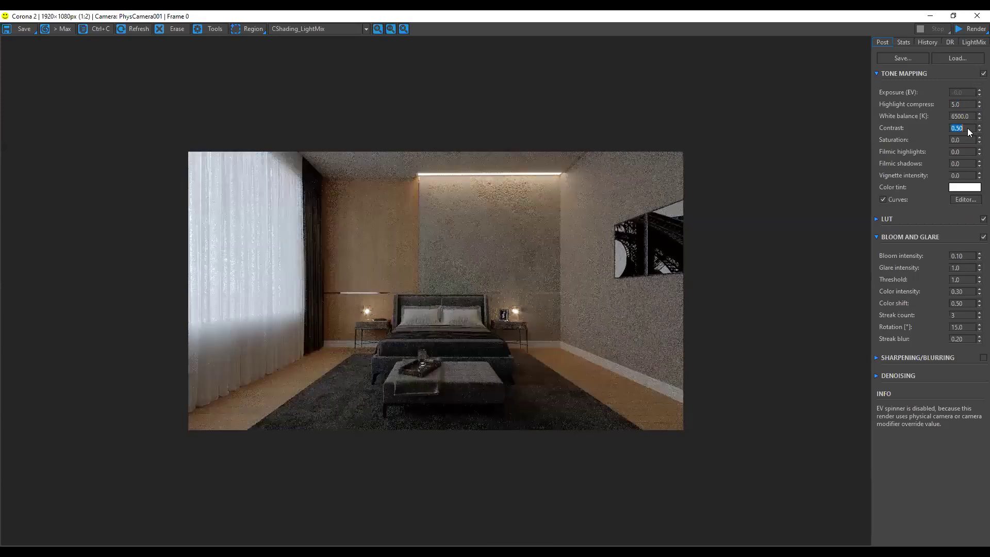
pyautogui.write('1')
pyautogui.press('Return')
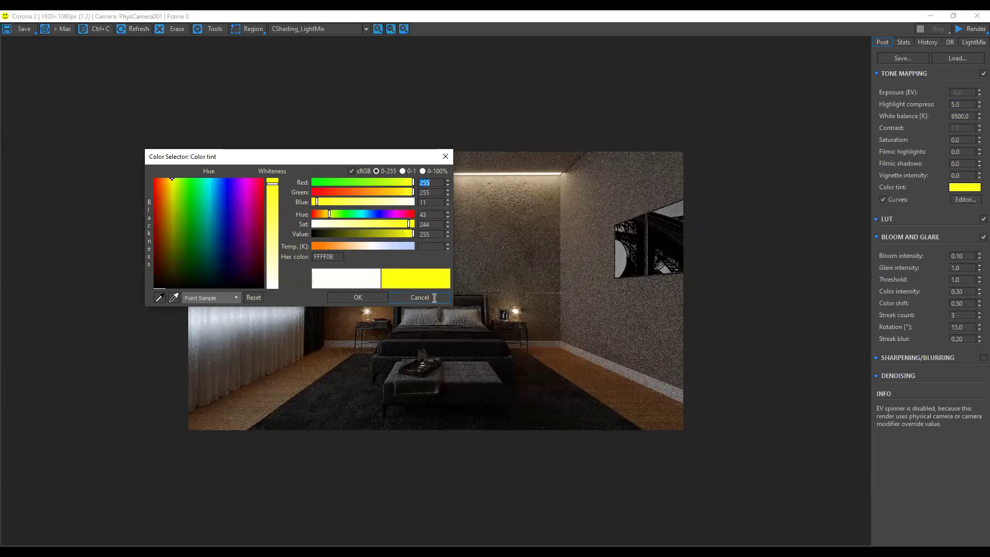
pyautogui.press('Escape')
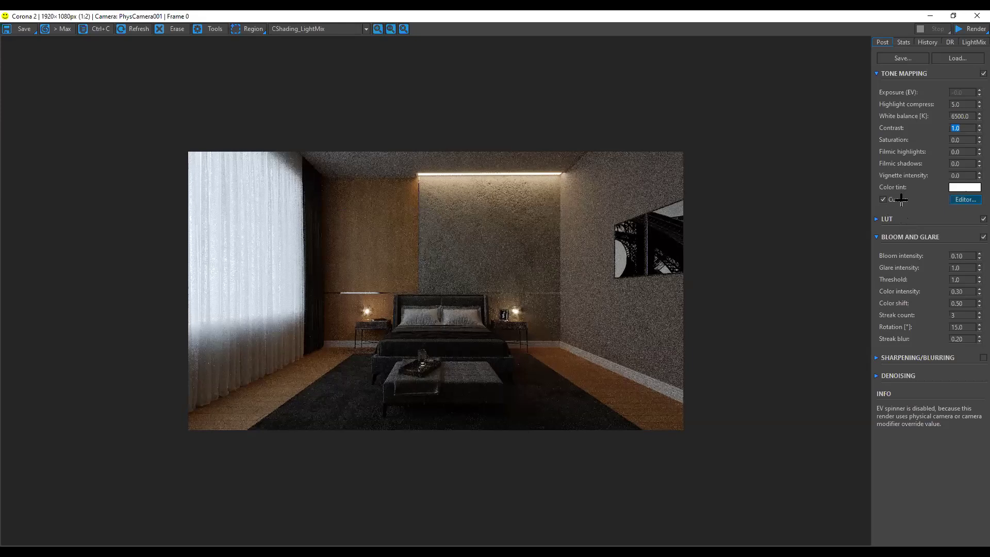
# Open the tone mapping curve editor and raise the midpoint of the Brightness curve to lighten the render.
pyautogui.press('Return')
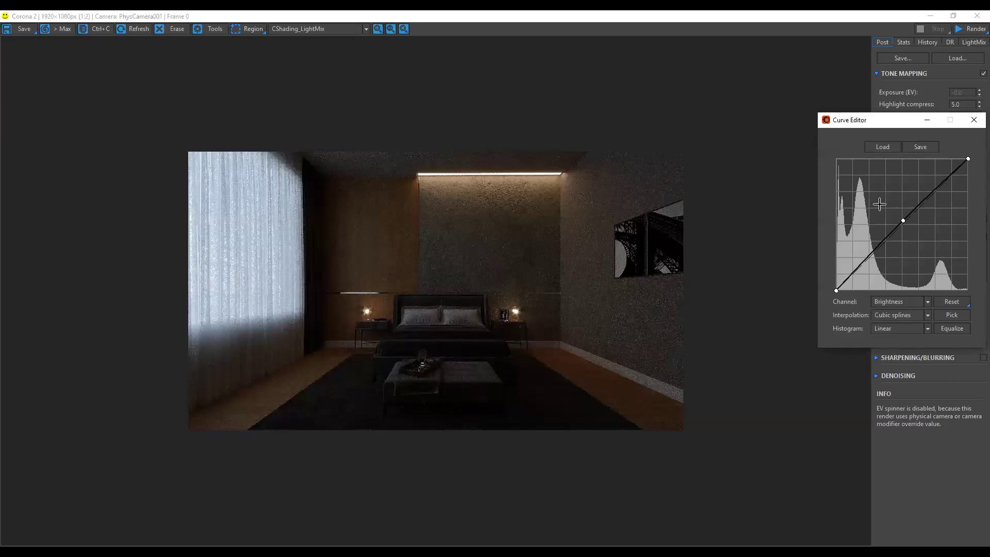
pyautogui.moveTo(879, 204); pyautogui.dragTo(892, 220)
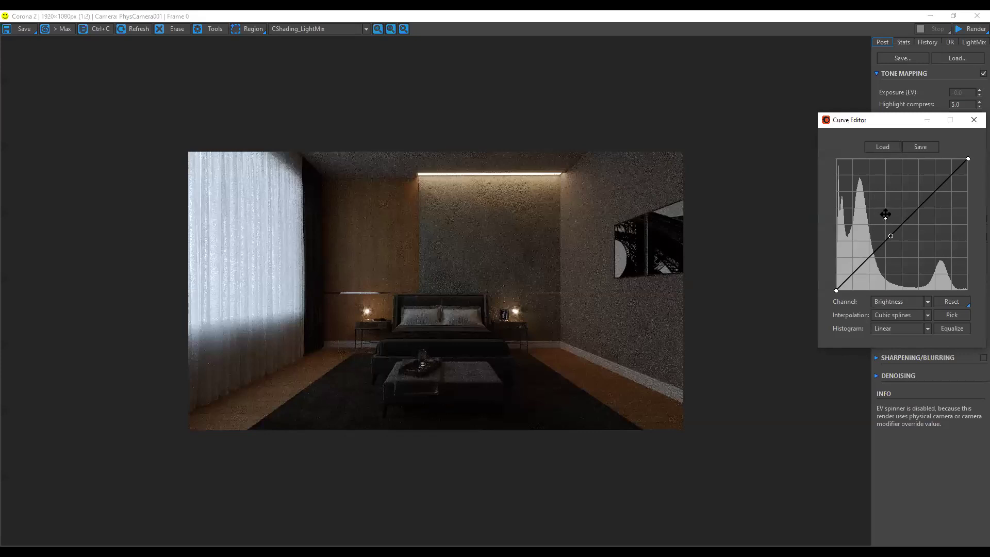
pyautogui.moveTo(886, 214); pyautogui.dragTo(884, 209)
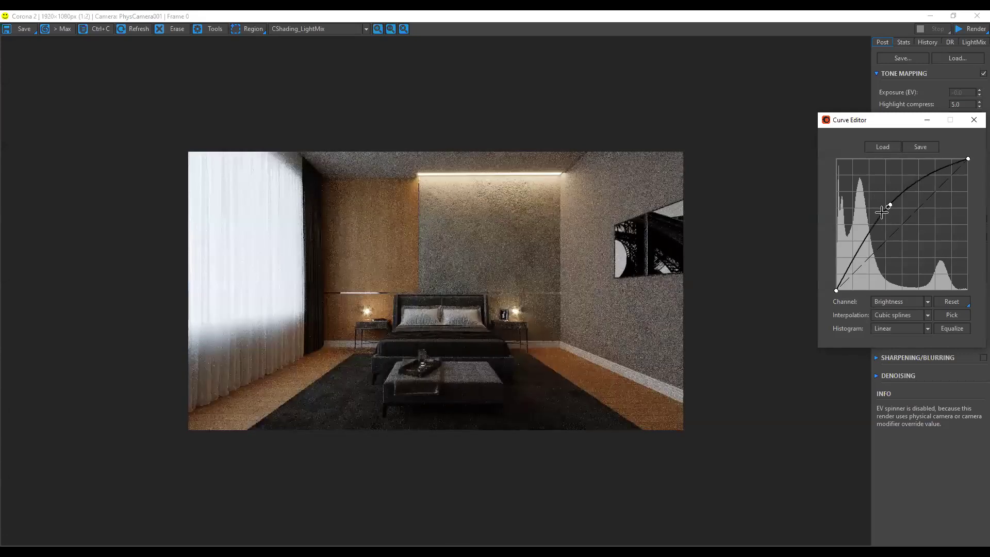
pyautogui.moveTo(882, 212); pyautogui.dragTo(885, 221)
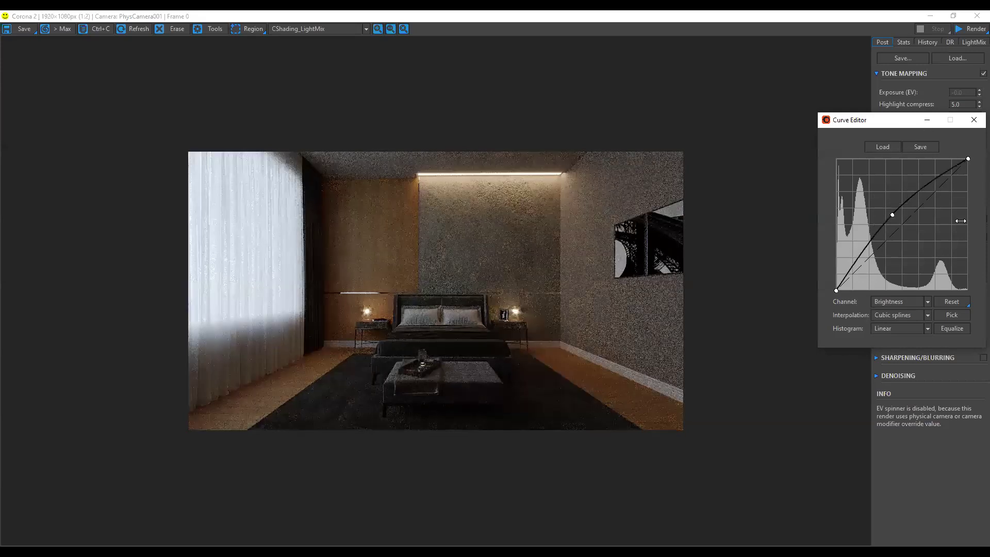
# Save all render elements as JPEG images named Perspective#1 in a new Renders folder inside the 3DMAX - Lecture folder.
pyautogui.click(25, 28)
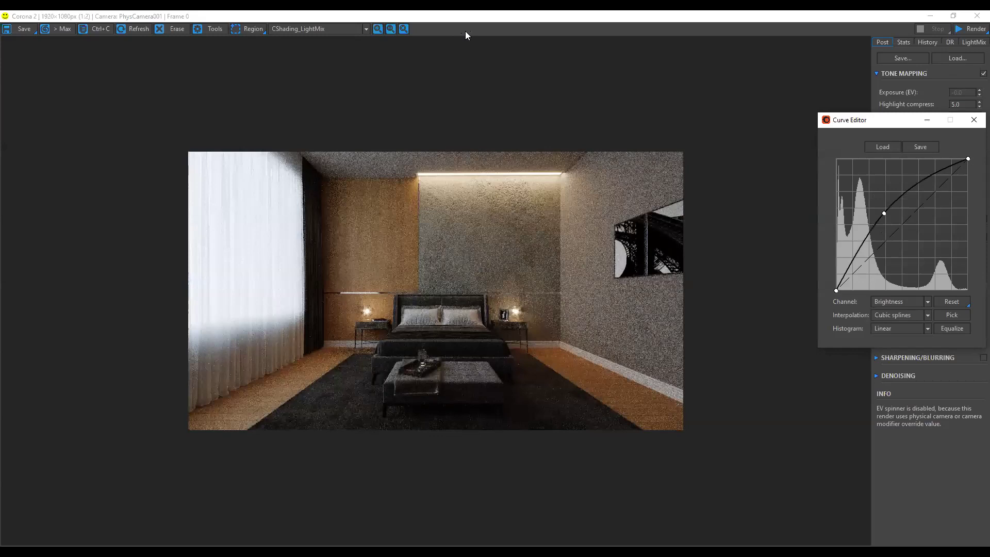
pyautogui.click(24, 29)
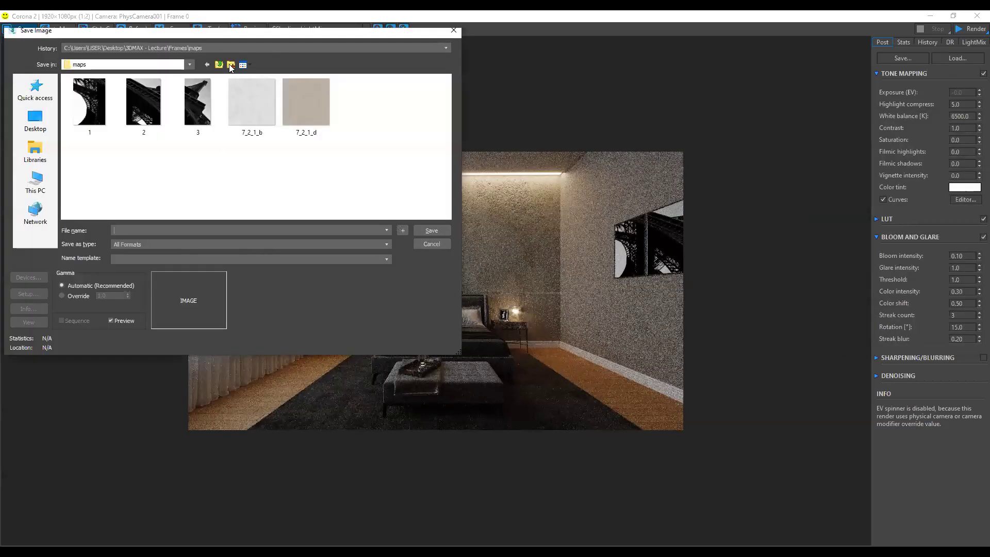
pyautogui.doubleClick(220, 65)
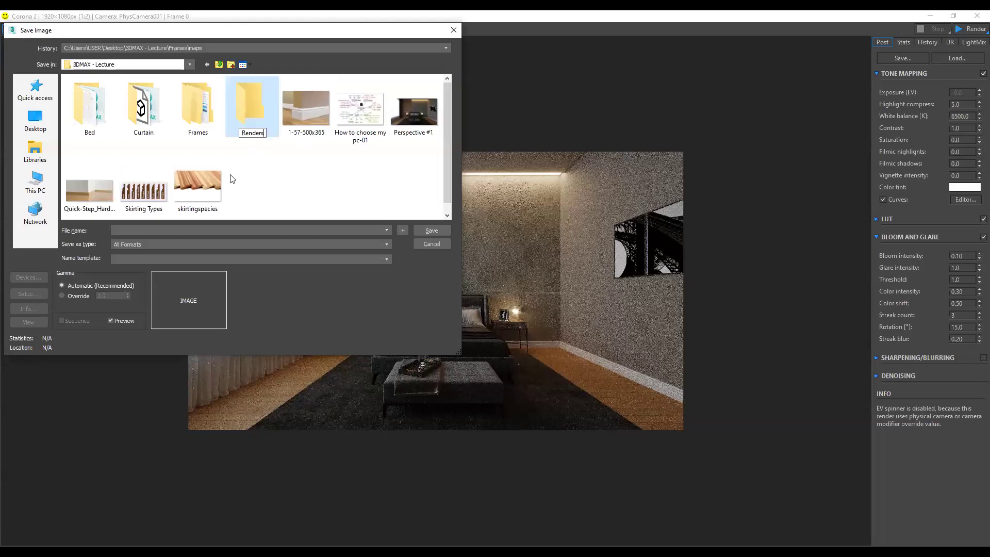
pyautogui.press('Return')
pyautogui.press('Return')
pyautogui.click(154, 229)
pyautogui.write('Perspective#1')
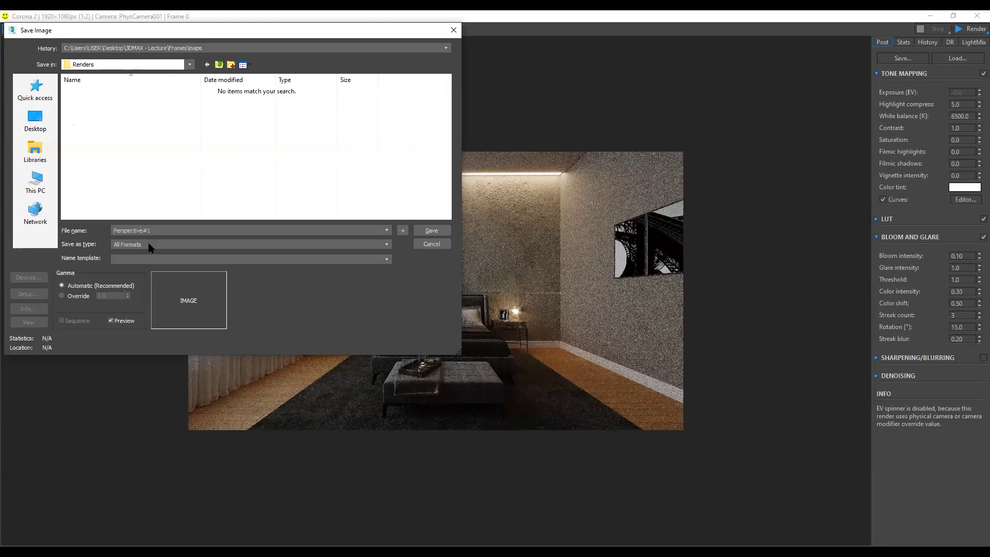
pyautogui.click(150, 247)
pyautogui.click(154, 321)
# Open the Renders folder in File Explorer and view the saved Perspective#1 passes, including Reflect and Refract.
pyautogui.click(947, 12)
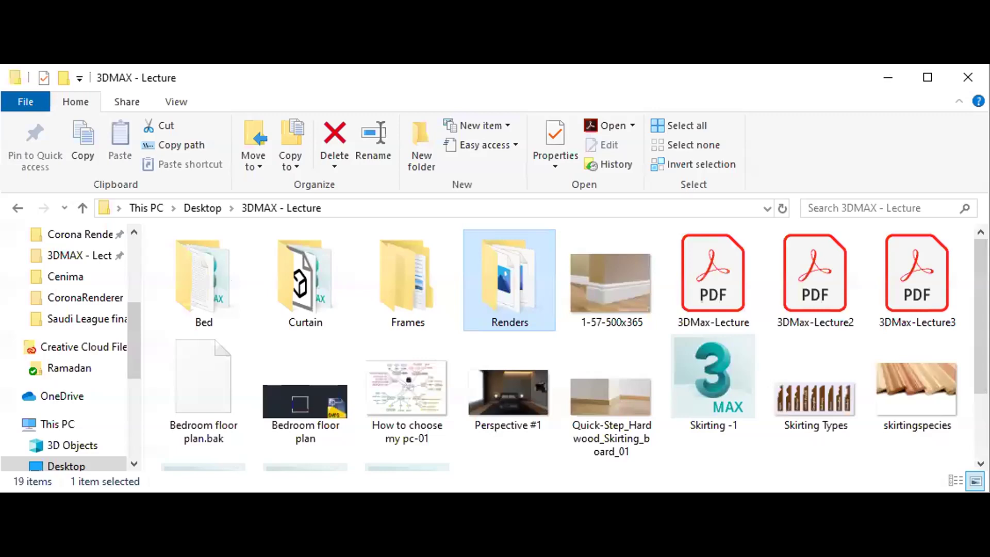
pyautogui.press('Return')
pyautogui.click(136, 149)
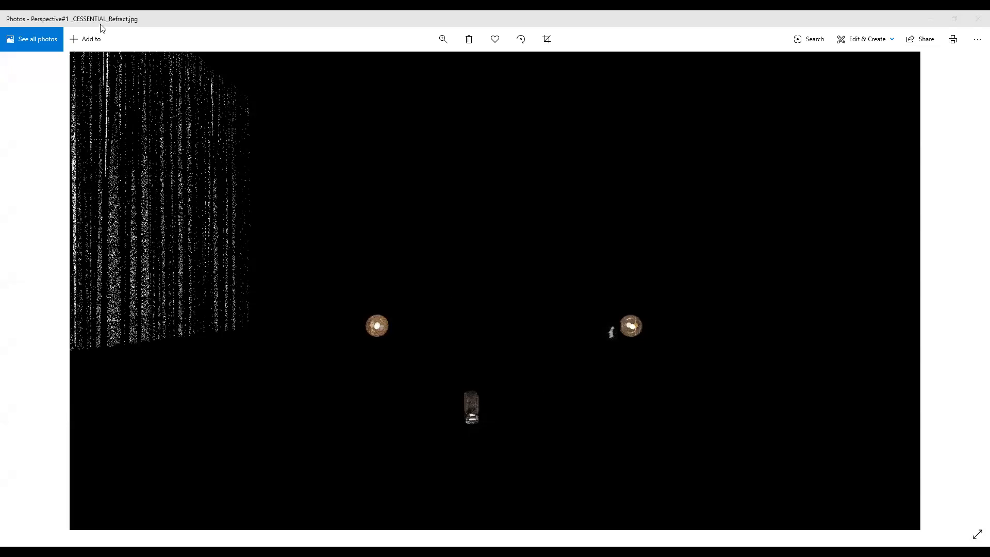
pyautogui.press('Left')
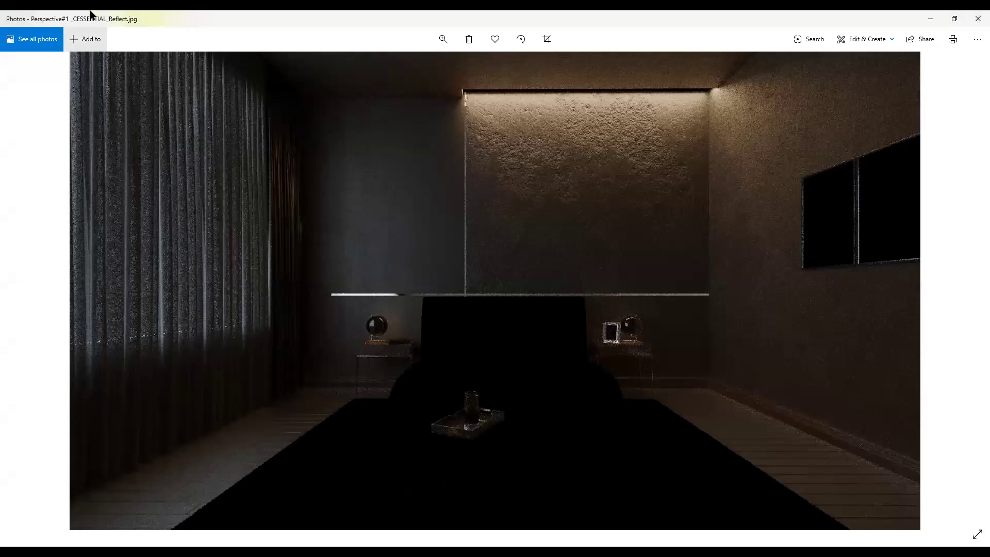
pyautogui.press('Right')
pyautogui.press('Right')
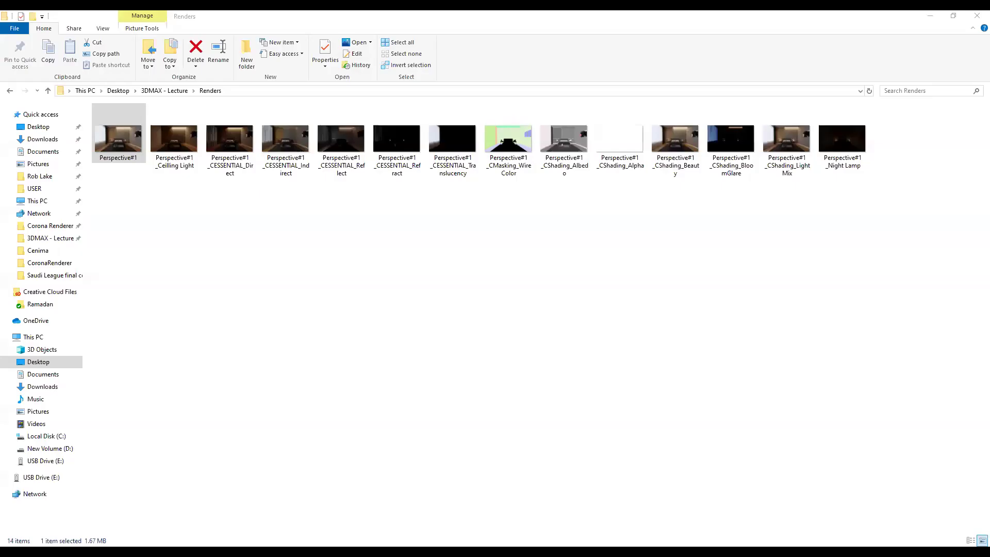
# Look over the set of exported images in the Renders folder and view the Night Lamp pass.
pyautogui.click(864, 198)
pyautogui.doubleClick(853, 147)
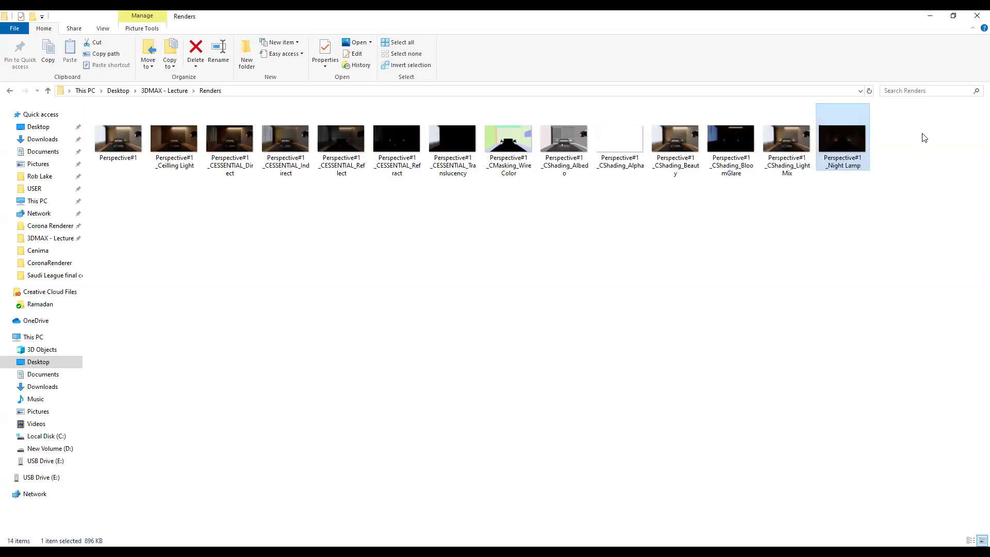
pyautogui.moveTo(908, 119); pyautogui.dragTo(105, 177)
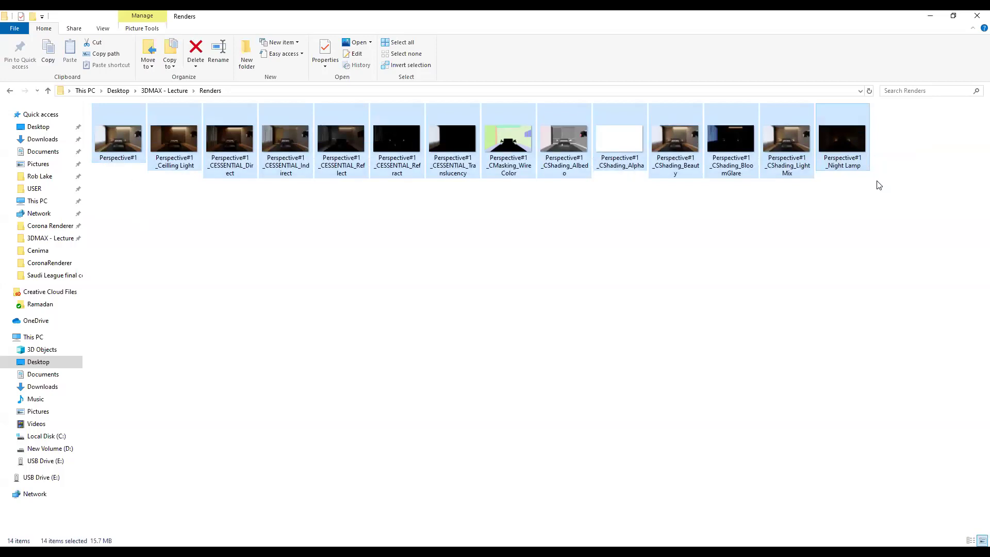
pyautogui.click(851, 159)
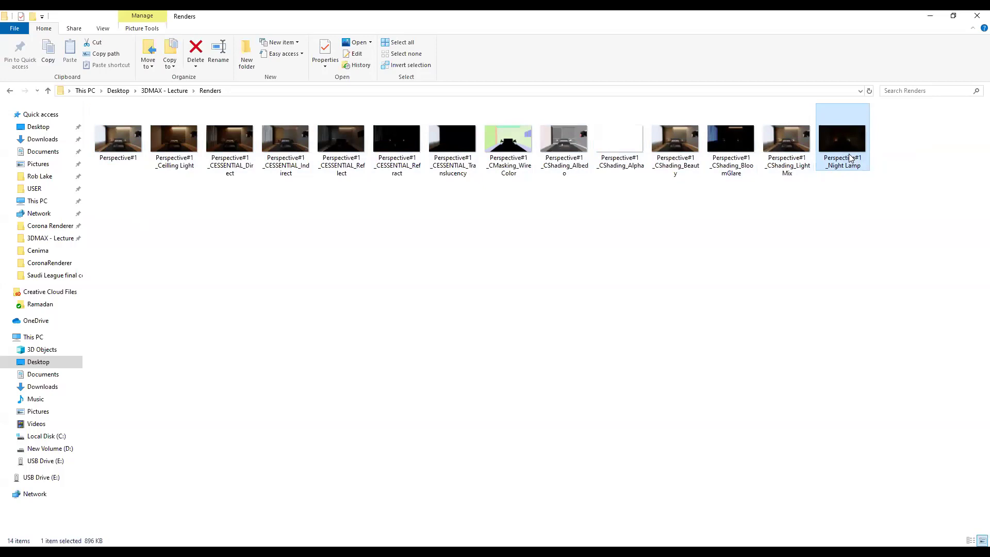
pyautogui.doubleClick(850, 156)
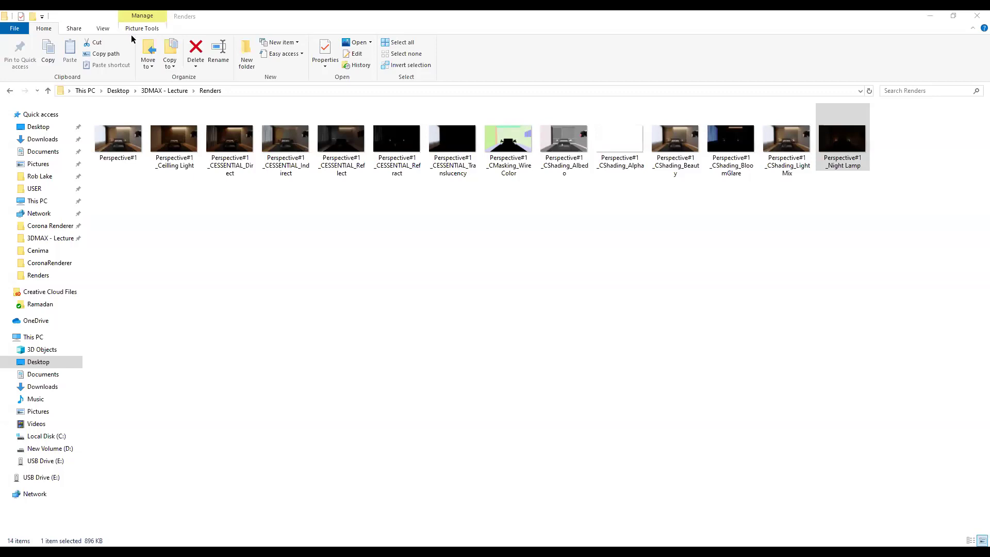
# Switch to Acrobat and show the task and closing pages of 3DMax-Lecture3.pdf in reading mode.
pyautogui.hotkey('alt', 'Tab')
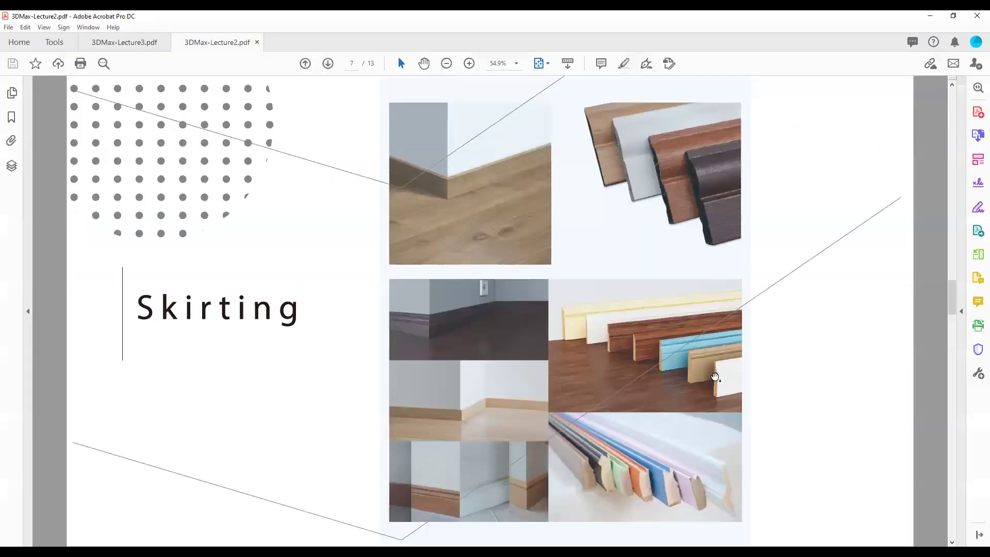
pyautogui.click(131, 37)
pyautogui.press('Right')
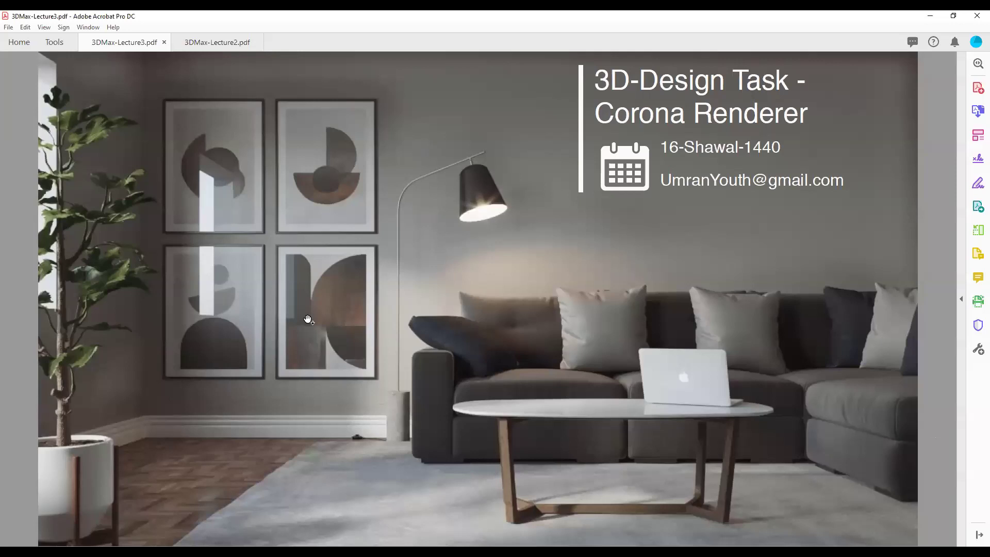
pyautogui.scroll(-1, 275, 307)
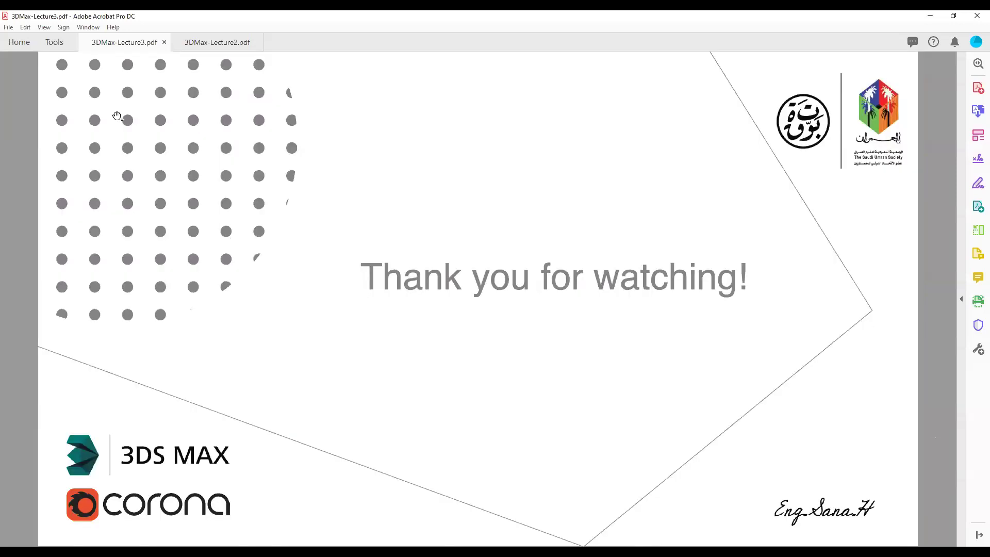
pyautogui.hotkey('ctrl', 'h')
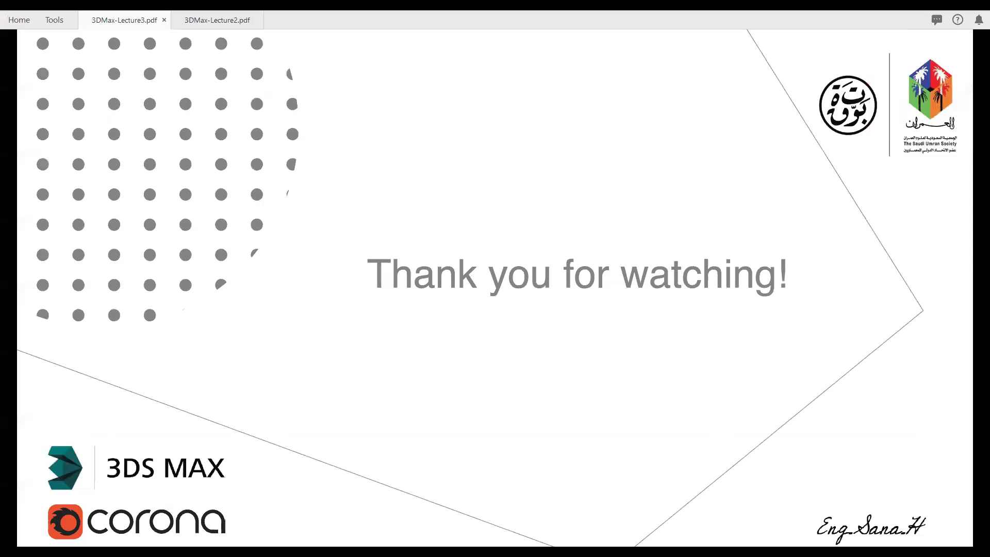
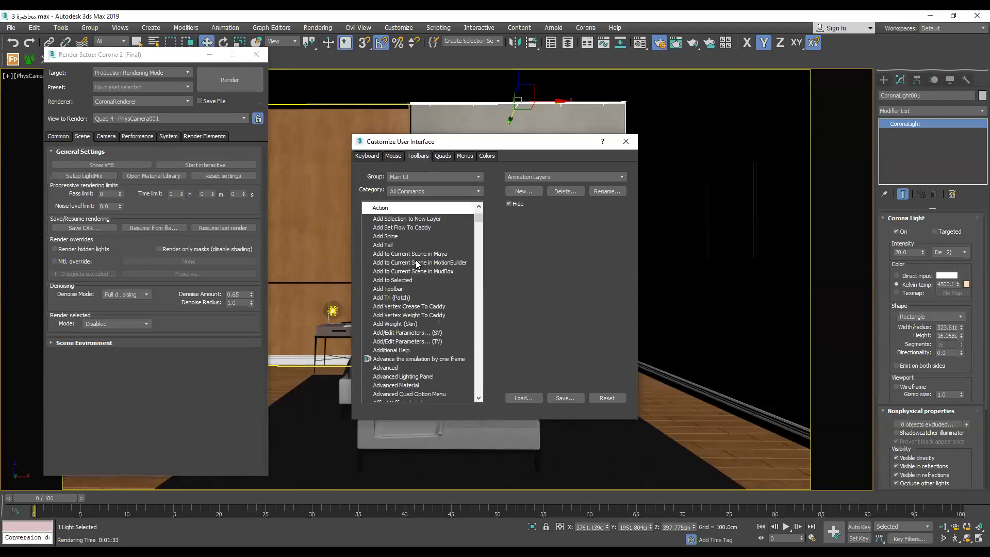
# Look through the toolbar commands in Customize User Interface for the Corona entries, and close the dialog without changes.
pyautogui.scroll(-5, 417, 264)
pyautogui.scroll(-20, 417, 263)
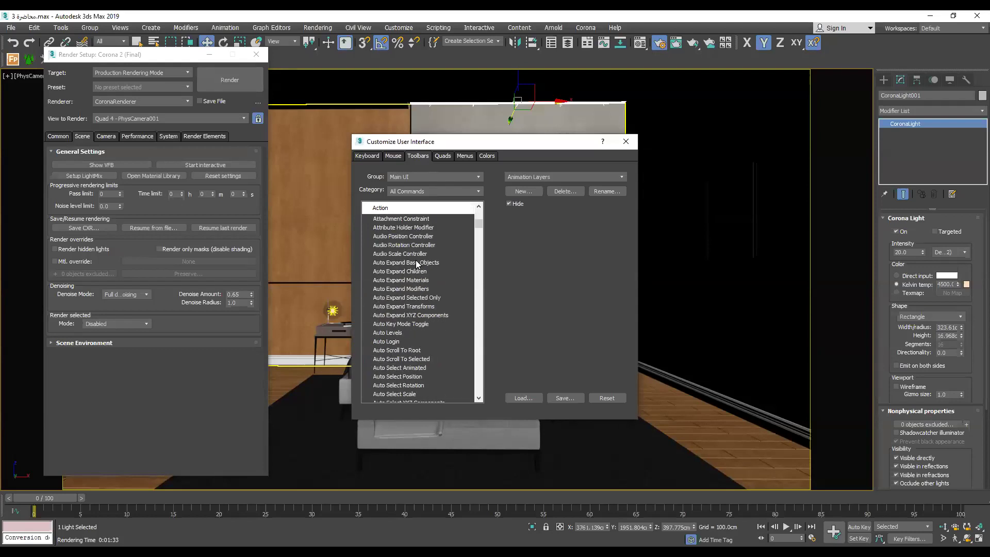
pyautogui.moveTo(481, 226); pyautogui.dragTo(477, 235)
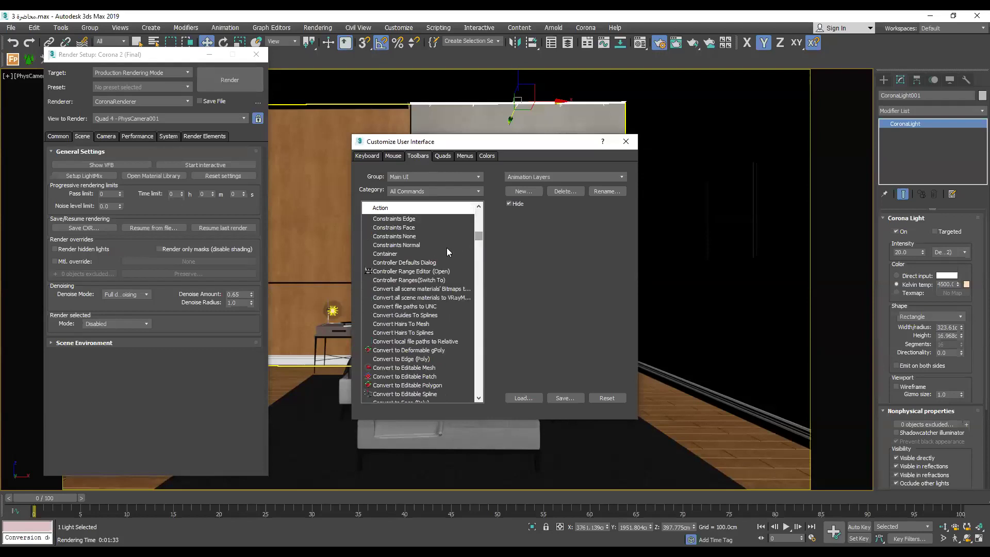
pyautogui.scroll(5, 447, 247)
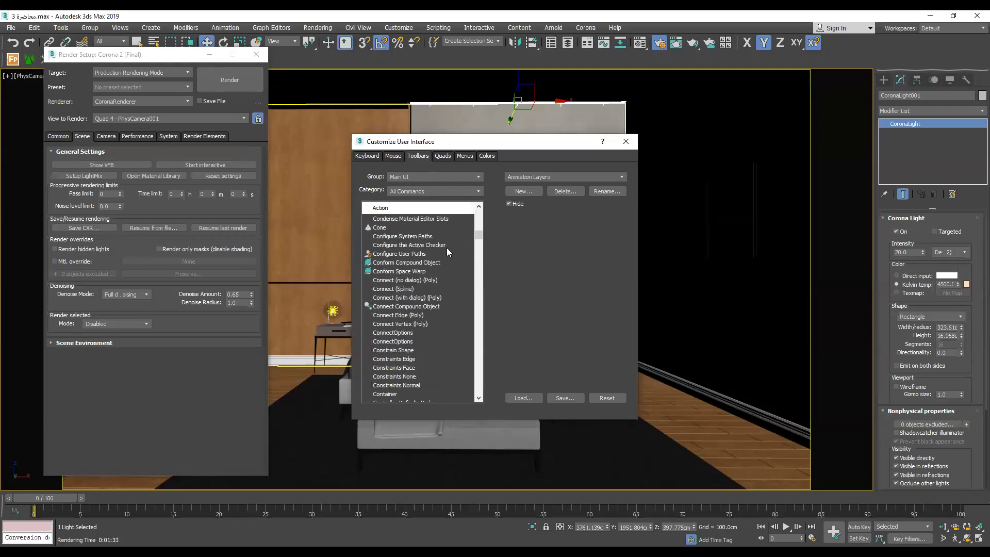
pyautogui.scroll(1, 448, 252)
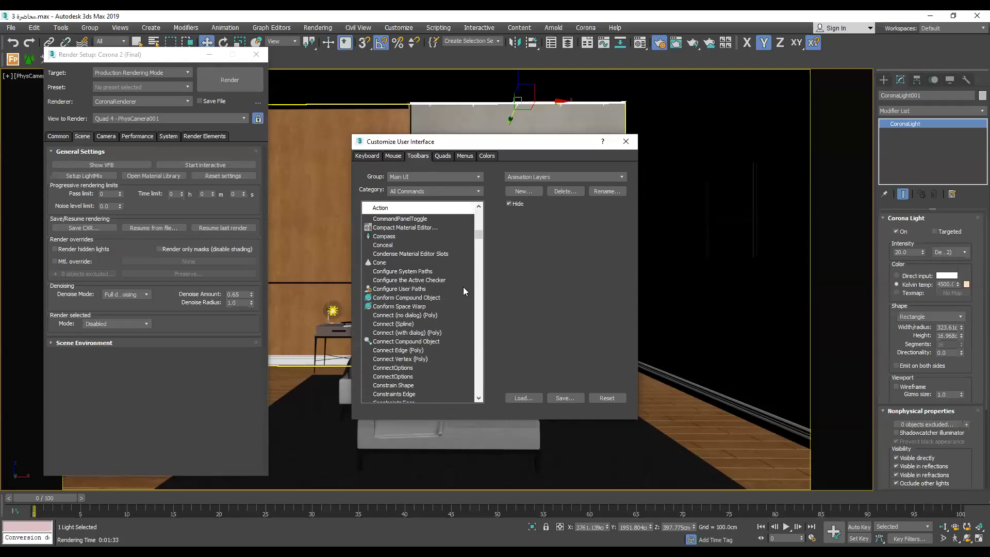
pyautogui.scroll(-10, 406, 279)
pyautogui.click(411, 271)
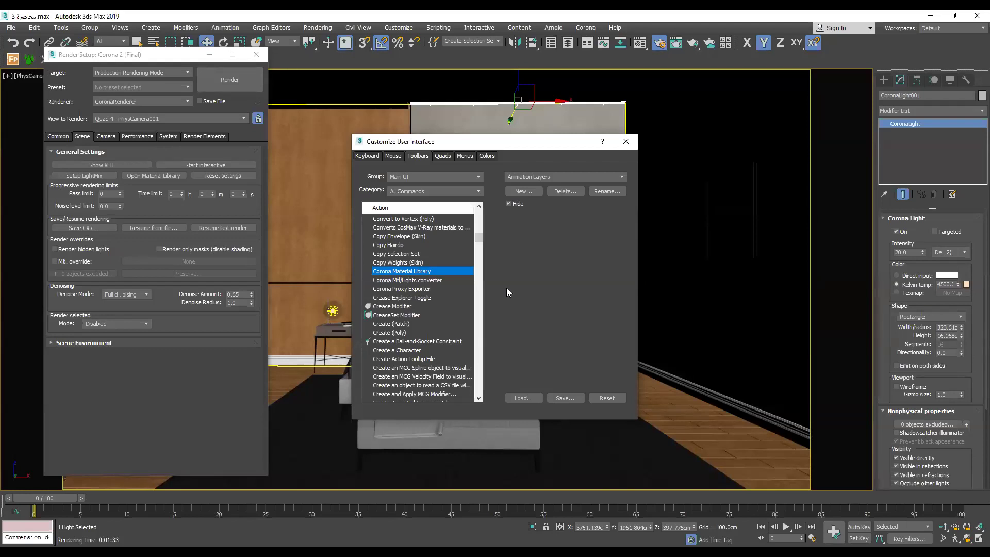
pyautogui.click(626, 142)
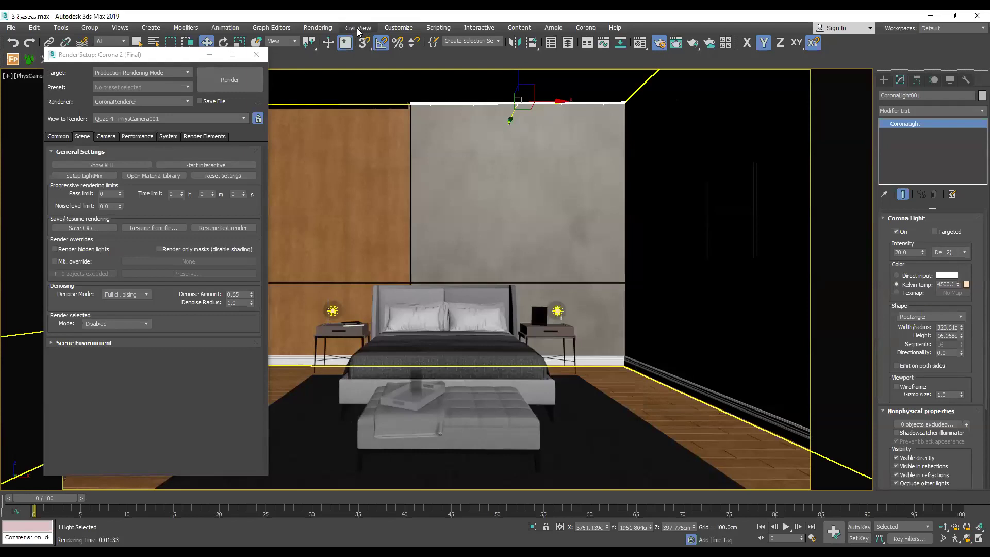
# Assign a CoronaSky map as the environment background map in the Environment and Effects settings.
pyautogui.click(322, 29)
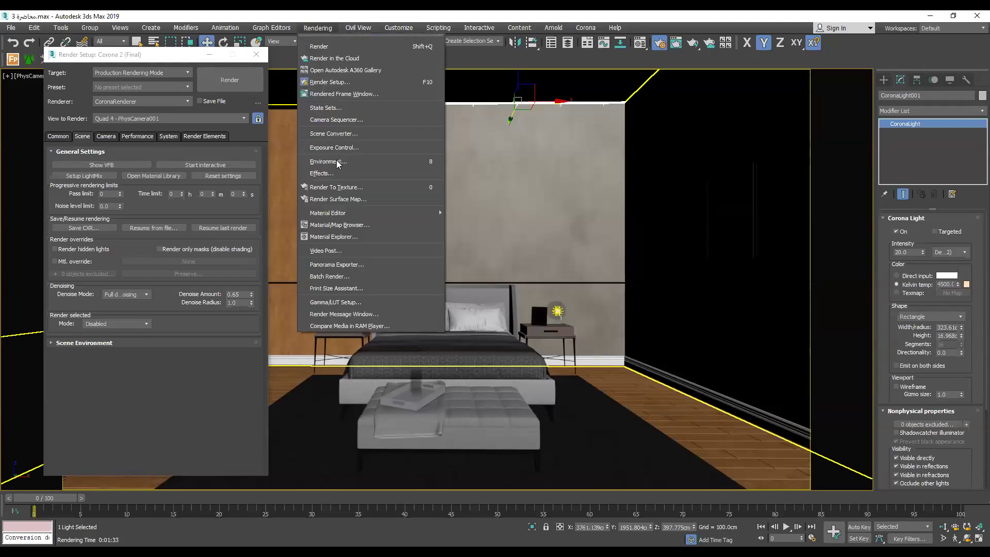
pyautogui.click(338, 163)
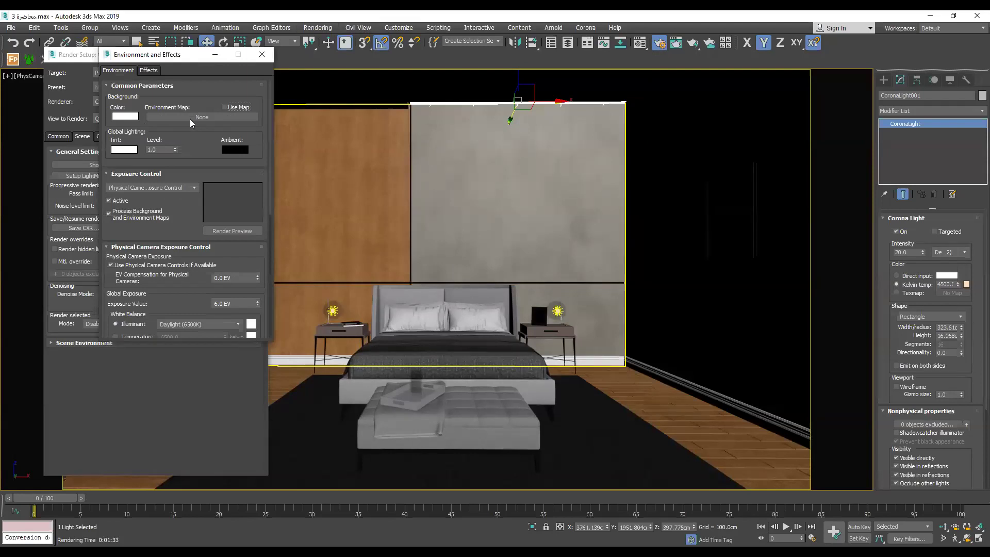
pyautogui.click(190, 117)
pyautogui.click(169, 95)
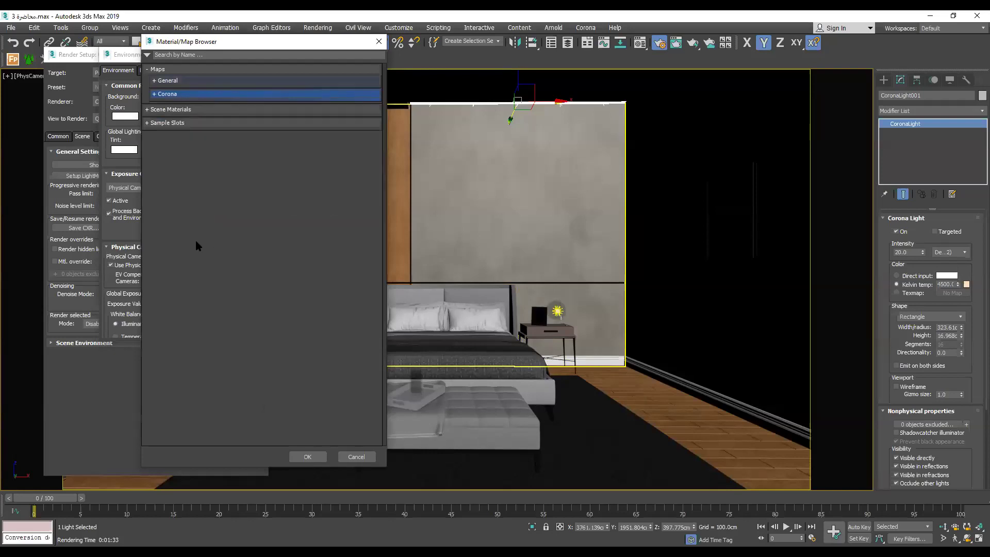
pyautogui.press('Right')
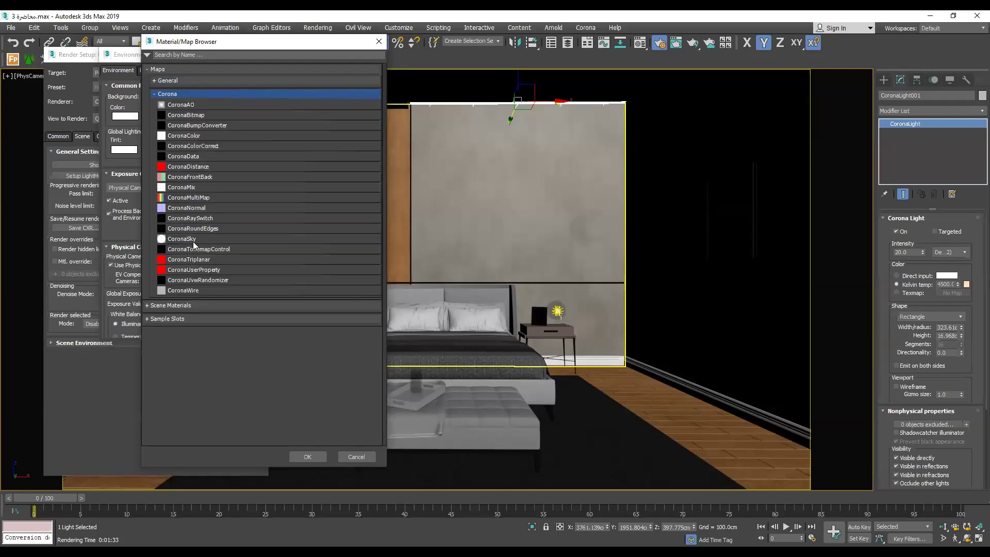
pyautogui.doubleClick(195, 245)
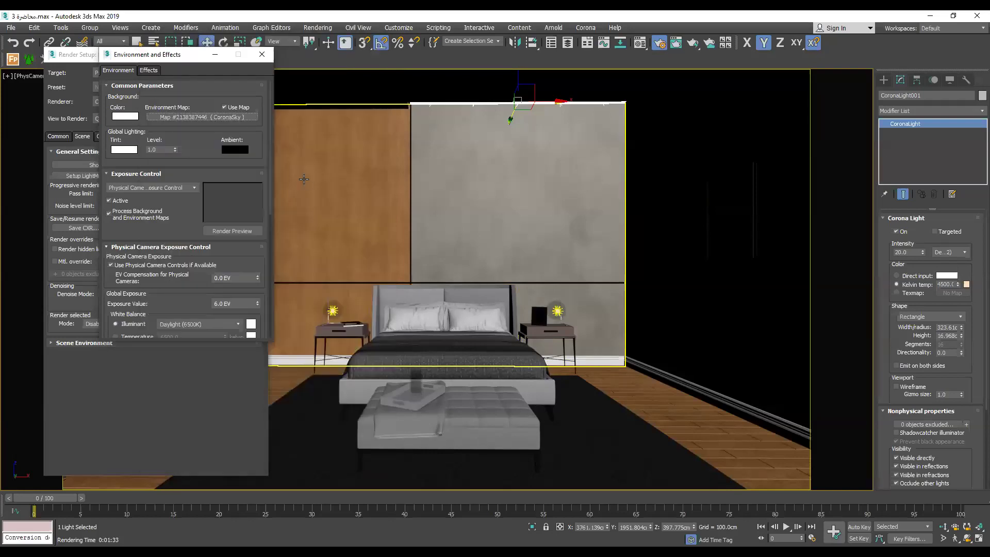
# Place the CoronaSky environment map in a Material Editor sample slot to show its sky parameters, and return to Render Setup.
pyautogui.press('m')
pyautogui.moveTo(282, 120); pyautogui.dragTo(109, 129)
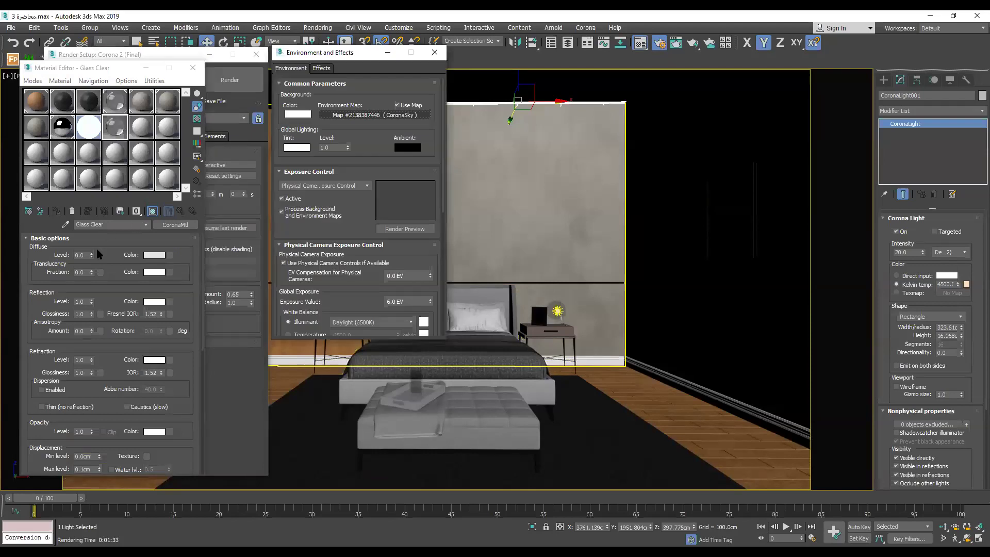
pyautogui.click(97, 249)
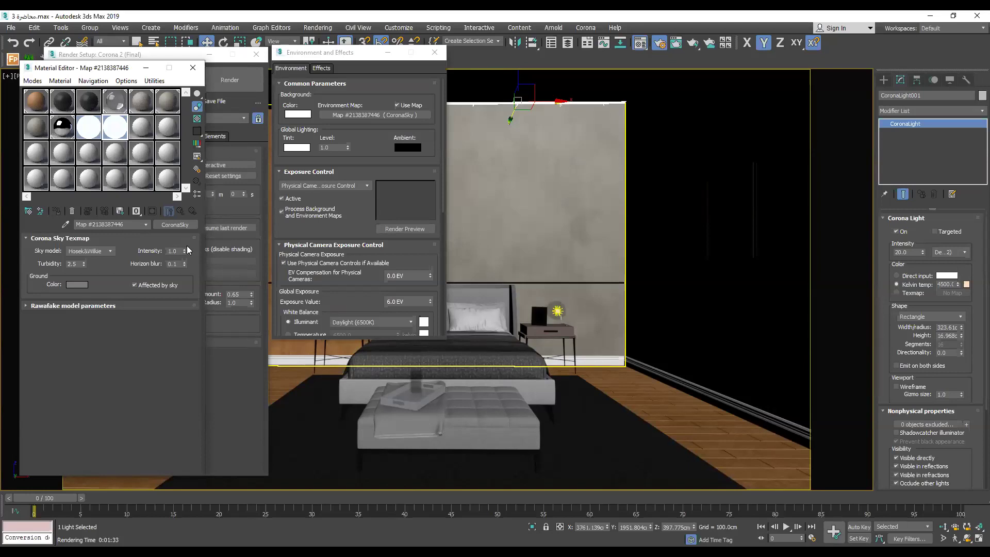
pyautogui.click(245, 408)
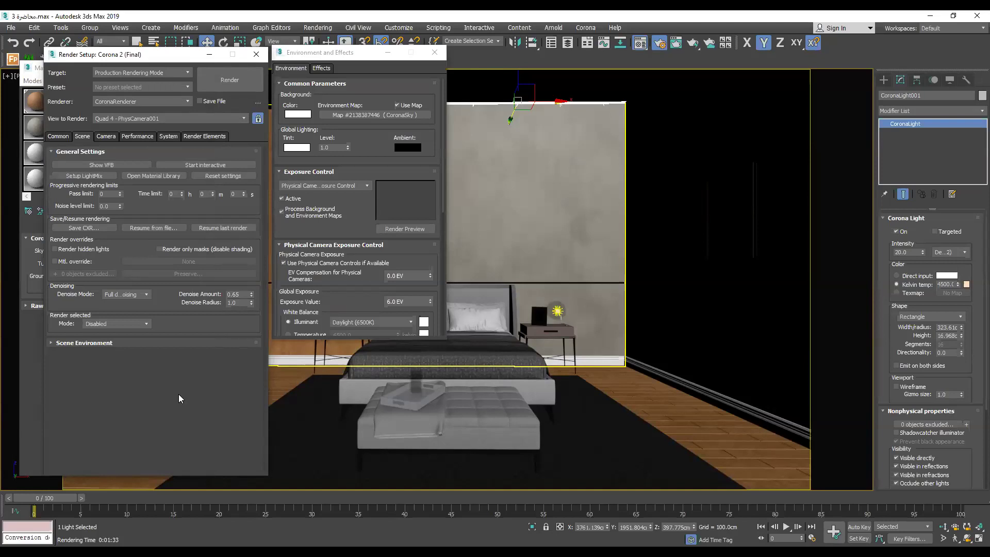
# Look through the Denoise Mode options in Render Setup, and close the Environment and Effects settings.
pyautogui.click(133, 297)
pyautogui.click(126, 294)
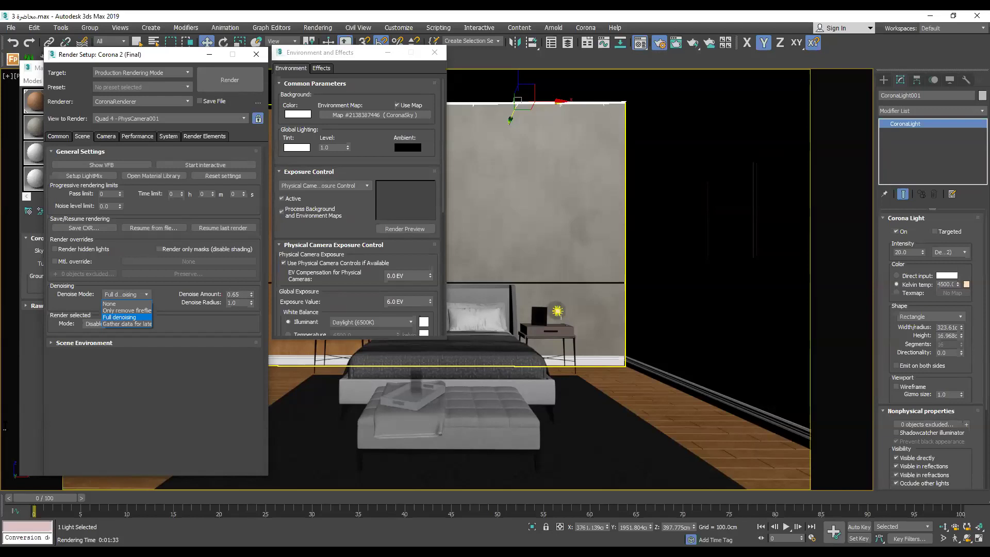
pyautogui.press('Up')
pyautogui.press('Up')
pyautogui.click(437, 51)
pyautogui.click(435, 52)
# Run the coronaConverter_v1.42 script from the CoronaRenderer scripts folder to show its options, and close the converter, Render Setup and Material Editor.
pyautogui.click(476, 365)
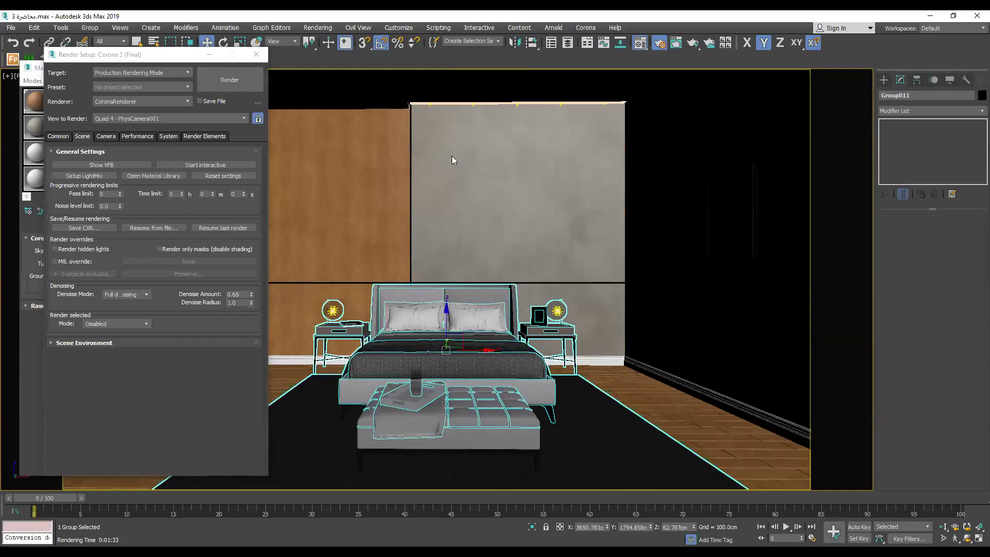
pyautogui.hotkey('alt', 's')
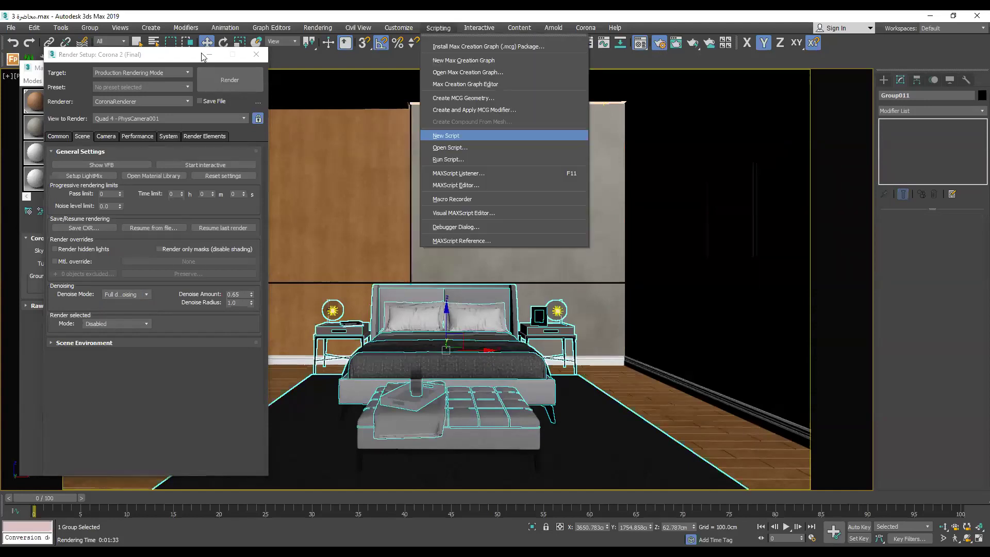
pyautogui.press('r')
pyautogui.click(201, 48)
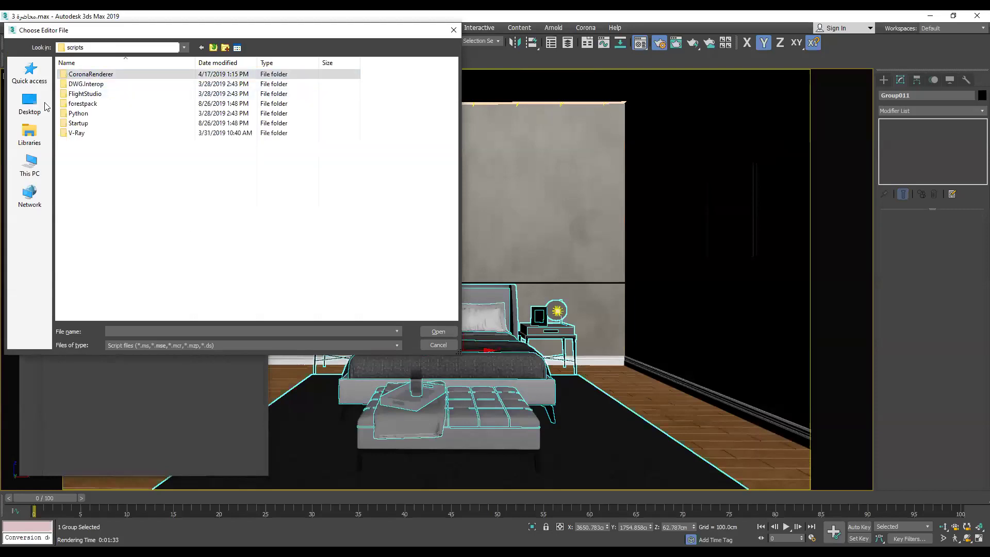
pyautogui.doubleClick(135, 76)
pyautogui.click(135, 75)
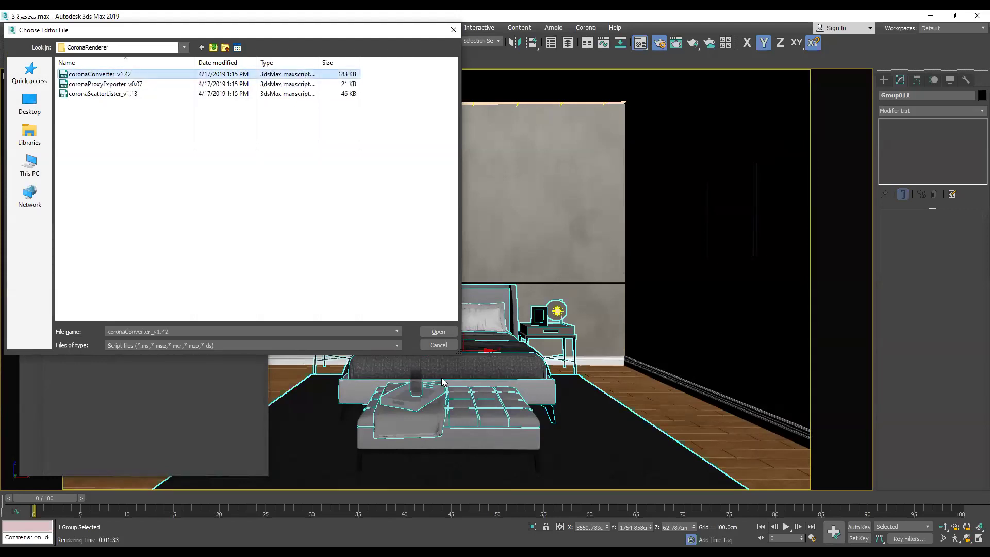
pyautogui.click(438, 332)
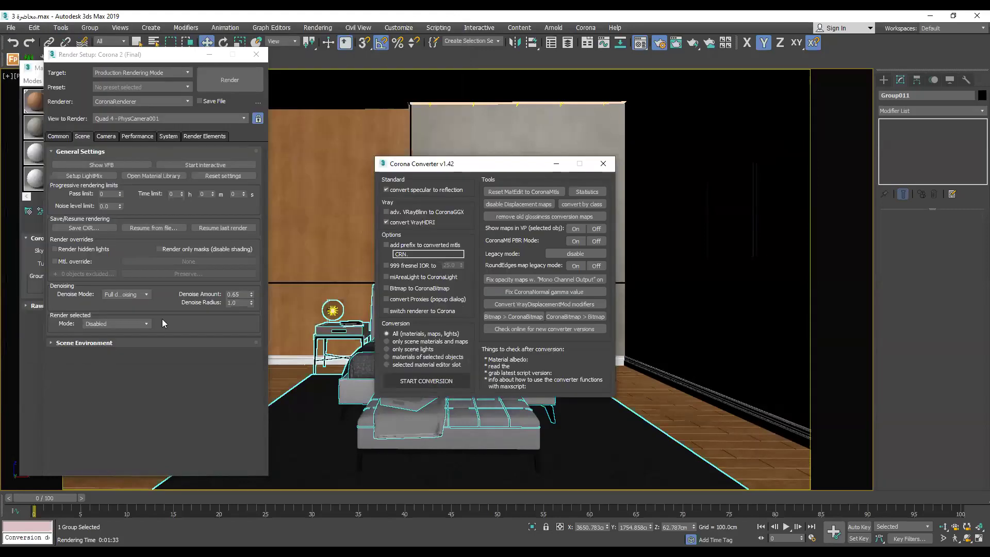
pyautogui.click(604, 164)
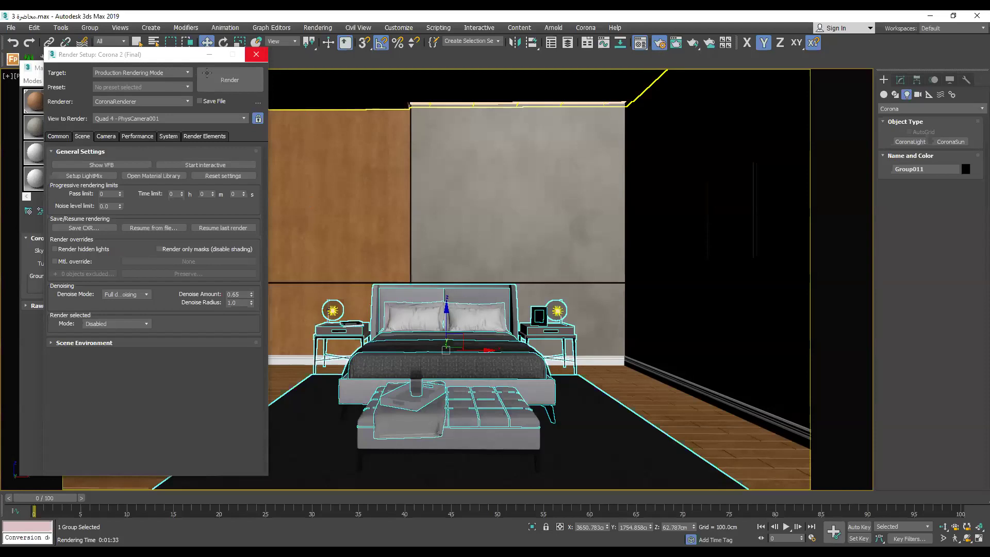
pyautogui.click(257, 54)
pyautogui.click(193, 67)
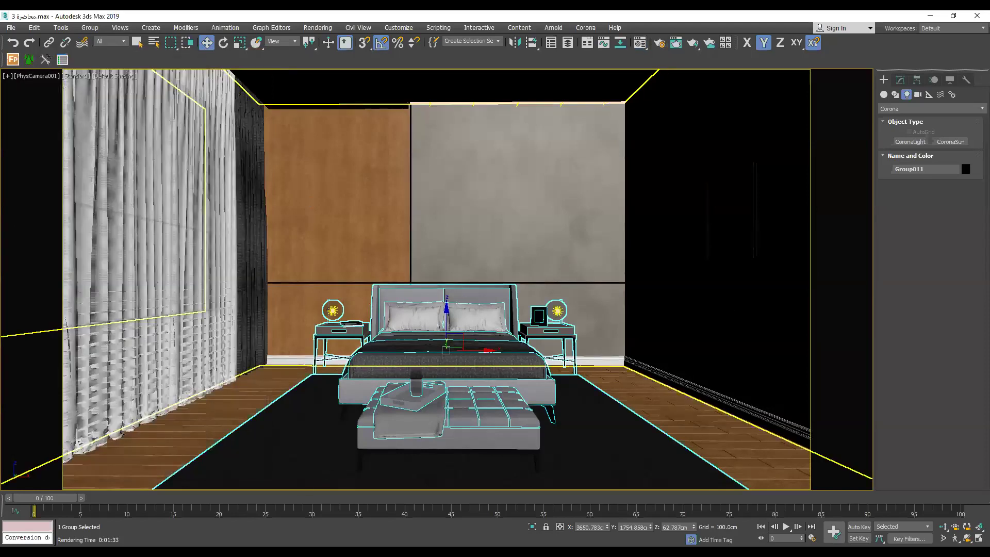
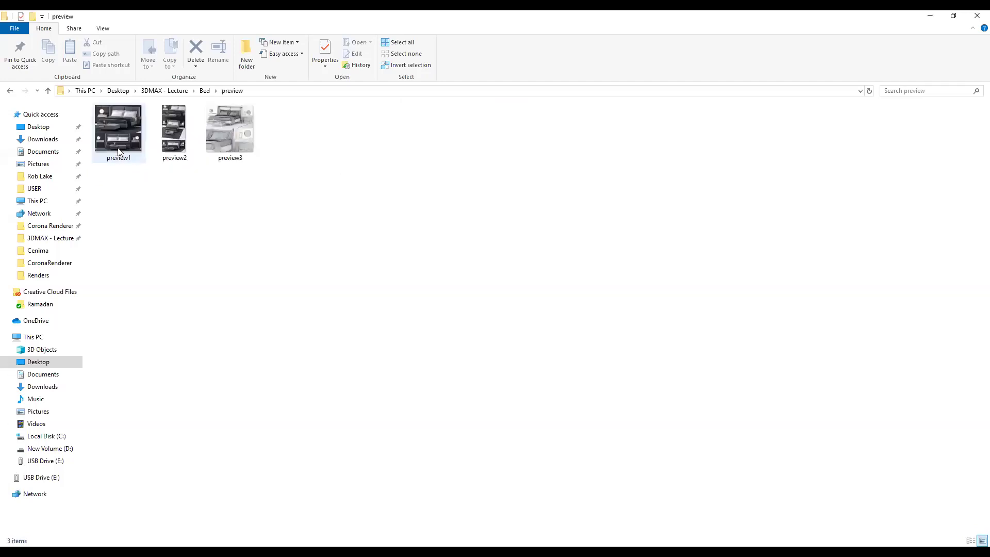
# Switch to File Explorer, view the preview1 image in the bed model's preview folder, and return to the Bed folder.
pyautogui.click(119, 151)
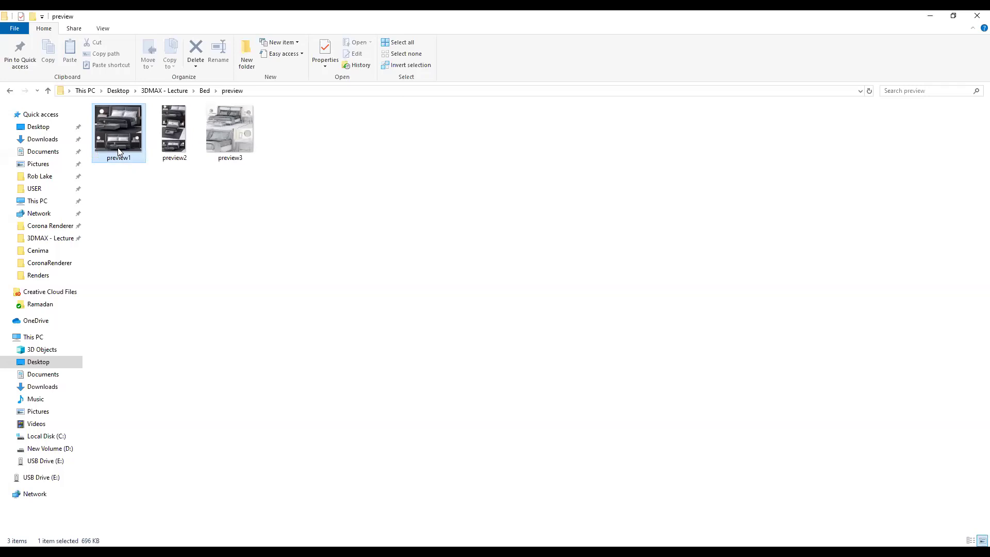
pyautogui.doubleClick(119, 151)
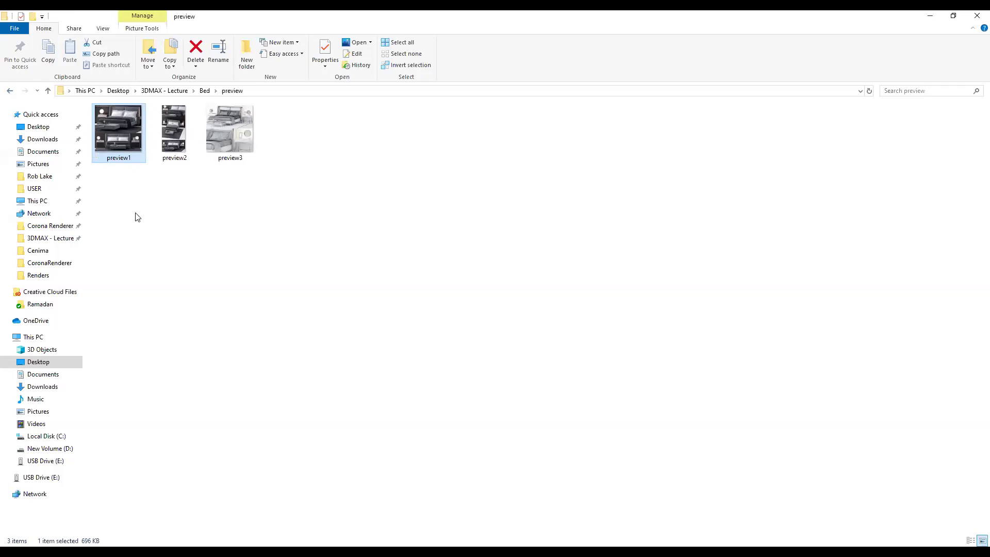
pyautogui.press('BackSpace')
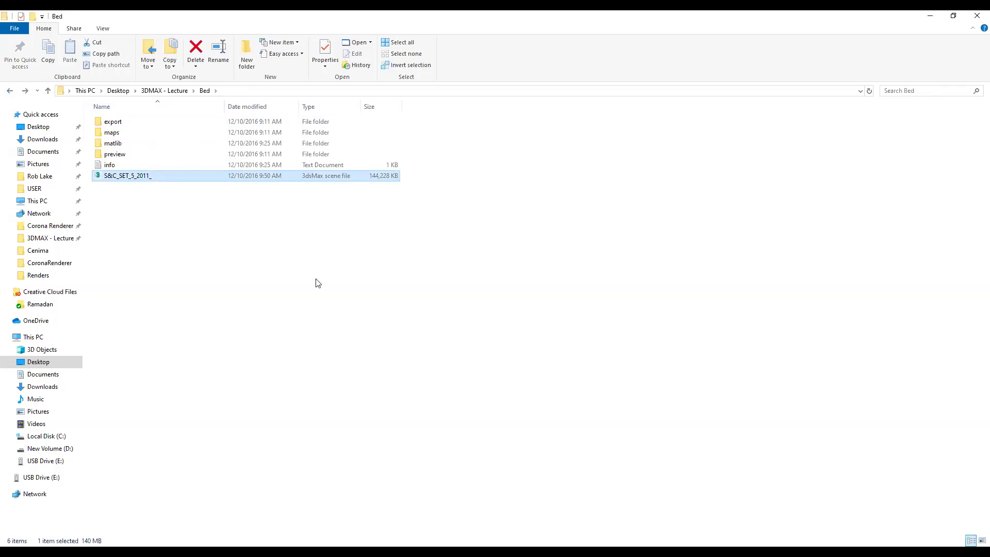
# Return to 3ds Max, open the Material Editor, and show the Corona Converter again from the CoronaRenderer scripts before closing it.
pyautogui.press('m')
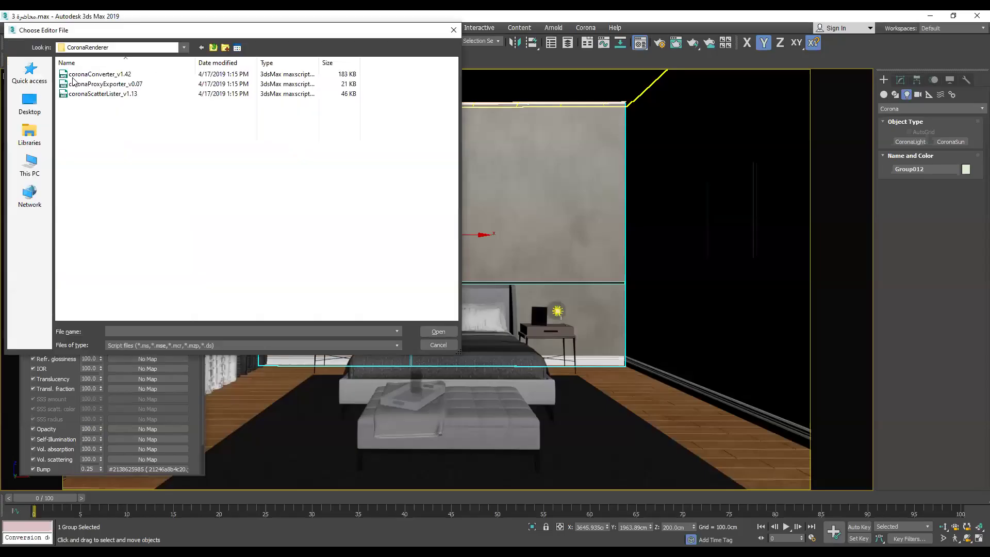
pyautogui.press('BackSpace')
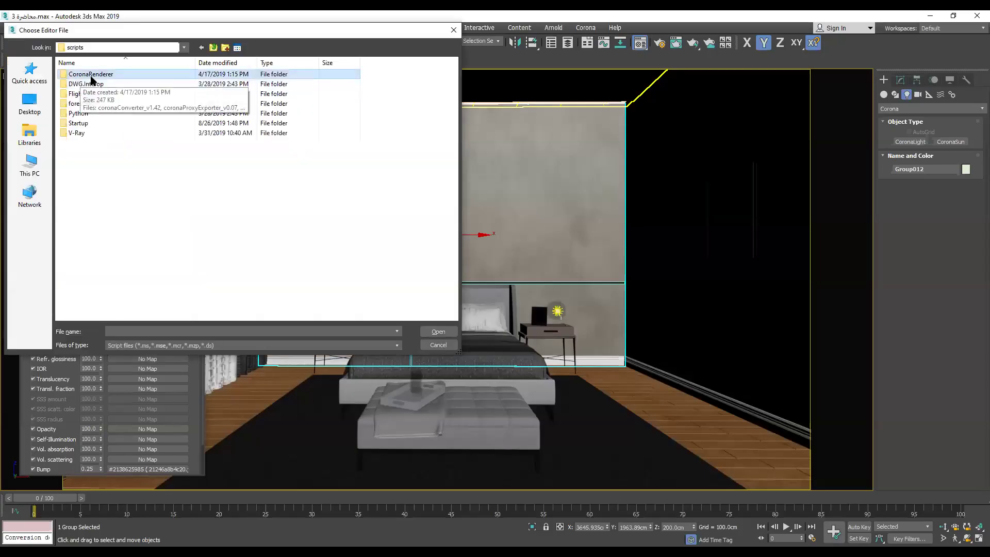
pyautogui.doubleClick(92, 75)
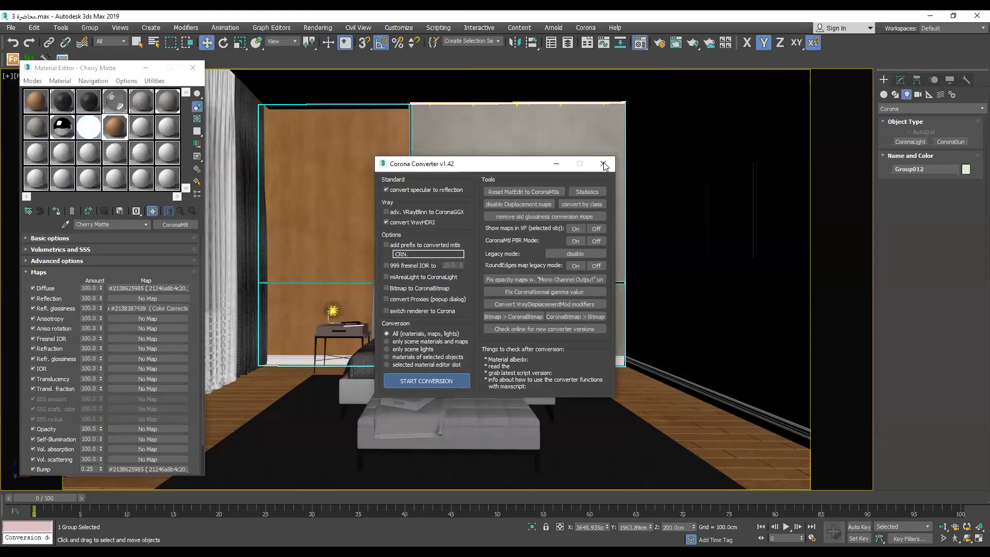
pyautogui.click(605, 163)
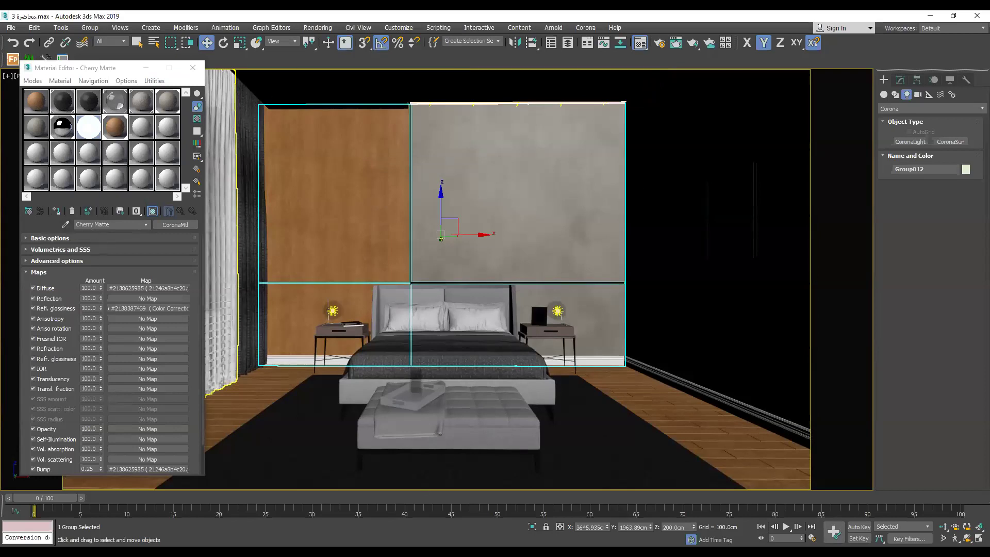
# Try to pick the dark curtain's material from the scene into the Cherry Matte sample slot.
pyautogui.click(153, 212)
pyautogui.click(65, 224)
pyautogui.click(261, 259)
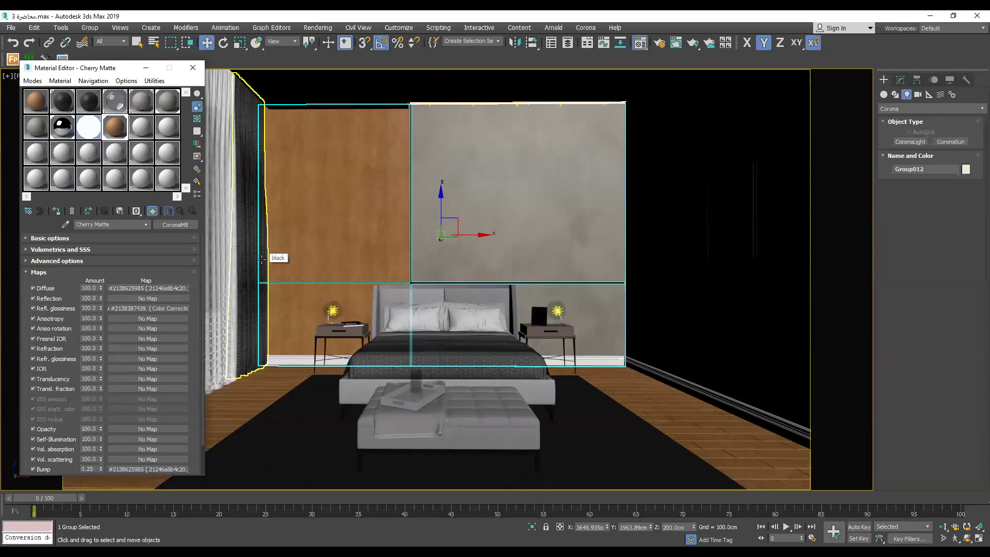
# Open Render Setup and show the common render settings.
pyautogui.click(318, 28)
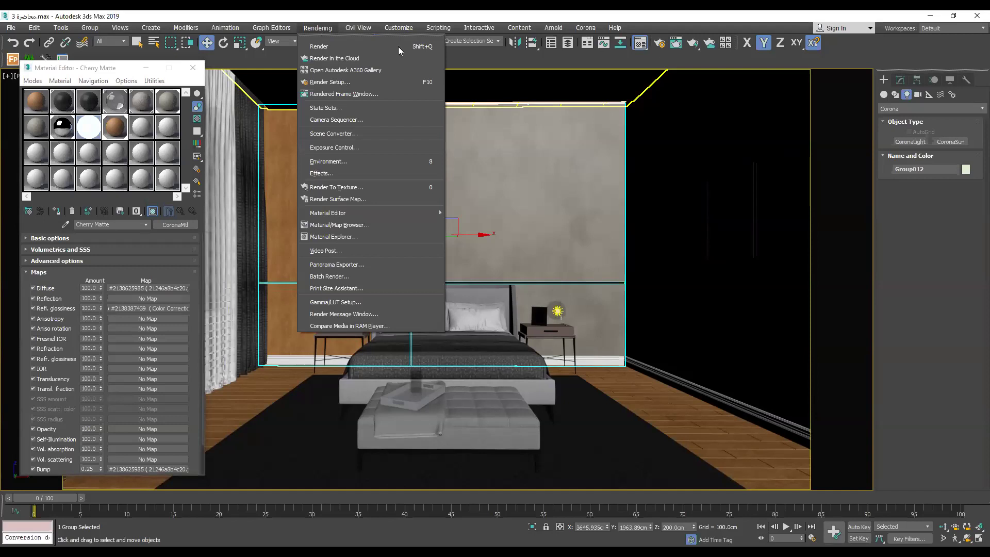
pyautogui.click(316, 81)
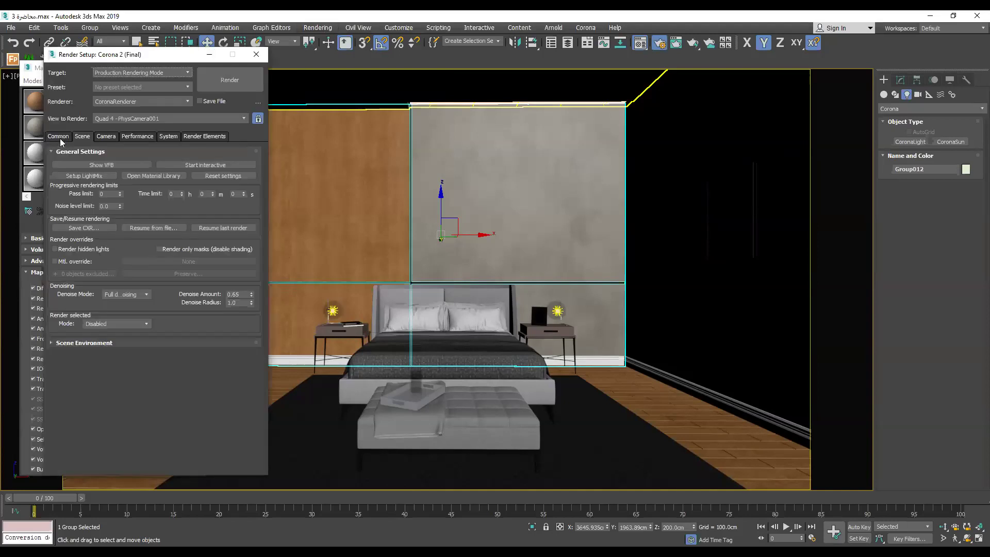
pyautogui.click(59, 137)
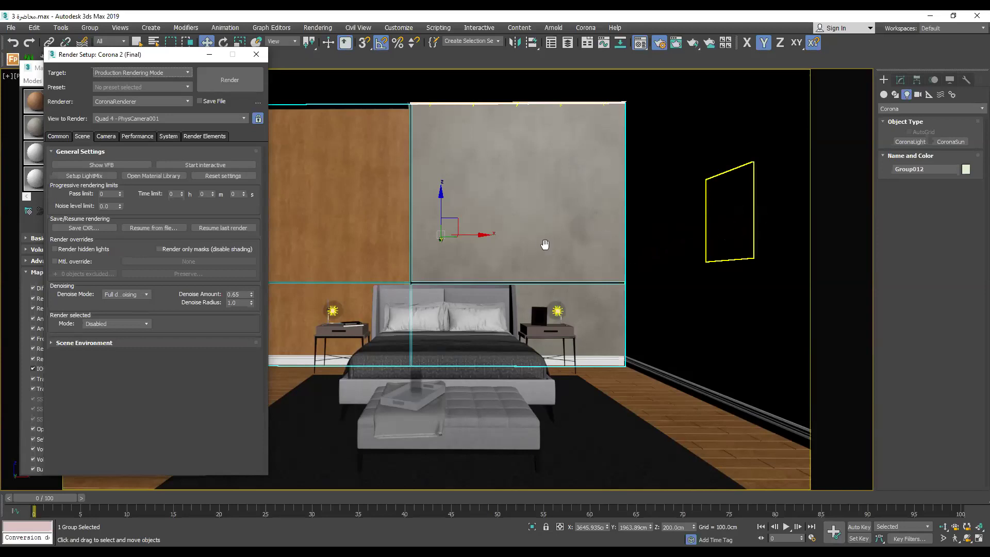
# Load 1-57-500x365.jpg as the diffuse bitmap of the 19 - Default material, and undo its assignment to the wall pictures.
pyautogui.hotkey('ctrl', 'z')
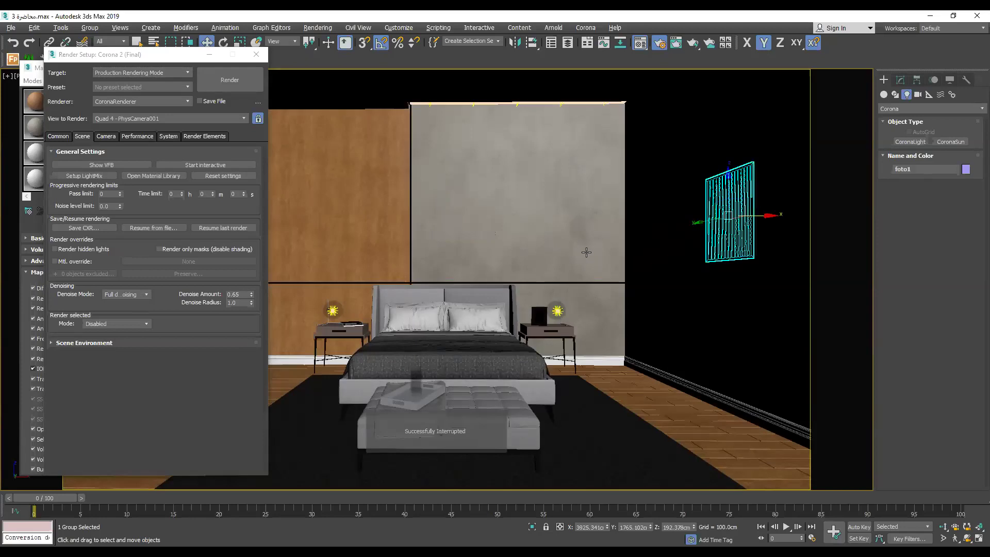
pyautogui.press('z')
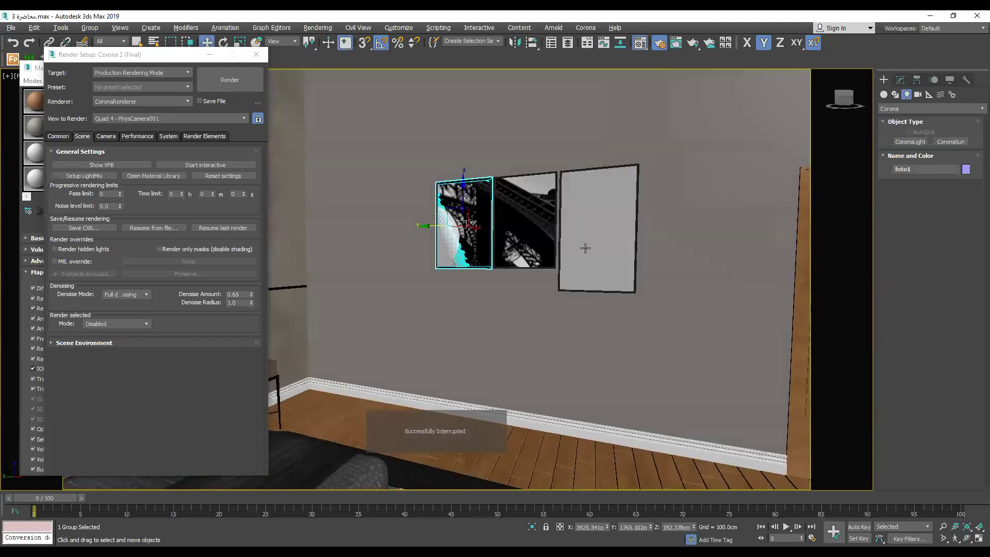
pyautogui.keyDown('alt'); pyautogui.moveTo(578, 246); pyautogui.dragTo(599, 227, button='middle'); pyautogui.keyUp('alt')
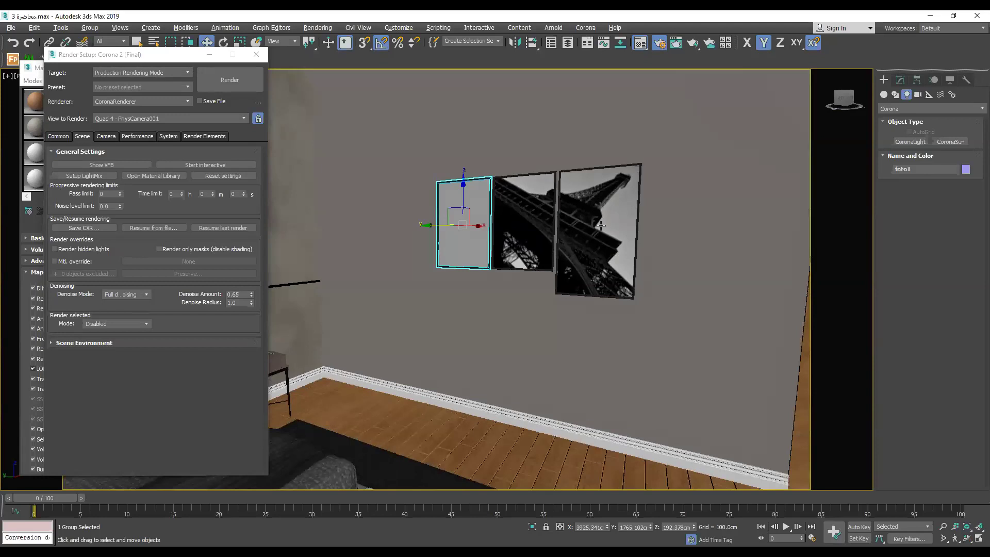
pyautogui.scroll(3, 601, 225)
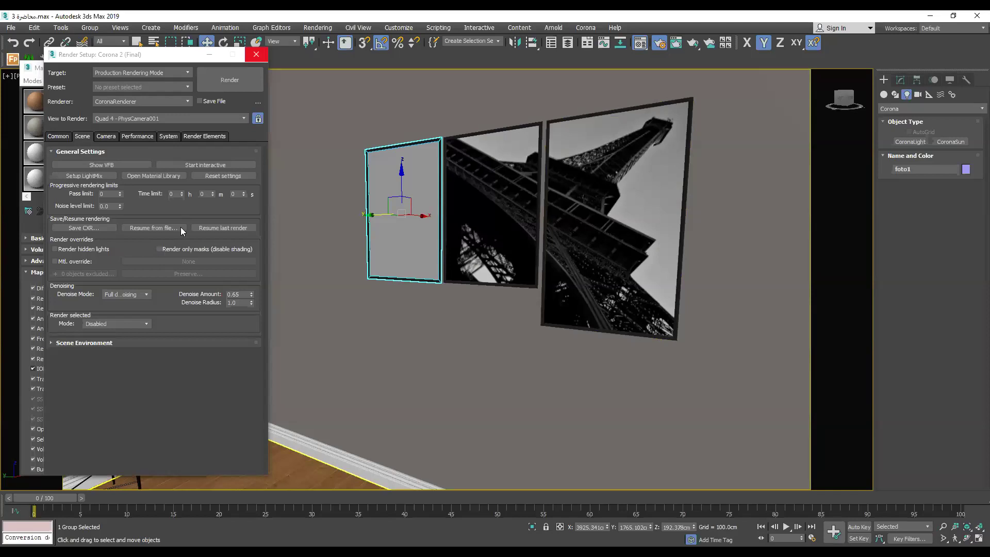
pyautogui.click(62, 182)
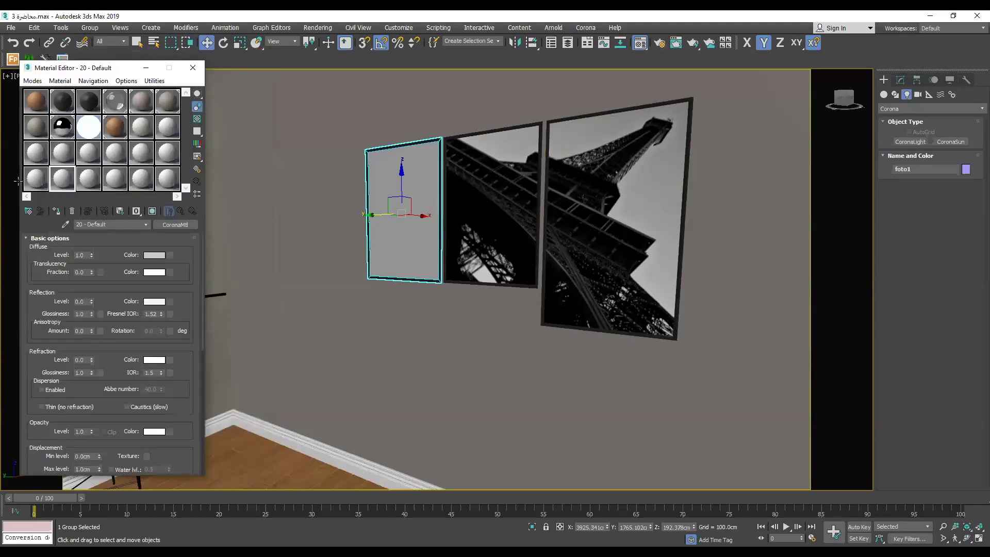
pyautogui.click(168, 255)
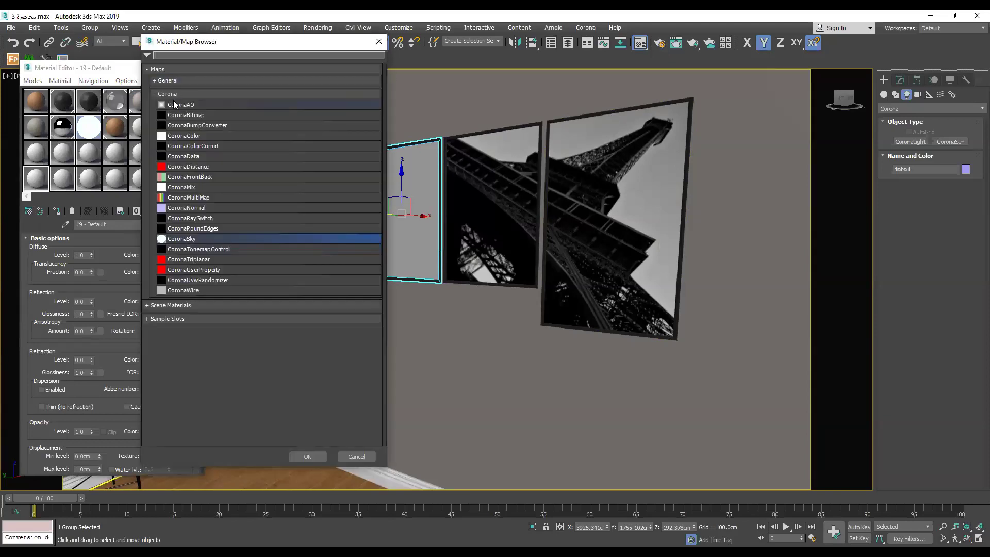
pyautogui.click(172, 82)
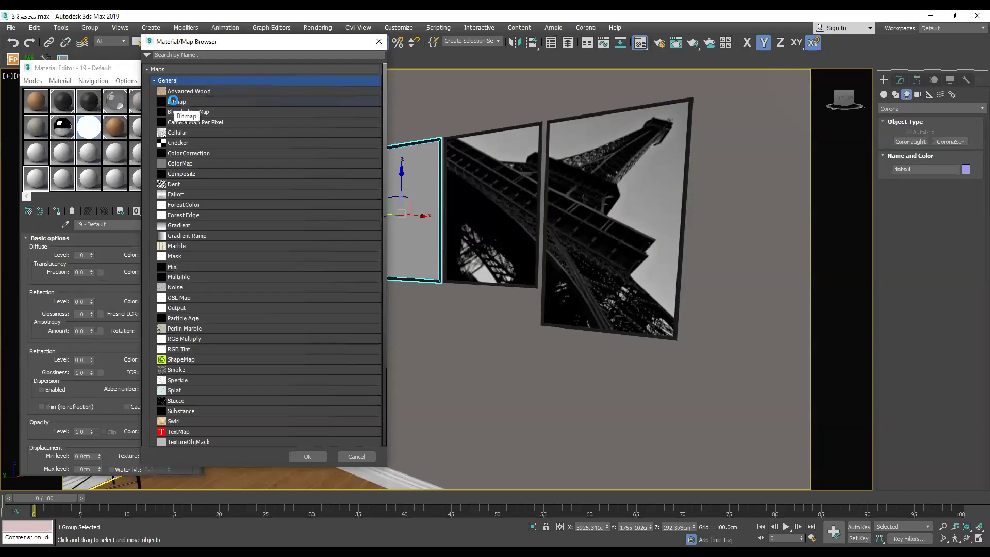
pyautogui.doubleClick(174, 101)
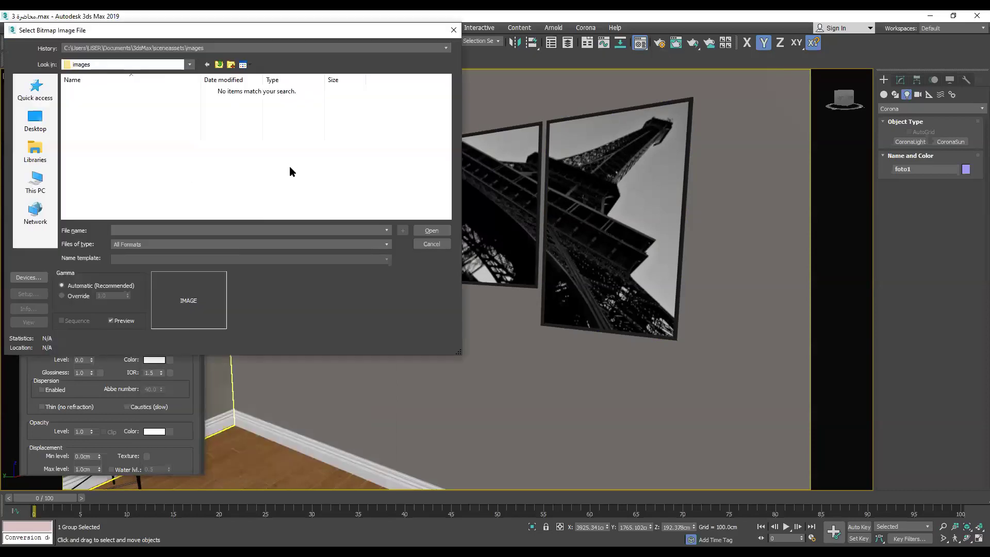
pyautogui.click(35, 121)
pyautogui.doubleClick(233, 143)
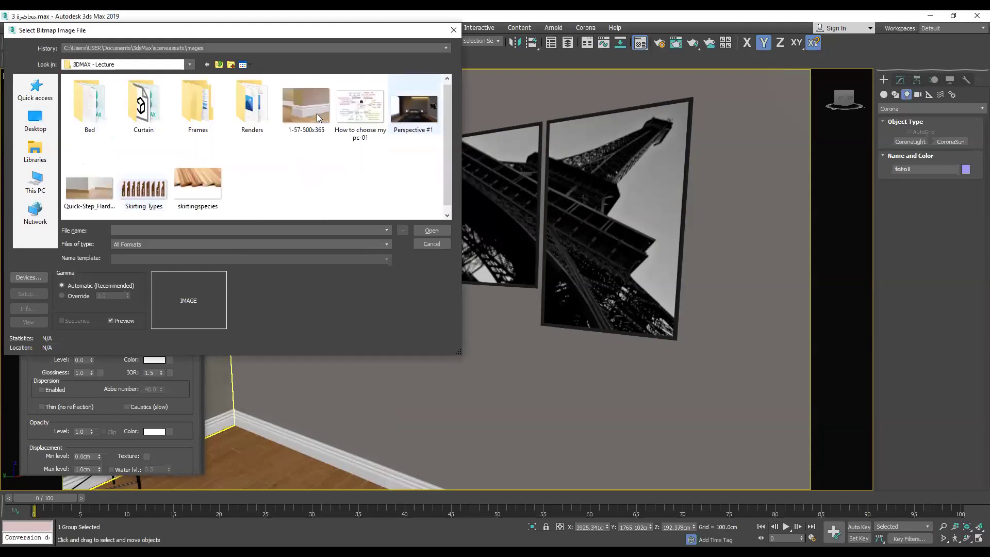
pyautogui.click(313, 118)
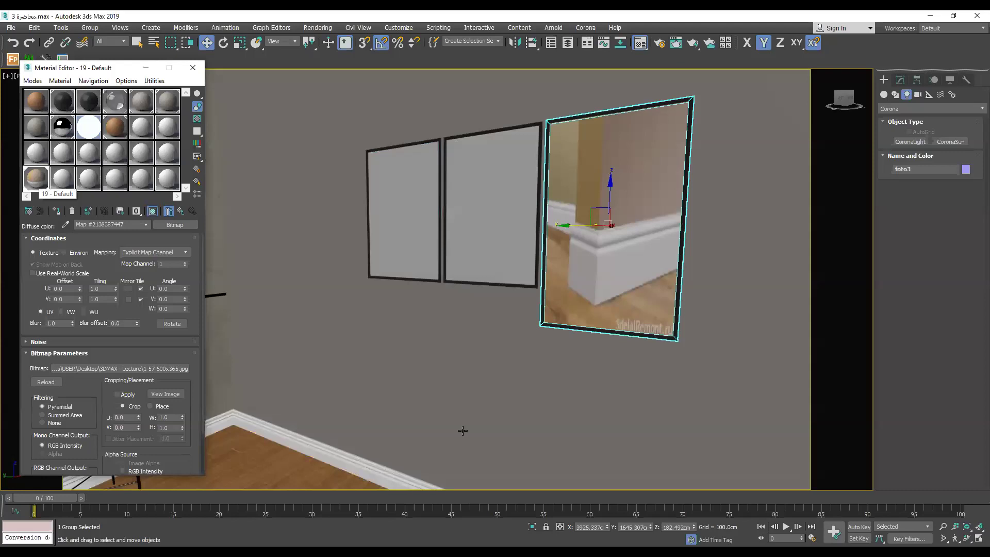
pyautogui.hotkey('ctrl', 'z')
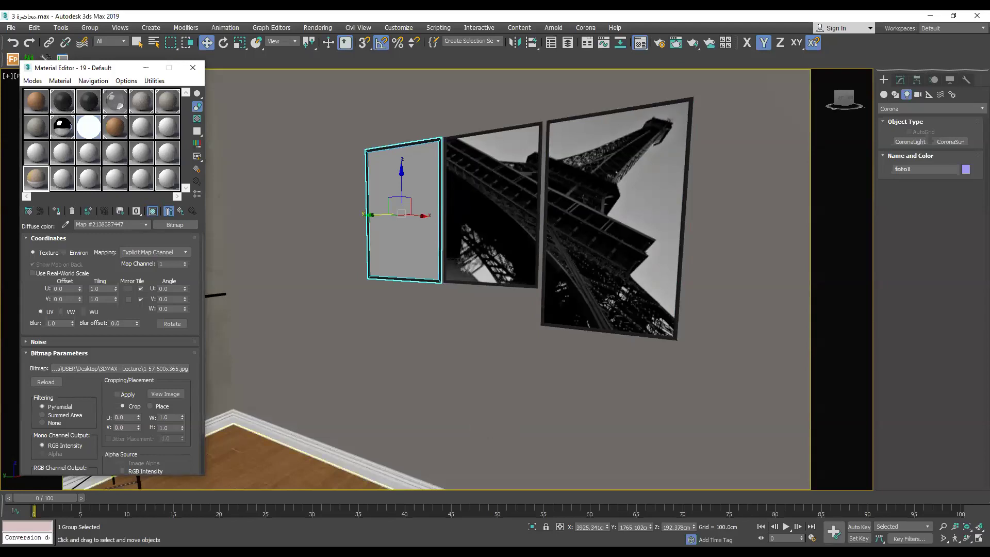
# Switch to Acrobat and show the Skirting page of 3DMax-Lecture2.pdf.
pyautogui.hotkey('alt', 'Tab')
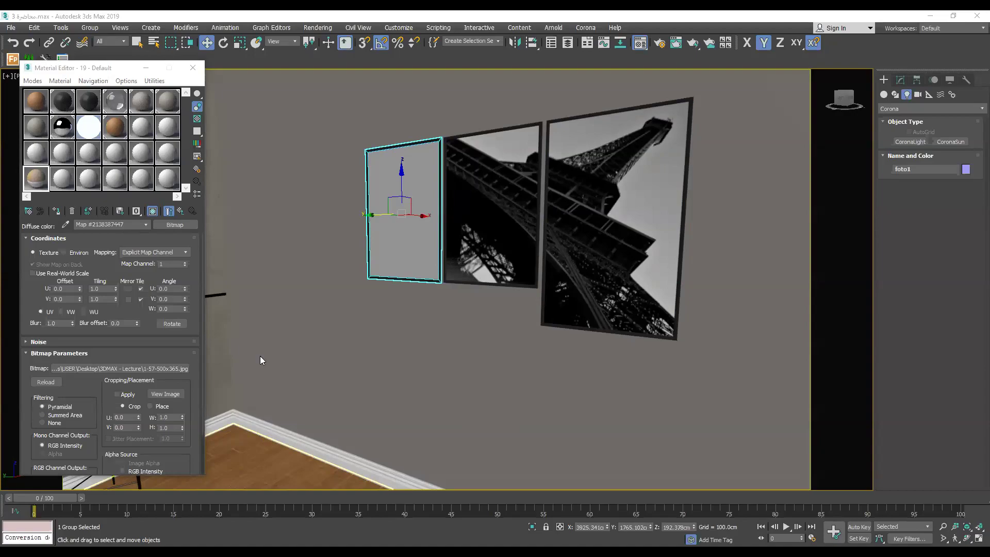
pyautogui.hotkey('alt', 'Tab')
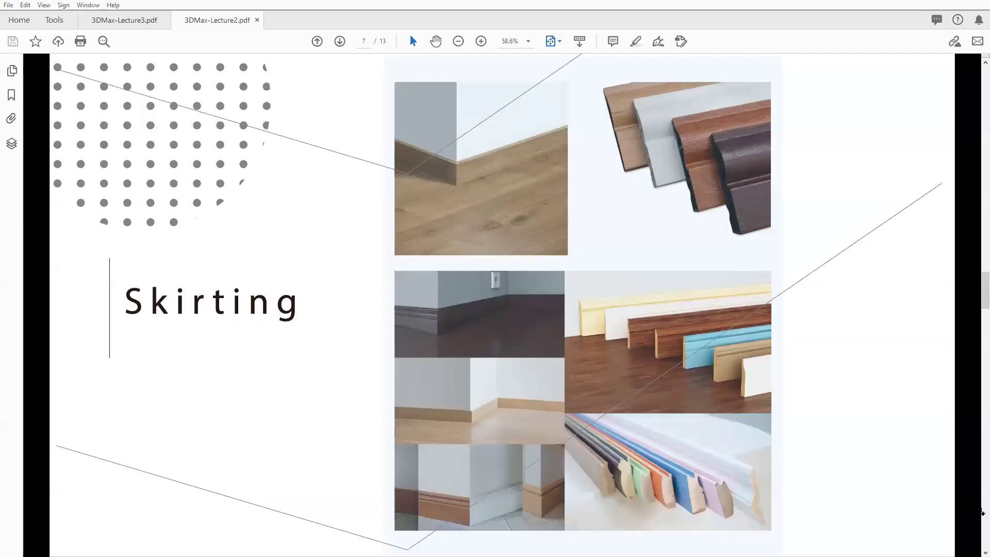
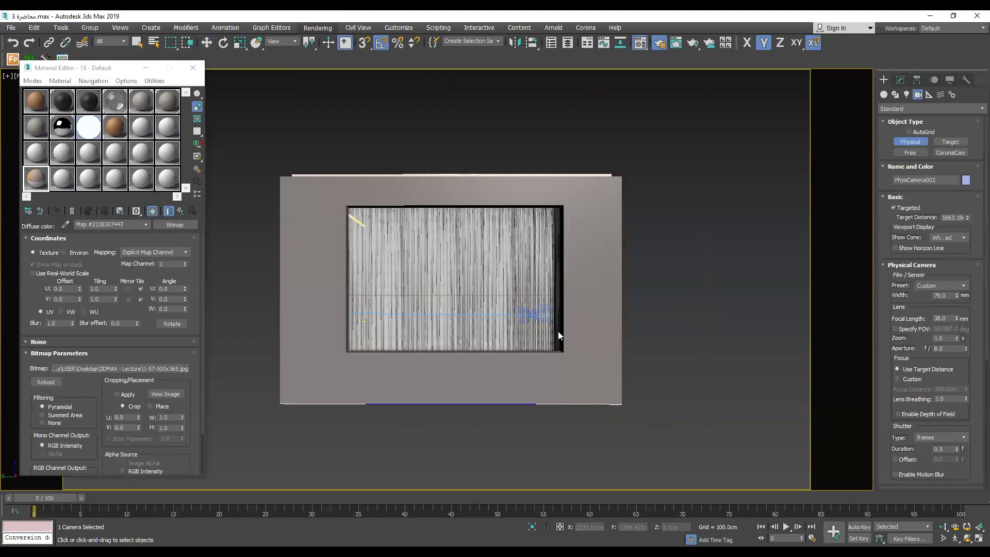
# Render the exterior view of the curtained window from PhysCamera002.
pyautogui.hotkey('shift', 'q')
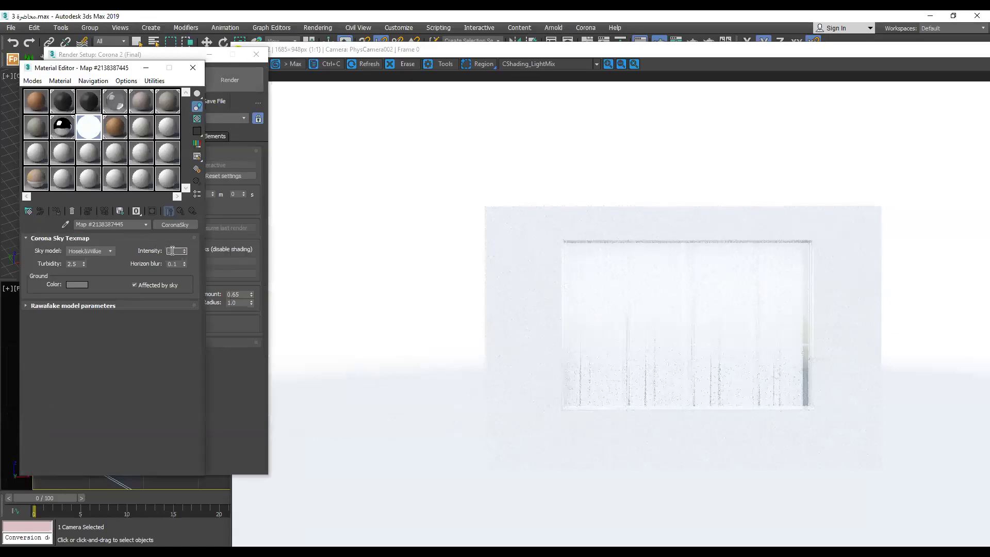
# Set the CoronaSky map's intensity to 0.2 and its sky model to Preetham et al.
pyautogui.write('0.2')
pyautogui.press('Return')
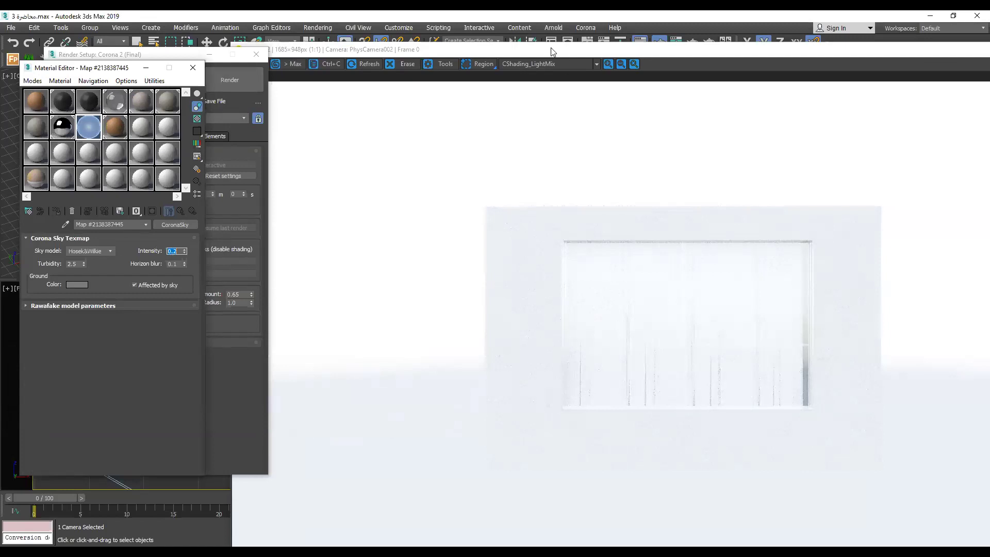
pyautogui.click(449, 174)
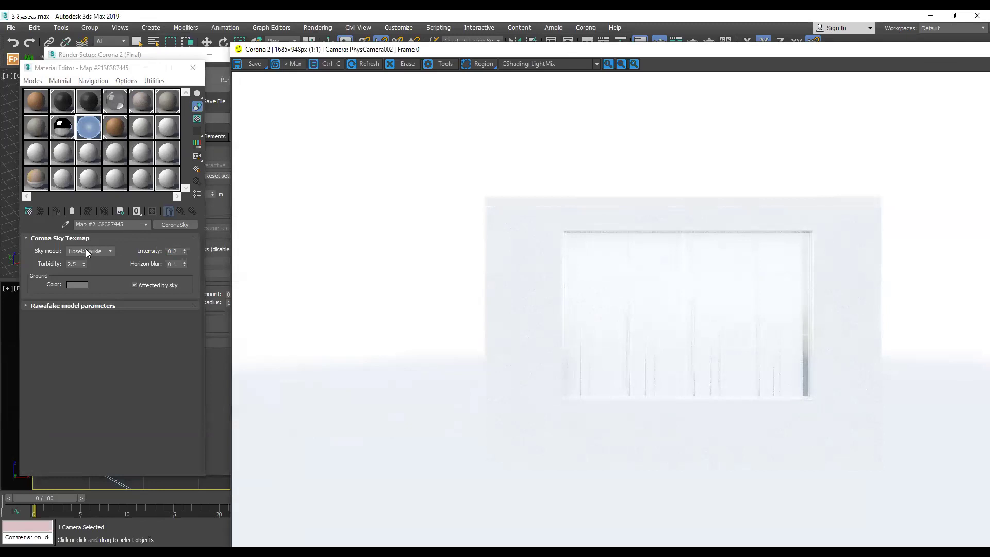
pyautogui.moveTo(728, 50); pyautogui.dragTo(683, 43)
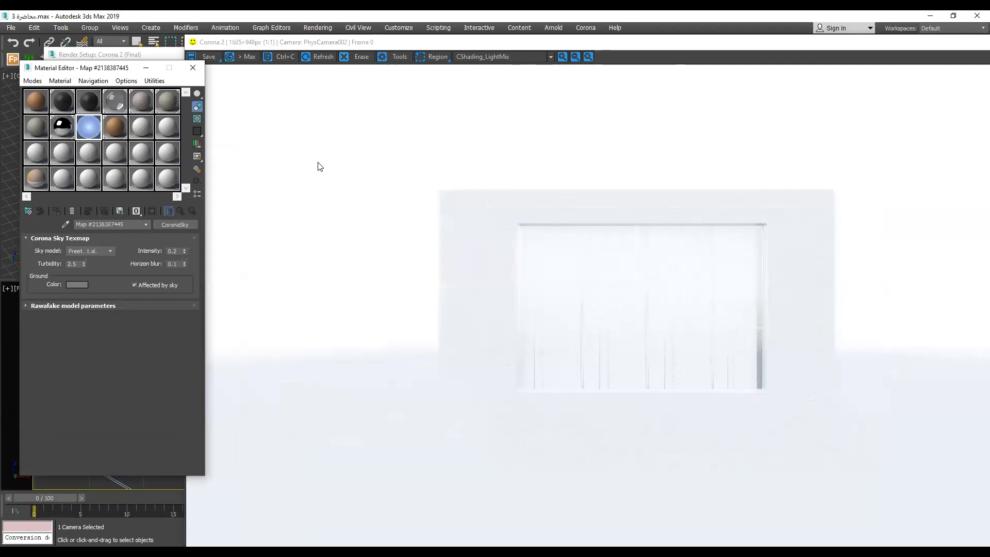
# Link the environment's CoronaSky map to the material sample slot and set its intensity to 0.1 for the exterior render.
pyautogui.press('8')
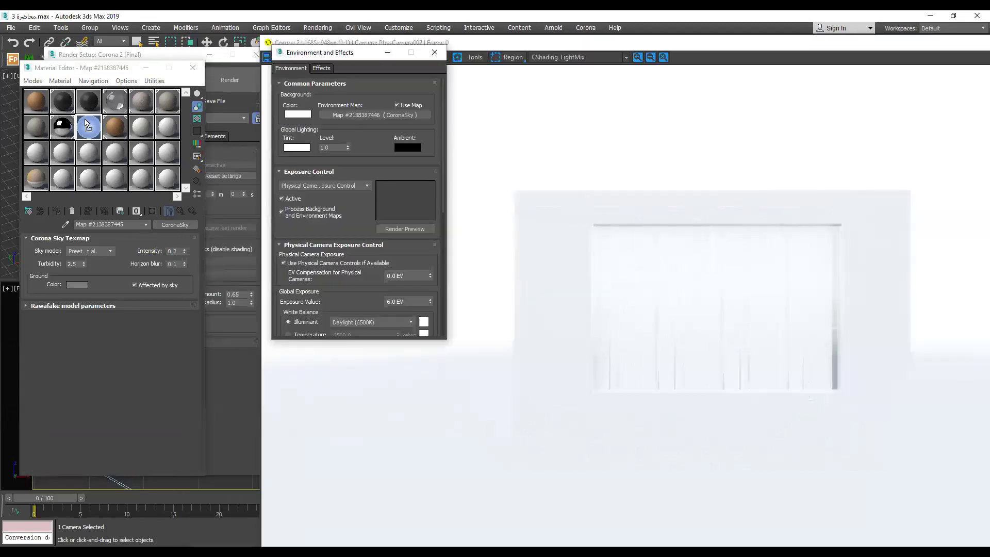
pyautogui.click(174, 251)
pyautogui.write('0.5')
pyautogui.press('Return')
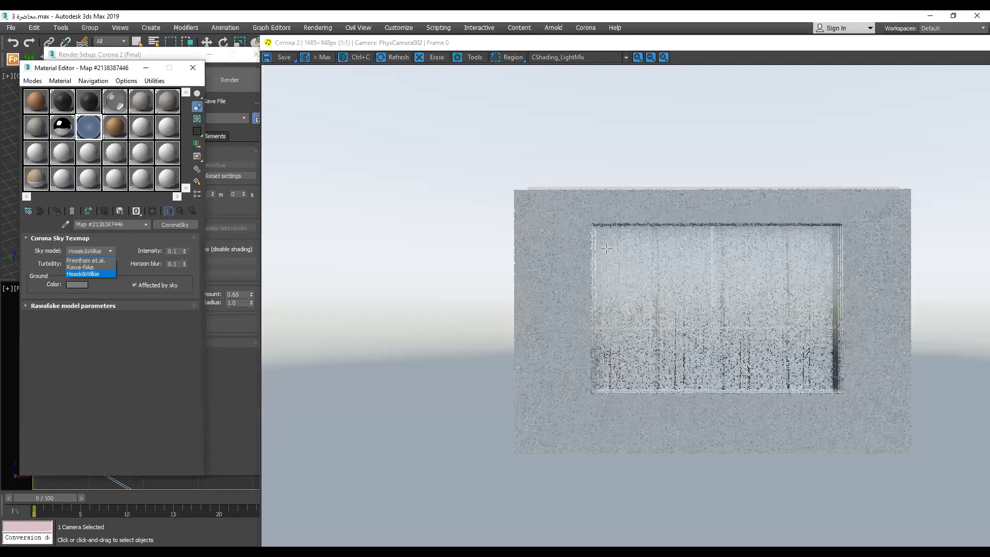
pyautogui.click(749, 168)
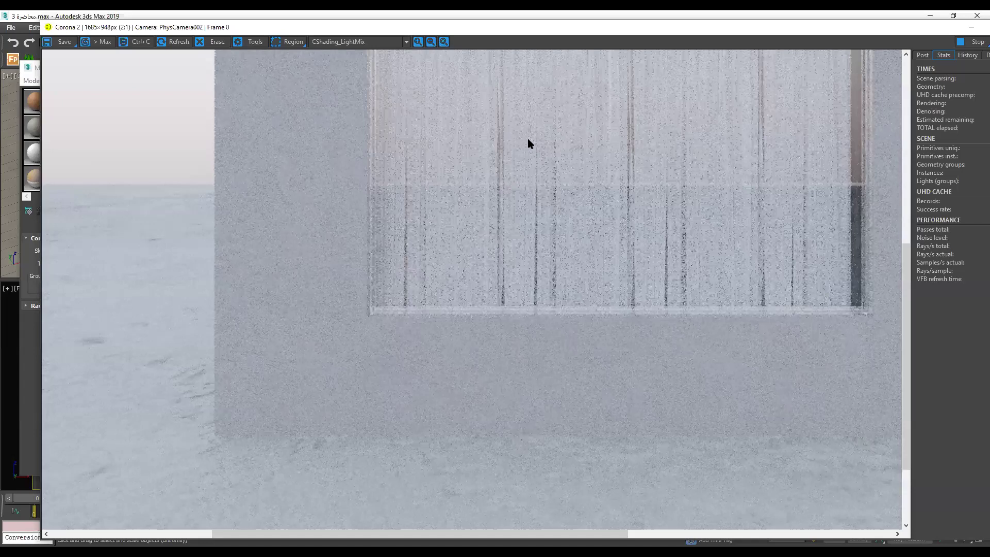
pyautogui.scroll(-1, 528, 139)
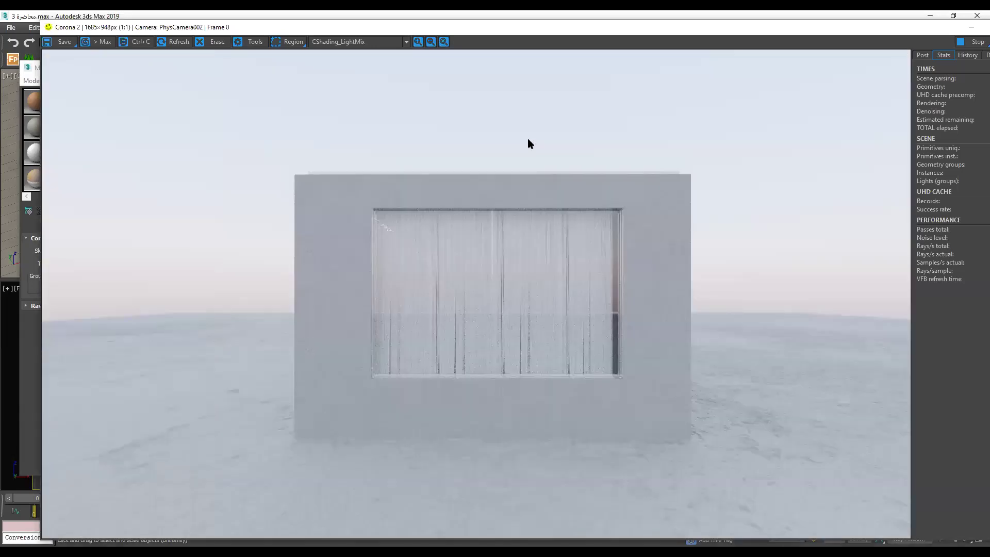